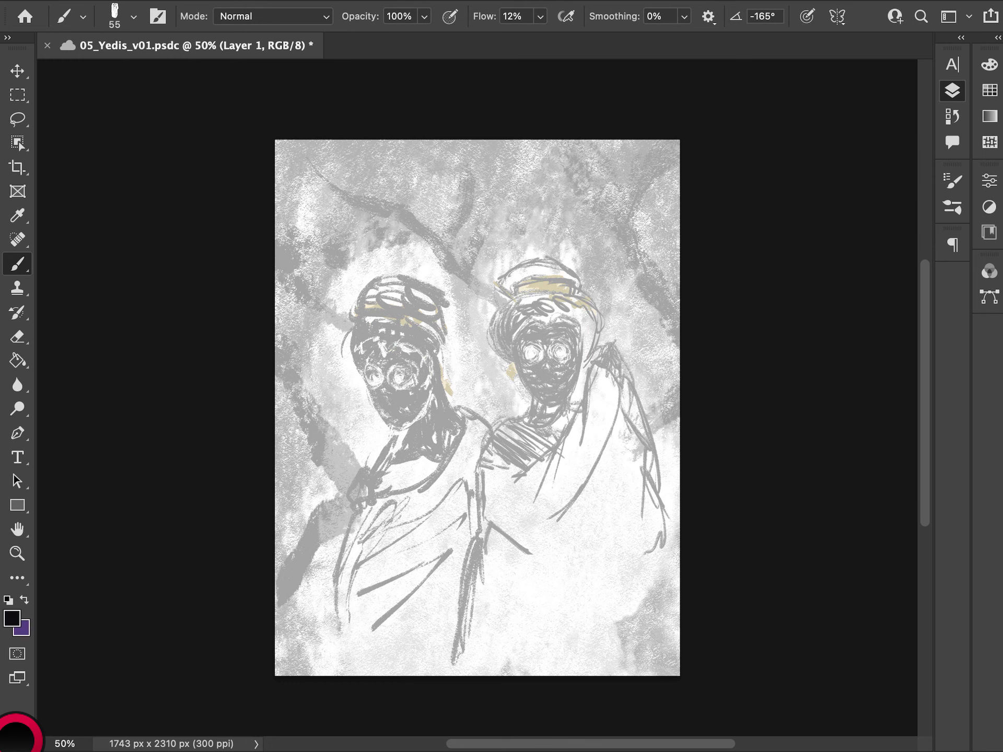
# Ink bold black outlines along the left figure's face, jaw and right side of the neck on Layer 1
pyautogui.click(952, 91)
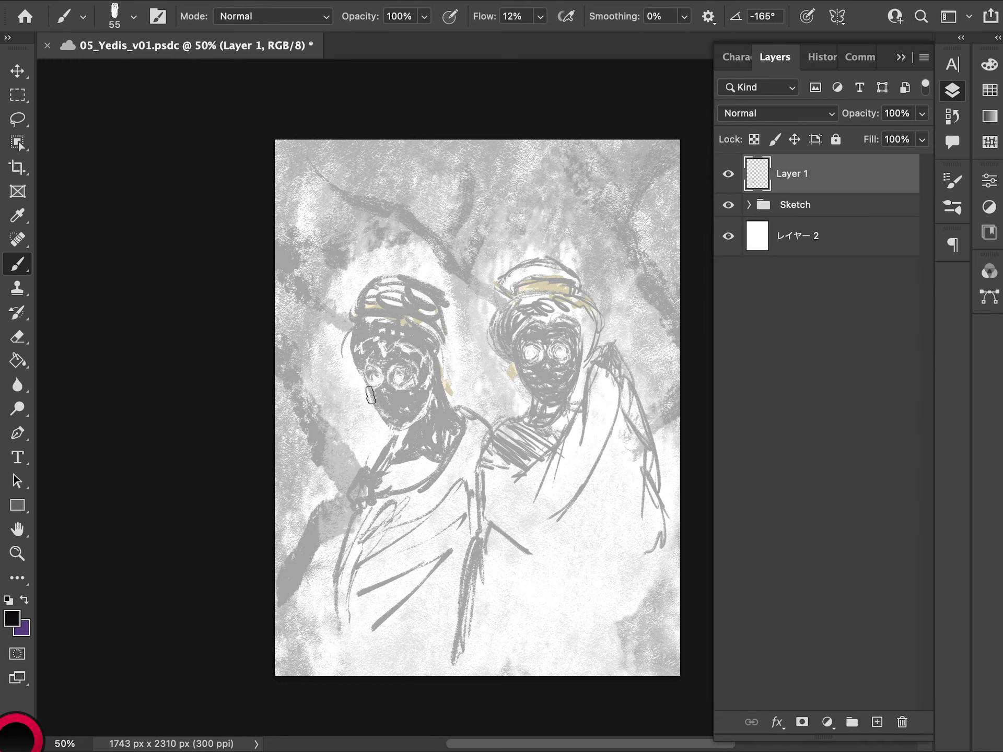
pyautogui.moveTo(360, 361)
pyautogui.mouseDown()
pyautogui.moveTo(390, 426)
pyautogui.moveTo(431, 386)
pyautogui.moveTo(408, 415)
pyautogui.moveTo(384, 408)
pyautogui.mouseUp()
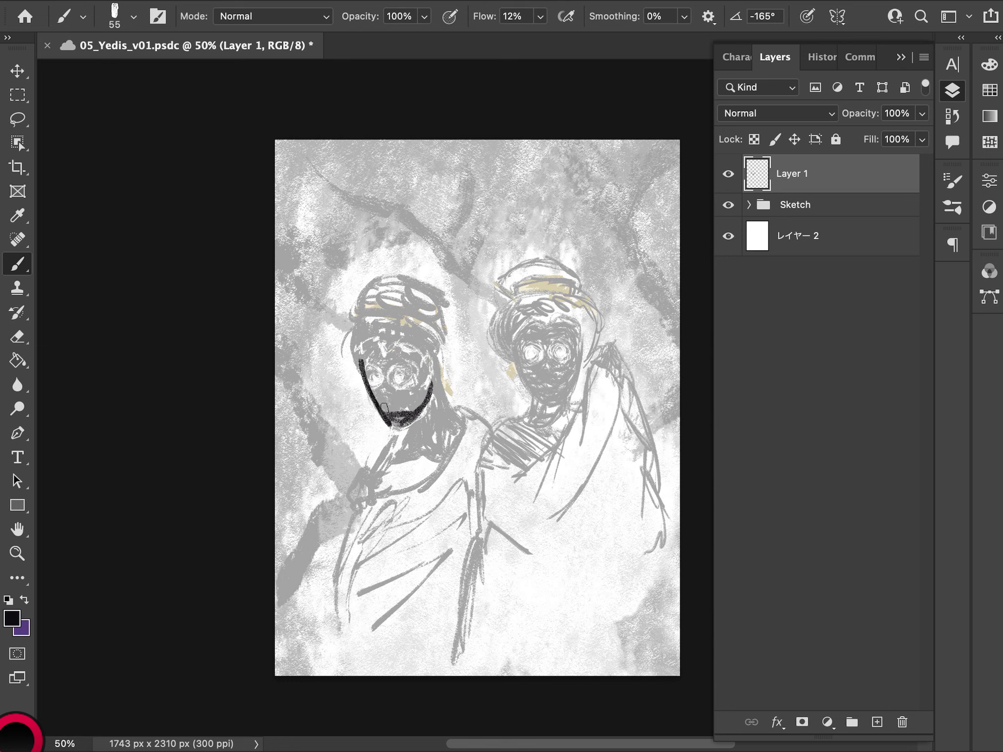
pyautogui.moveTo(384, 407)
pyautogui.mouseDown()
pyautogui.moveTo(394, 426)
pyautogui.moveTo(433, 389)
pyautogui.moveTo(404, 424)
pyautogui.moveTo(434, 460)
pyautogui.moveTo(460, 418)
pyautogui.moveTo(436, 375)
pyautogui.mouseUp()
pyautogui.moveTo(436, 375)
pyautogui.mouseDown()
pyautogui.moveTo(460, 415)
pyautogui.moveTo(426, 320)
pyautogui.moveTo(368, 348)
pyautogui.moveTo(410, 340)
pyautogui.moveTo(398, 352)
pyautogui.moveTo(424, 384)
pyautogui.moveTo(444, 326)
pyautogui.moveTo(438, 334)
pyautogui.mouseUp()
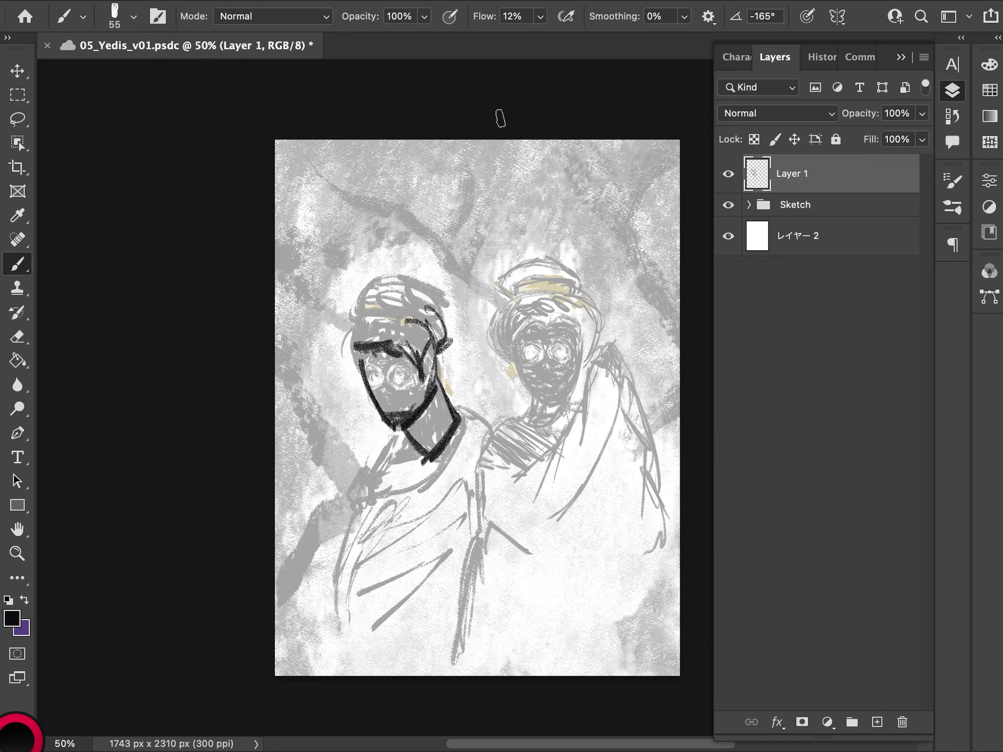
# Add curls to the left figure's bun, save the document, and ink its neckline
pyautogui.click(952, 90)
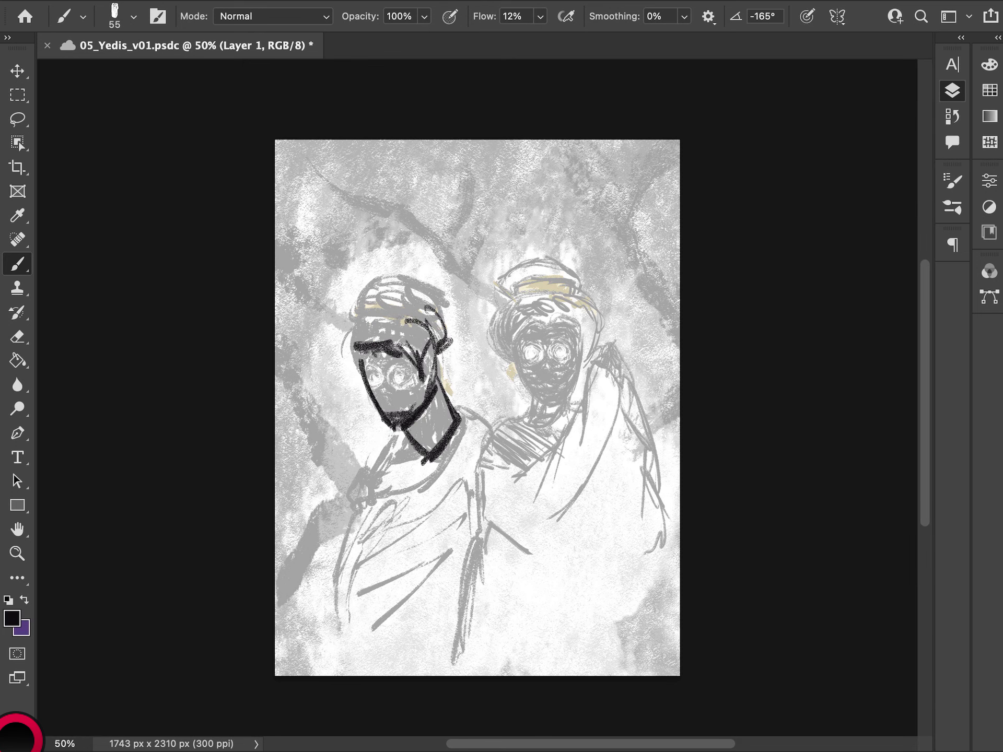
pyautogui.press('F7')
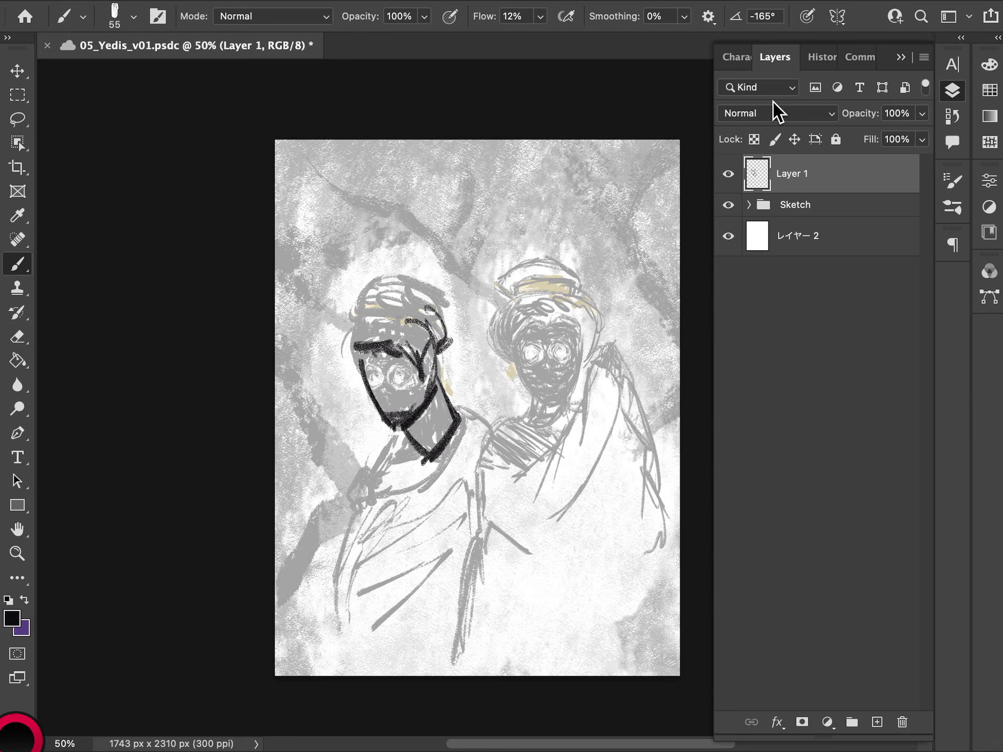
pyautogui.moveTo(439, 366)
pyautogui.mouseDown()
pyautogui.moveTo(453, 349)
pyautogui.moveTo(445, 330)
pyautogui.moveTo(438, 358)
pyautogui.moveTo(450, 324)
pyautogui.moveTo(428, 303)
pyautogui.moveTo(442, 299)
pyautogui.moveTo(399, 274)
pyautogui.moveTo(366, 311)
pyautogui.moveTo(397, 276)
pyautogui.moveTo(367, 300)
pyautogui.moveTo(358, 360)
pyautogui.moveTo(400, 295)
pyautogui.moveTo(372, 339)
pyautogui.moveTo(407, 337)
pyautogui.moveTo(372, 313)
pyautogui.moveTo(405, 292)
pyautogui.moveTo(369, 302)
pyautogui.mouseUp()
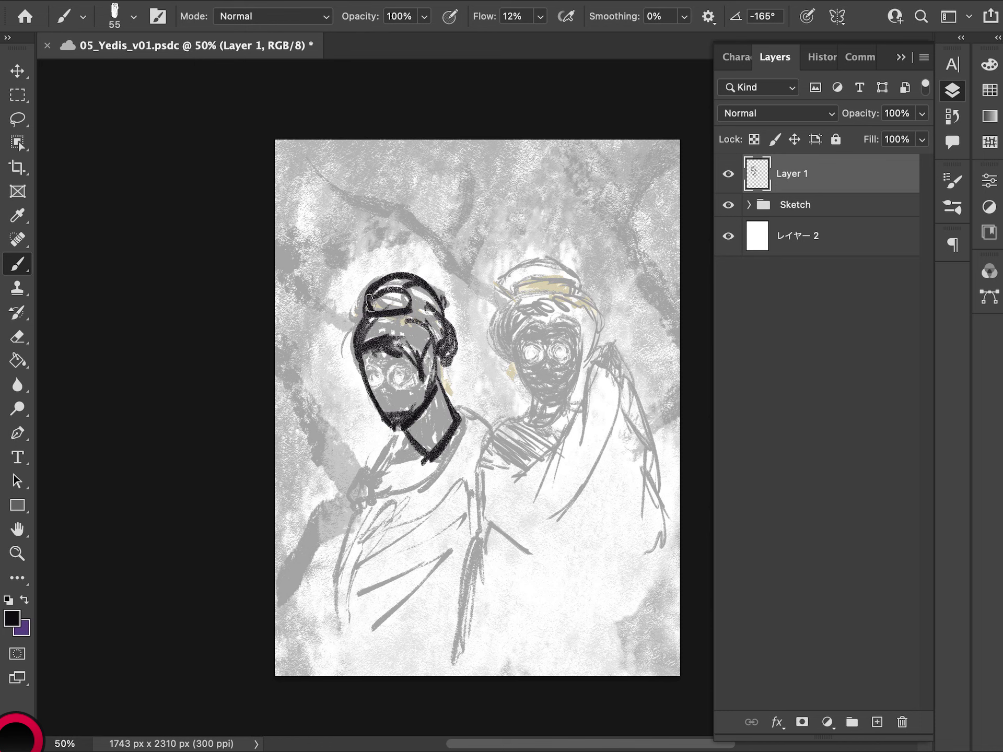
pyautogui.press('super+s')
pyautogui.moveTo(404, 449)
pyautogui.mouseDown()
pyautogui.moveTo(470, 459)
pyautogui.moveTo(452, 401)
pyautogui.moveTo(440, 402)
pyautogui.mouseUp()
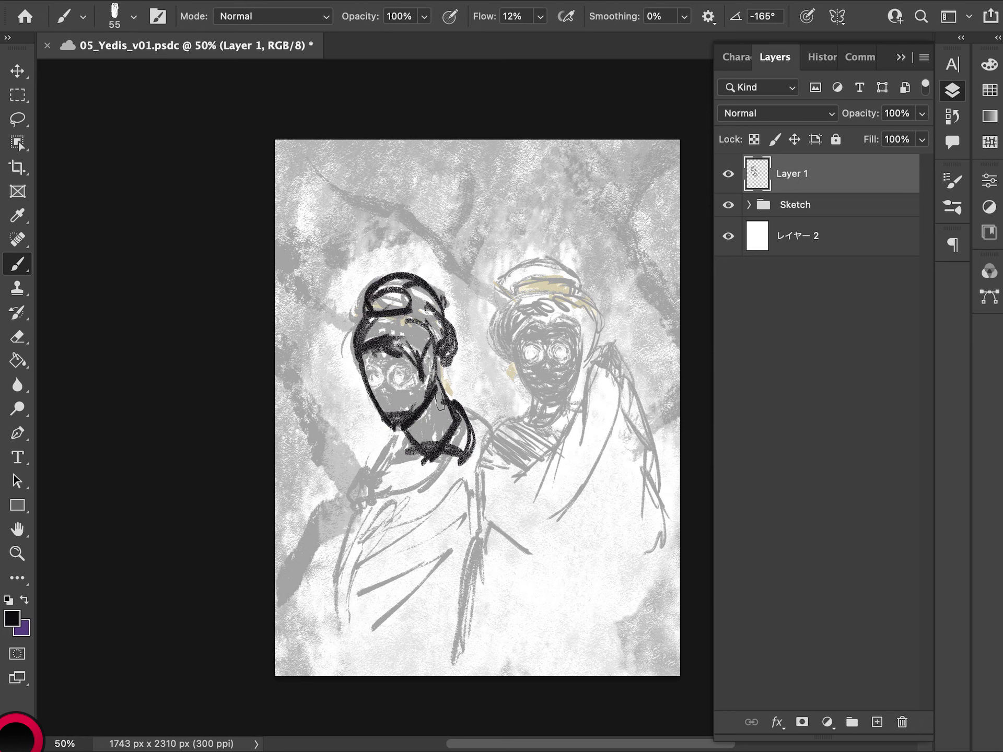
pyautogui.press('e')
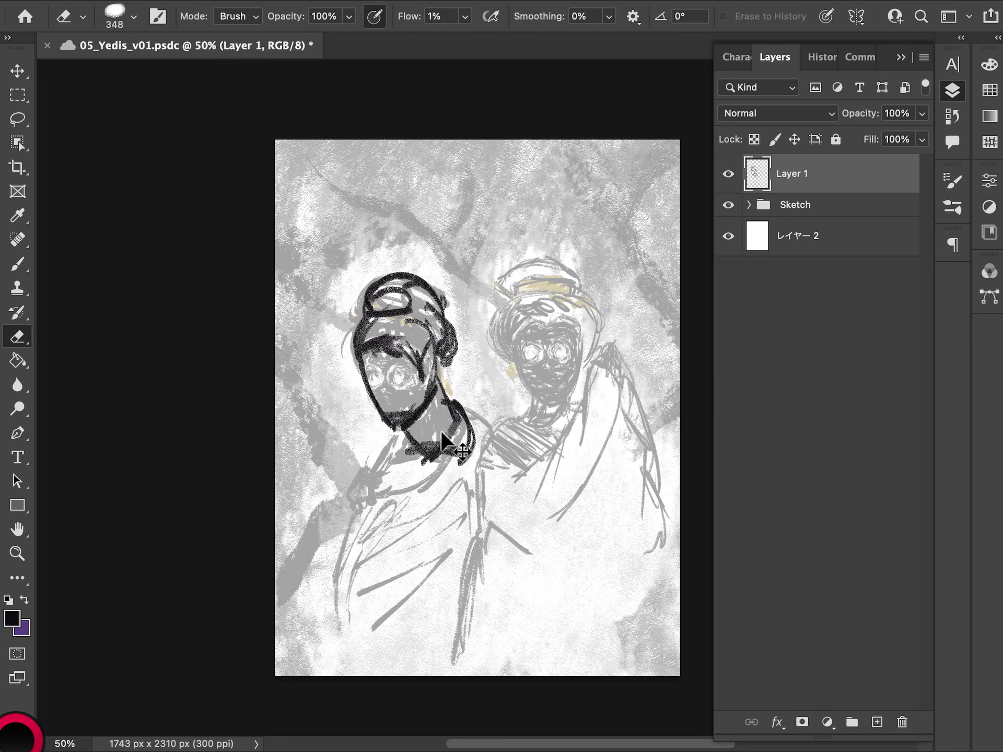
# Erase the inner collar line beside the neck with a size 90 eraser at 28% flow
pyautogui.press('[')
pyautogui.press('[')
pyautogui.press('[')
pyautogui.press('[')
pyautogui.press('[')
pyautogui.press('[')
pyautogui.press('[')
pyautogui.press('[')
pyautogui.click(434, 16)
pyautogui.write('28')
pyautogui.moveTo(448, 434)
pyautogui.mouseDown()
pyautogui.moveTo(453, 409)
pyautogui.moveTo(477, 430)
pyautogui.moveTo(508, 491)
pyautogui.mouseUp()
# Brush the left figure's collar curve and its robe edge down to the bottom
pyautogui.press('b')
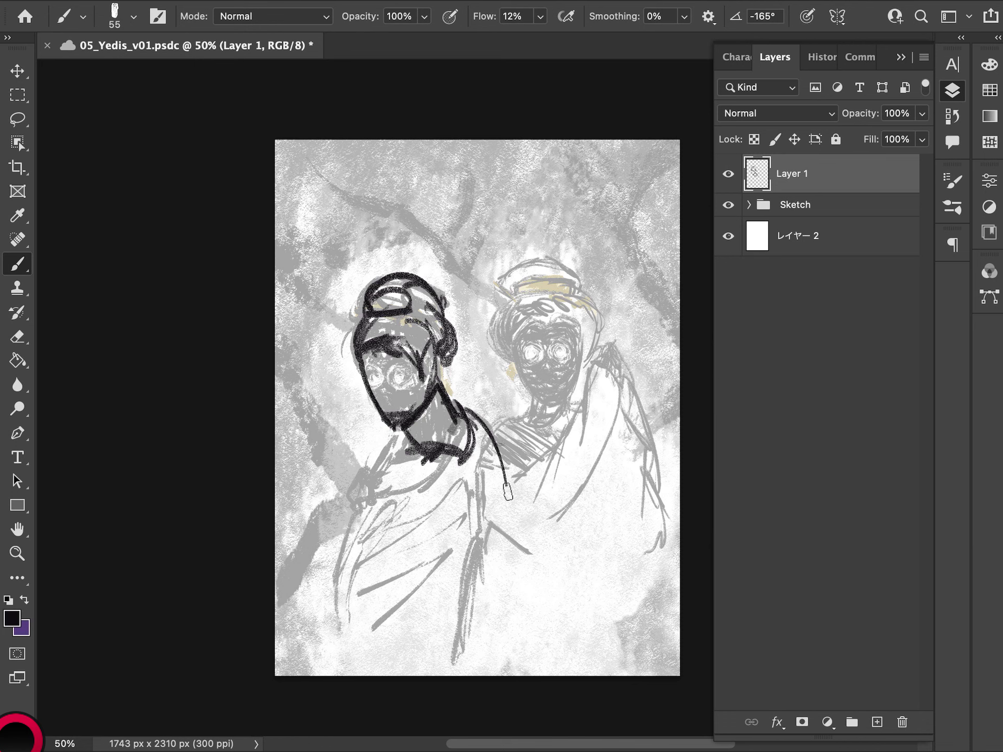
pyautogui.moveTo(401, 450)
pyautogui.mouseDown()
pyautogui.moveTo(367, 486)
pyautogui.moveTo(459, 462)
pyautogui.moveTo(378, 527)
pyautogui.moveTo(366, 488)
pyautogui.moveTo(348, 502)
pyautogui.moveTo(370, 502)
pyautogui.moveTo(398, 445)
pyautogui.mouseUp()
pyautogui.moveTo(357, 511); pyautogui.dragTo(334, 611)
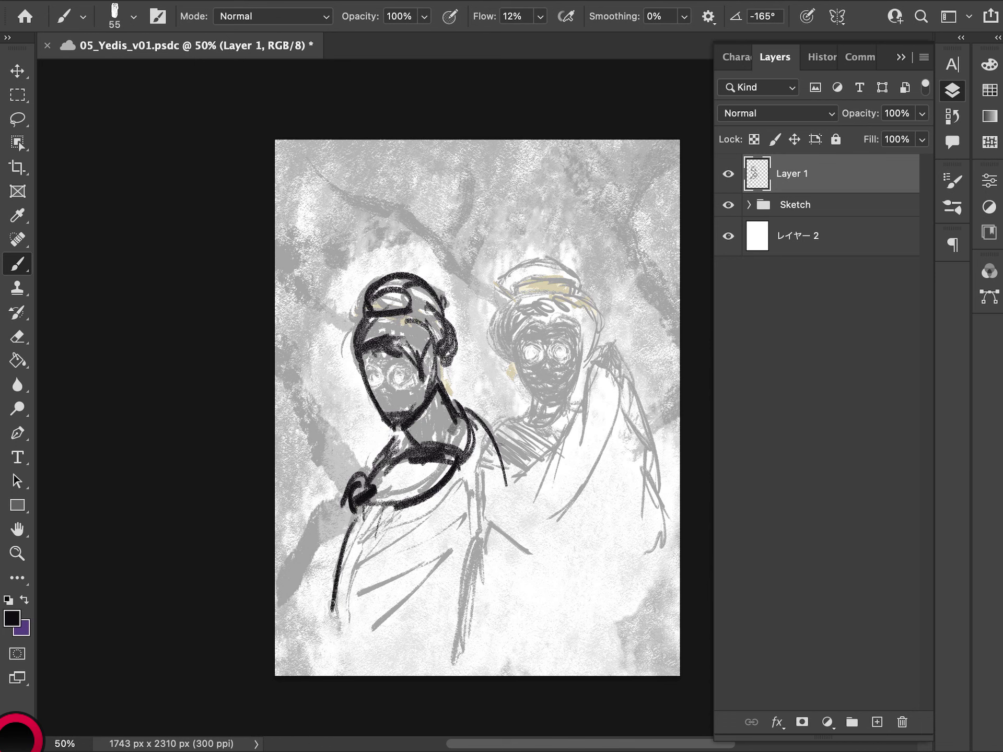
pyautogui.moveTo(359, 507); pyautogui.dragTo(338, 661)
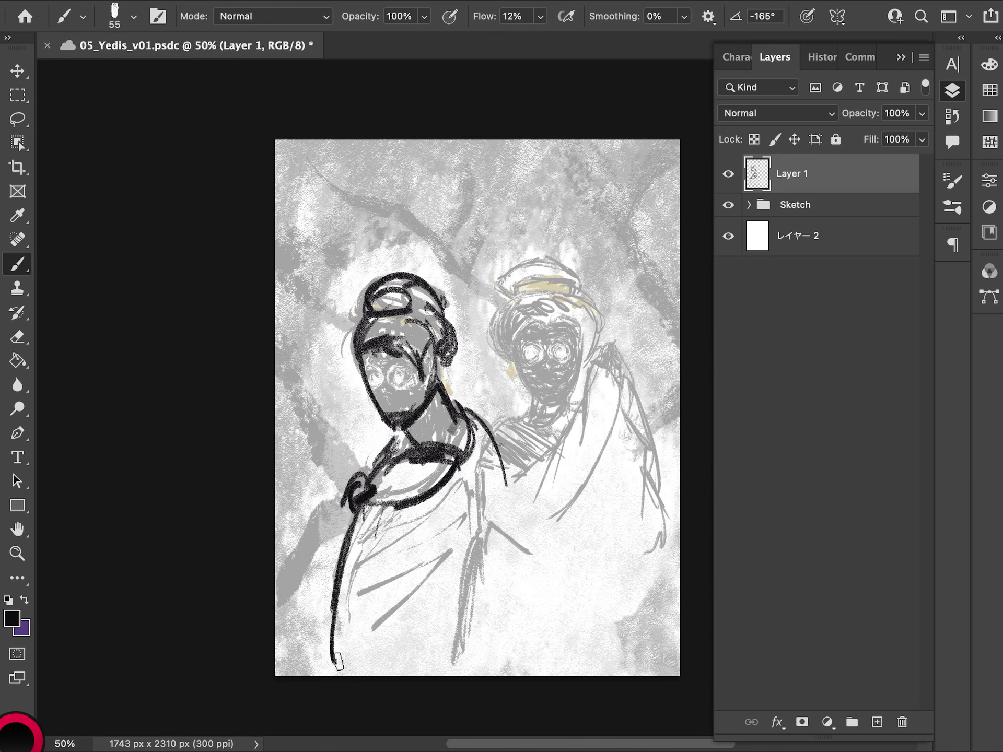
# Ink both sides of the right figure's jaw line
pyautogui.moveTo(514, 348)
pyautogui.mouseDown()
pyautogui.moveTo(541, 411)
pyautogui.moveTo(558, 406)
pyautogui.mouseUp()
pyautogui.moveTo(585, 357); pyautogui.dragTo(560, 417)
pyautogui.moveTo(560, 417)
pyautogui.mouseDown()
pyautogui.moveTo(578, 387)
pyautogui.moveTo(580, 345)
pyautogui.mouseUp()
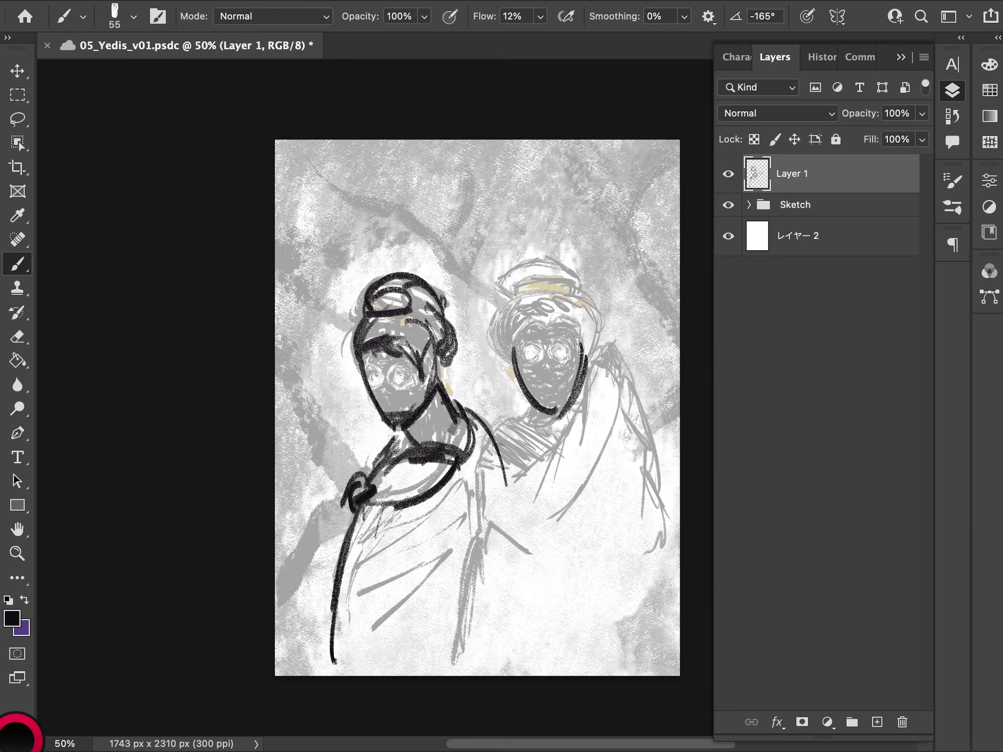
# Outline the right figure's brow, cheek, head side, bun band and top of the bun
pyautogui.moveTo(510, 348)
pyautogui.mouseDown()
pyautogui.moveTo(589, 342)
pyautogui.moveTo(573, 338)
pyautogui.mouseUp()
pyautogui.moveTo(509, 368)
pyautogui.mouseDown()
pyautogui.moveTo(502, 308)
pyautogui.moveTo(583, 303)
pyautogui.moveTo(588, 315)
pyautogui.mouseUp()
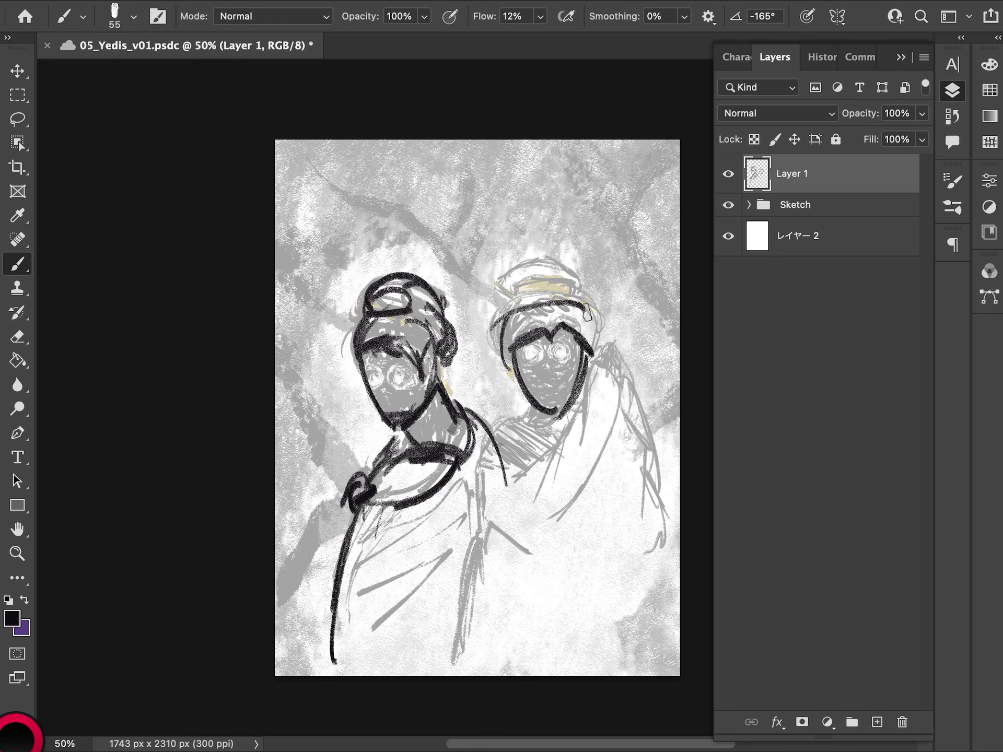
pyautogui.moveTo(502, 323); pyautogui.dragTo(554, 289)
pyautogui.moveTo(518, 303)
pyautogui.mouseDown()
pyautogui.moveTo(577, 298)
pyautogui.moveTo(517, 300)
pyautogui.moveTo(570, 282)
pyautogui.moveTo(573, 302)
pyautogui.moveTo(600, 324)
pyautogui.mouseUp()
pyautogui.moveTo(589, 307); pyautogui.dragTo(592, 373)
pyautogui.moveTo(593, 314); pyautogui.dragTo(587, 371)
pyautogui.moveTo(522, 272)
pyautogui.mouseDown()
pyautogui.moveTo(512, 304)
pyautogui.moveTo(553, 267)
pyautogui.moveTo(584, 282)
pyautogui.mouseUp()
pyautogui.moveTo(564, 256); pyautogui.dragTo(586, 301)
pyautogui.moveTo(527, 270); pyautogui.dragTo(587, 301)
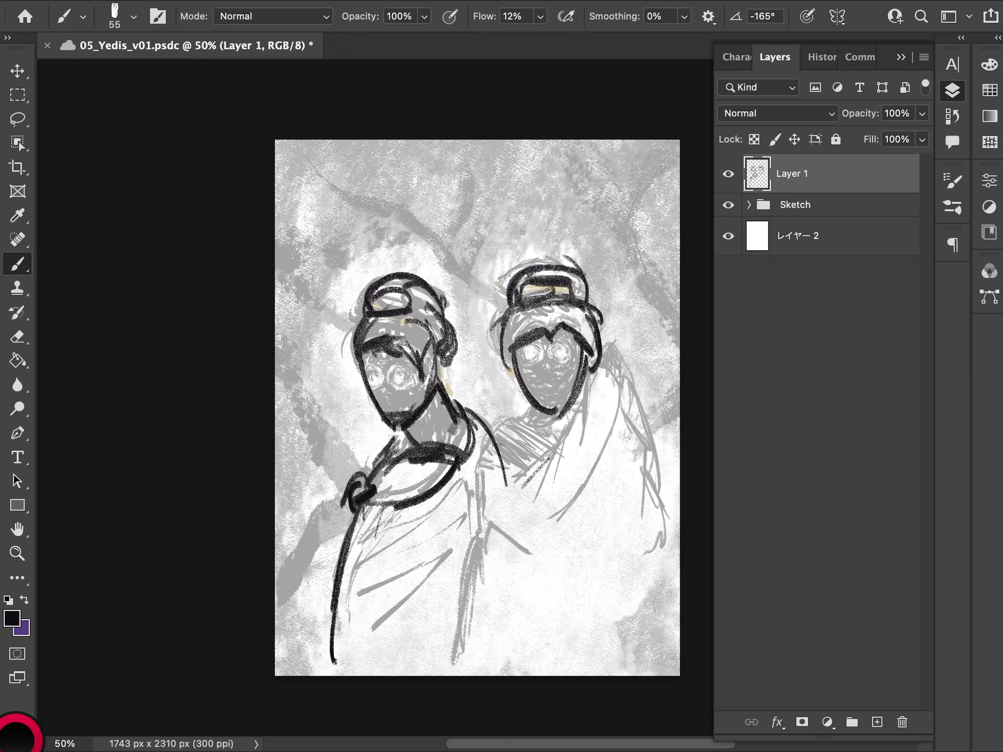
# Ink the right figure's collar line, far shoulder and right side down the robe
pyautogui.moveTo(506, 493)
pyautogui.mouseDown()
pyautogui.moveTo(577, 418)
pyautogui.moveTo(568, 438)
pyautogui.mouseUp()
pyautogui.press('super+z')
pyautogui.moveTo(607, 387); pyautogui.dragTo(560, 443)
pyautogui.moveTo(590, 400)
pyautogui.mouseDown()
pyautogui.moveTo(640, 379)
pyautogui.moveTo(625, 402)
pyautogui.moveTo(639, 559)
pyautogui.moveTo(609, 648)
pyautogui.mouseUp()
pyautogui.moveTo(621, 417); pyautogui.dragTo(644, 512)
pyautogui.moveTo(632, 413); pyautogui.dragTo(637, 564)
# Add diagonal robe folds, lines between the two figures down to the bottom, and collar marks
pyautogui.moveTo(603, 460); pyautogui.dragTo(547, 568)
pyautogui.moveTo(606, 412); pyautogui.dragTo(536, 556)
pyautogui.moveTo(505, 481); pyautogui.dragTo(475, 567)
pyautogui.moveTo(491, 438); pyautogui.dragTo(469, 564)
pyautogui.moveTo(516, 411); pyautogui.dragTo(466, 551)
pyautogui.moveTo(520, 415)
pyautogui.mouseDown()
pyautogui.moveTo(472, 512)
pyautogui.moveTo(480, 570)
pyautogui.mouseUp()
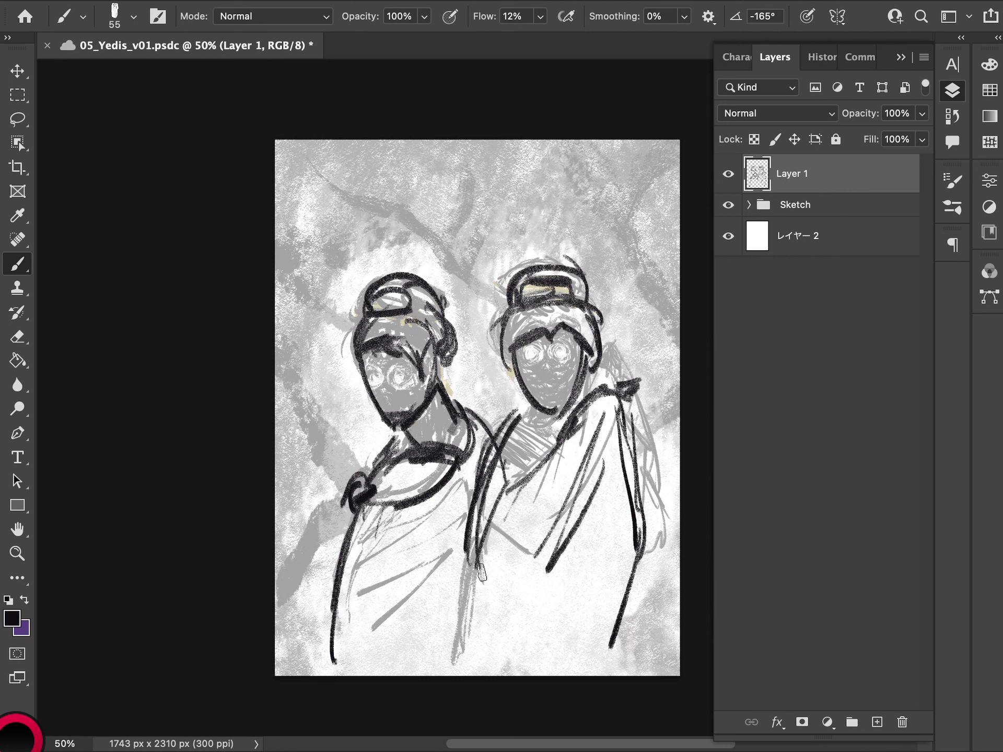
pyautogui.moveTo(472, 522); pyautogui.dragTo(478, 675)
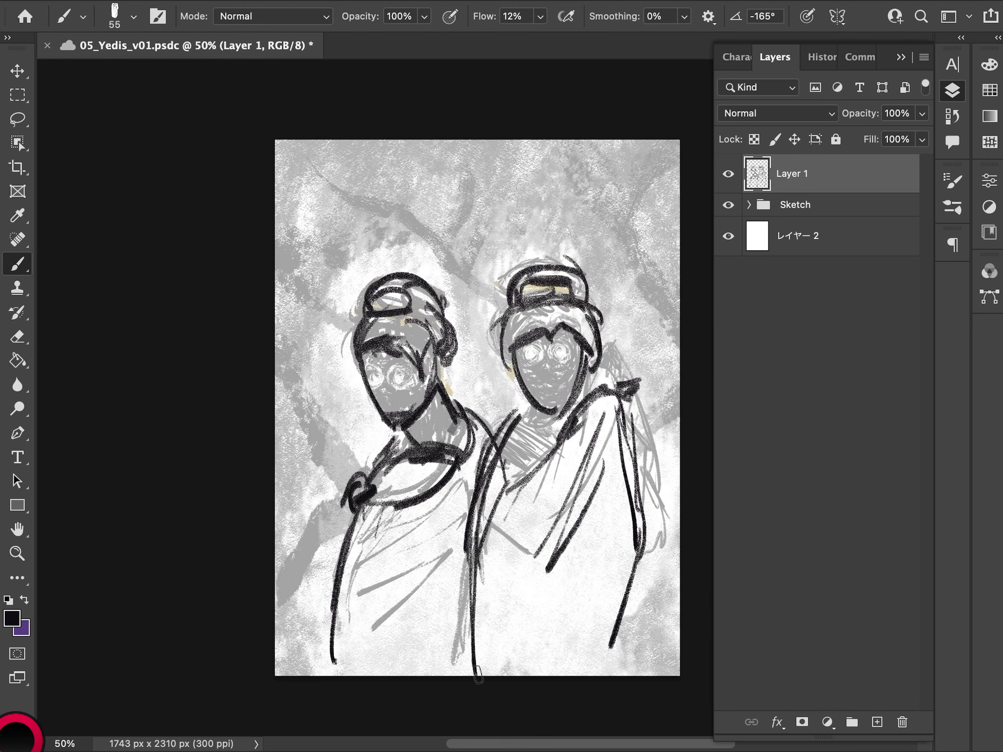
pyautogui.moveTo(533, 418)
pyautogui.mouseDown()
pyautogui.moveTo(521, 420)
pyautogui.moveTo(532, 416)
pyautogui.mouseUp()
pyautogui.moveTo(519, 428)
pyautogui.mouseDown()
pyautogui.moveTo(557, 439)
pyautogui.moveTo(575, 405)
pyautogui.moveTo(581, 413)
pyautogui.mouseUp()
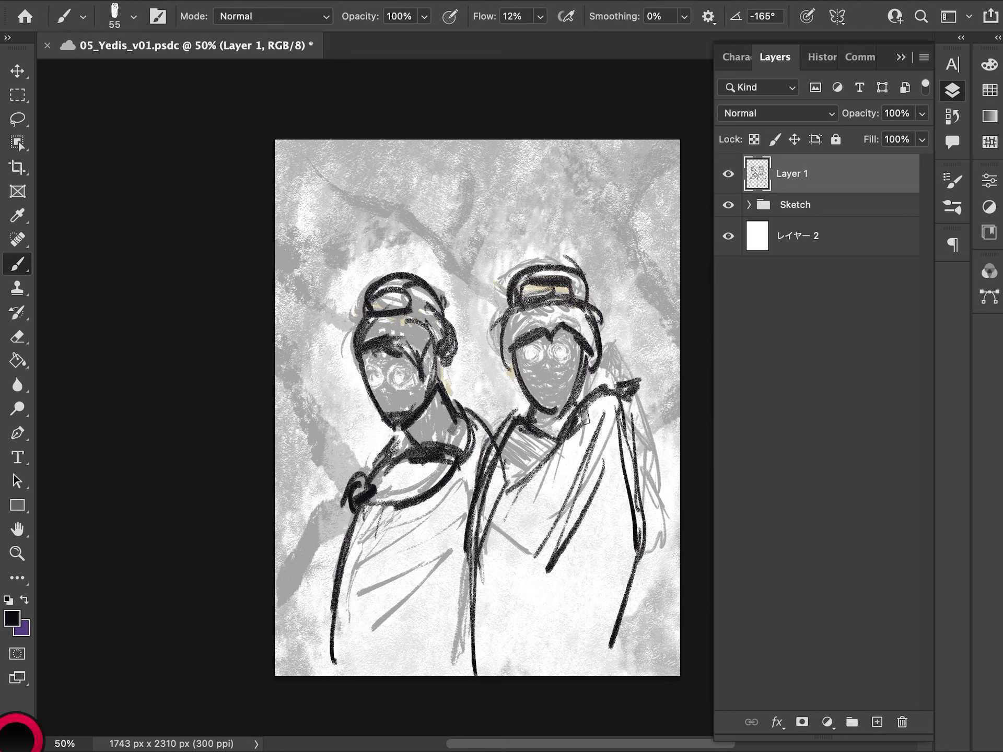
# Outline the rounded shape beside the right figure's head and scribble detail inside it
pyautogui.moveTo(604, 346)
pyautogui.mouseDown()
pyautogui.moveTo(633, 327)
pyautogui.moveTo(653, 355)
pyautogui.moveTo(642, 403)
pyautogui.mouseUp()
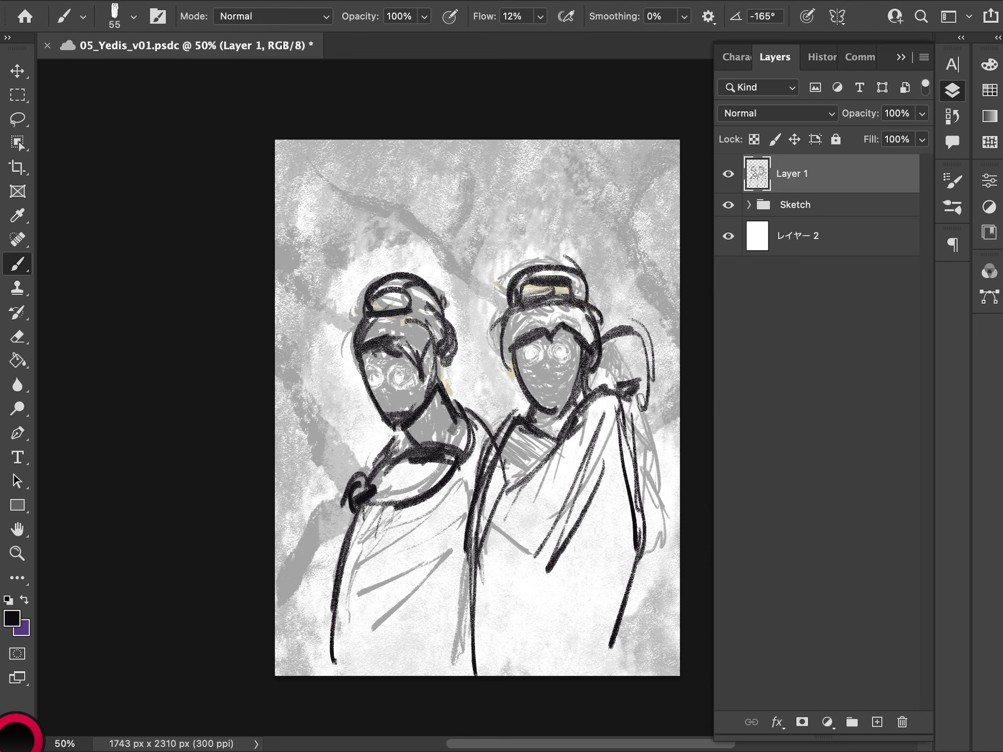
pyautogui.moveTo(645, 350); pyautogui.dragTo(642, 401)
pyautogui.moveTo(634, 406); pyautogui.dragTo(642, 434)
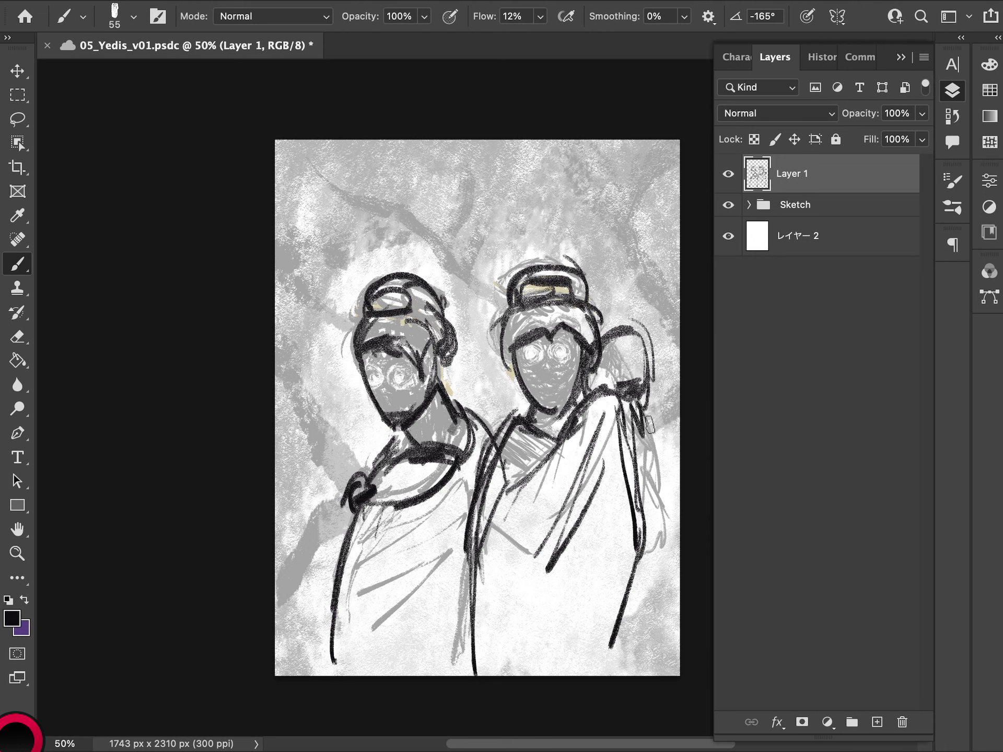
pyautogui.moveTo(611, 346)
pyautogui.mouseDown()
pyautogui.moveTo(632, 345)
pyautogui.moveTo(615, 360)
pyautogui.moveTo(628, 380)
pyautogui.moveTo(642, 357)
pyautogui.mouseUp()
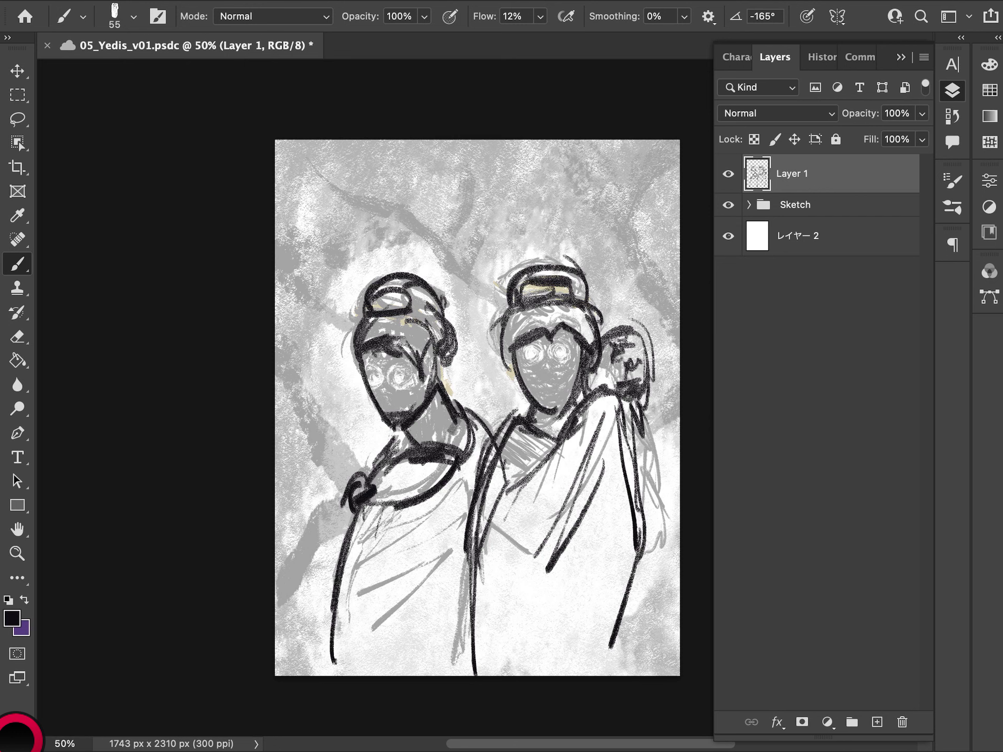
# Hide the layers list while sketching the small face, then show it again
pyautogui.click(952, 90)
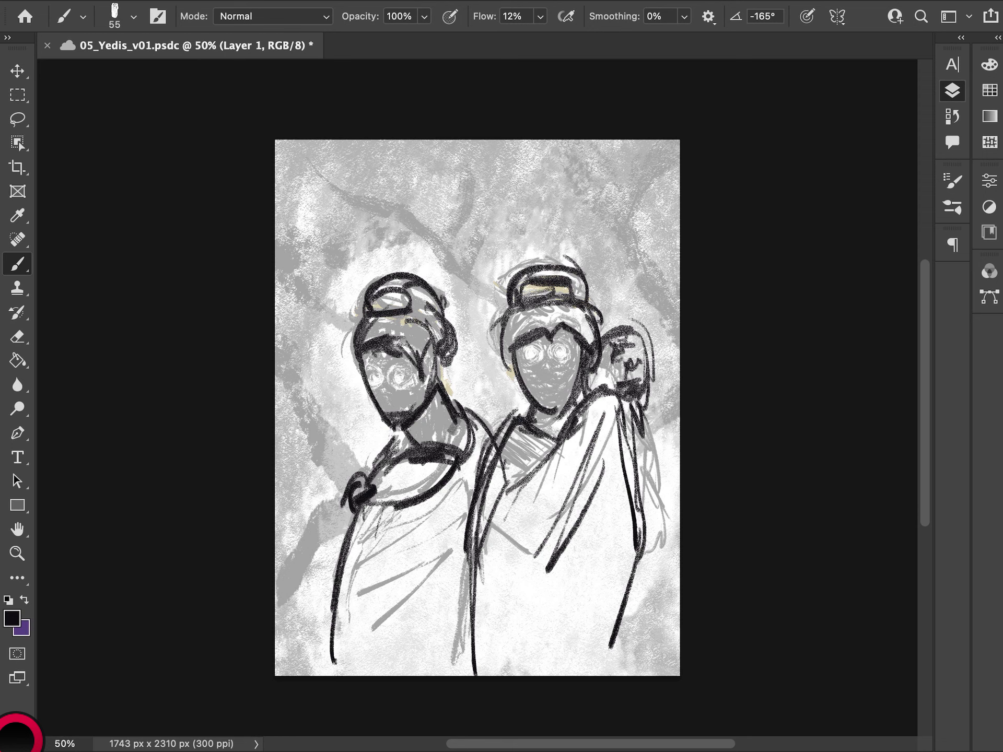
pyautogui.click(952, 90)
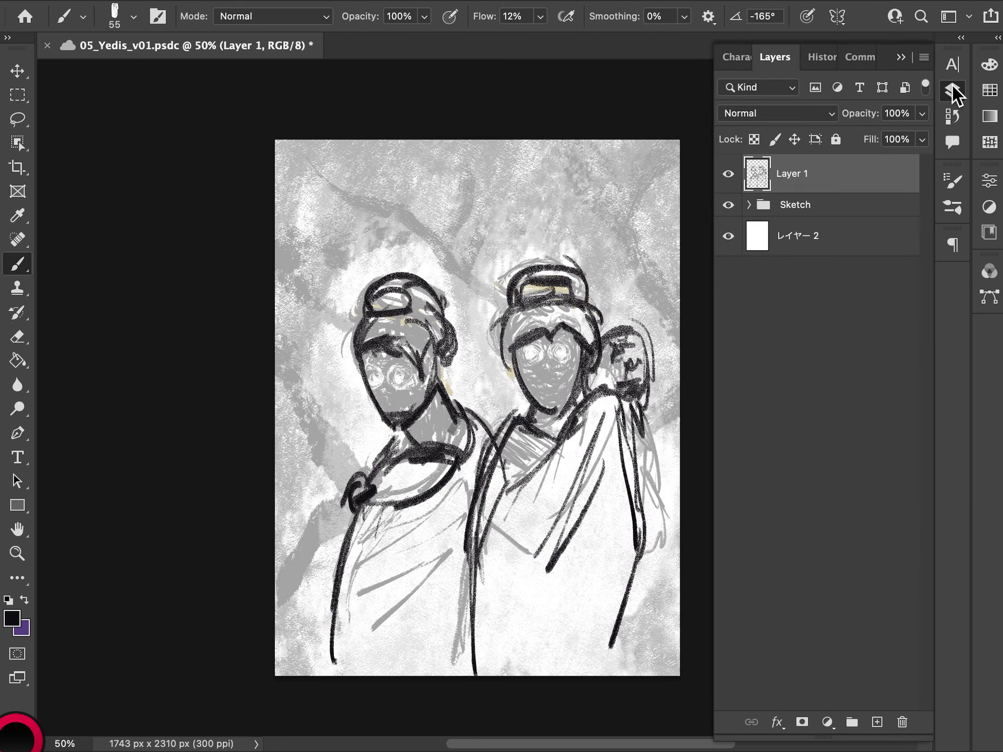
# Fade Layer 1 to 44% opacity, add a new layer above it, and choose the Lasso tool
pyautogui.moveTo(863, 115); pyautogui.dragTo(818, 136)
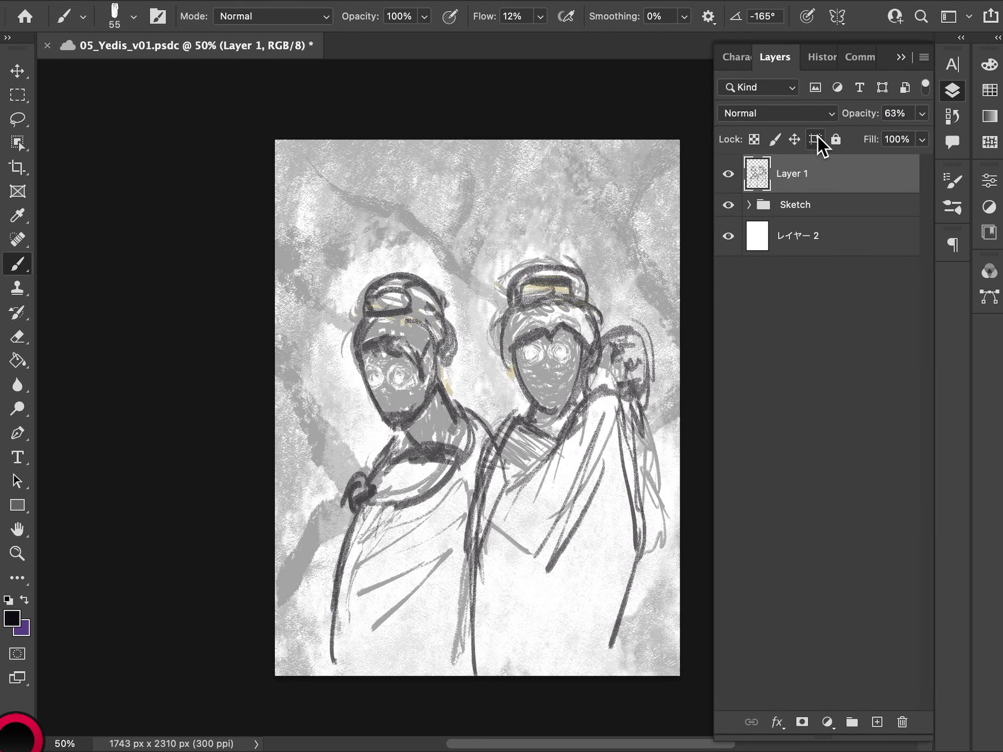
pyautogui.moveTo(872, 114); pyautogui.dragTo(851, 119)
pyautogui.click(876, 723)
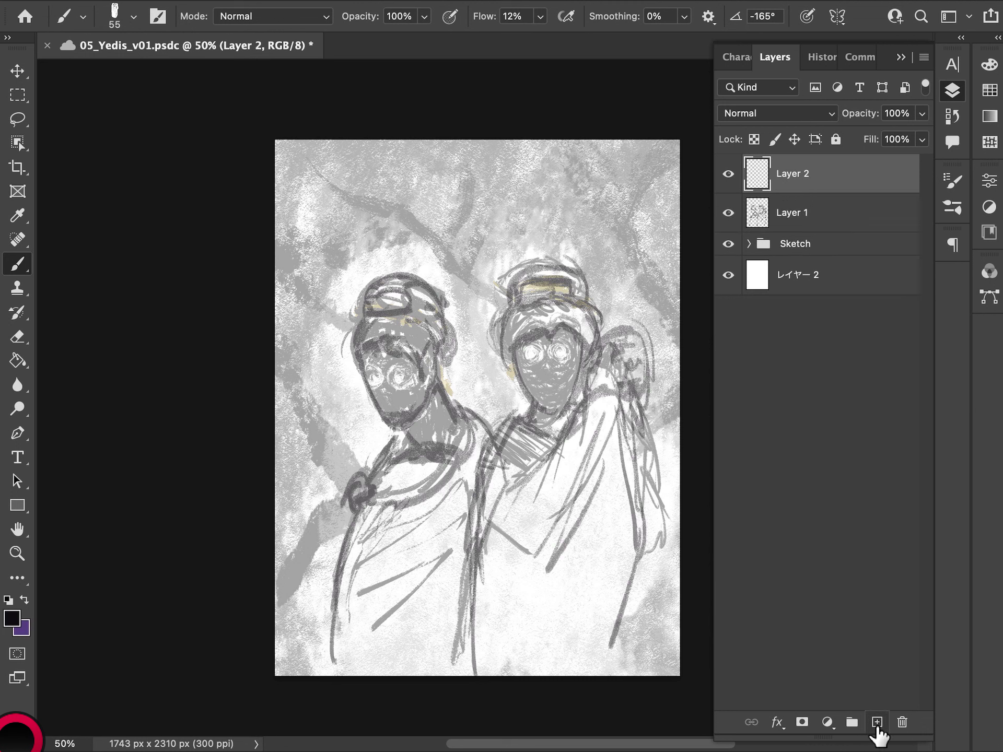
pyautogui.press('l')
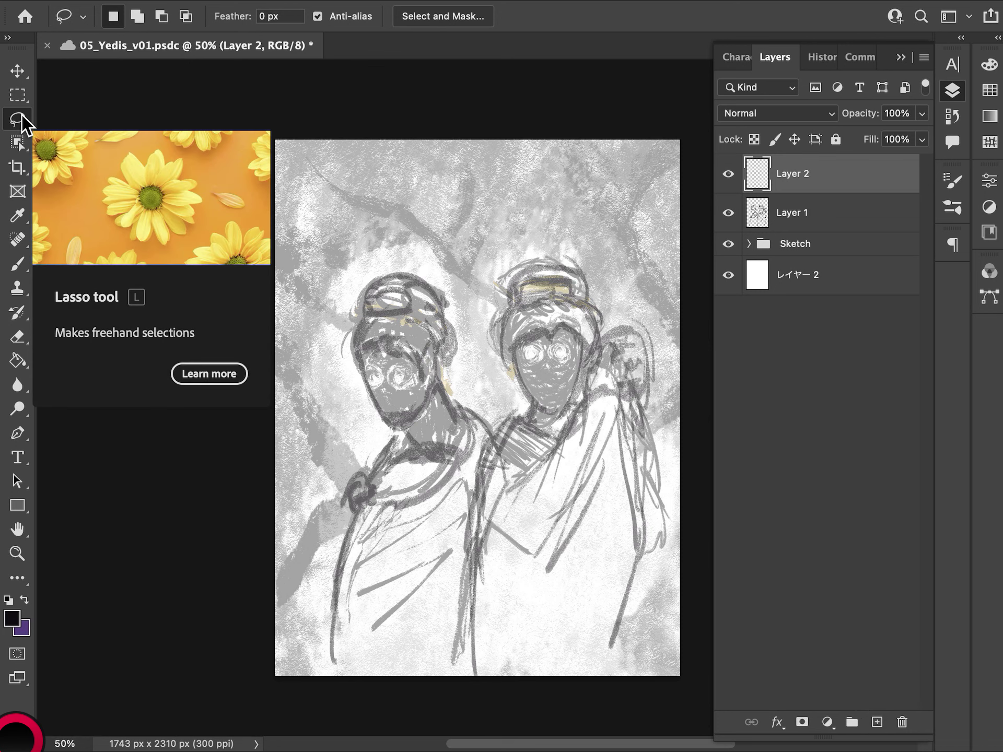
pyautogui.click(209, 374)
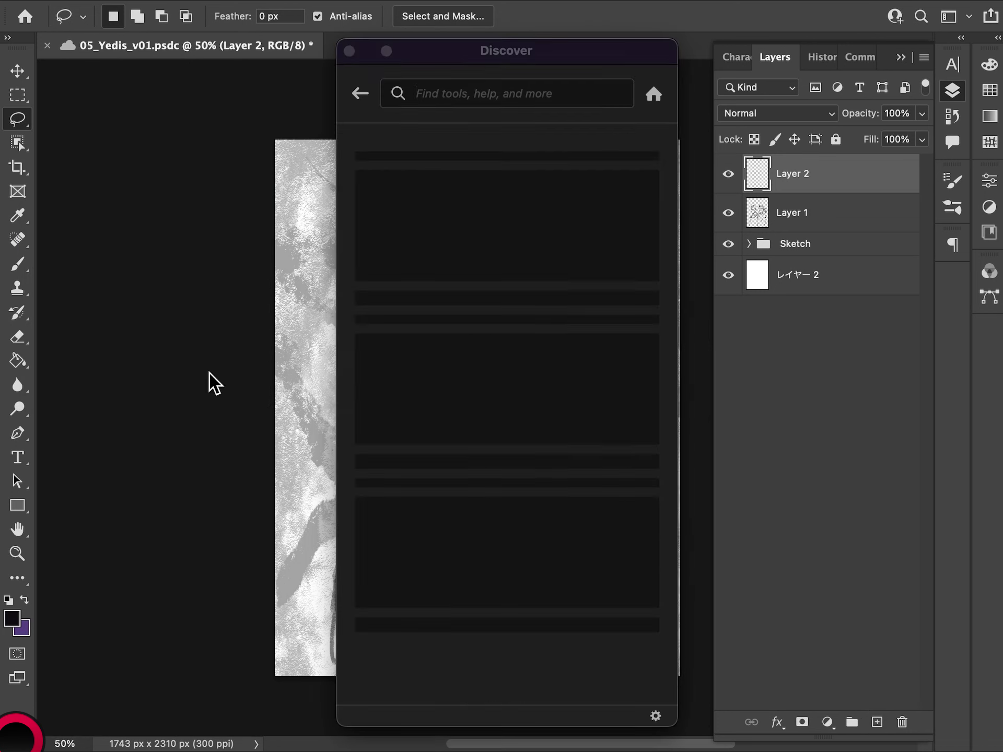
pyautogui.click(349, 51)
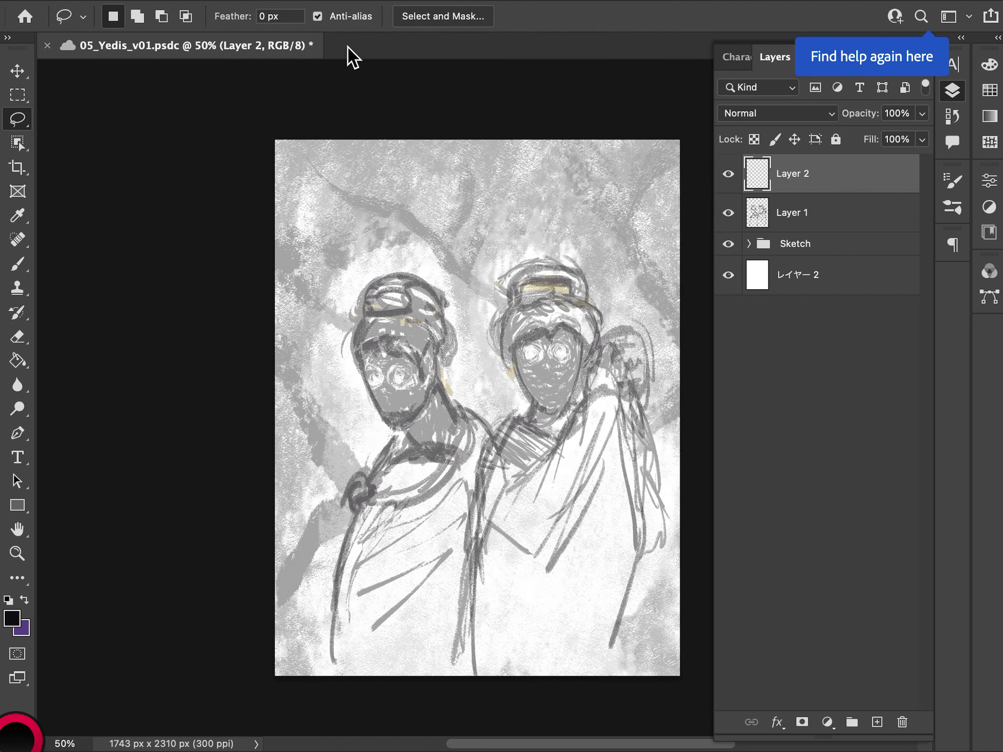
# Pick magenta cd61c9 as the foreground colour in the Color Picker
pyautogui.click(12, 618)
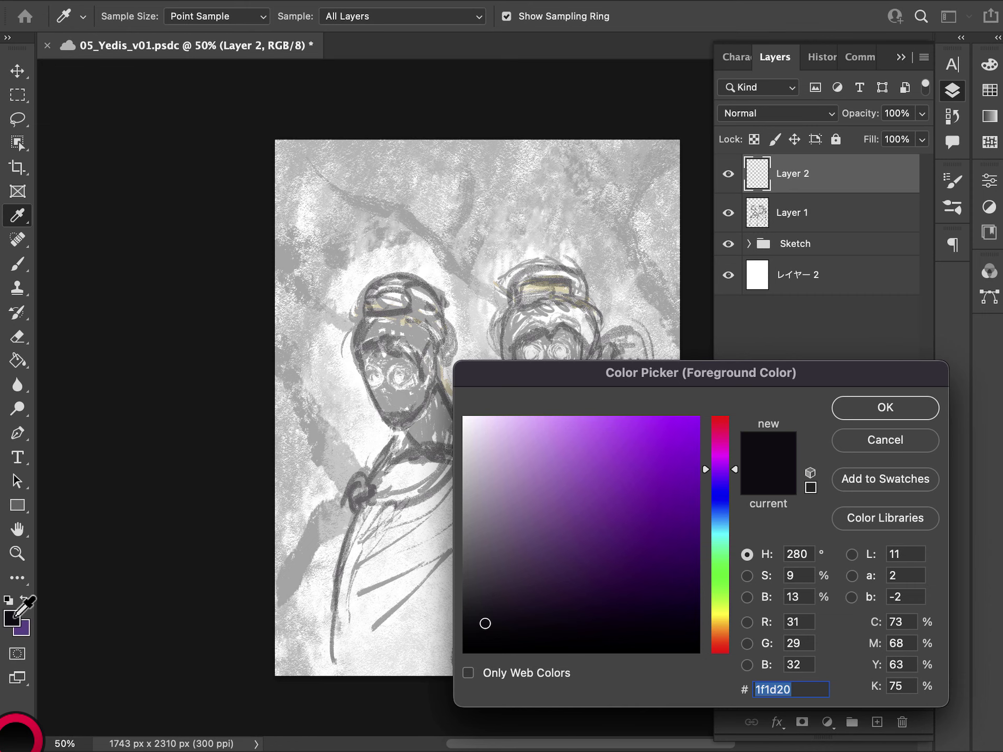
pyautogui.click(720, 454)
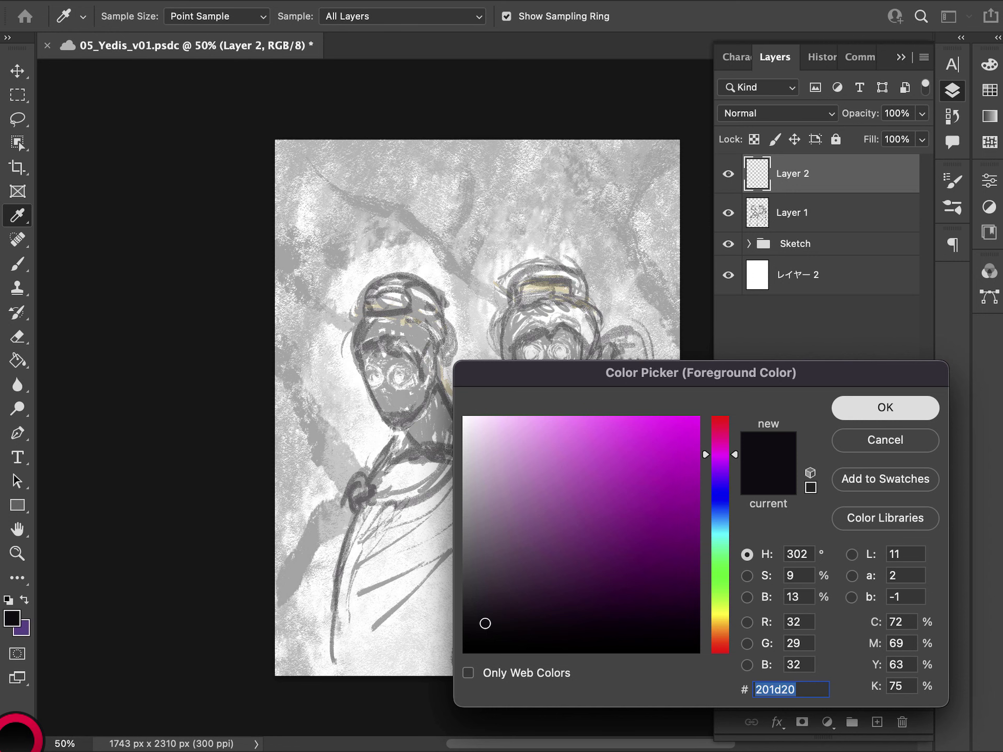
pyautogui.click(847, 415)
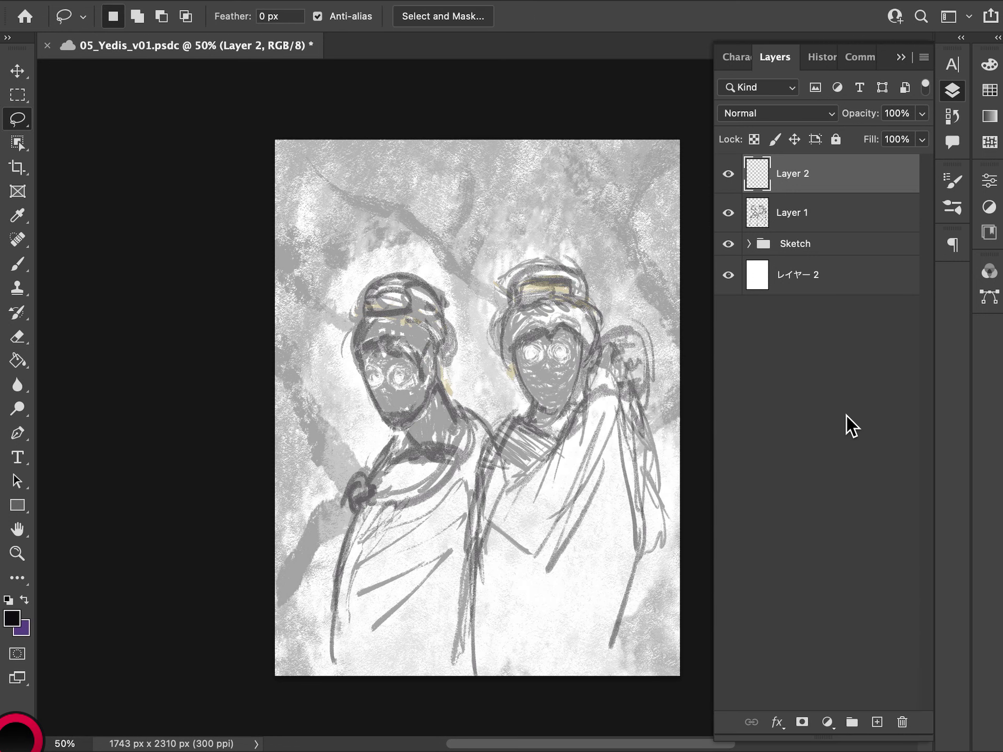
pyautogui.click(15, 618)
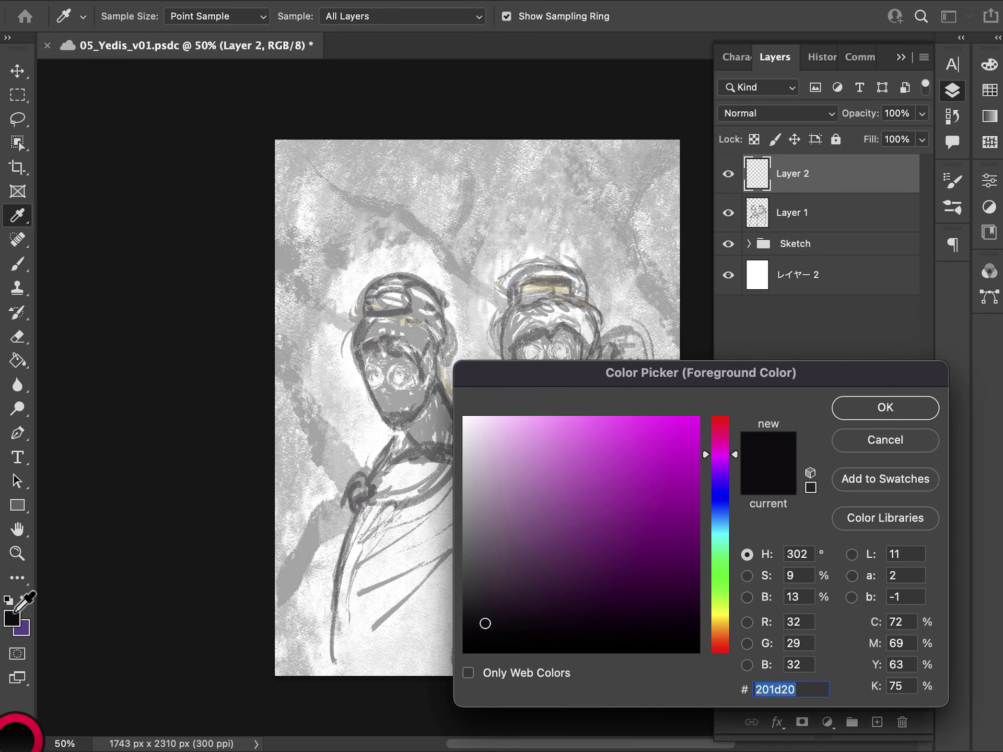
pyautogui.moveTo(569, 495); pyautogui.dragTo(588, 461)
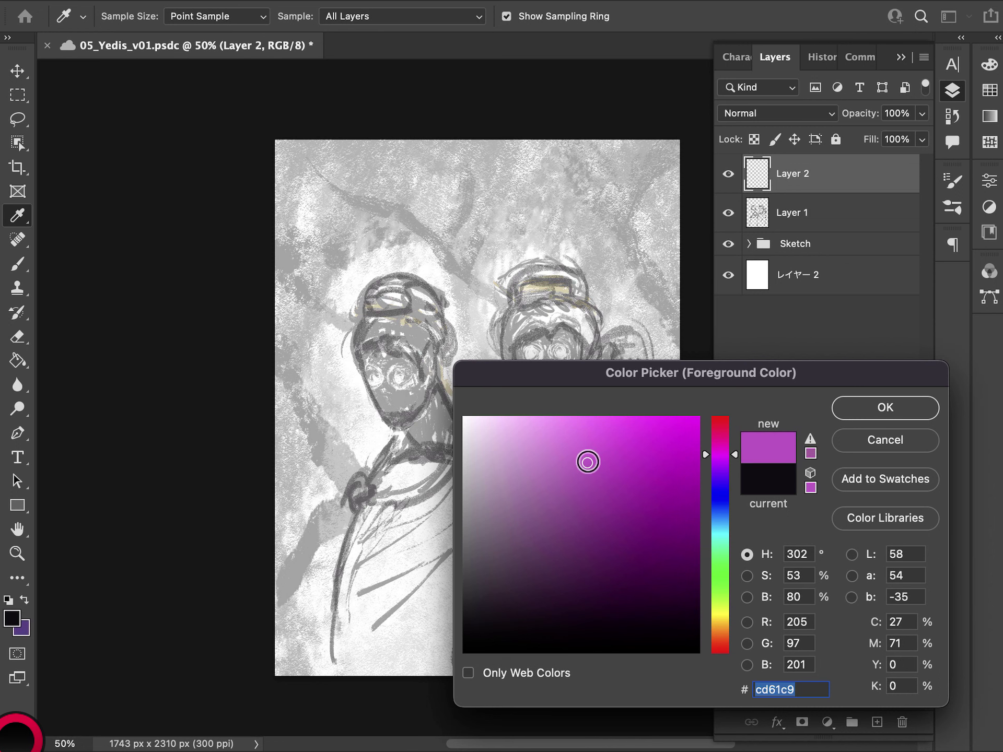
pyautogui.click(880, 409)
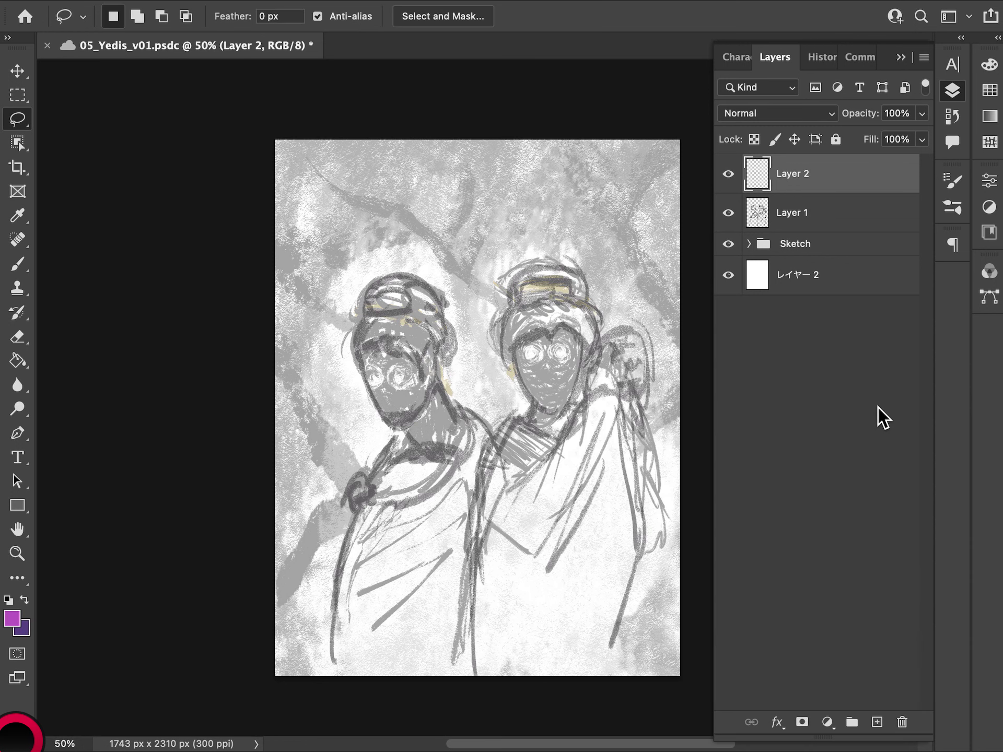
# Lasso the left woman's face and fill it with magenta on Layer 2
pyautogui.moveTo(361, 358)
pyautogui.mouseDown()
pyautogui.moveTo(385, 415)
pyautogui.moveTo(416, 413)
pyautogui.moveTo(433, 358)
pyautogui.moveTo(366, 342)
pyautogui.mouseUp()
pyautogui.hotkey('alt', 'BackSpace')
pyautogui.press('super+d')
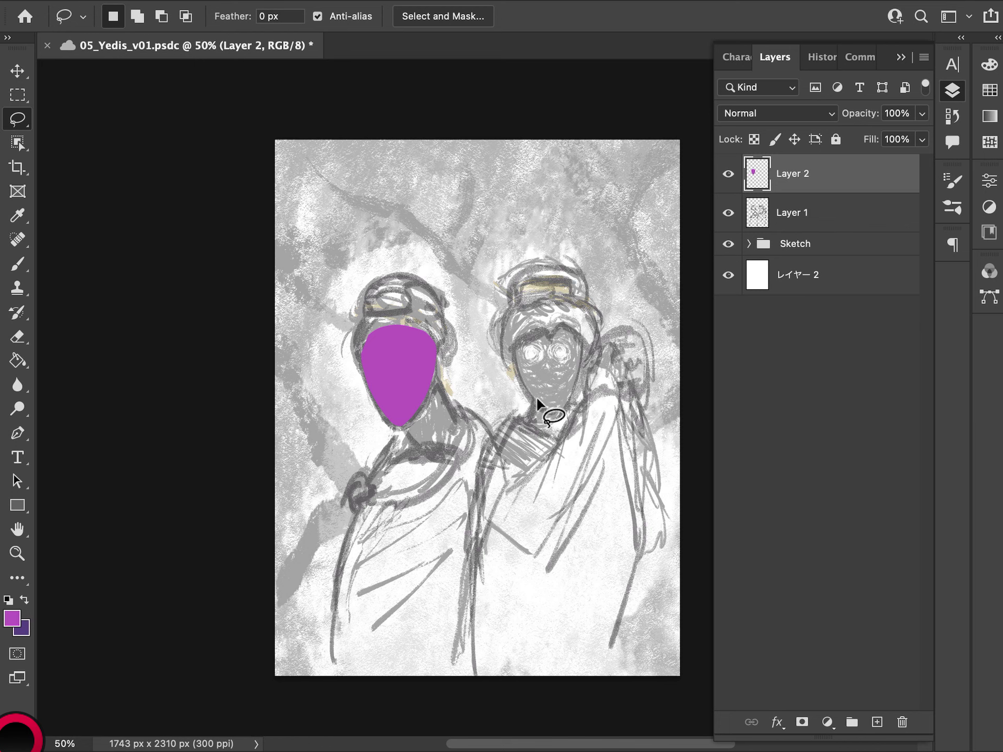
# On a new Layer 3 below Layer 2, lasso and fill the collar in dark purple
pyautogui.click(877, 722)
pyautogui.moveTo(836, 173); pyautogui.dragTo(839, 240)
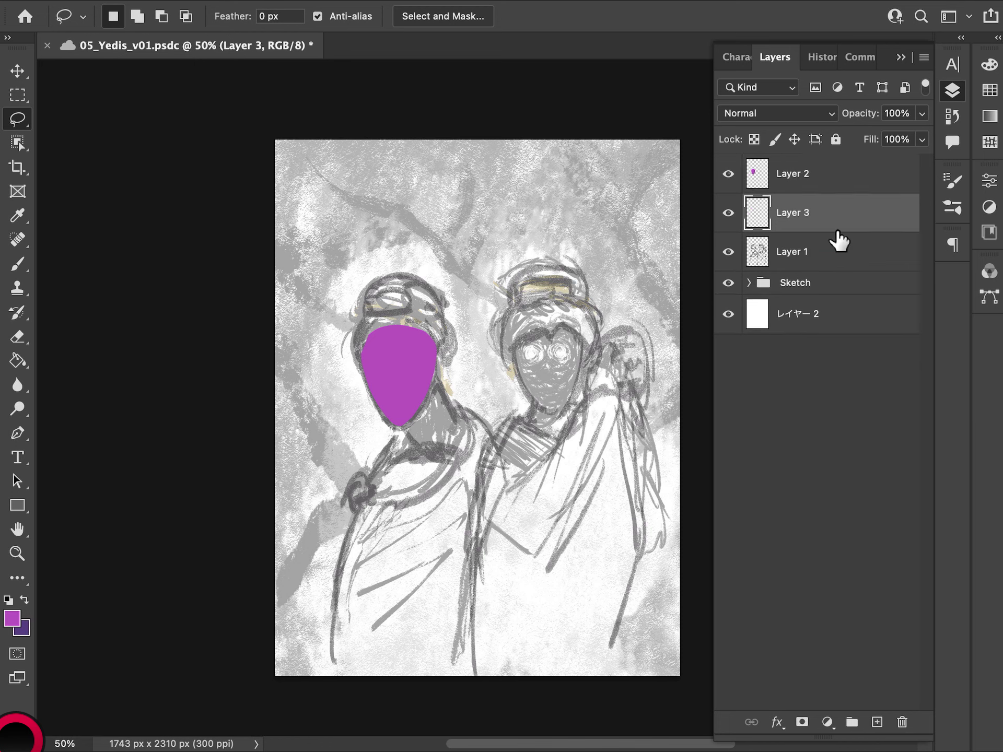
pyautogui.click(24, 598)
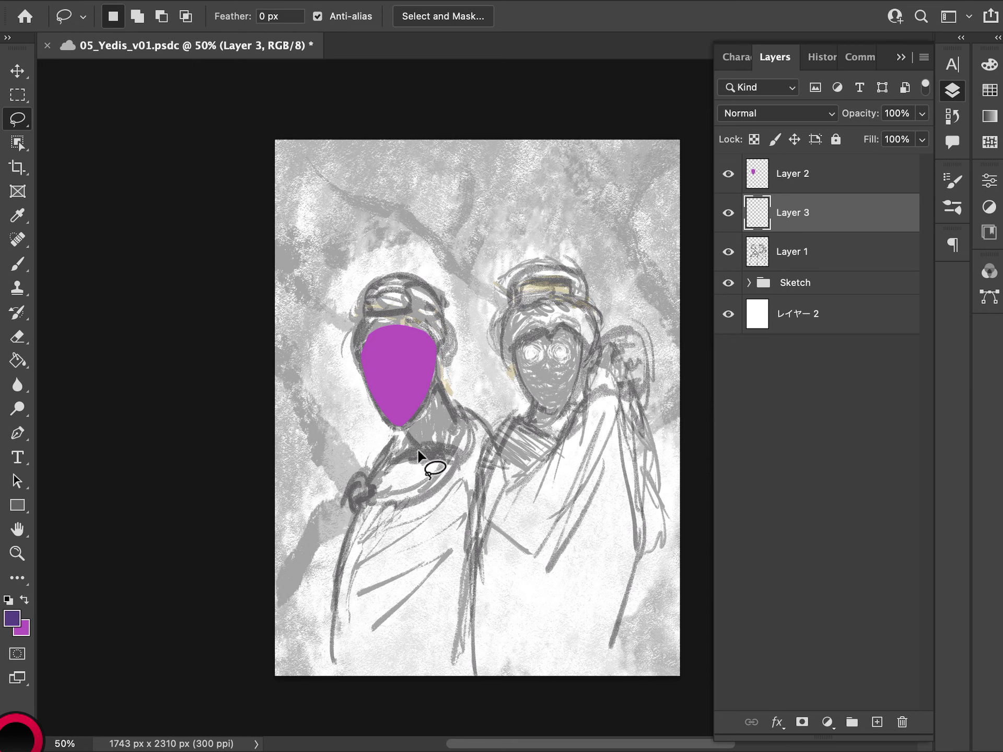
pyautogui.moveTo(452, 420); pyautogui.dragTo(428, 362)
pyautogui.moveTo(456, 430)
pyautogui.mouseDown()
pyautogui.moveTo(423, 447)
pyautogui.moveTo(397, 398)
pyautogui.moveTo(430, 455)
pyautogui.moveTo(443, 459)
pyautogui.moveTo(464, 430)
pyautogui.moveTo(418, 347)
pyautogui.moveTo(402, 373)
pyautogui.mouseUp()
pyautogui.hotkey('alt', 'BackSpace')
pyautogui.press('super+d')
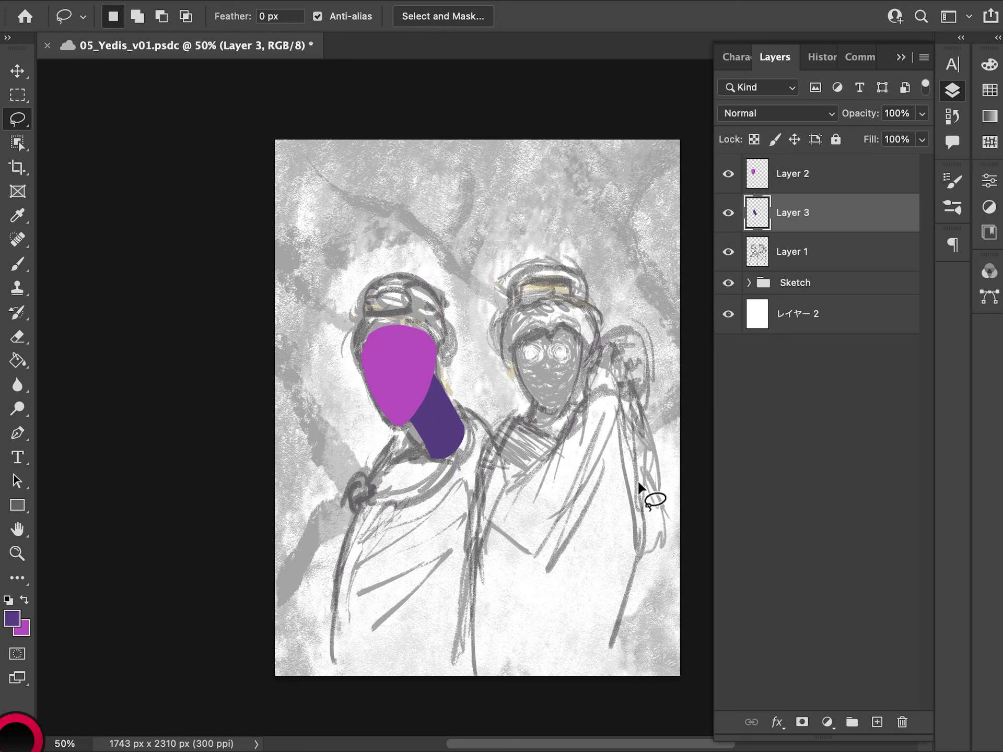
# Fill a neck triangle and a sliver along the collar's right edge with purple, then add a layer
pyautogui.moveTo(423, 429)
pyautogui.mouseDown()
pyautogui.moveTo(392, 468)
pyautogui.moveTo(448, 447)
pyautogui.mouseUp()
pyautogui.press('super+BackSpace')
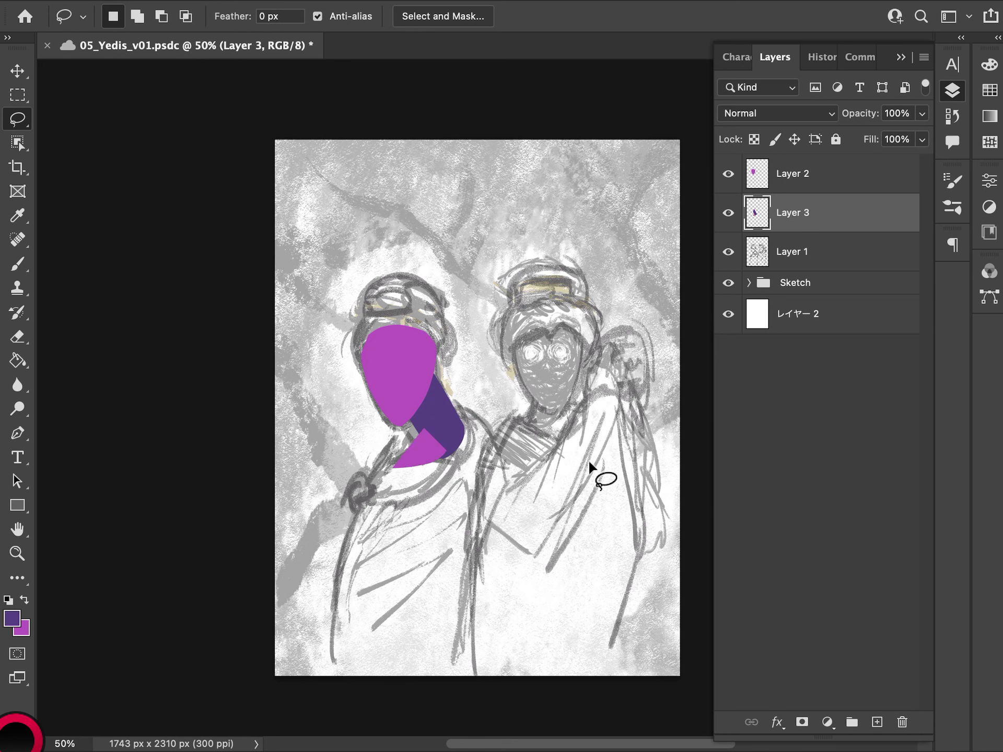
pyautogui.press('super+z')
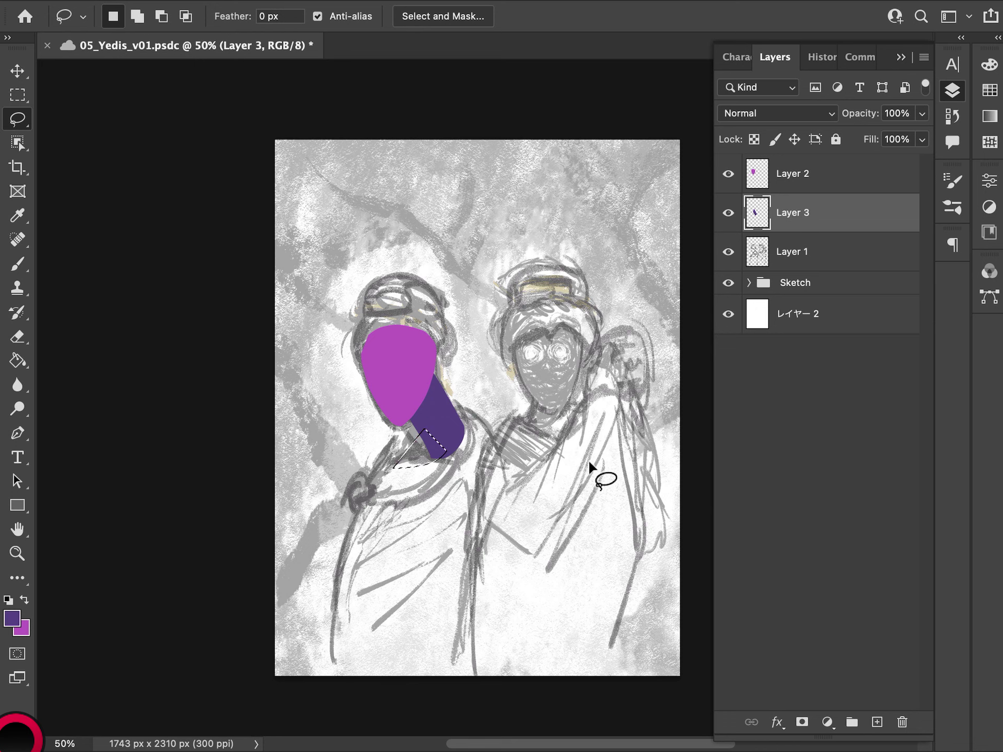
pyautogui.hotkey('alt', 'BackSpace')
pyautogui.press('super+d')
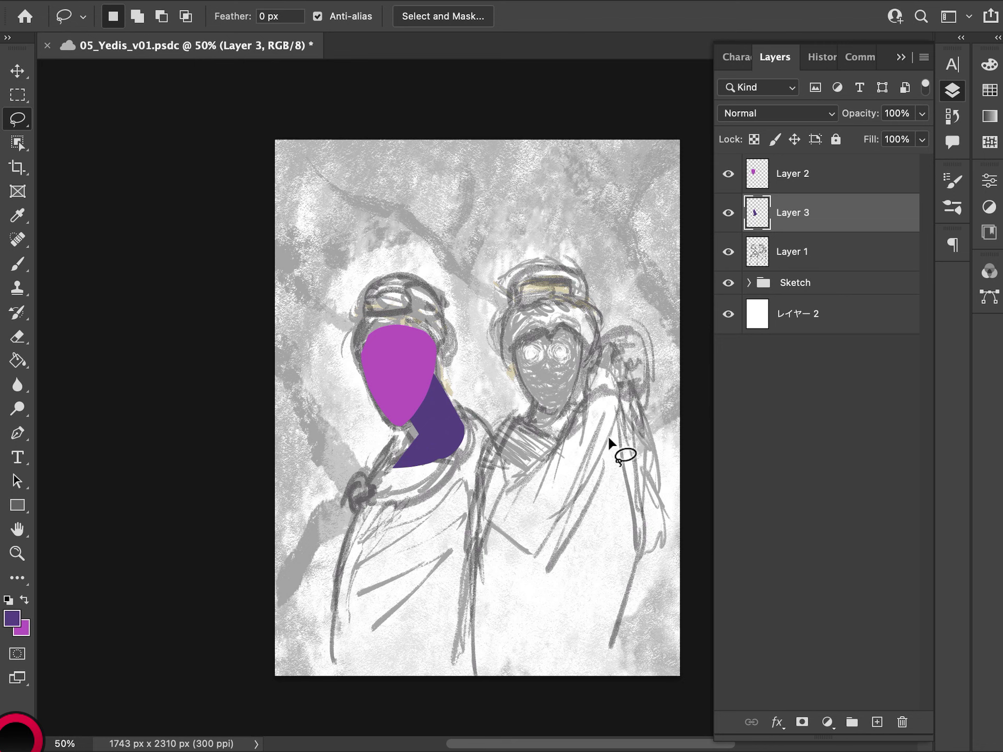
pyautogui.moveTo(453, 410); pyautogui.dragTo(459, 440)
pyautogui.hotkey('alt', 'BackSpace')
pyautogui.press('super+d')
pyautogui.press('super+shift+alt+n')
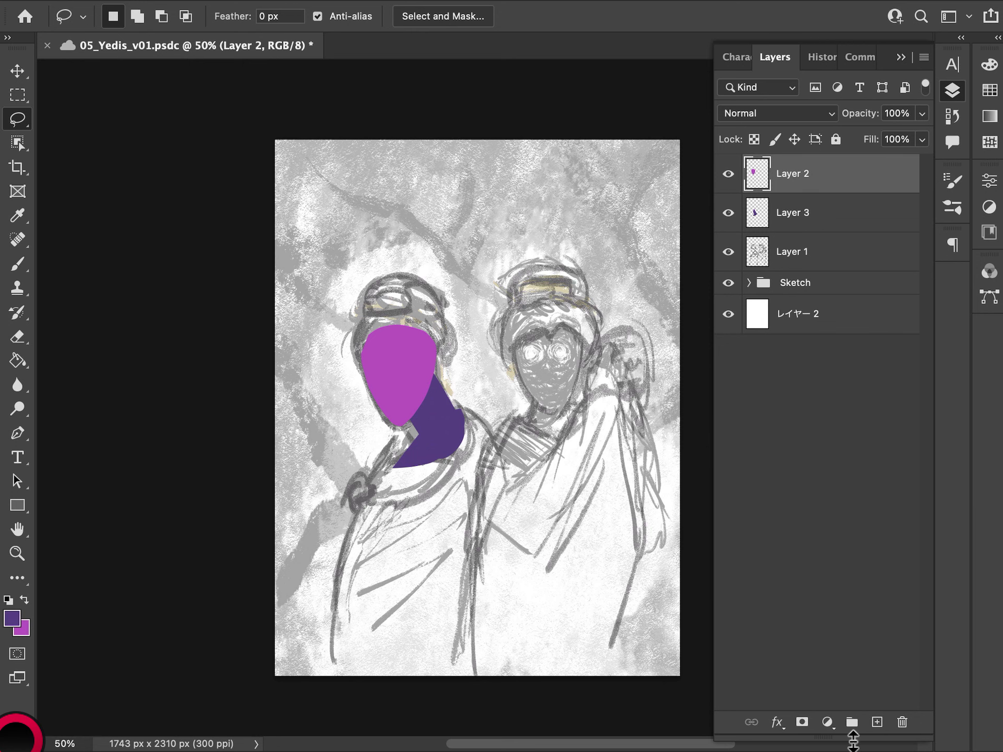
# Drop the extra empty layer and set the foreground colour to near-black
pyautogui.click(877, 722)
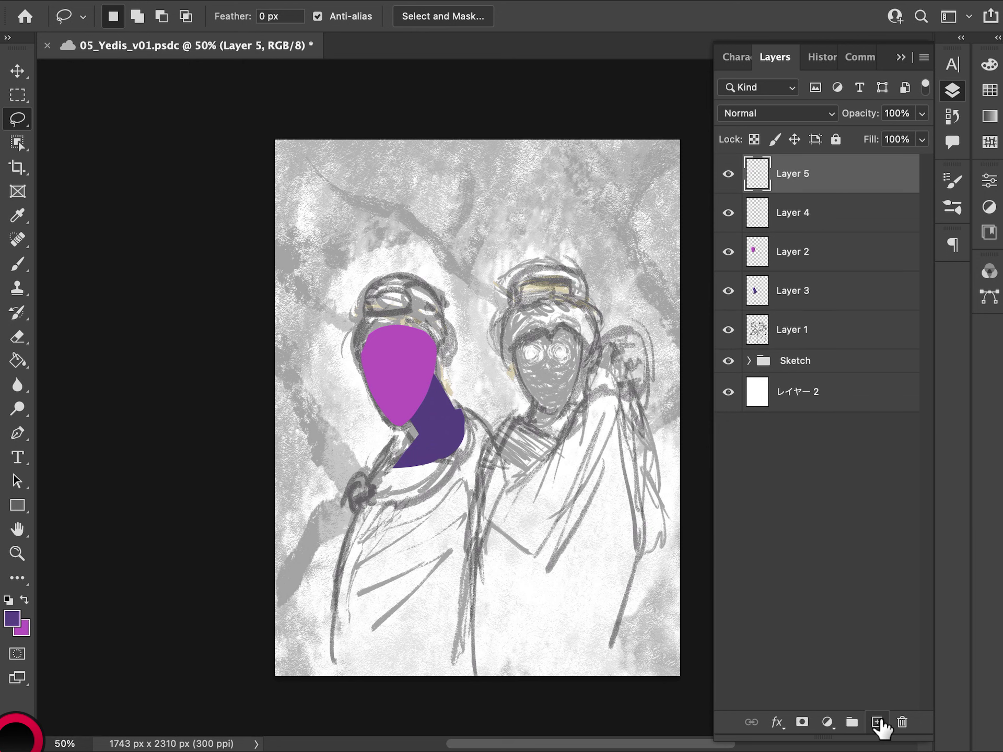
pyautogui.press('super+z')
pyautogui.click(19, 616)
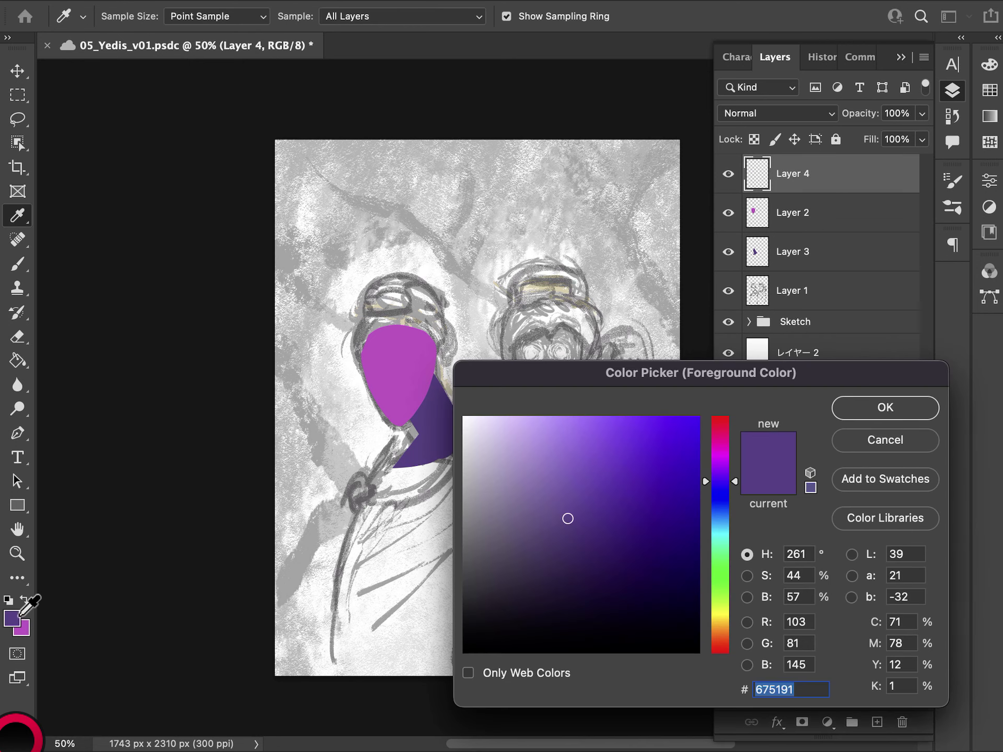
pyautogui.moveTo(467, 470); pyautogui.dragTo(461, 629)
pyautogui.click(900, 414)
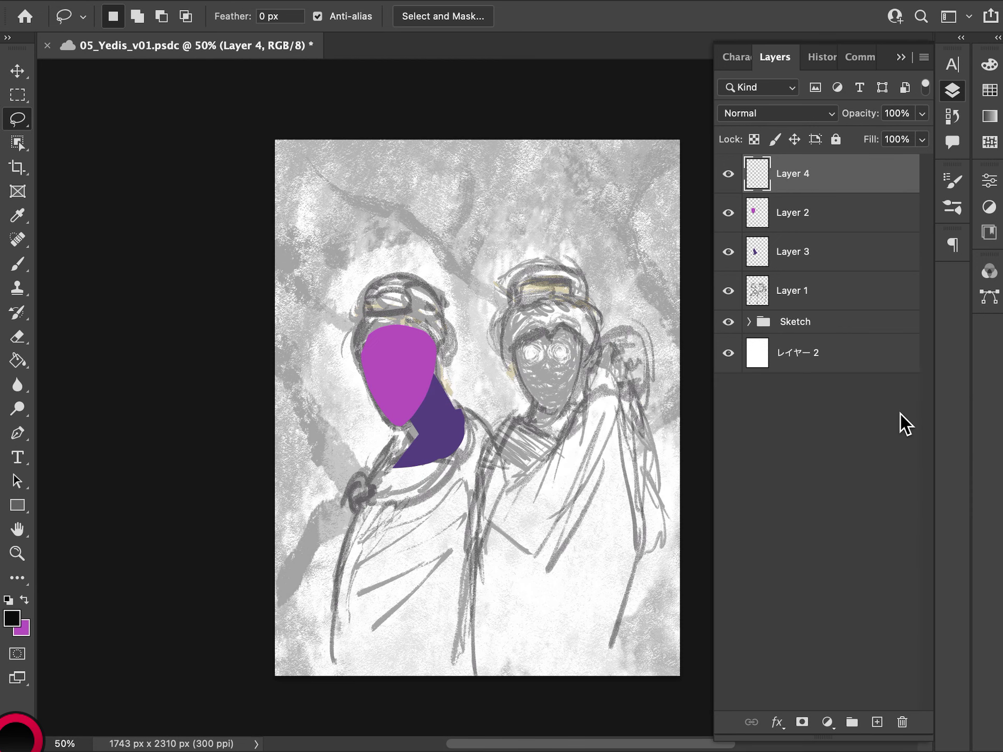
# Lasso the left woman's hair over the face top and fill it, plus an edge sliver, with black
pyautogui.moveTo(368, 311); pyautogui.dragTo(371, 310)
pyautogui.press('super+z')
pyautogui.moveTo(359, 358)
pyautogui.mouseDown()
pyautogui.moveTo(360, 328)
pyautogui.moveTo(429, 313)
pyautogui.moveTo(442, 322)
pyautogui.mouseUp()
pyautogui.moveTo(439, 330)
pyautogui.mouseDown()
pyautogui.moveTo(406, 376)
pyautogui.moveTo(410, 348)
pyautogui.moveTo(362, 347)
pyautogui.mouseUp()
pyautogui.hotkey('alt', 'BackSpace')
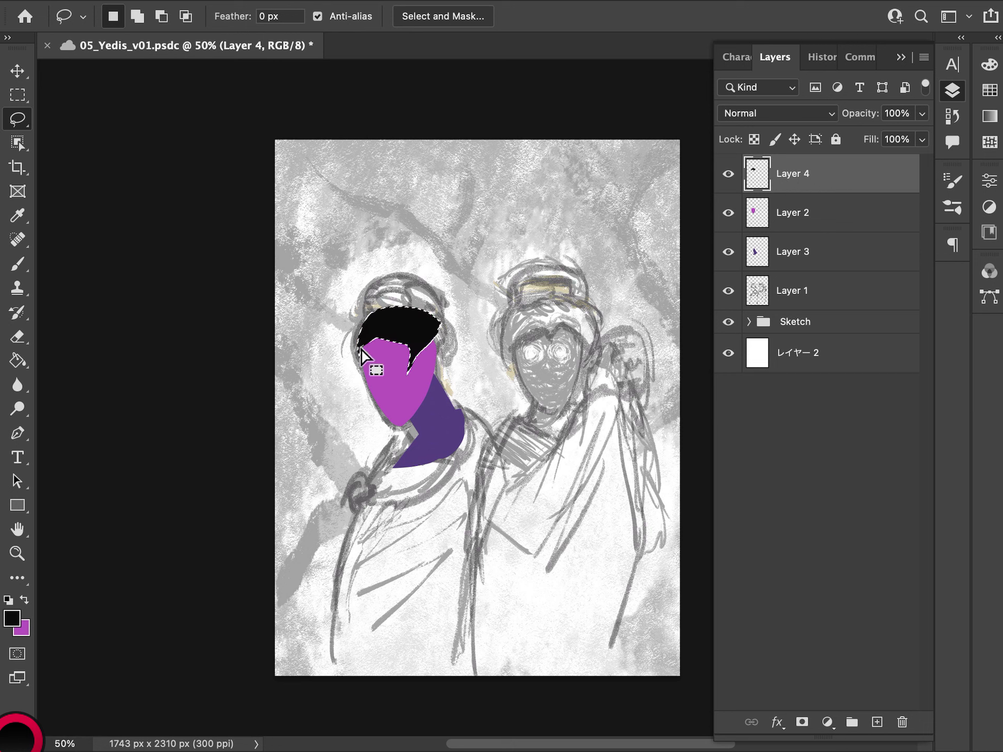
pyautogui.hotkey('ctrl', 'd')
pyautogui.moveTo(418, 349)
pyautogui.mouseDown()
pyautogui.moveTo(433, 347)
pyautogui.moveTo(436, 373)
pyautogui.moveTo(433, 320)
pyautogui.mouseUp()
pyautogui.hotkey('ctrl', 'BackSpace')
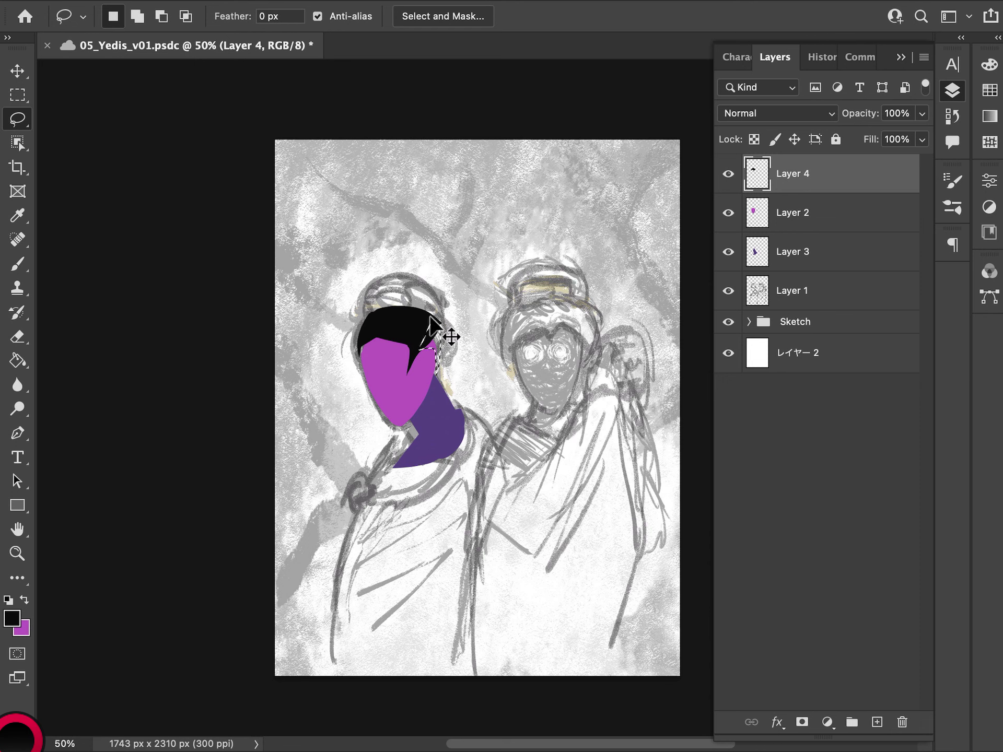
pyautogui.hotkey('alt', 'BackSpace')
pyautogui.hotkey('ctrl', 'd')
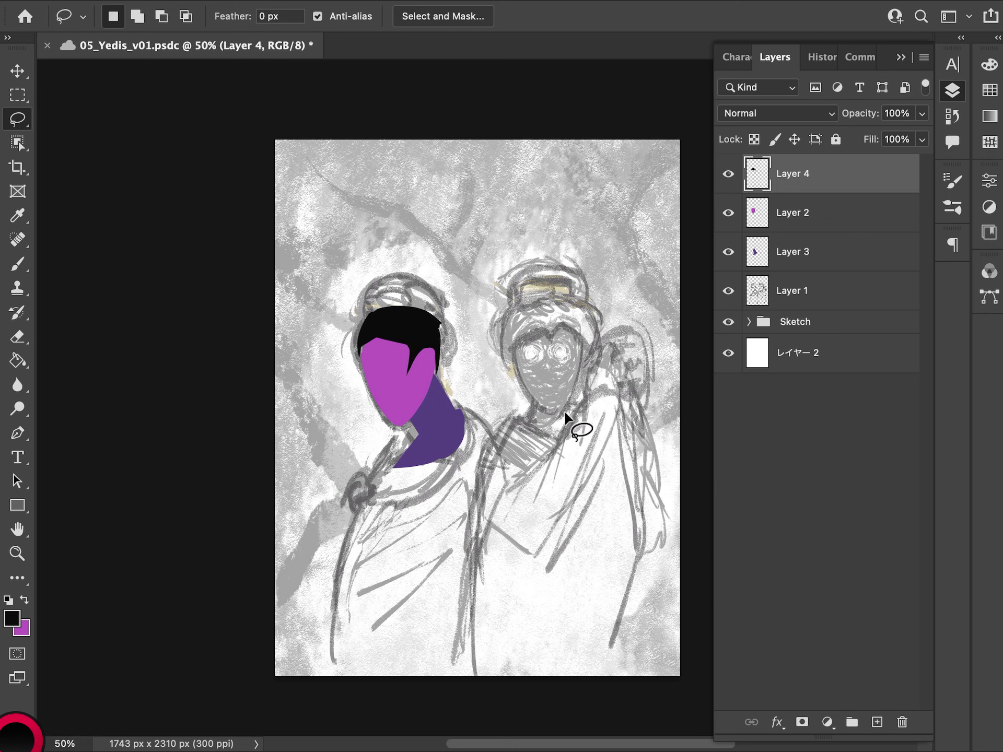
# Nudge the black hair slightly into place with the Move tool
pyautogui.press('v')
pyautogui.moveTo(422, 332); pyautogui.dragTo(420, 331)
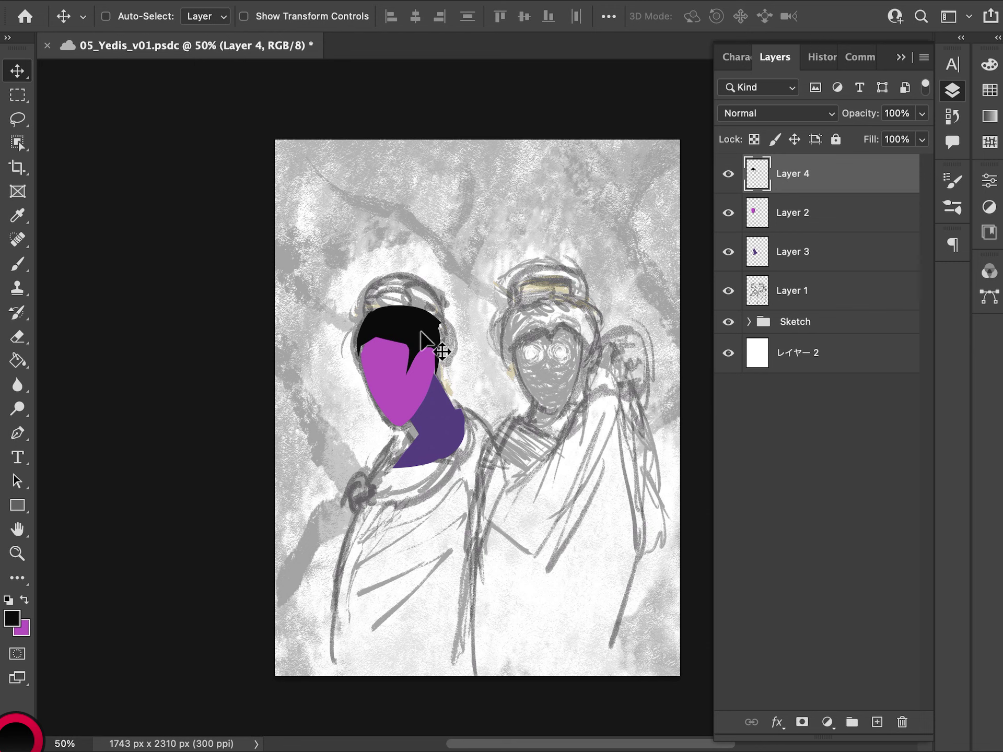
pyautogui.hotkey('ctrl', 'z')
pyautogui.hotkey('ctrl', 'shift', 'z')
# Fill the hair's top right and a bun on top of the head with black
pyautogui.press('b')
pyautogui.press('l')
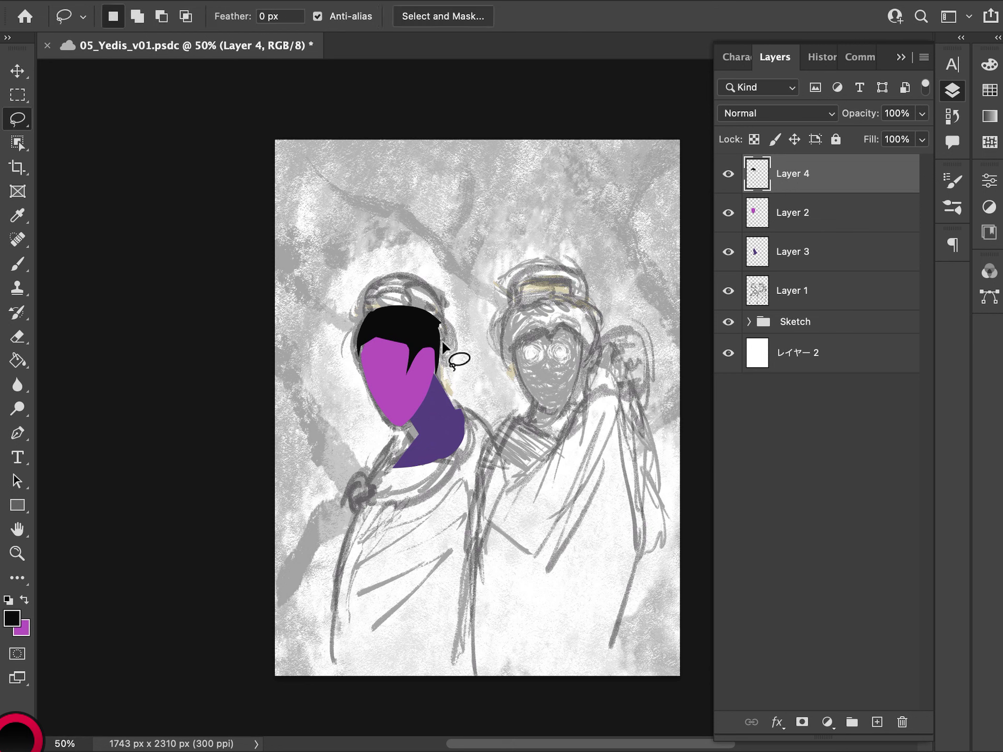
pyautogui.moveTo(441, 312); pyautogui.dragTo(425, 325)
pyautogui.hotkey('alt', 'BackSpace')
pyautogui.hotkey('ctrl', 'd')
pyautogui.moveTo(445, 313)
pyautogui.mouseDown()
pyautogui.moveTo(400, 275)
pyautogui.moveTo(369, 315)
pyautogui.mouseUp()
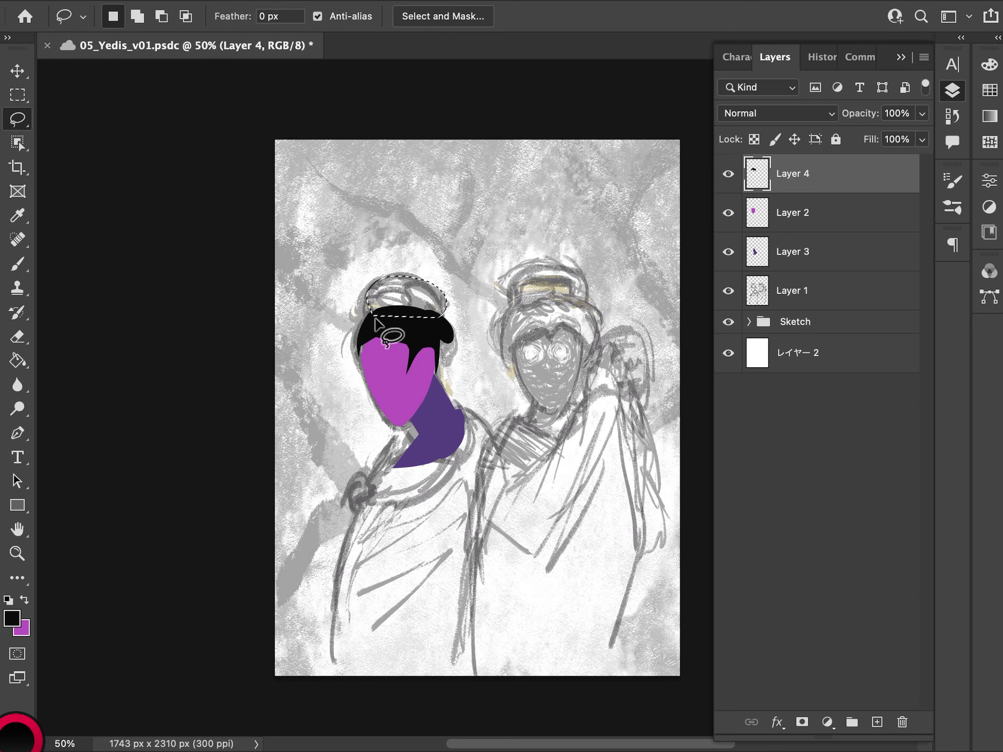
pyautogui.hotkey('alt', 'BackSpace')
pyautogui.hotkey('ctrl', 'd')
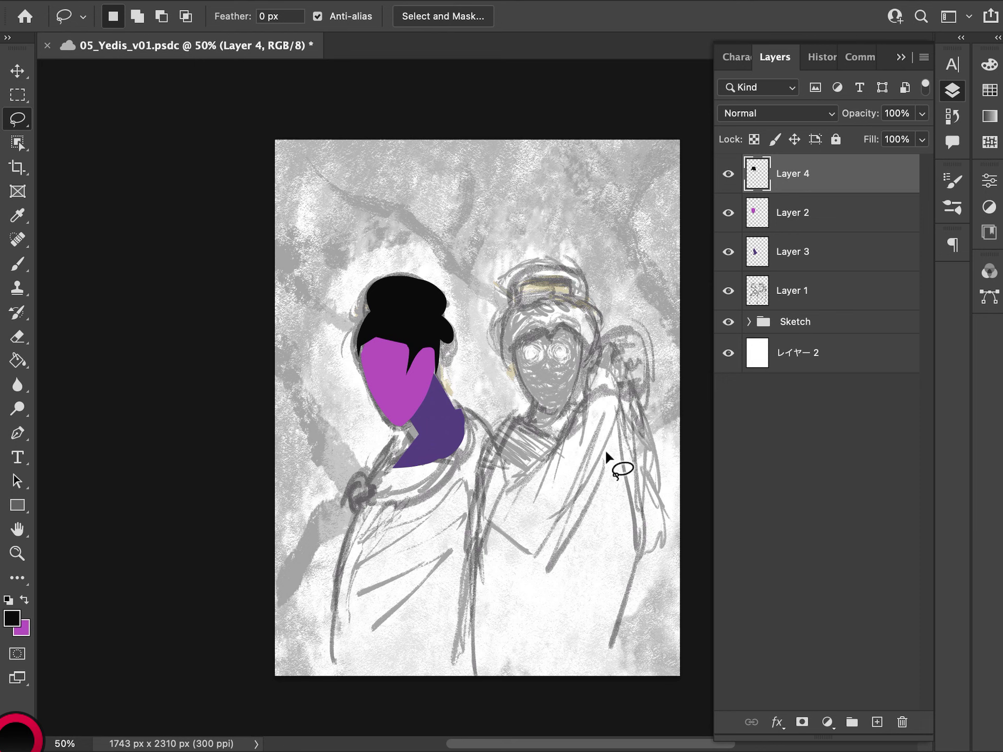
# Patch a magenta sliver from collar to hairline on Layer 2, then add Layer 5 above the hair
pyautogui.click(817, 219)
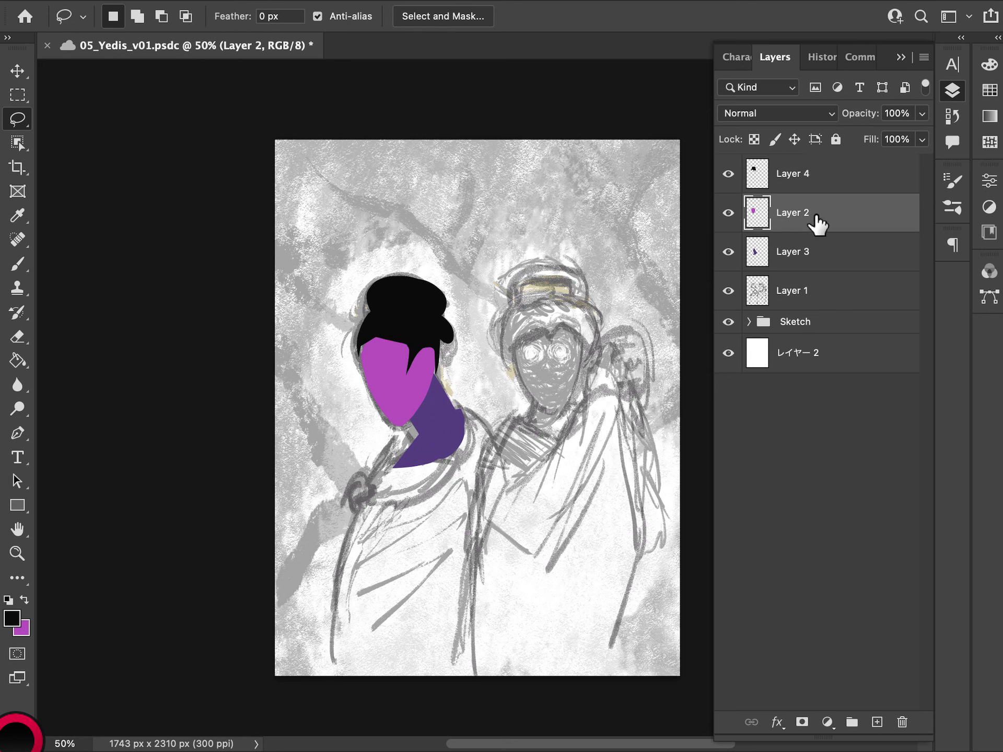
pyautogui.moveTo(359, 338)
pyautogui.mouseDown()
pyautogui.moveTo(368, 386)
pyautogui.moveTo(398, 330)
pyautogui.mouseUp()
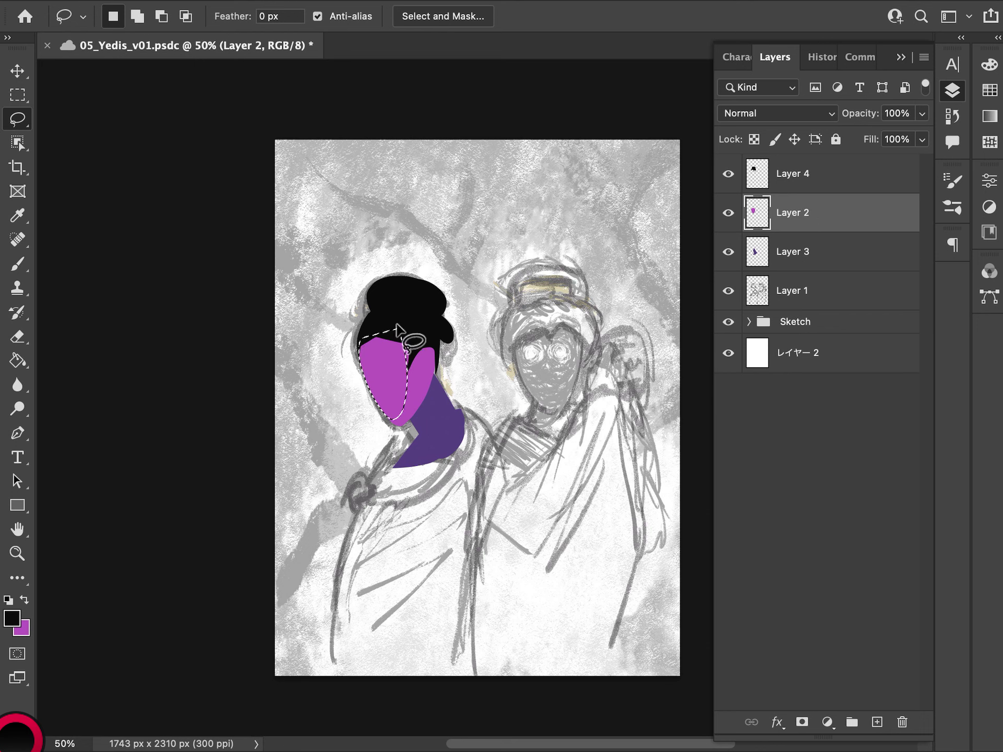
pyautogui.click(629, 420)
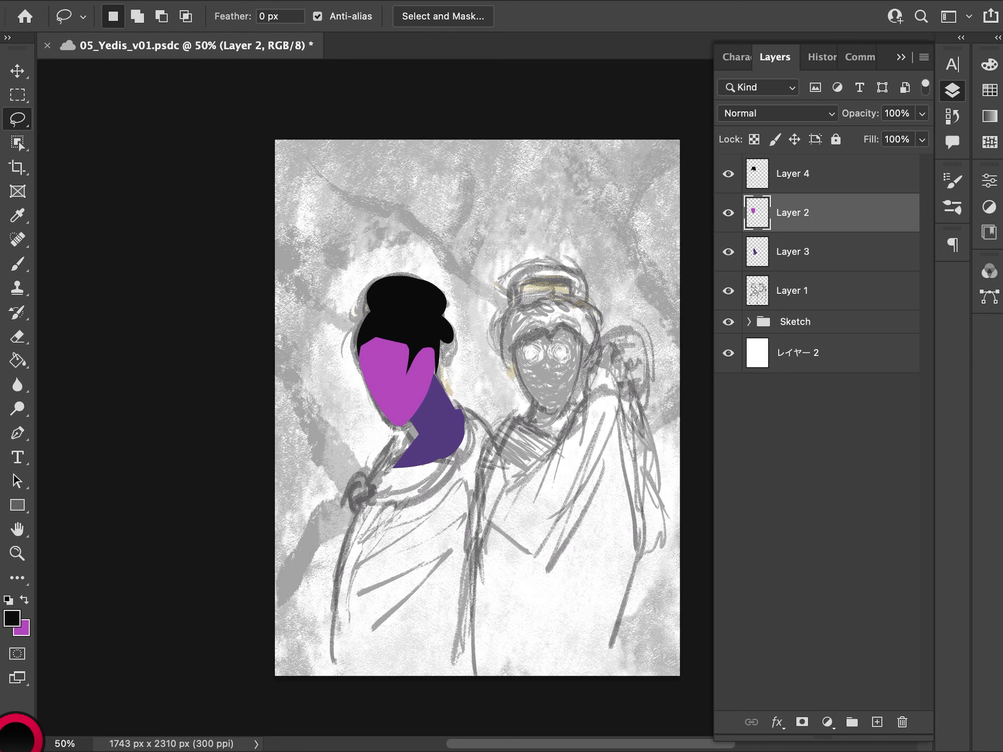
pyautogui.moveTo(405, 423)
pyautogui.mouseDown()
pyautogui.moveTo(438, 347)
pyautogui.moveTo(416, 341)
pyautogui.mouseUp()
pyautogui.hotkey('ctrl', 'BackSpace')
pyautogui.hotkey('ctrl', 'd')
pyautogui.click(859, 187)
pyautogui.click(877, 724)
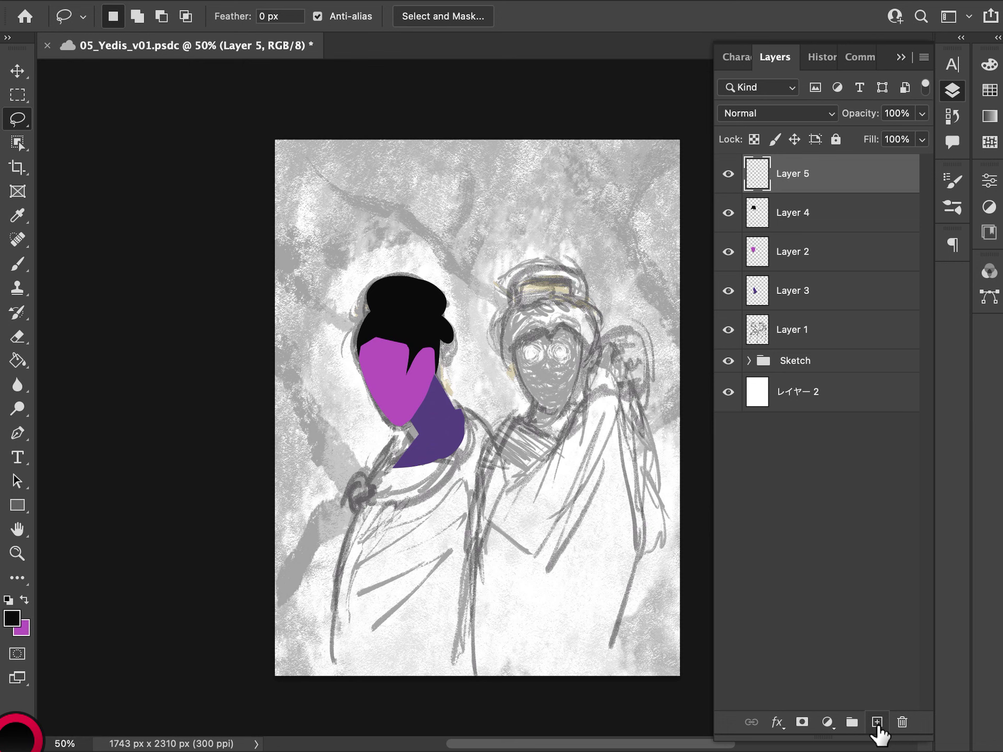
# Fill the robe area below the purple collar with greyish purple 5f5870
pyautogui.click(13, 619)
pyautogui.click(518, 546)
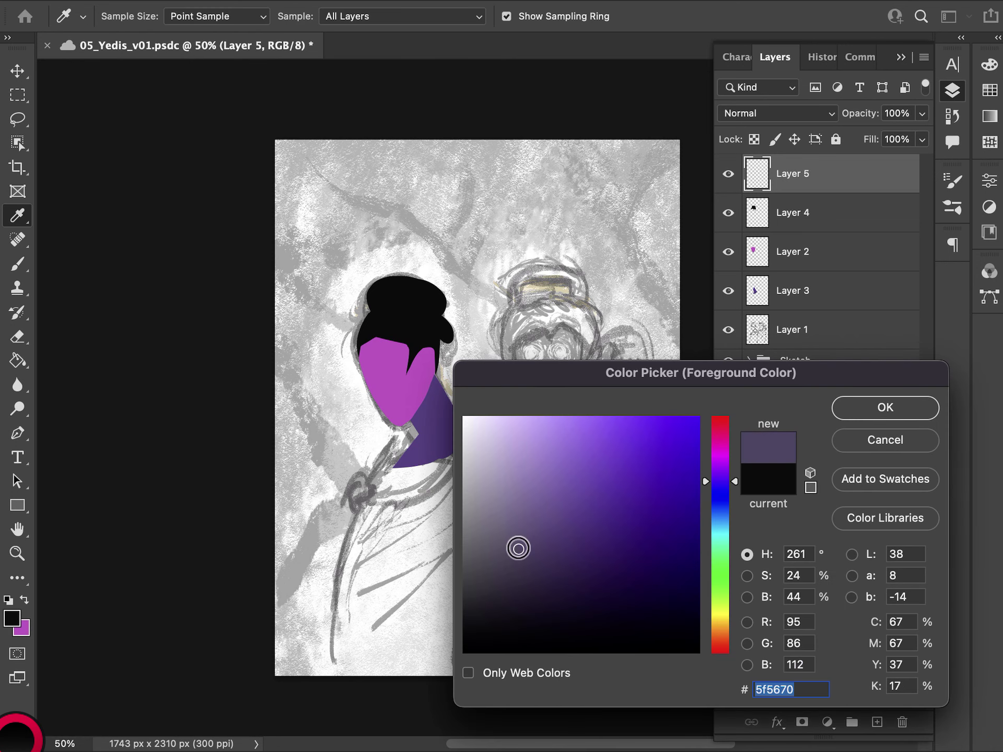
pyautogui.click(900, 413)
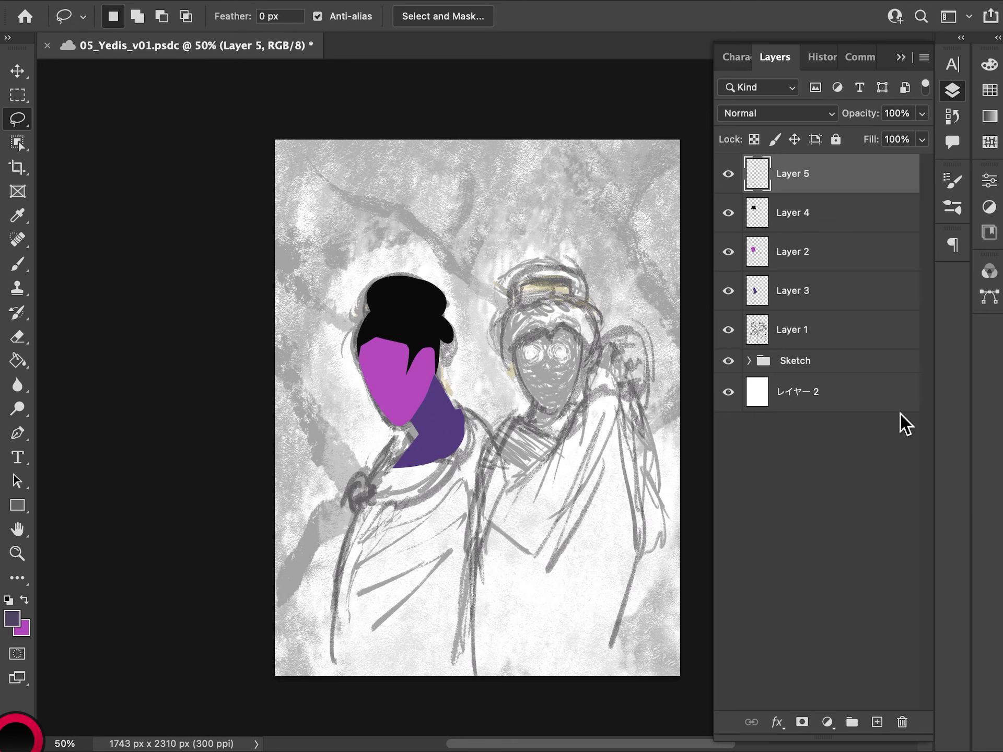
pyautogui.moveTo(461, 411)
pyautogui.mouseDown()
pyautogui.moveTo(456, 457)
pyautogui.moveTo(388, 469)
pyautogui.moveTo(376, 491)
pyautogui.moveTo(416, 499)
pyautogui.moveTo(446, 490)
pyautogui.moveTo(474, 461)
pyautogui.moveTo(479, 429)
pyautogui.moveTo(453, 402)
pyautogui.mouseUp()
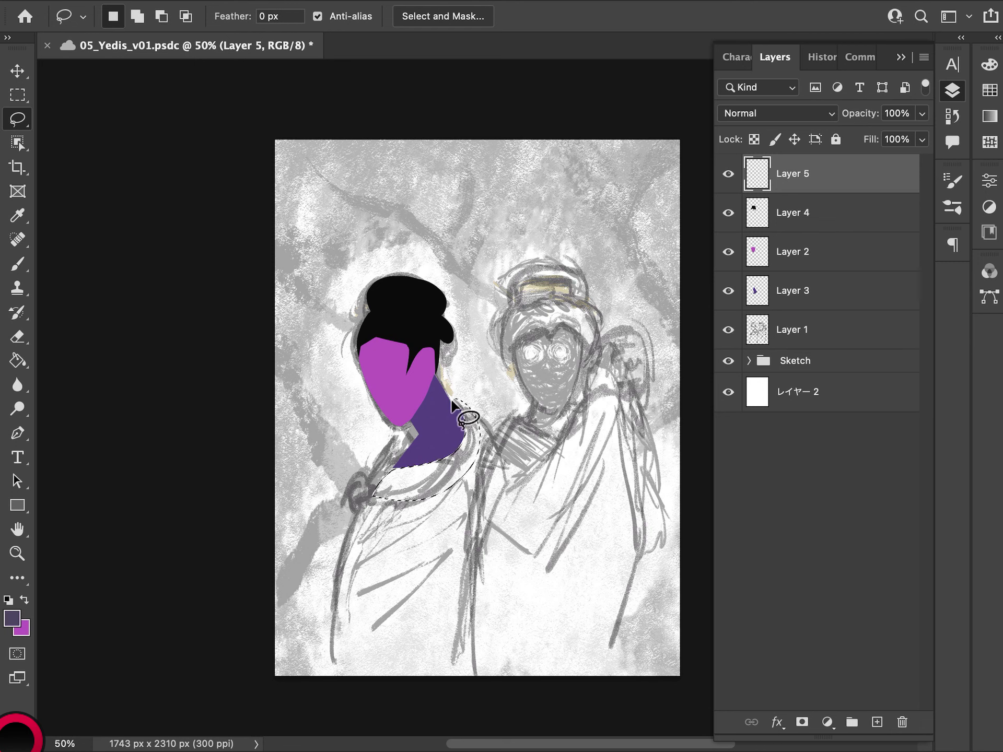
pyautogui.hotkey('alt', 'BackSpace')
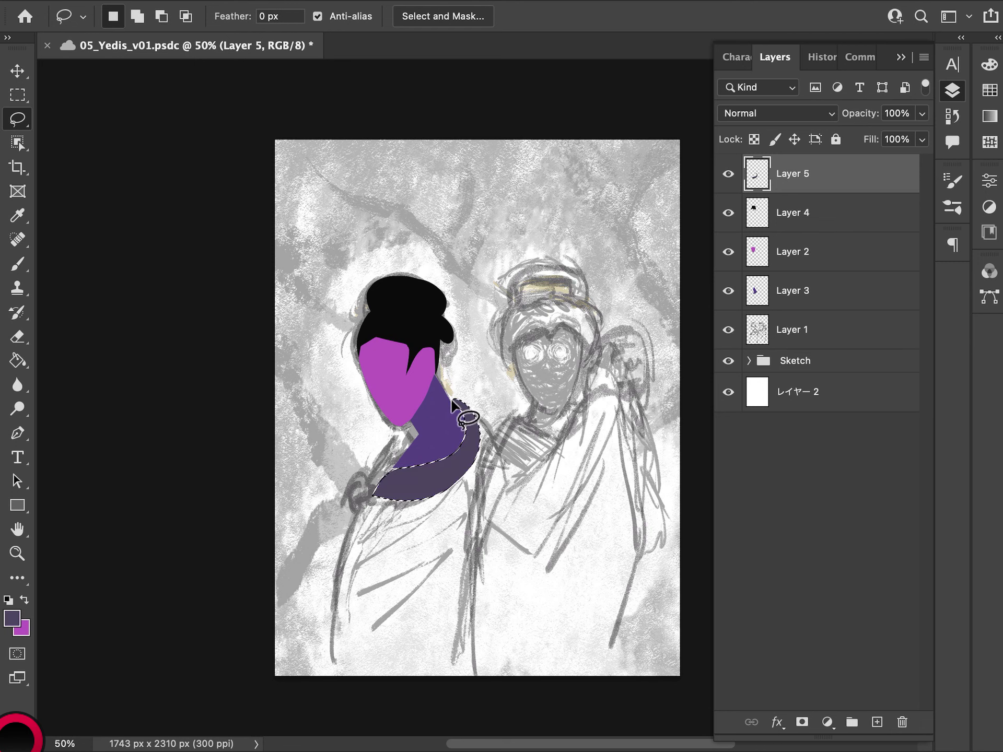
pyautogui.press('super+d')
# Fill the gap along the purple band's inner edge with dark purple, then add Layer 6
pyautogui.press('super+equal')
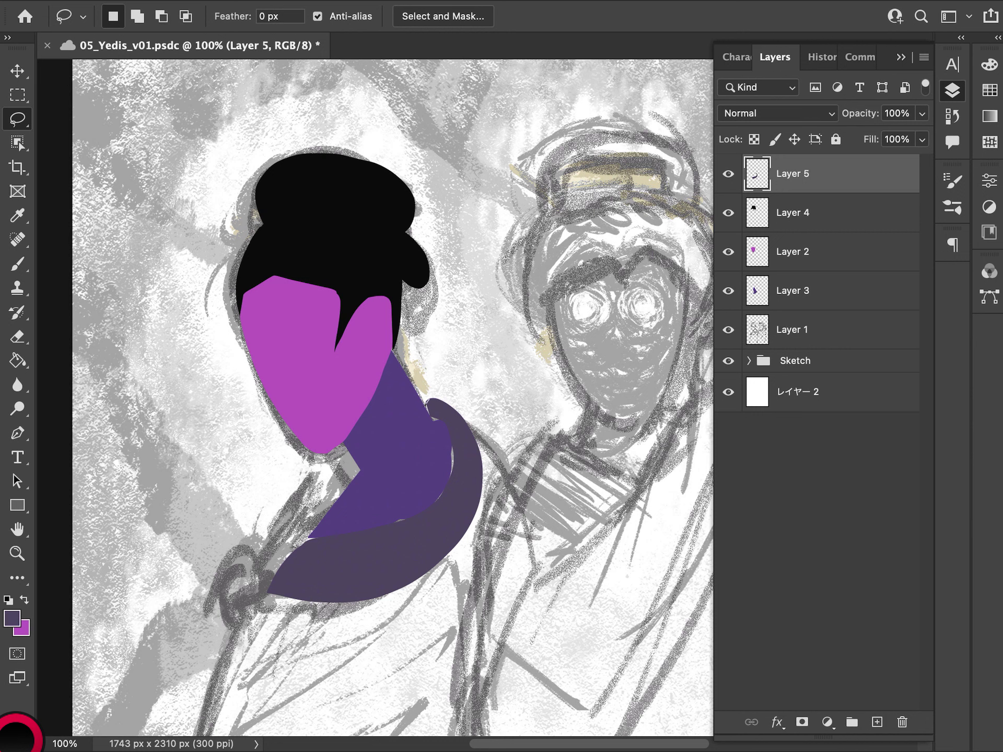
pyautogui.moveTo(429, 416)
pyautogui.mouseDown()
pyautogui.moveTo(448, 427)
pyautogui.moveTo(440, 489)
pyautogui.moveTo(411, 516)
pyautogui.moveTo(321, 528)
pyautogui.moveTo(280, 581)
pyautogui.mouseUp()
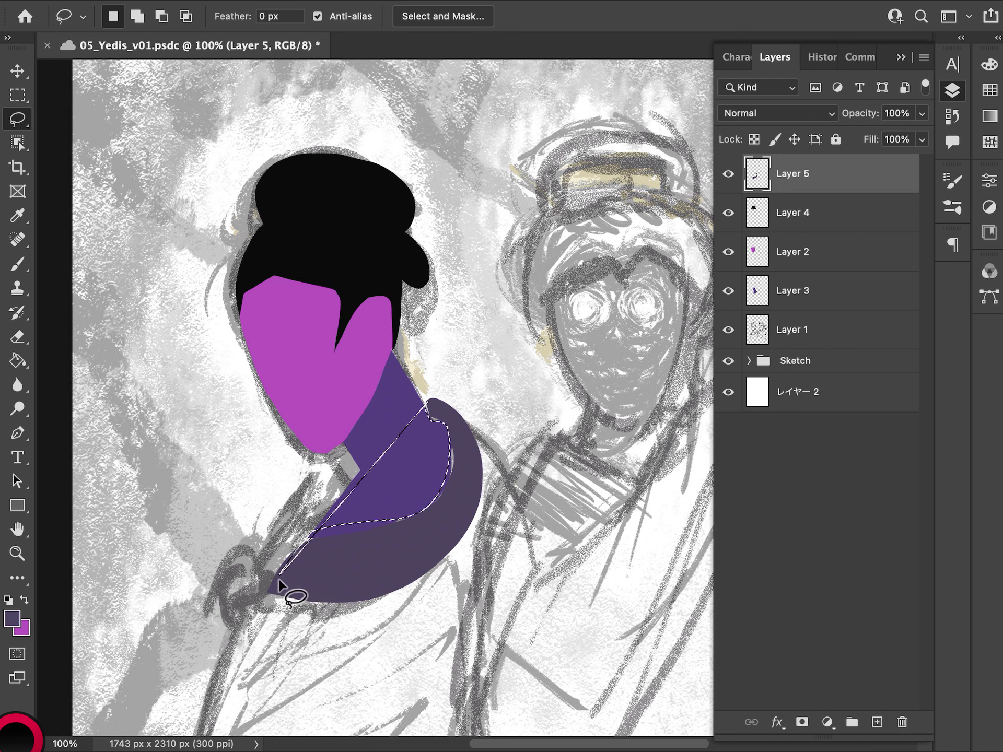
pyautogui.press('super+d')
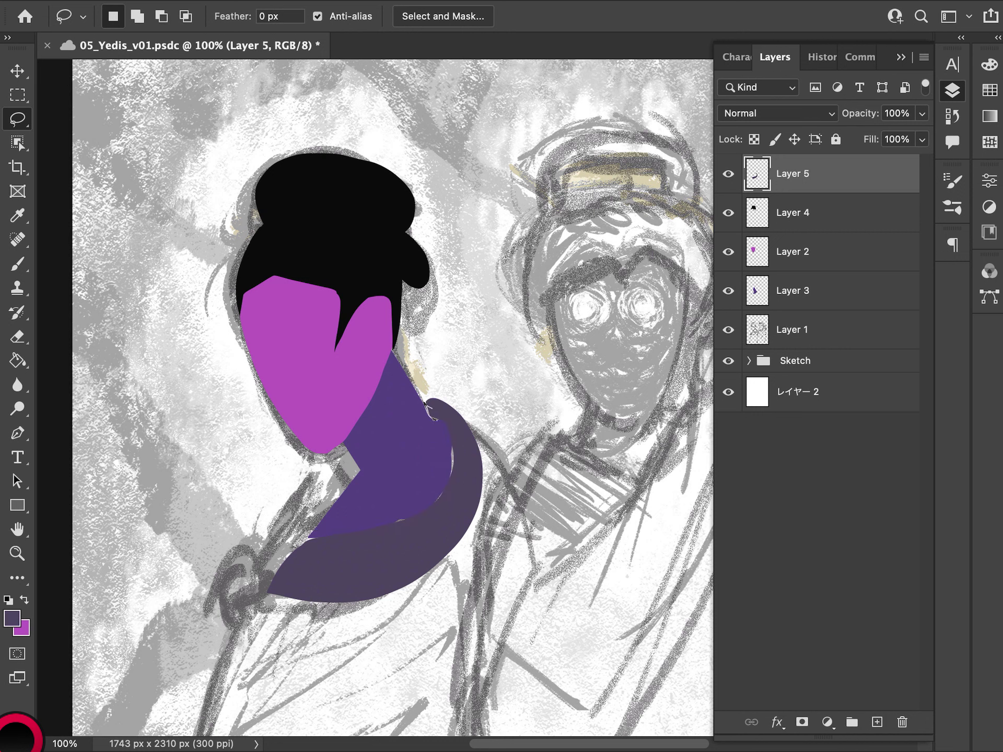
pyautogui.moveTo(427, 406)
pyautogui.mouseDown()
pyautogui.moveTo(447, 448)
pyautogui.moveTo(444, 480)
pyautogui.moveTo(424, 503)
pyautogui.moveTo(318, 524)
pyautogui.moveTo(288, 561)
pyautogui.moveTo(379, 583)
pyautogui.moveTo(468, 483)
pyautogui.moveTo(449, 421)
pyautogui.moveTo(433, 407)
pyautogui.mouseUp()
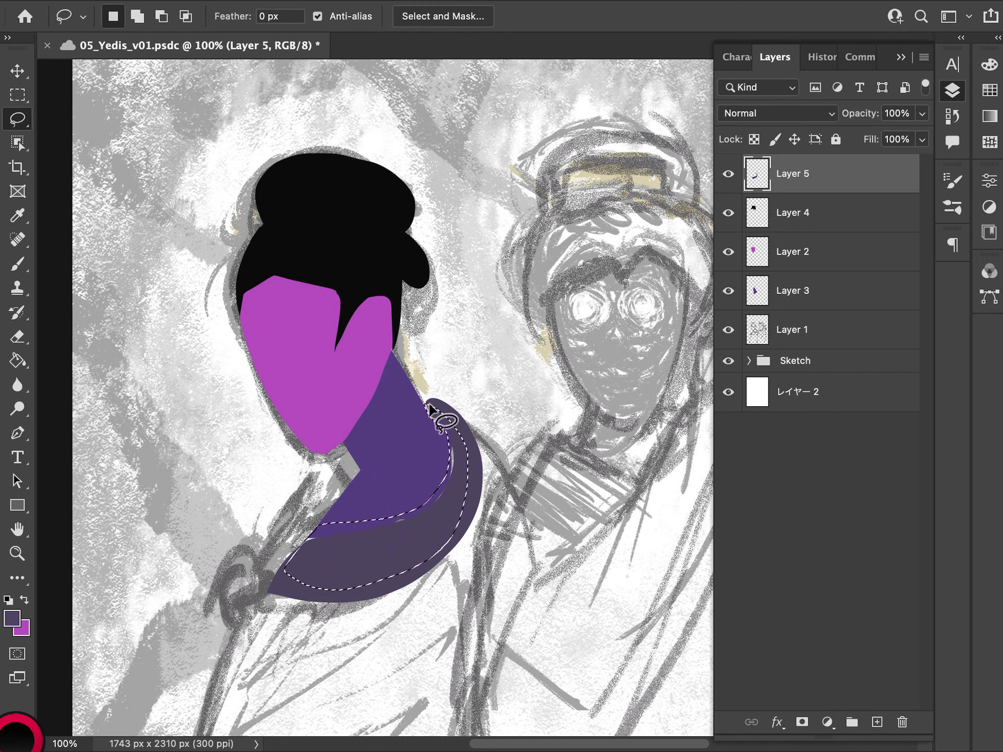
pyautogui.hotkey('alt', 'BackSpace')
pyautogui.hotkey('ctrl', 'd')
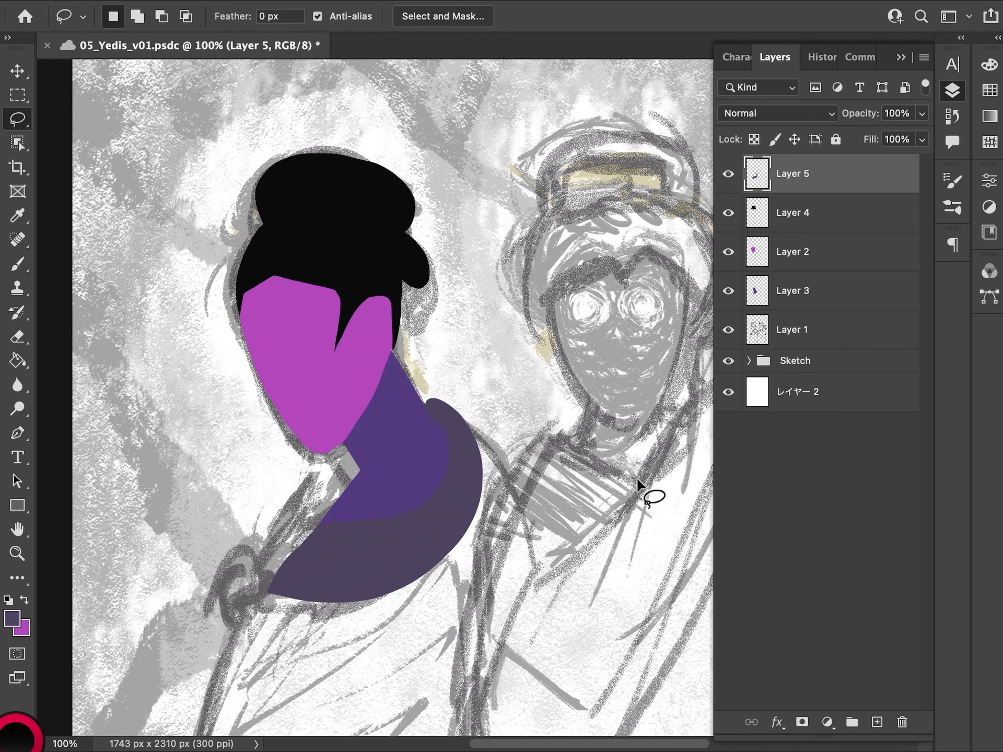
pyautogui.hotkey('ctrl', '-')
pyautogui.click(877, 722)
pyautogui.click(7, 620)
# Set the foreground colour to grey-teal #658187 and return to the Lasso tool
pyautogui.click(723, 528)
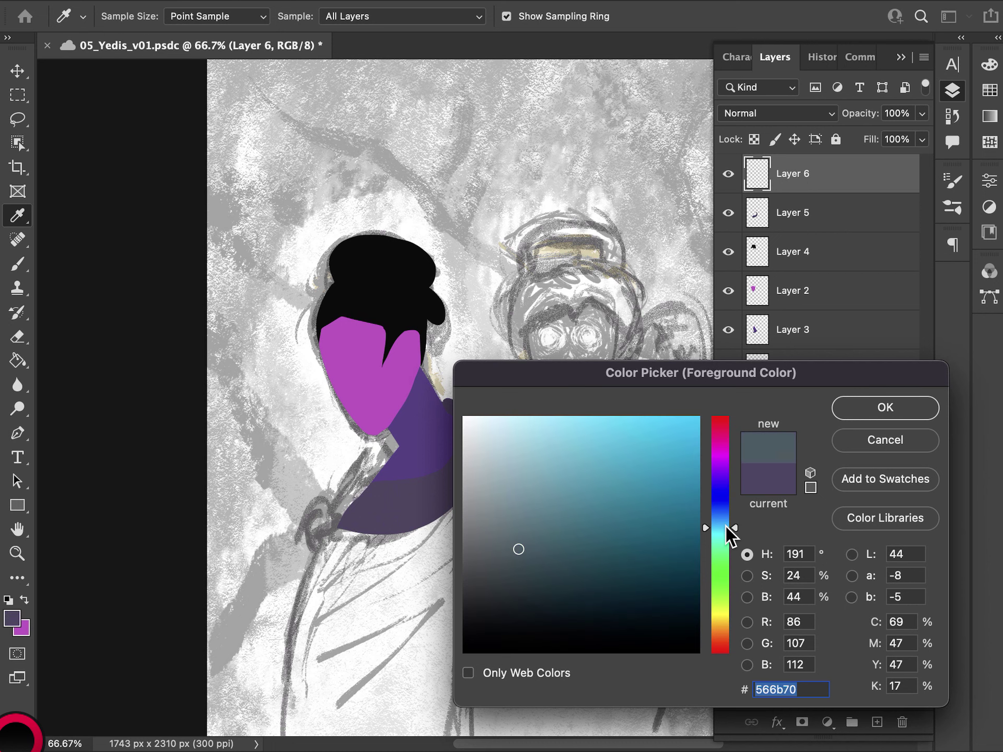
pyautogui.click(523, 526)
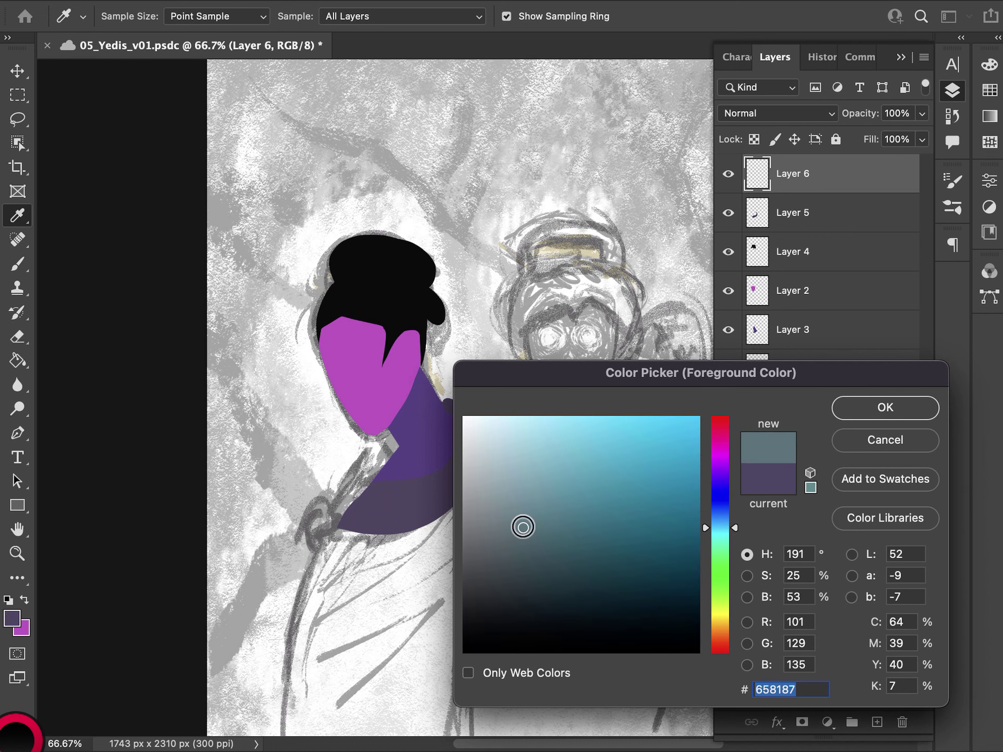
pyautogui.click(864, 410)
pyautogui.press('l')
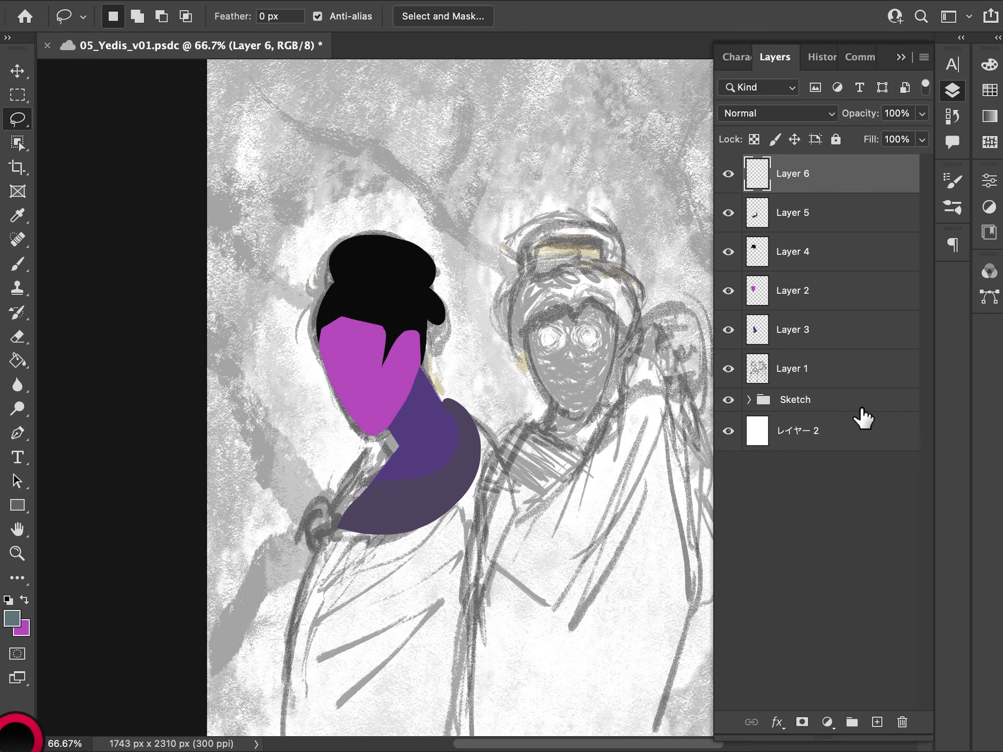
pyautogui.press('super+minus')
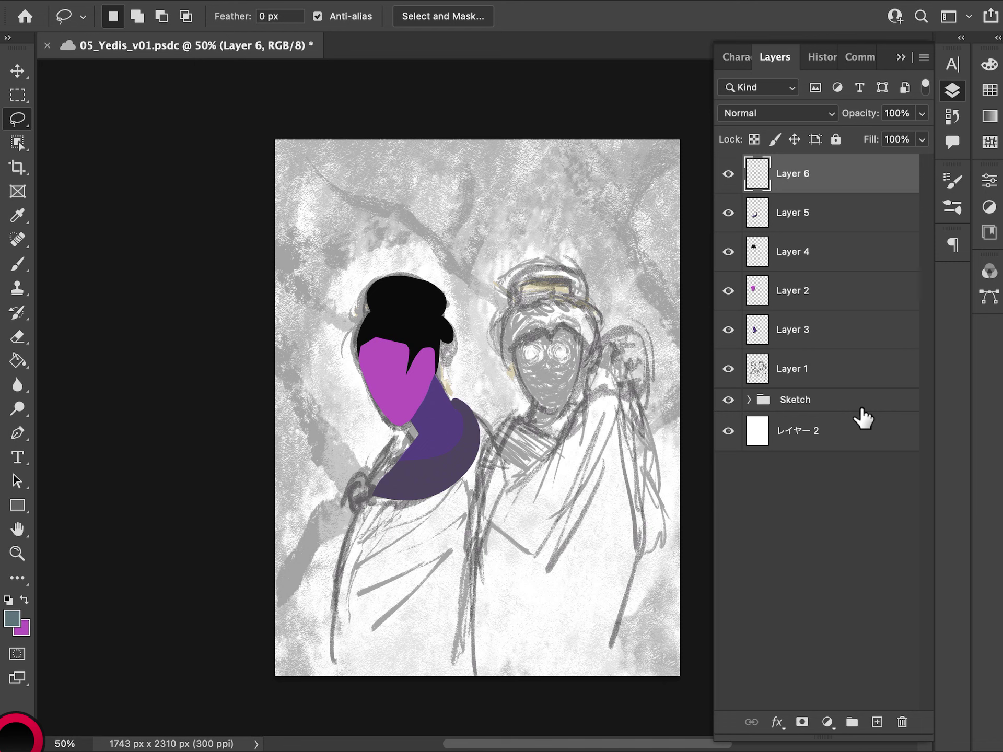
# Lasso the robe below the collar and fill it grey-blue, replacing a mistaken magenta fill
pyautogui.moveTo(457, 399)
pyautogui.mouseDown()
pyautogui.moveTo(490, 430)
pyautogui.moveTo(505, 487)
pyautogui.moveTo(480, 673)
pyautogui.mouseUp()
pyautogui.moveTo(340, 675)
pyautogui.mouseDown()
pyautogui.moveTo(333, 609)
pyautogui.moveTo(348, 538)
pyautogui.mouseUp()
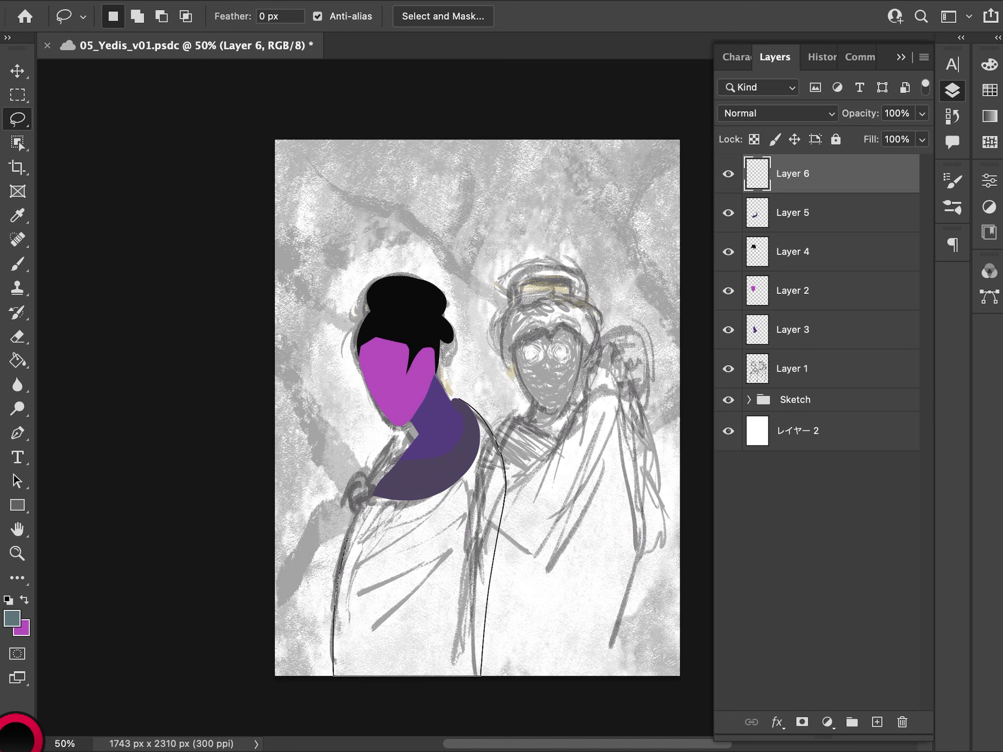
pyautogui.moveTo(369, 491)
pyautogui.mouseDown()
pyautogui.moveTo(400, 496)
pyautogui.moveTo(448, 478)
pyautogui.moveTo(467, 413)
pyautogui.mouseUp()
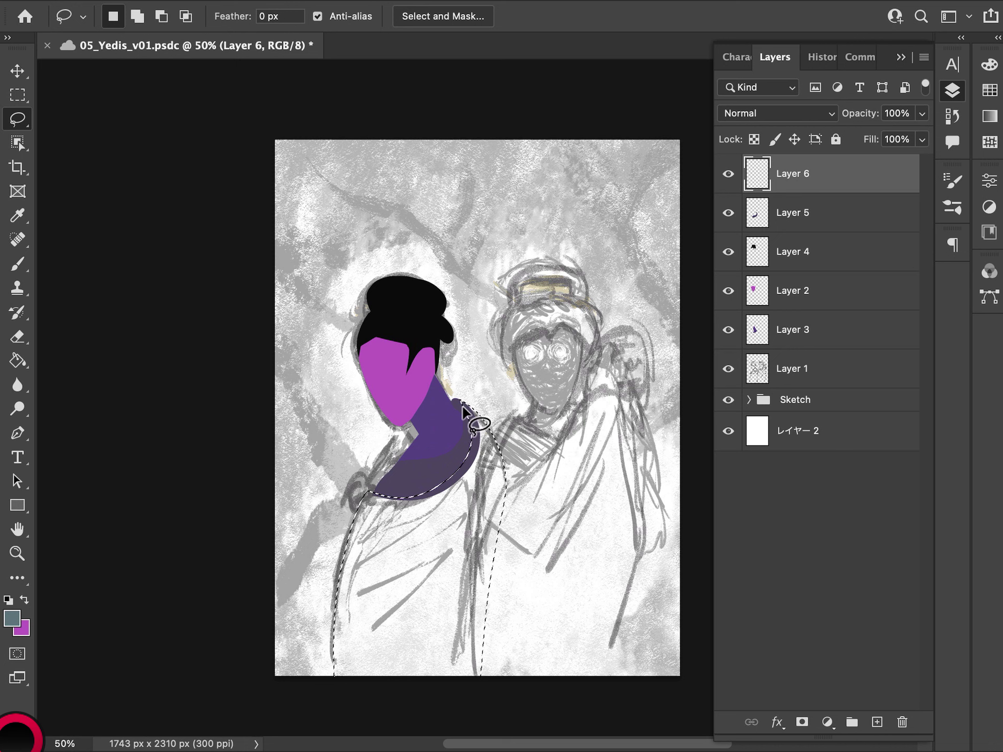
pyautogui.press('super+BackSpace')
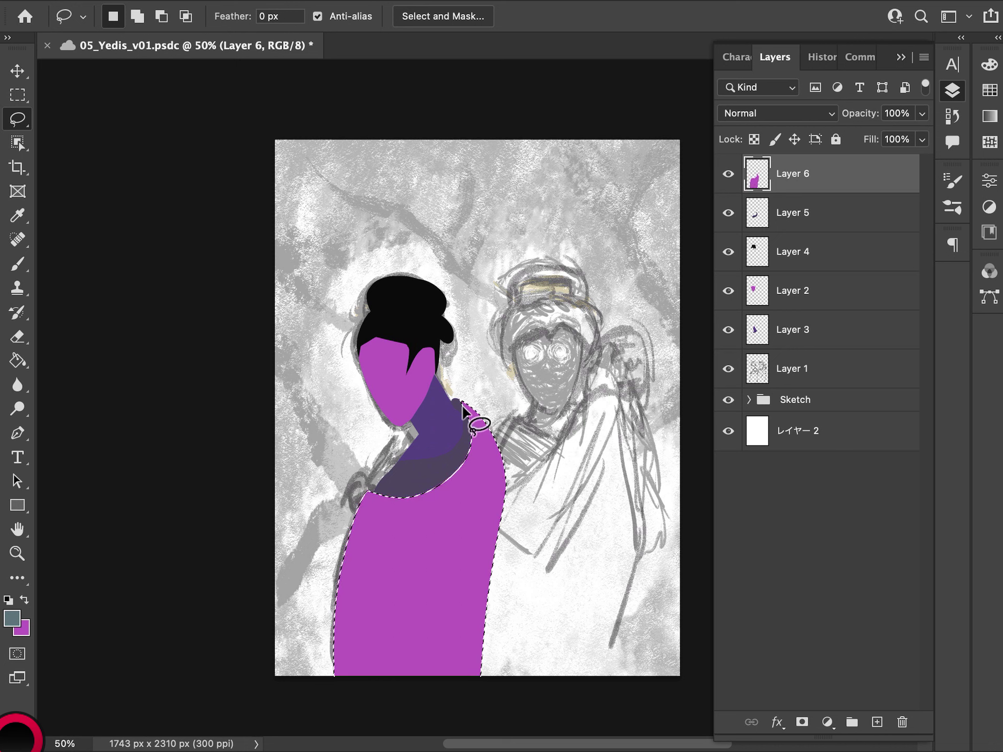
pyautogui.press('super+z')
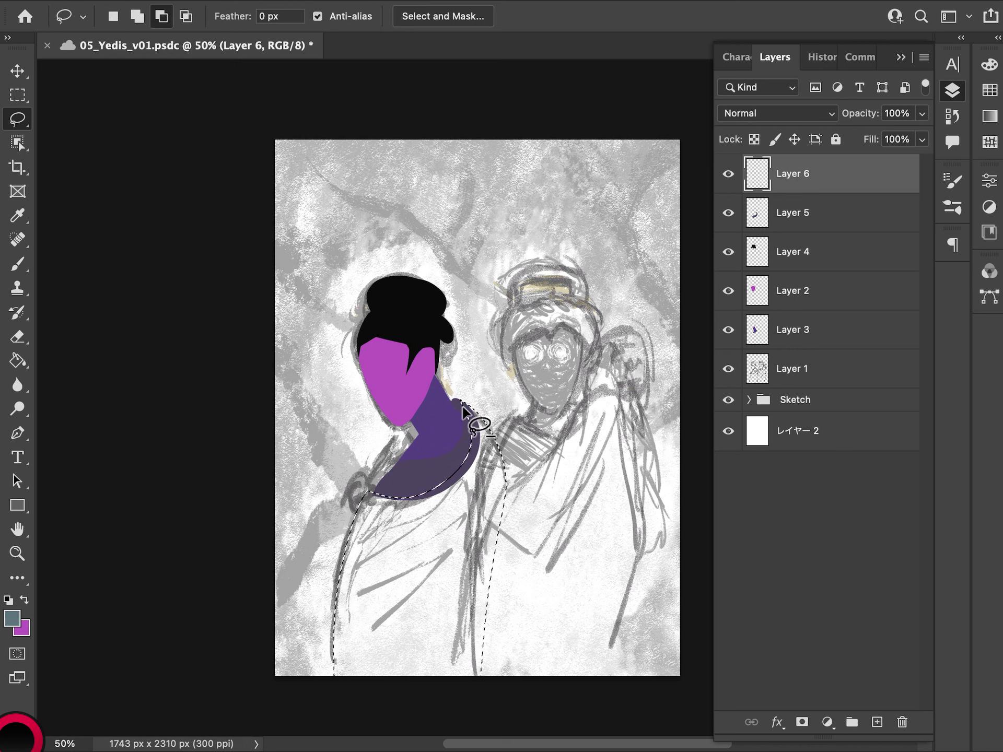
pyautogui.hotkey('alt', 'BackSpace')
pyautogui.press('super+d')
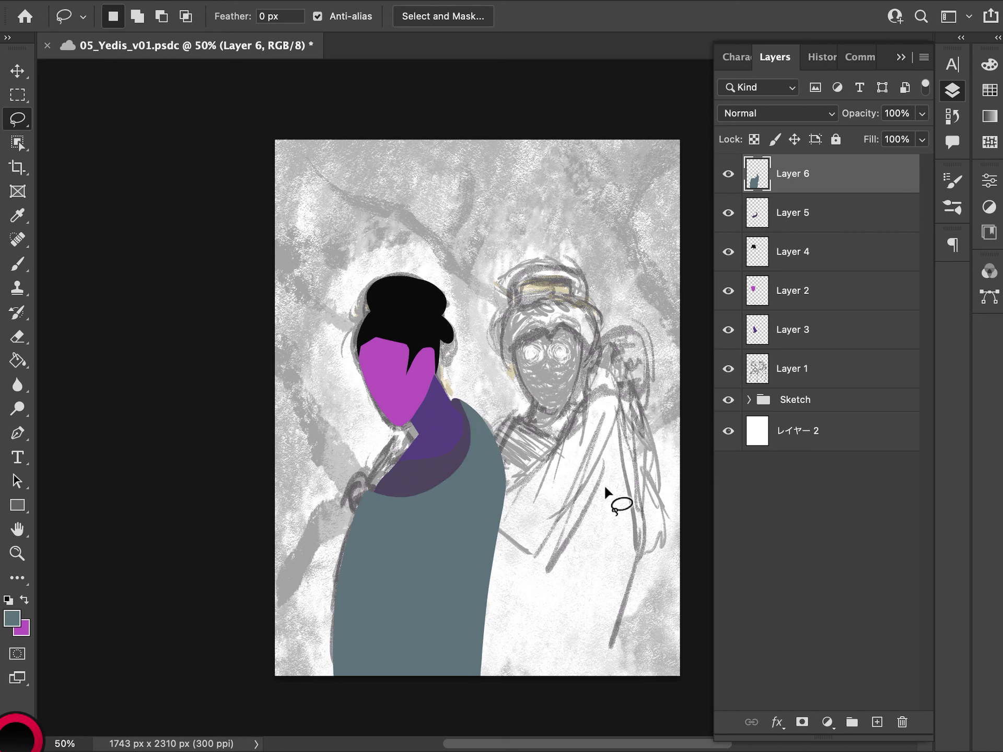
# Patch the robe's left and right edges with more grey-blue
pyautogui.moveTo(381, 477)
pyautogui.mouseDown()
pyautogui.moveTo(297, 679)
pyautogui.moveTo(308, 518)
pyautogui.mouseUp()
pyautogui.moveTo(492, 510)
pyautogui.mouseDown()
pyautogui.moveTo(494, 667)
pyautogui.moveTo(449, 734)
pyautogui.mouseUp()
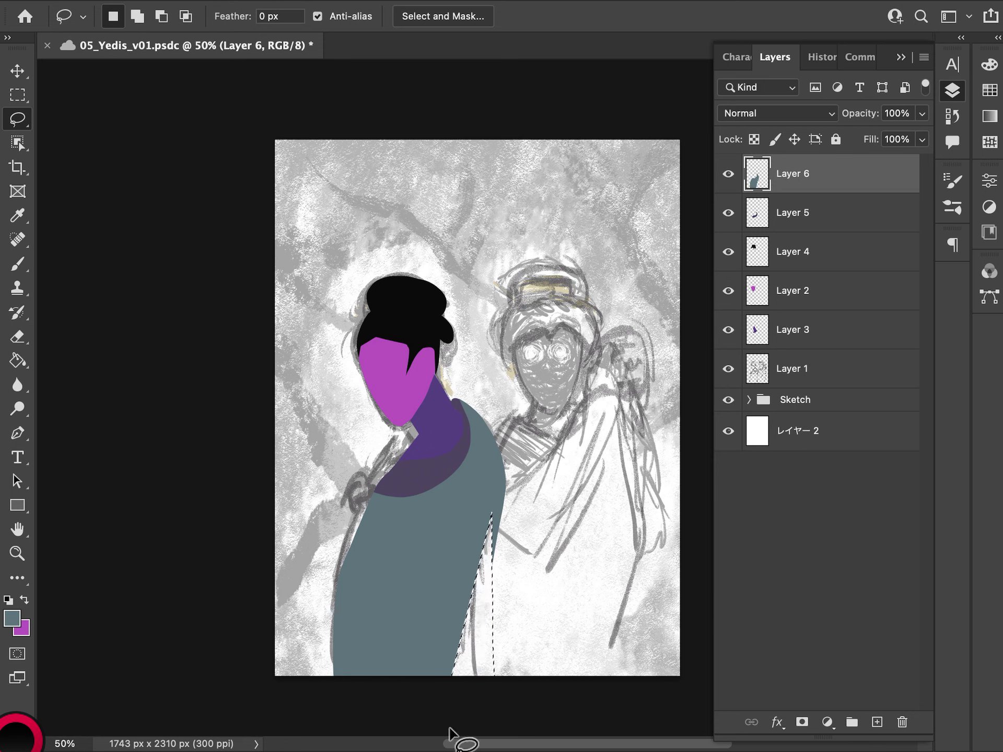
pyautogui.hotkey('alt', 'BackSpace')
pyautogui.hotkey('ctrl', 'd')
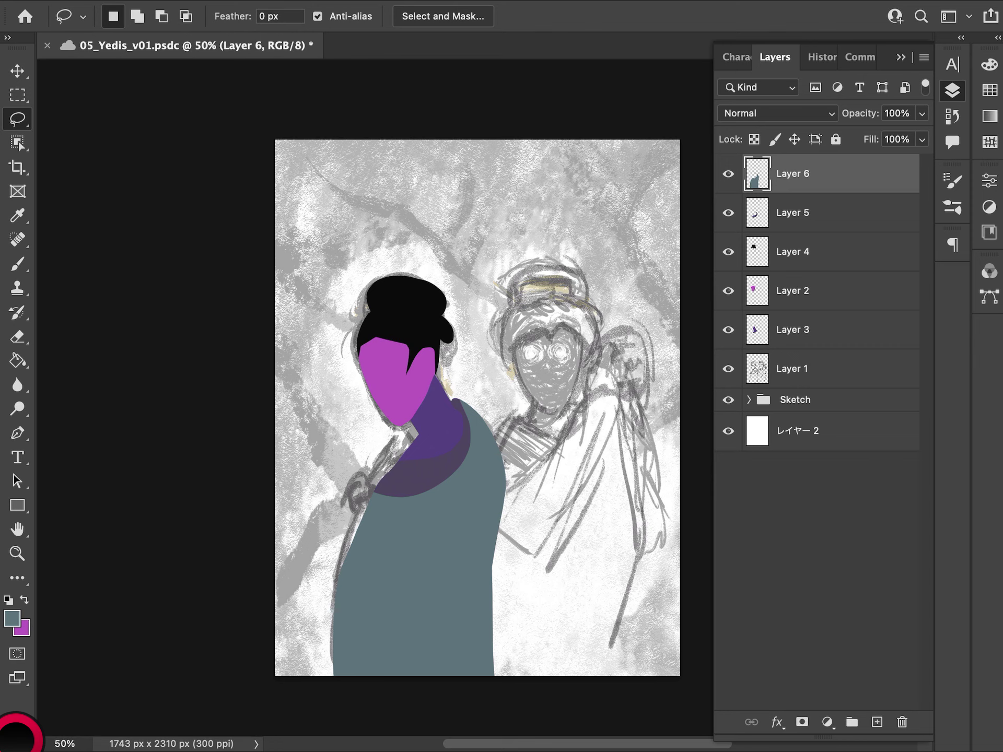
# Sample the collar purple from Layer 5 and outline a patch along the collar's edge
pyautogui.click(801, 220)
pyautogui.click(728, 213)
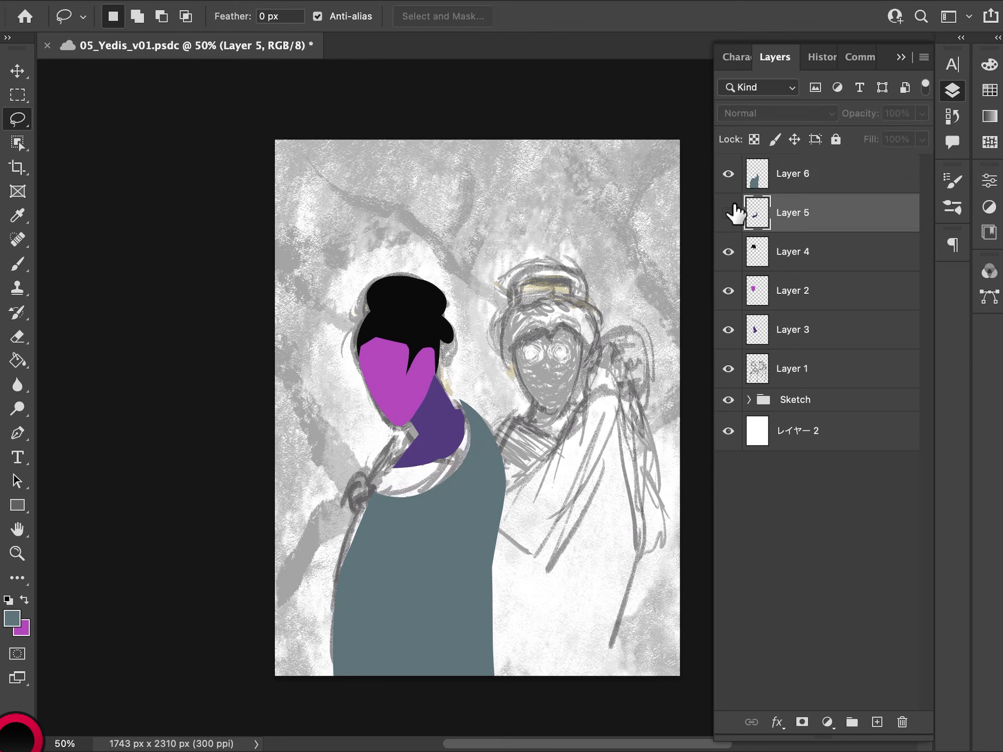
pyautogui.click(728, 212)
pyautogui.press('i')
pyautogui.click(447, 460)
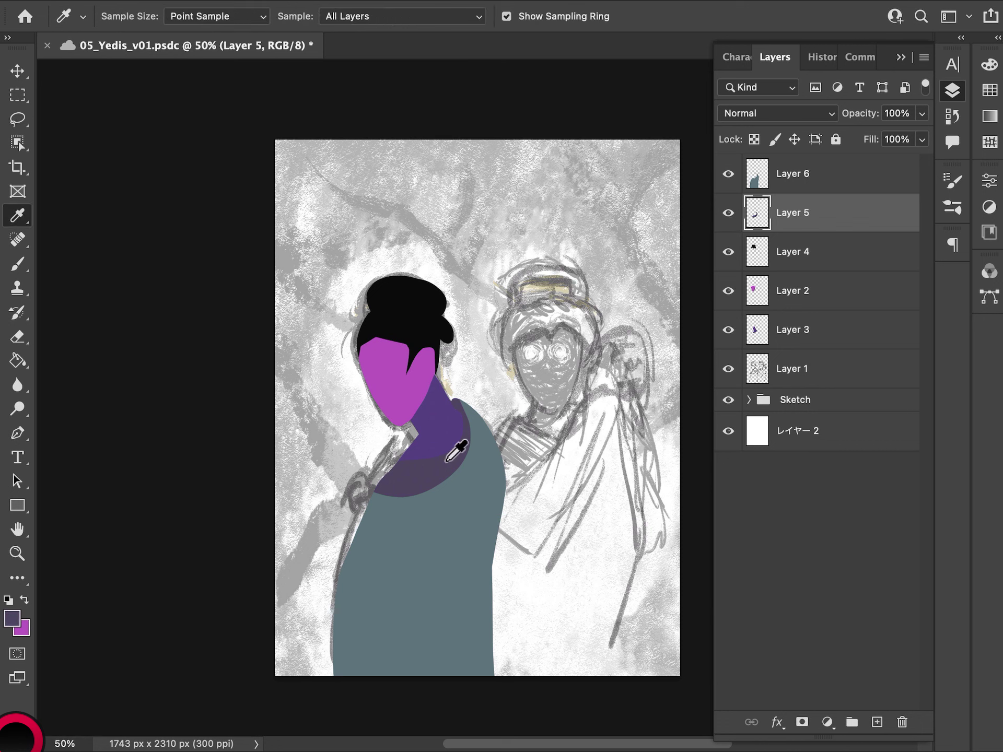
pyautogui.press('b')
pyautogui.press('l')
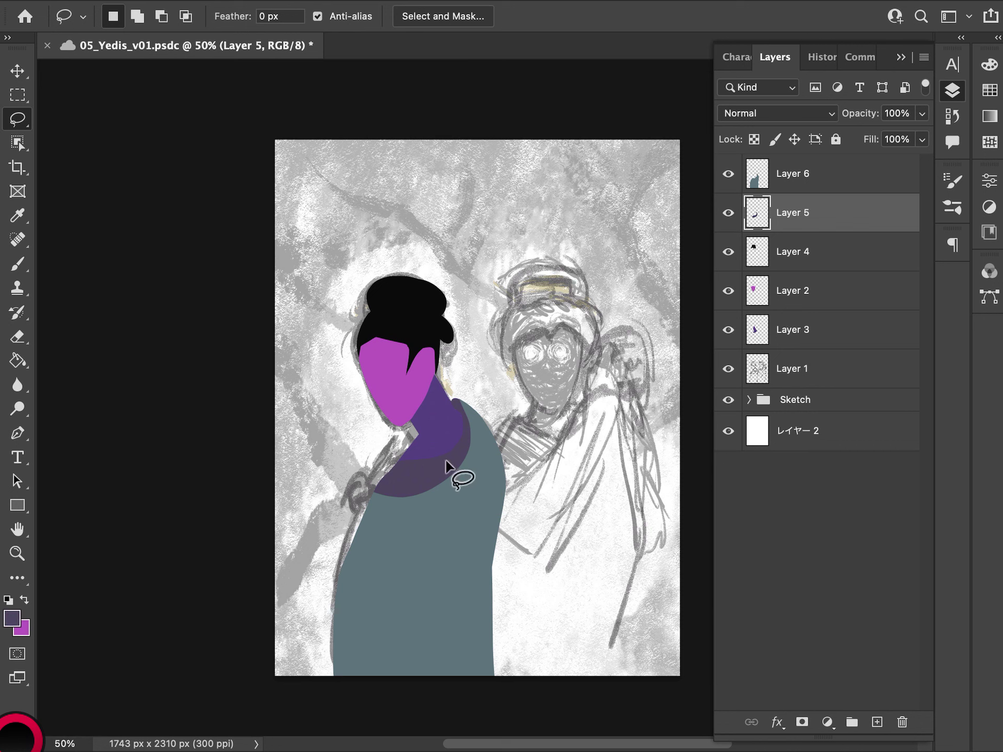
pyautogui.moveTo(417, 426)
pyautogui.mouseDown()
pyautogui.moveTo(376, 490)
pyautogui.moveTo(398, 476)
pyautogui.moveTo(419, 425)
pyautogui.mouseUp()
# Fill the collar patch on new Layer 7 and move the robe layer below the collar layer
pyautogui.click(877, 722)
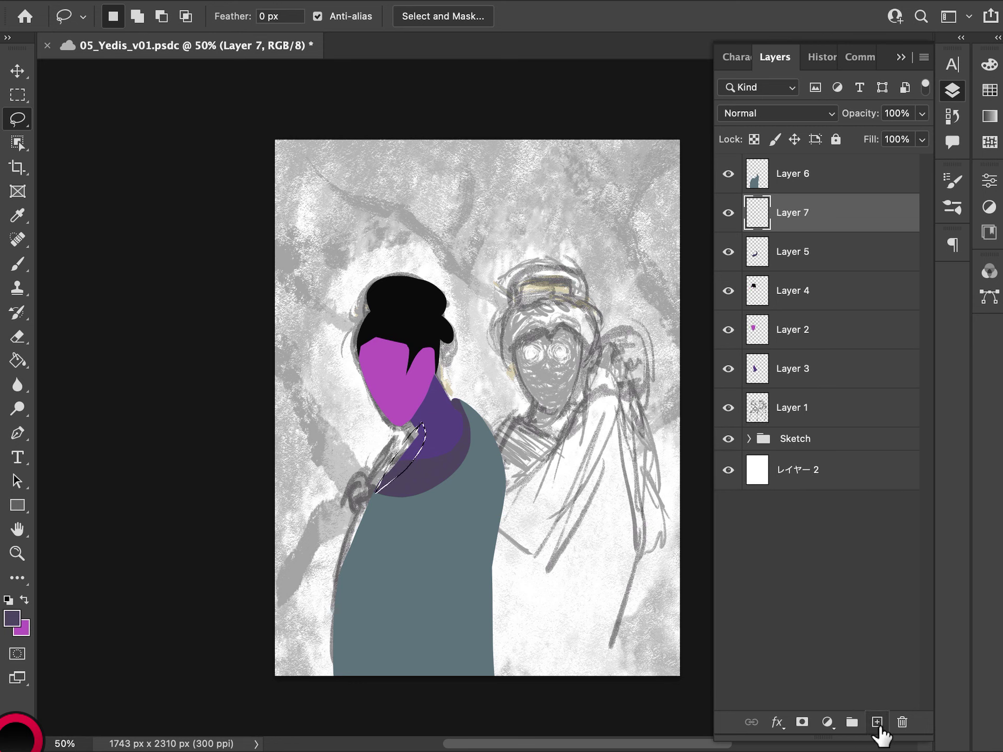
pyautogui.moveTo(788, 212); pyautogui.dragTo(816, 392)
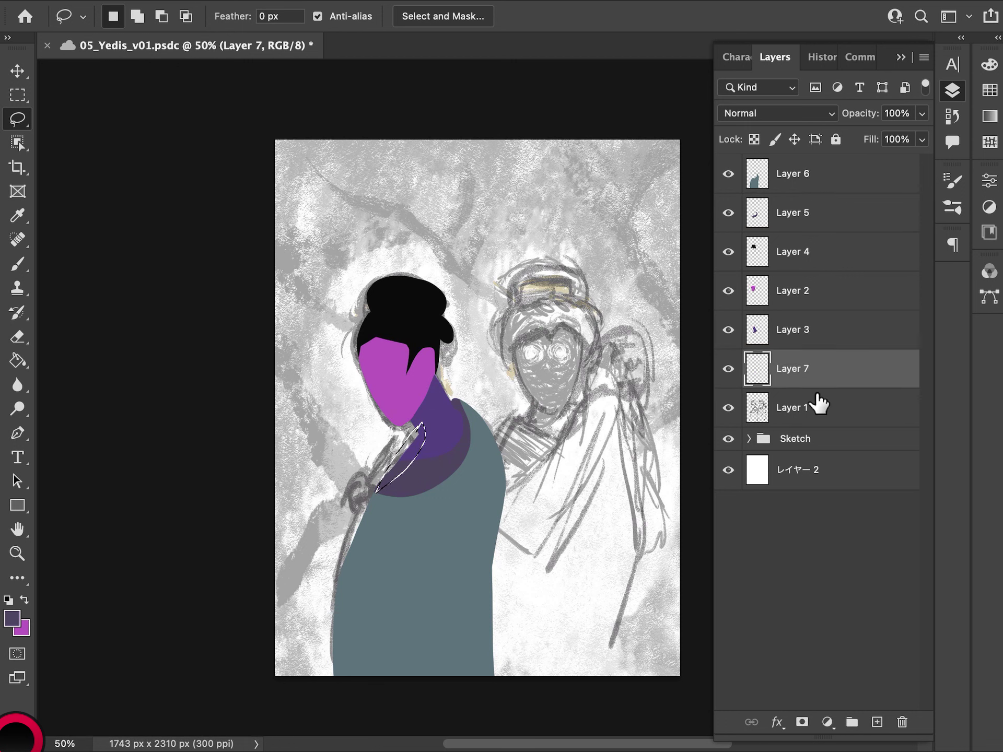
pyautogui.hotkey('alt', 'BackSpace')
pyautogui.hotkey('ctrl', 'd')
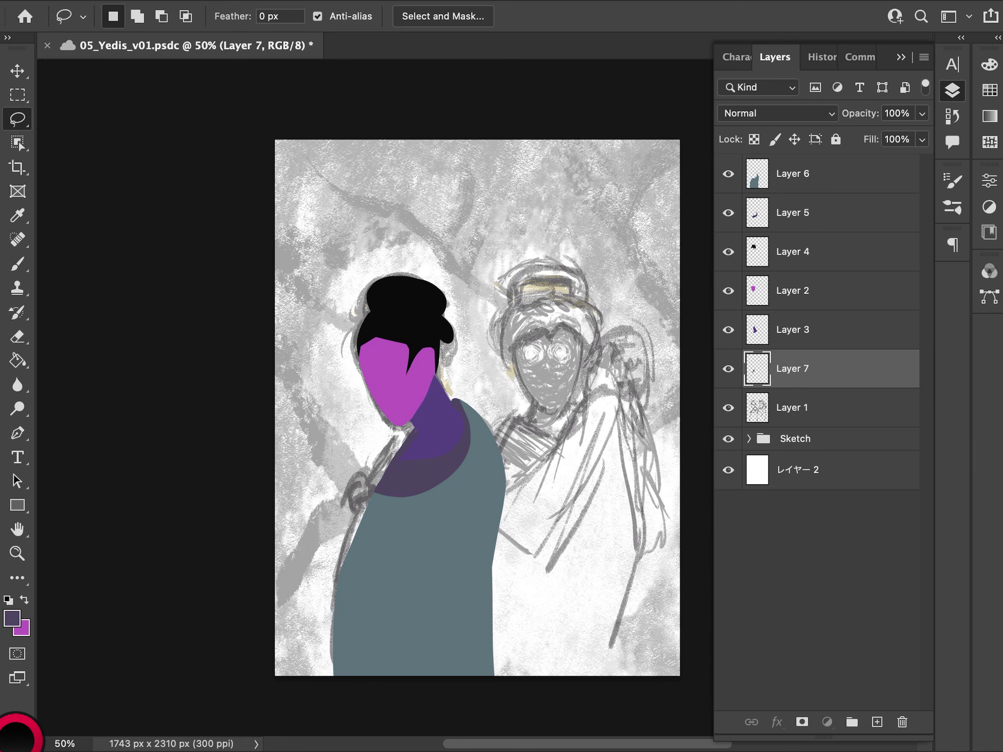
pyautogui.moveTo(783, 174); pyautogui.dragTo(833, 243)
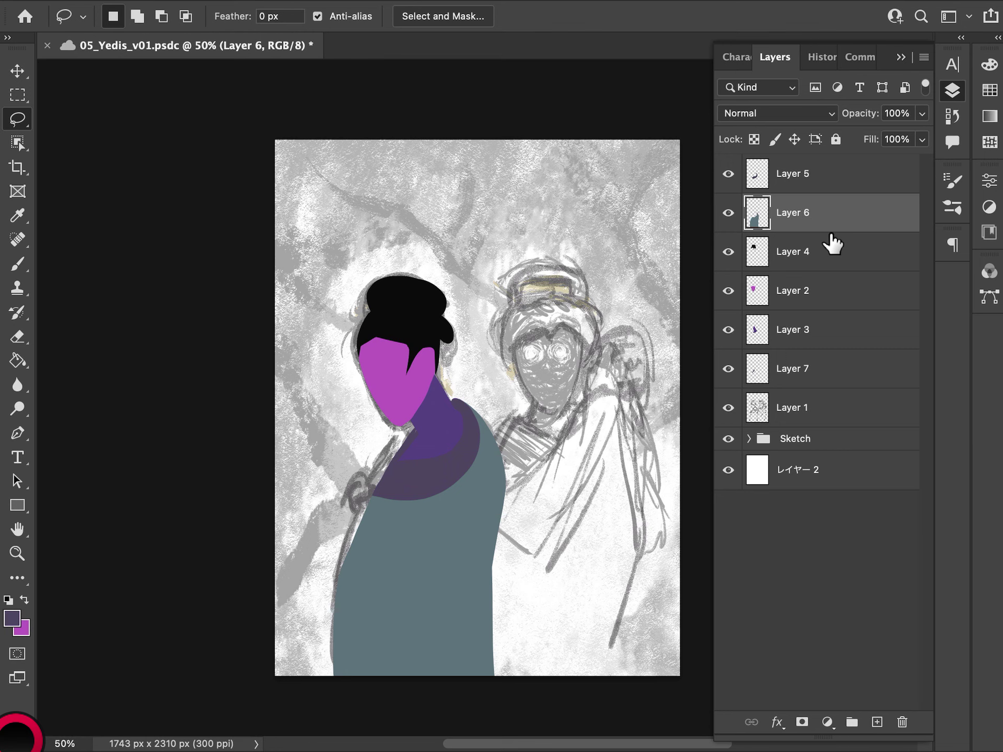
# Add an empty Layer 8 at the top of the stack and zoom to 100% on the chest
pyautogui.click(815, 307)
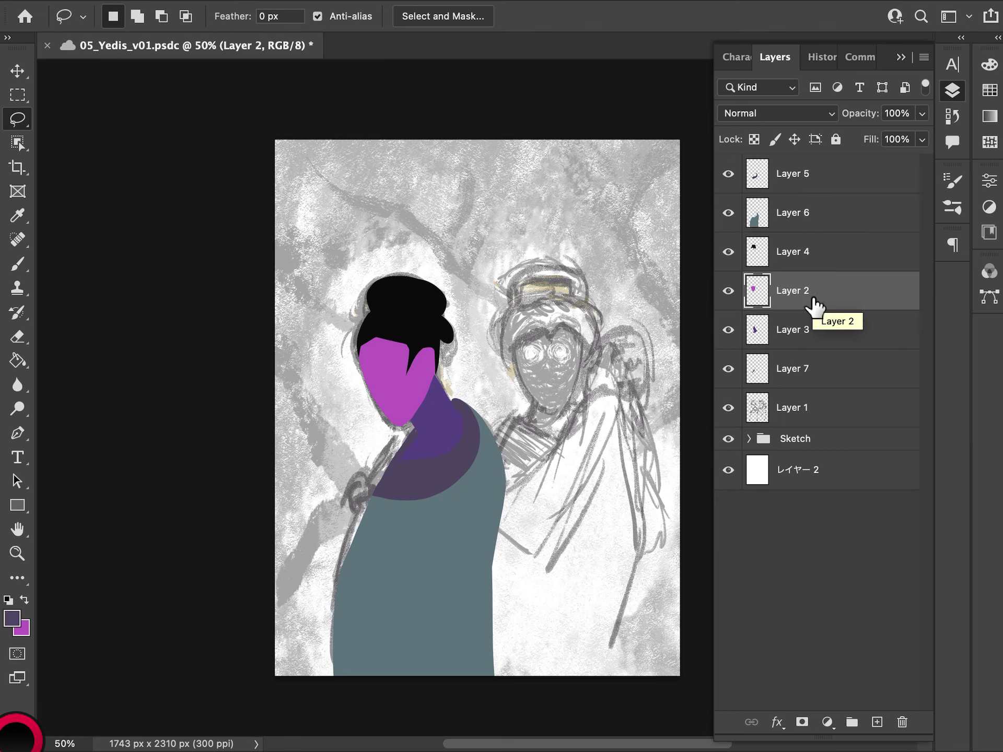
pyautogui.click(815, 177)
pyautogui.click(877, 722)
pyautogui.press('super+plus')
pyautogui.press('super+plus')
pyautogui.moveTo(374, 524); pyautogui.dragTo(470, 366)
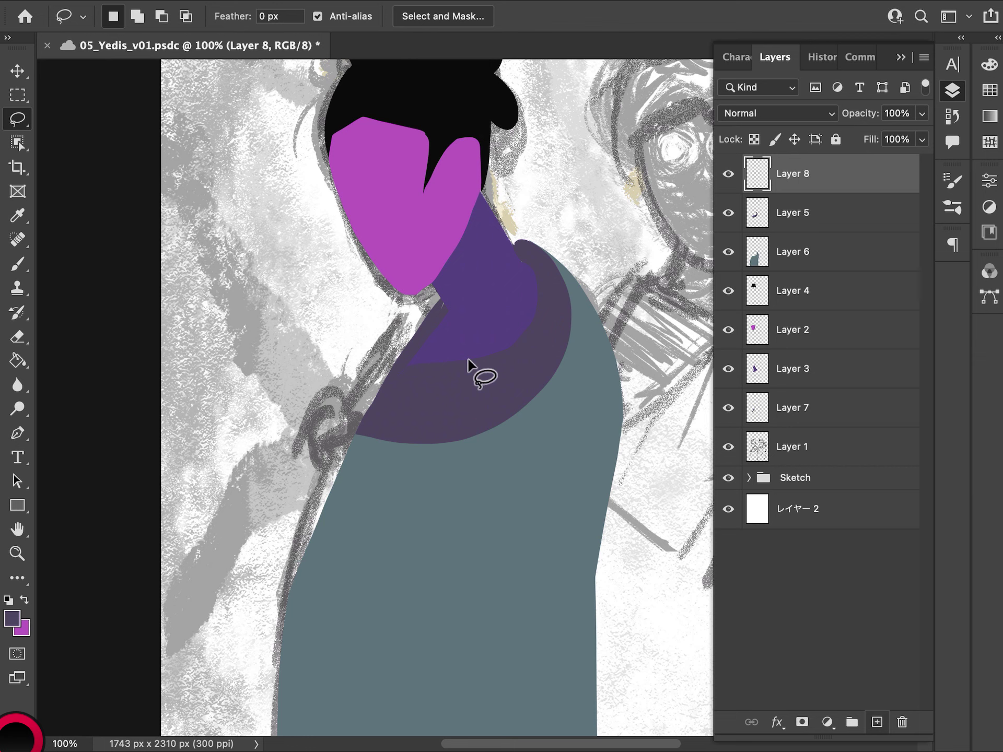
# Lasso and fill a magenta hand shape below the left woman's collar
pyautogui.moveTo(363, 418)
pyautogui.mouseDown()
pyautogui.moveTo(340, 419)
pyautogui.moveTo(334, 445)
pyautogui.moveTo(367, 504)
pyautogui.moveTo(351, 446)
pyautogui.moveTo(360, 419)
pyautogui.mouseUp()
pyautogui.press('super+BackSpace')
pyautogui.press('super+d')
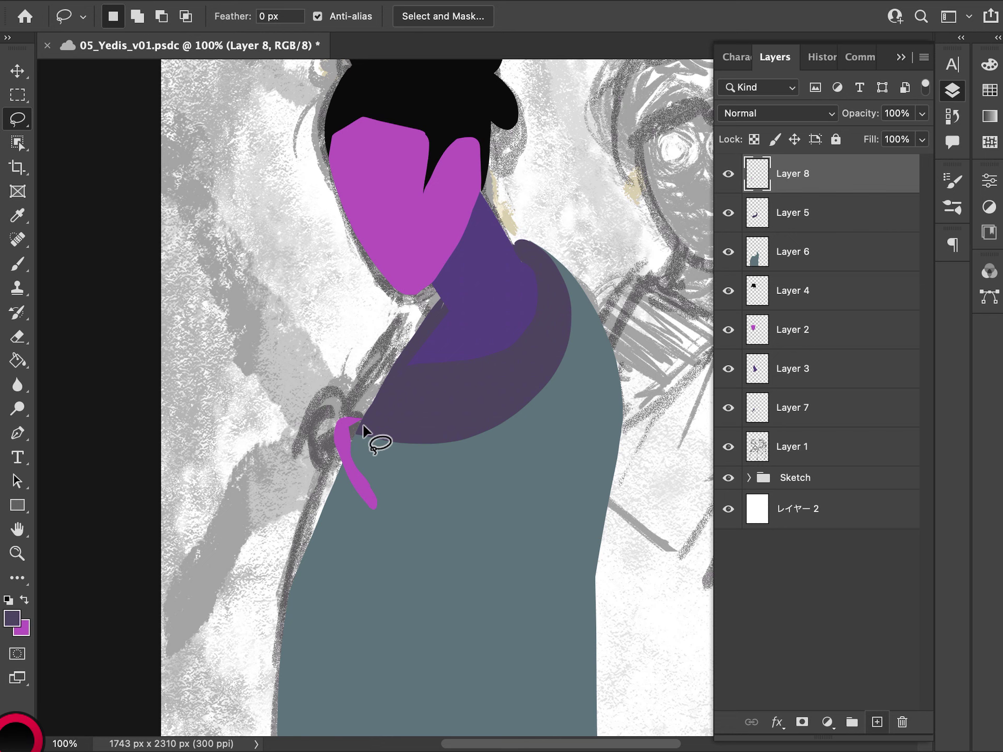
pyautogui.moveTo(366, 481)
pyautogui.mouseDown()
pyautogui.moveTo(342, 426)
pyautogui.moveTo(365, 467)
pyautogui.moveTo(340, 429)
pyautogui.moveTo(344, 440)
pyautogui.mouseUp()
pyautogui.press('super+d')
pyautogui.press('super+d')
pyautogui.press('super+BackSpace')
pyautogui.press('super+d')
pyautogui.click(351, 449)
pyautogui.moveTo(361, 486)
pyautogui.mouseDown()
pyautogui.moveTo(334, 476)
pyautogui.moveTo(334, 432)
pyautogui.mouseUp()
pyautogui.press('super+BackSpace')
pyautogui.press('super+d')
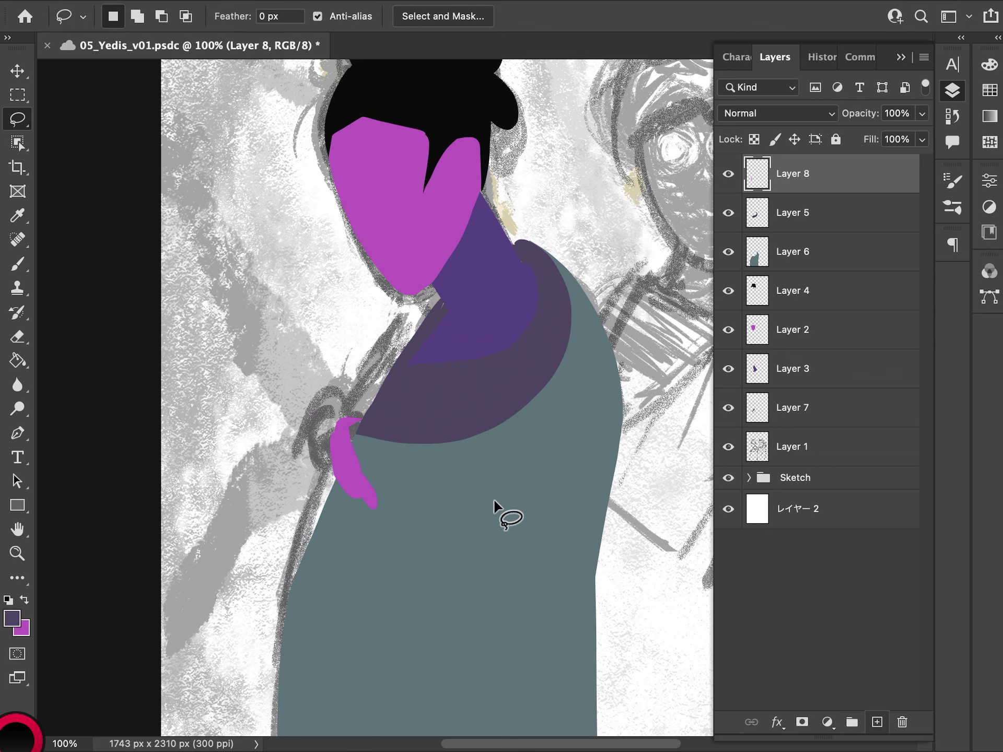
# Widen the magenta hand with filled strips along its left and right edges
pyautogui.moveTo(330, 434); pyautogui.dragTo(338, 475)
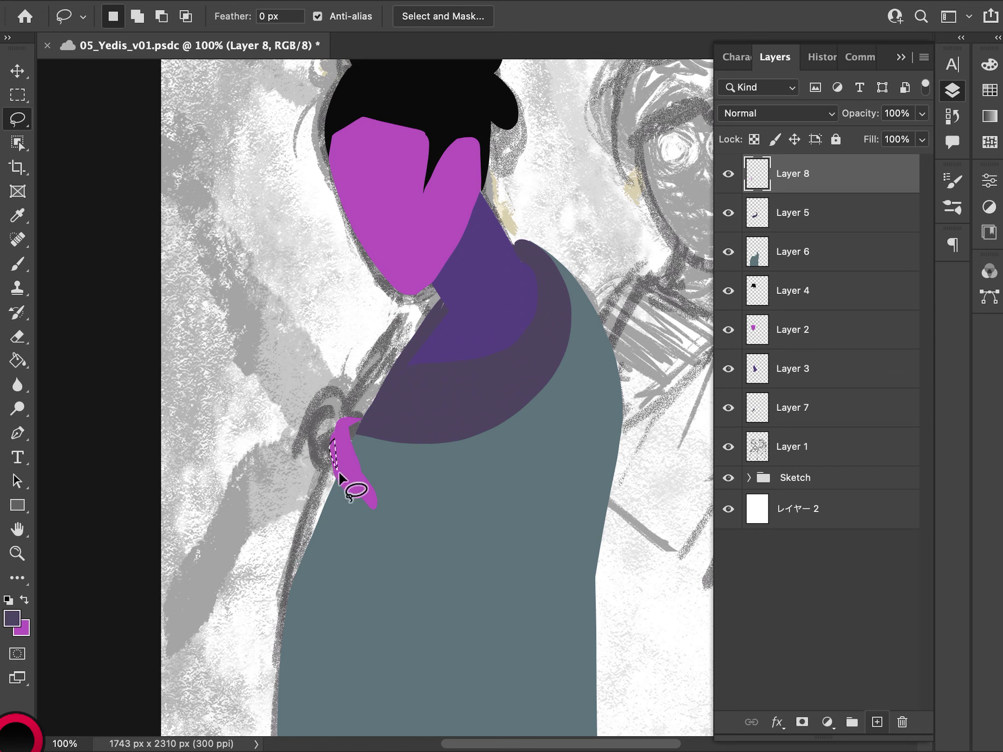
pyautogui.press('super+BackSpace')
pyautogui.press('super+d')
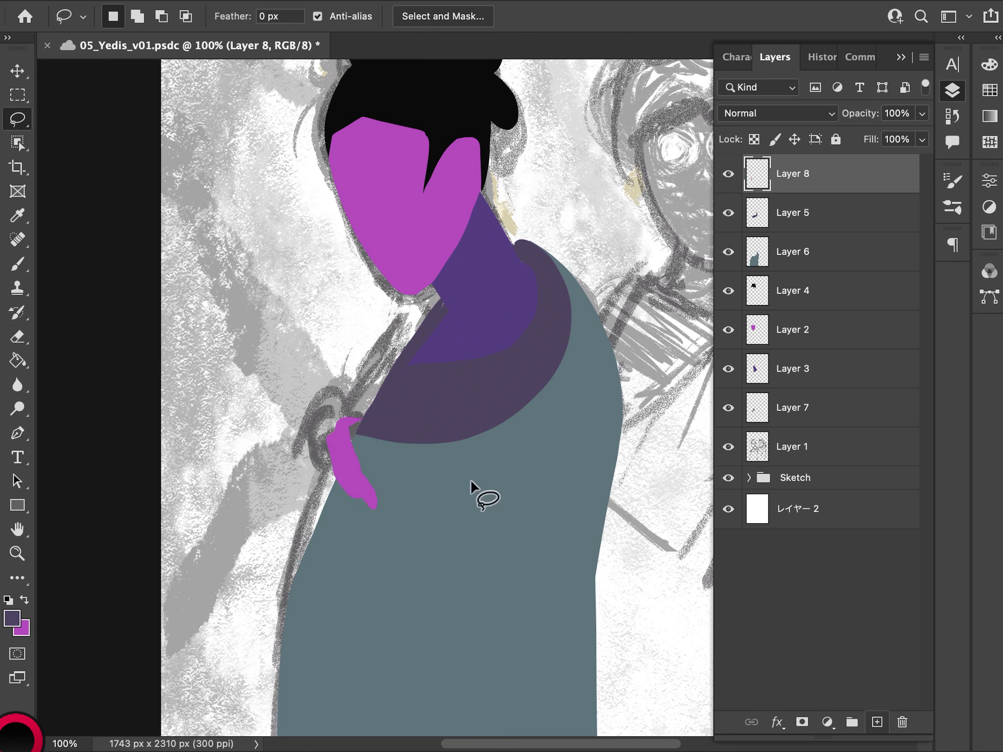
pyautogui.moveTo(321, 447)
pyautogui.mouseDown()
pyautogui.moveTo(328, 473)
pyautogui.moveTo(352, 493)
pyautogui.mouseUp()
pyautogui.press('super+BackSpace')
pyautogui.press('super+d')
pyautogui.moveTo(320, 456)
pyautogui.mouseDown()
pyautogui.moveTo(315, 479)
pyautogui.moveTo(329, 495)
pyautogui.mouseUp()
pyautogui.press('super+BackSpace')
pyautogui.press('super+d')
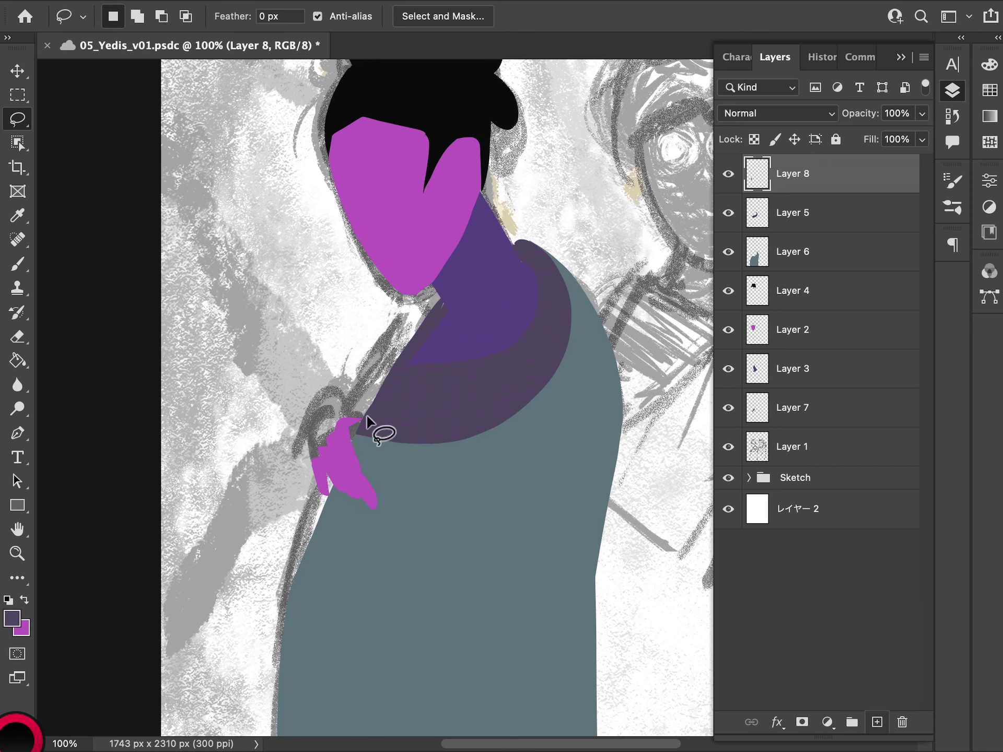
pyautogui.moveTo(352, 437)
pyautogui.mouseDown()
pyautogui.moveTo(346, 453)
pyautogui.moveTo(342, 435)
pyautogui.mouseUp()
pyautogui.press('super+BackSpace')
pyautogui.press('super+d')
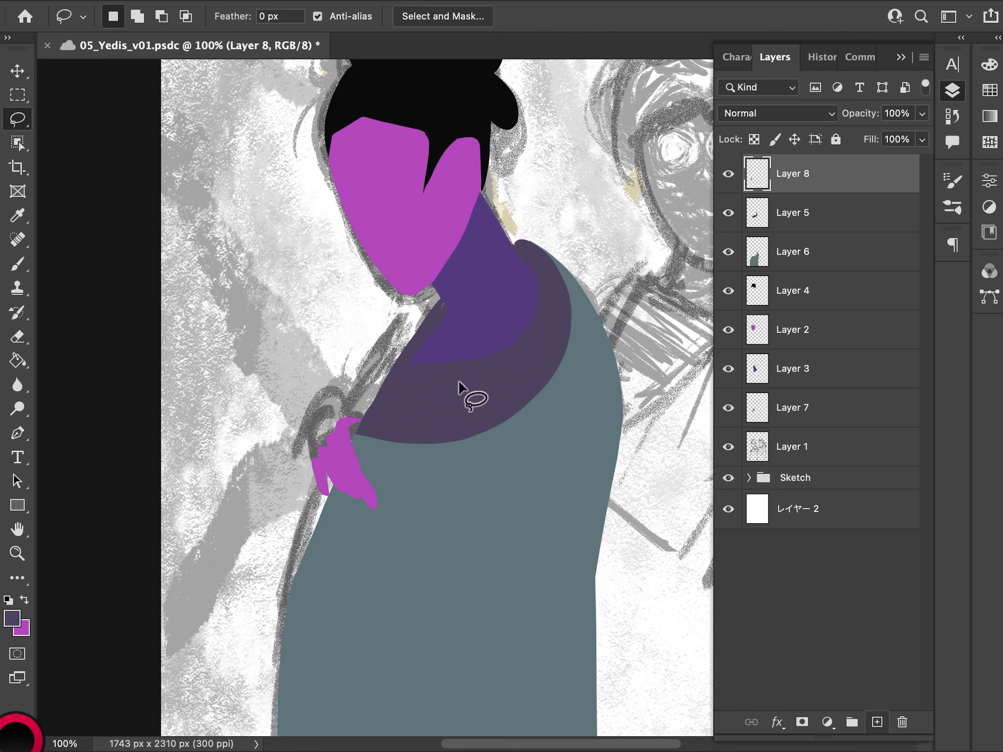
pyautogui.moveTo(355, 418)
pyautogui.mouseDown()
pyautogui.moveTo(352, 441)
pyautogui.moveTo(343, 438)
pyautogui.moveTo(351, 421)
pyautogui.mouseUp()
pyautogui.press('super+BackSpace')
pyautogui.press('super+d')
# Group the left woman's seven layers, from Layer 7 to Layer 8, into a folder named 'Left Woman'
pyautogui.press('super+minus')
pyautogui.press('super+minus')
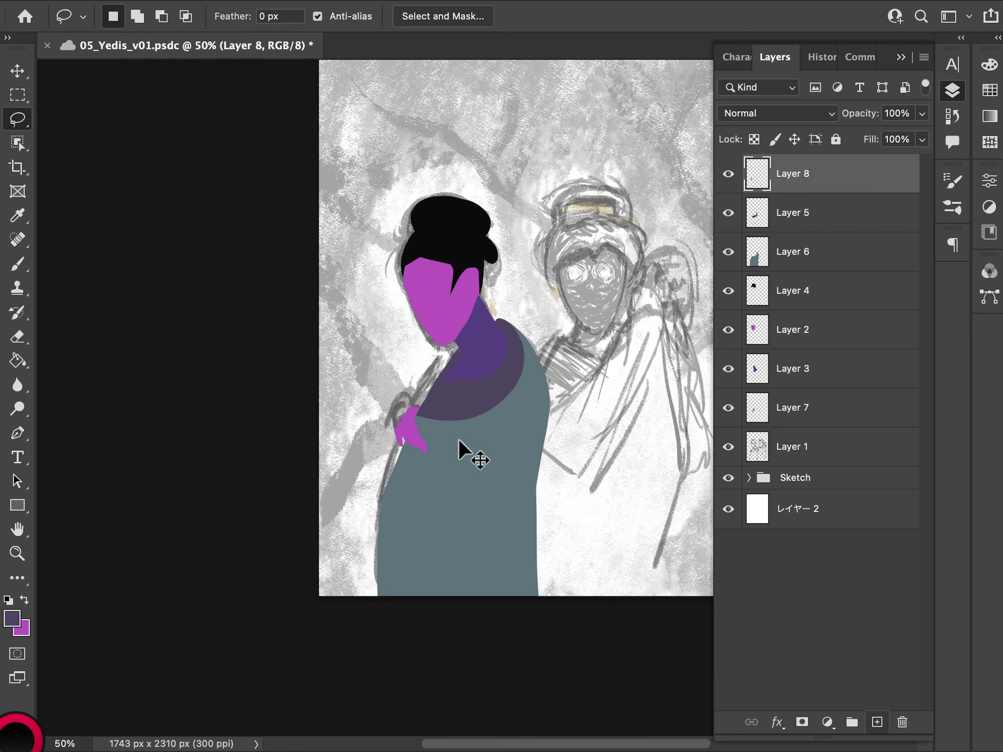
pyautogui.moveTo(459, 440); pyautogui.dragTo(347, 411)
pyautogui.moveTo(544, 410); pyautogui.dragTo(531, 413)
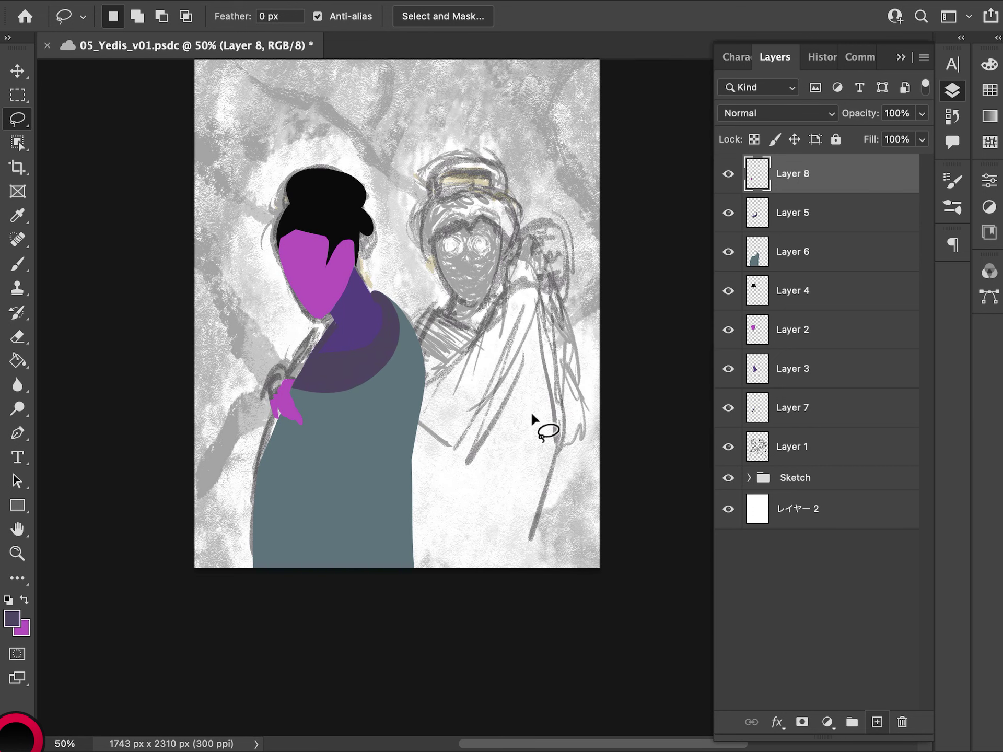
pyautogui.keyDown('shift'); pyautogui.click(816, 414); pyautogui.keyUp('shift')
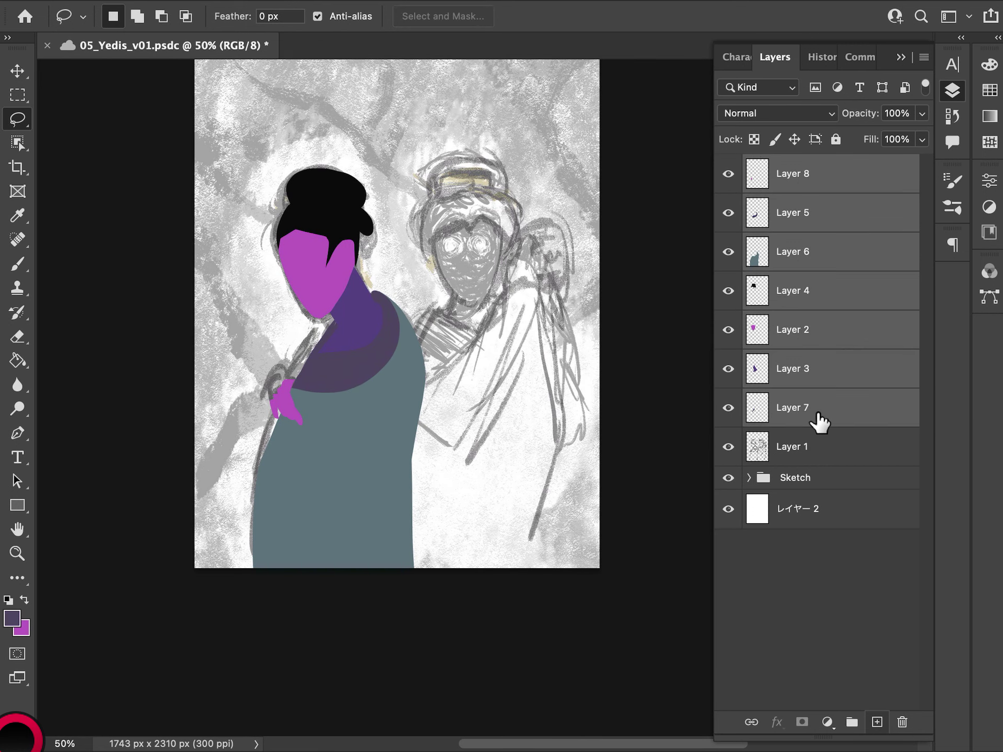
pyautogui.click(852, 723)
pyautogui.doubleClick(810, 166)
pyautogui.write('Left Woman')
pyautogui.press('Return')
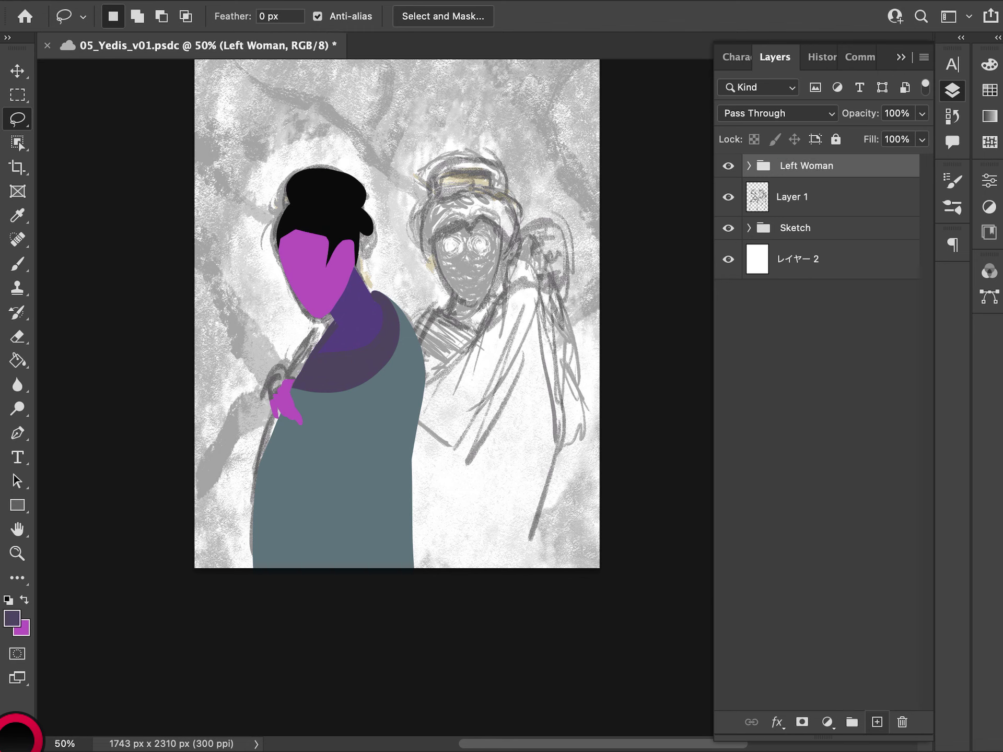
pyautogui.click(851, 723)
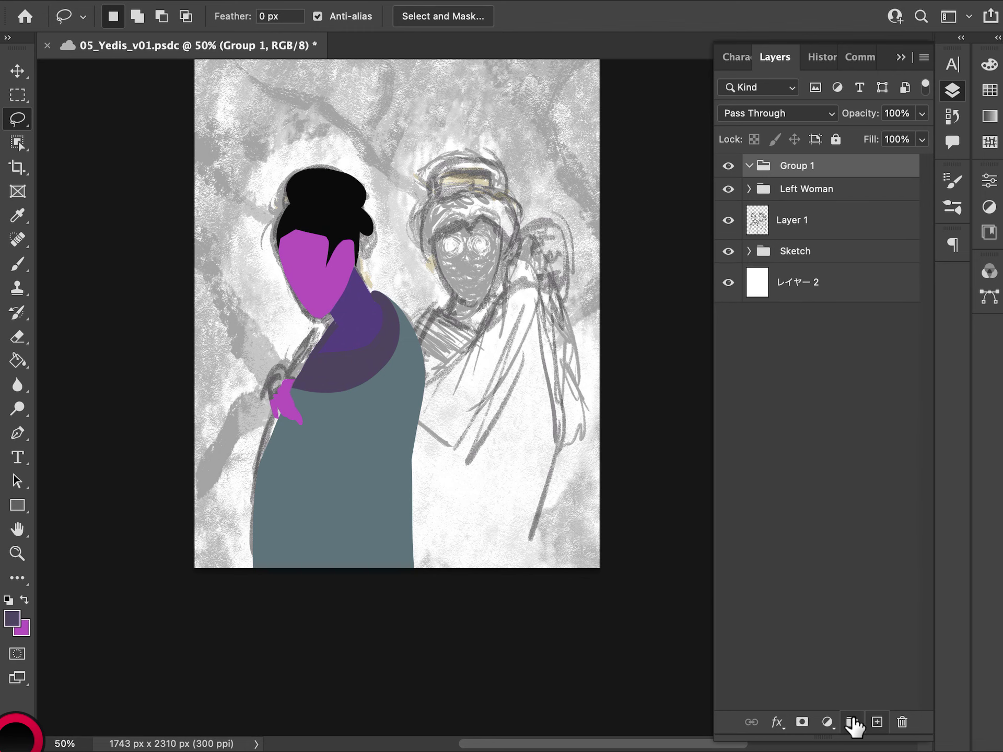
# Add Layer 9 inside Group 1 and fill the right woman's lassoed face with magenta
pyautogui.click(877, 722)
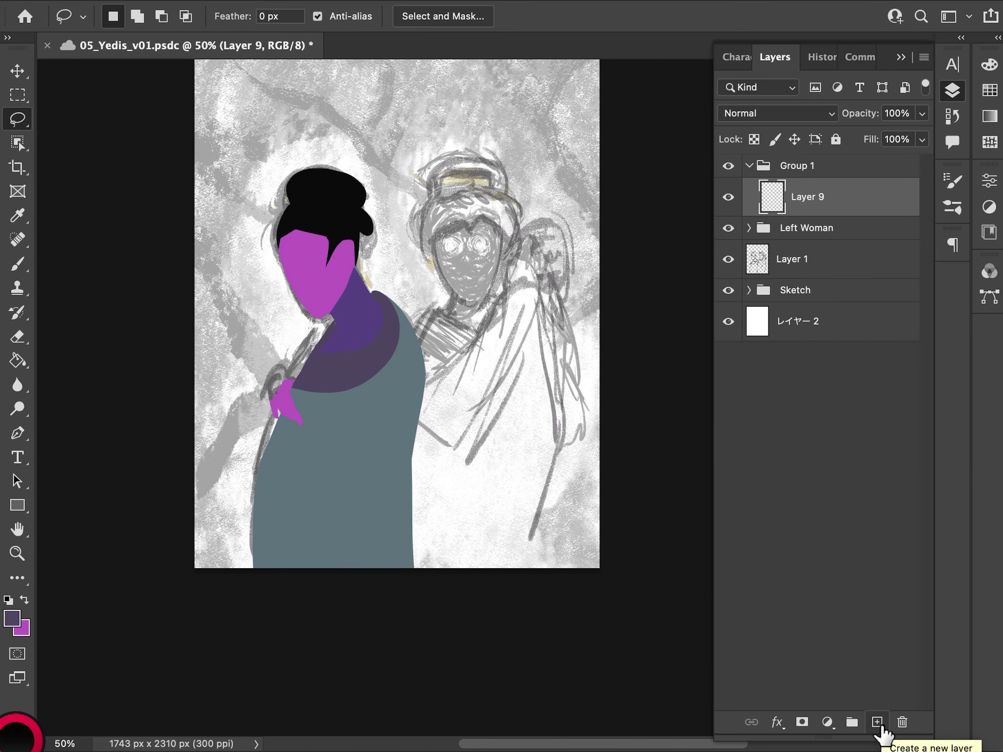
pyautogui.press('super+plus')
pyautogui.press('super+plus')
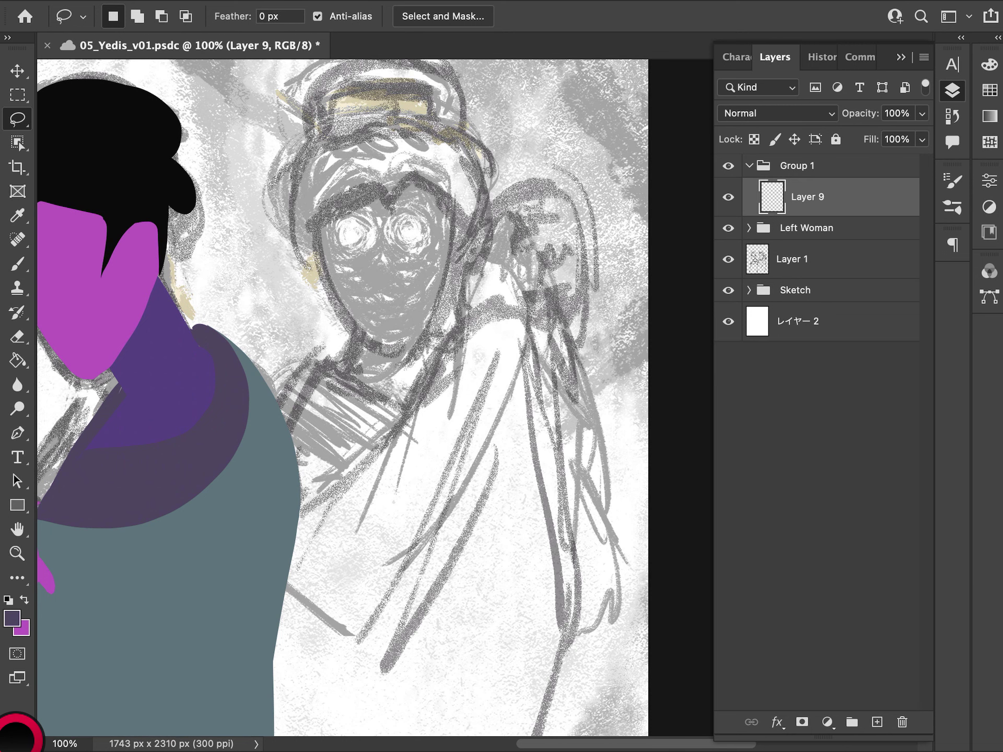
pyautogui.click(952, 91)
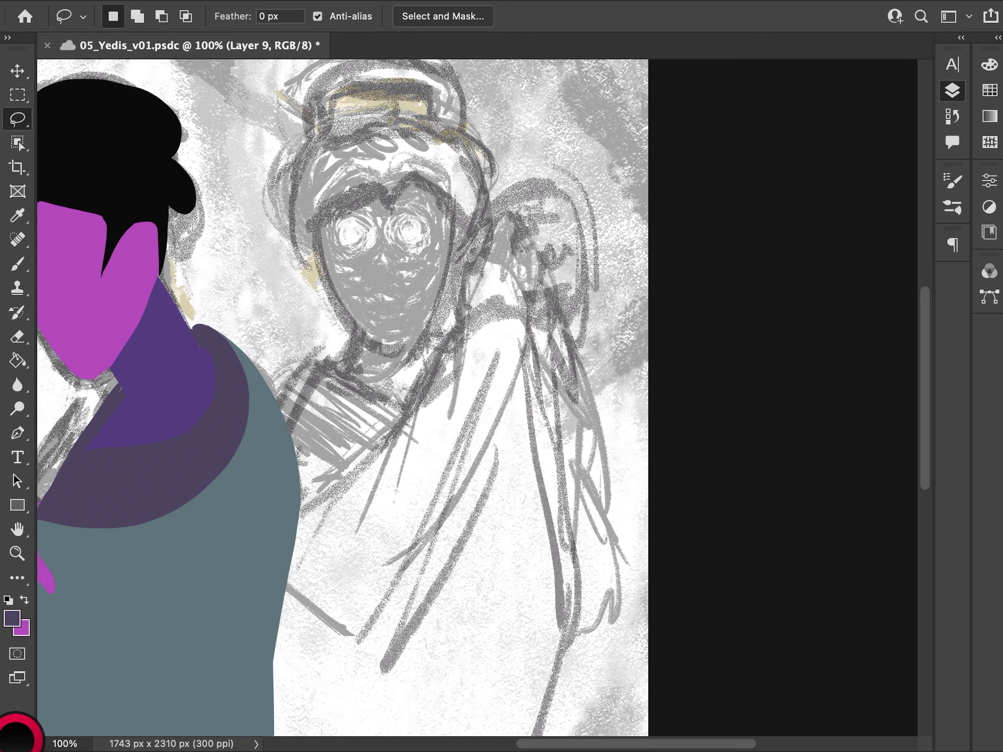
pyautogui.press('F7')
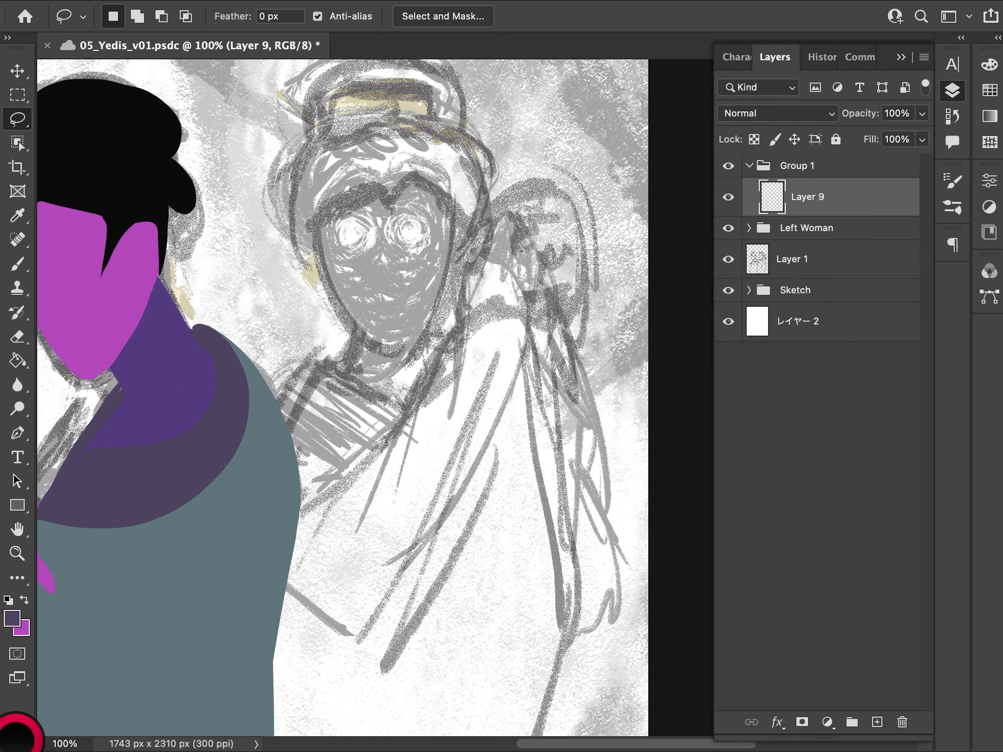
pyautogui.press('super+minus')
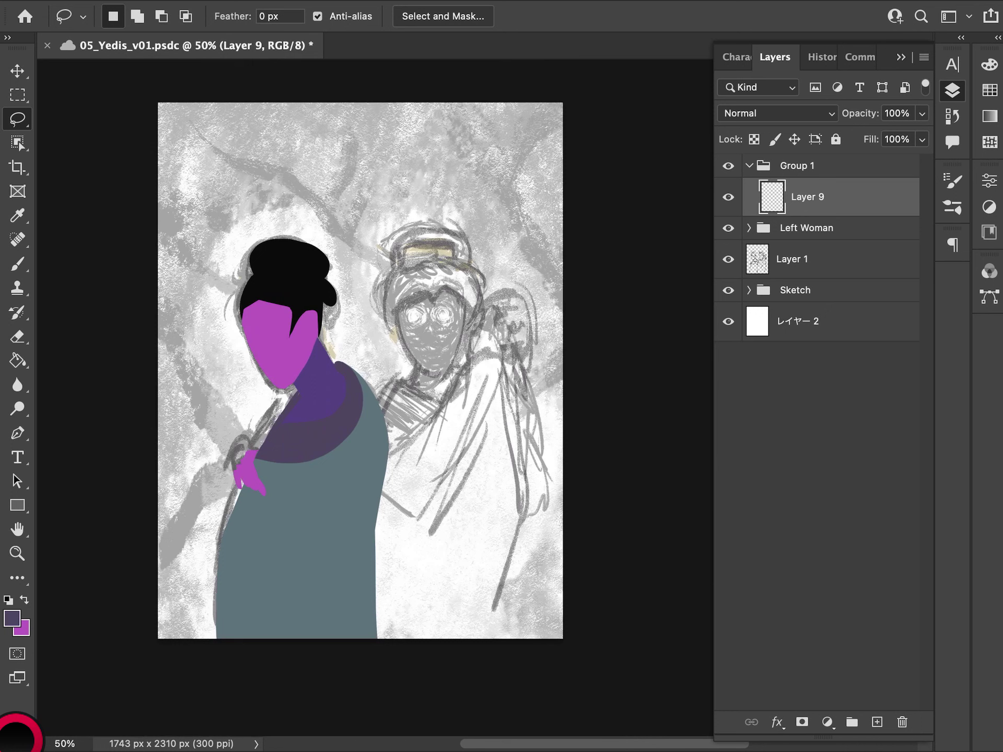
pyautogui.moveTo(401, 297)
pyautogui.mouseDown()
pyautogui.moveTo(412, 364)
pyautogui.moveTo(439, 373)
pyautogui.moveTo(467, 302)
pyautogui.moveTo(403, 291)
pyautogui.mouseUp()
pyautogui.press('super+BackSpace')
pyautogui.press('super+d')
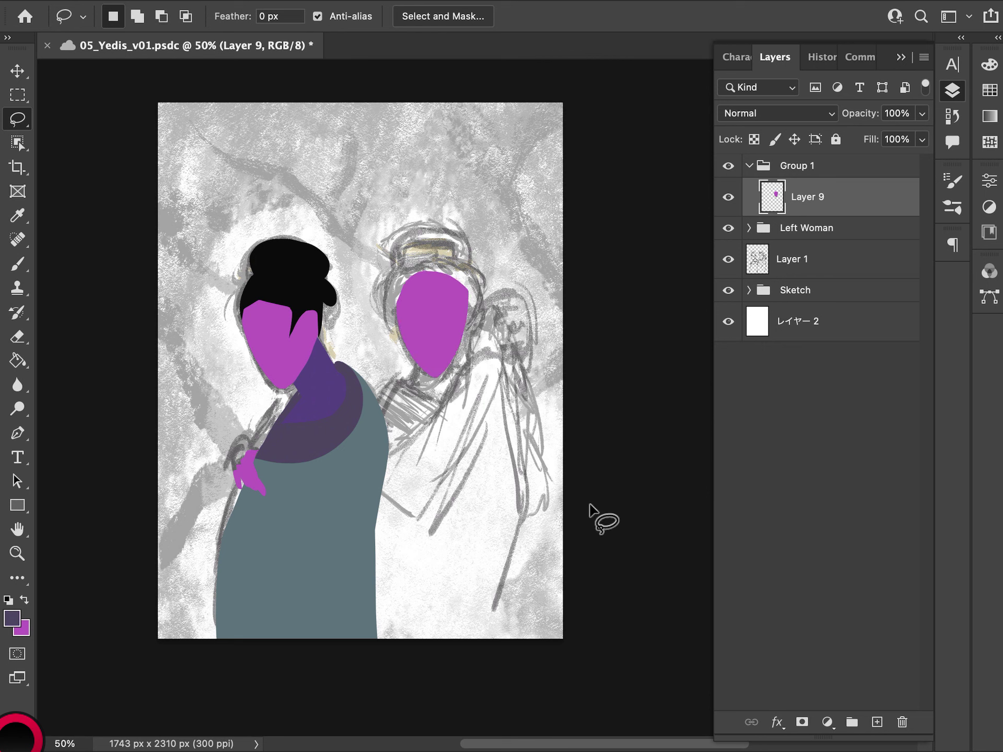
pyautogui.click(749, 228)
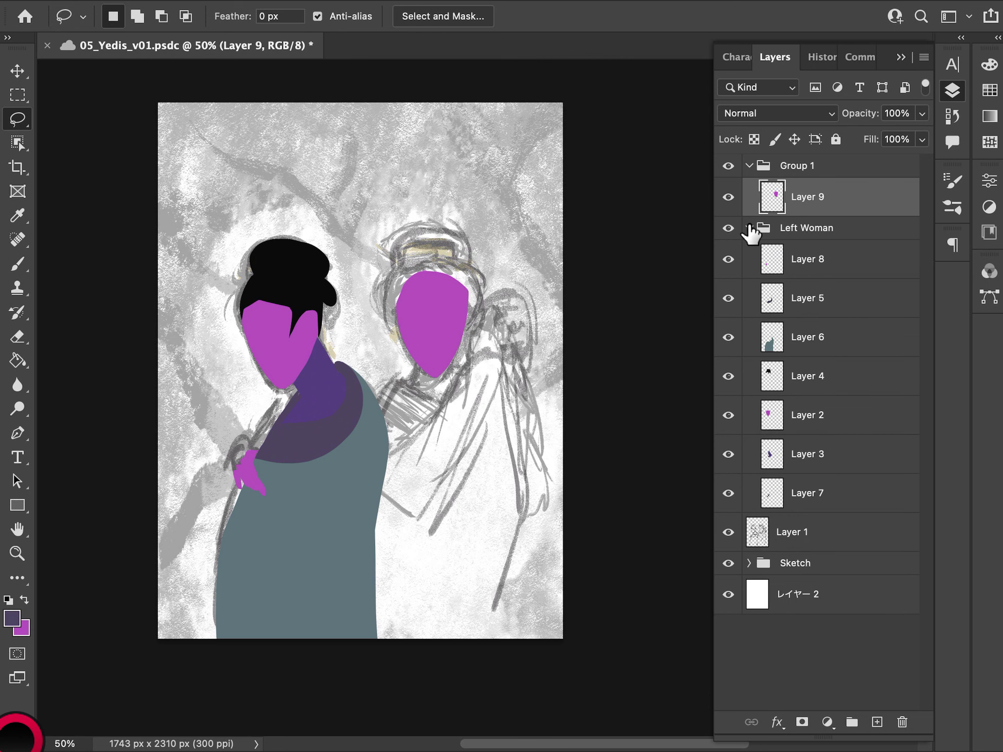
# Add Layer 10 beneath the face layer and fill the lassoed neck with dark purple
pyautogui.click(749, 228)
pyautogui.click(876, 722)
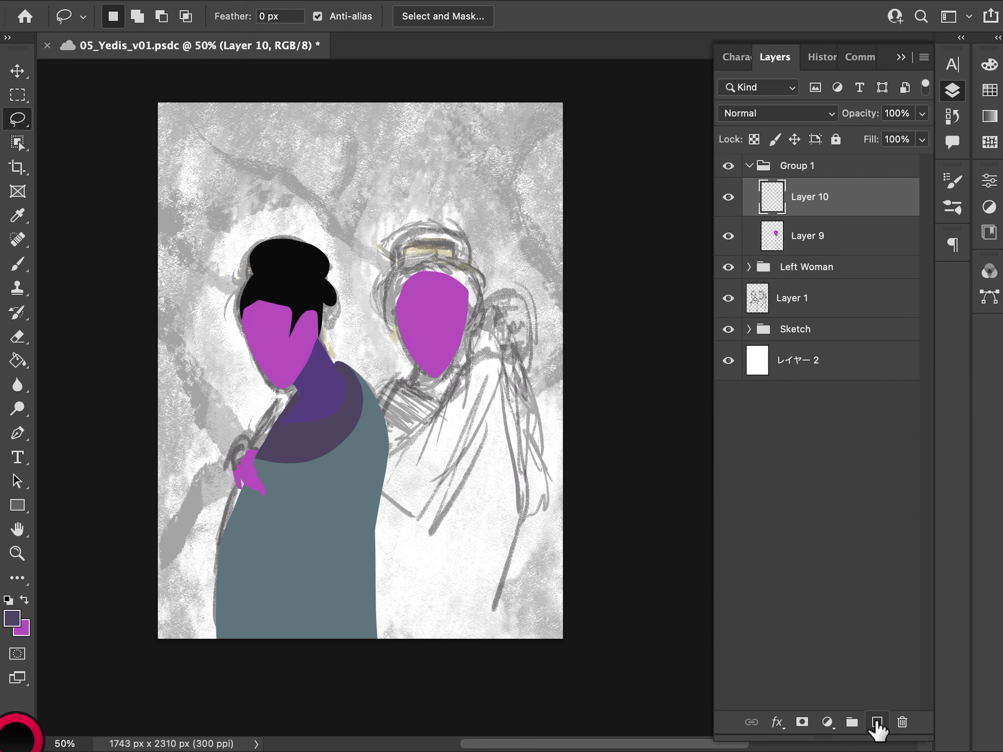
pyautogui.moveTo(815, 197); pyautogui.dragTo(834, 258)
pyautogui.press('i')
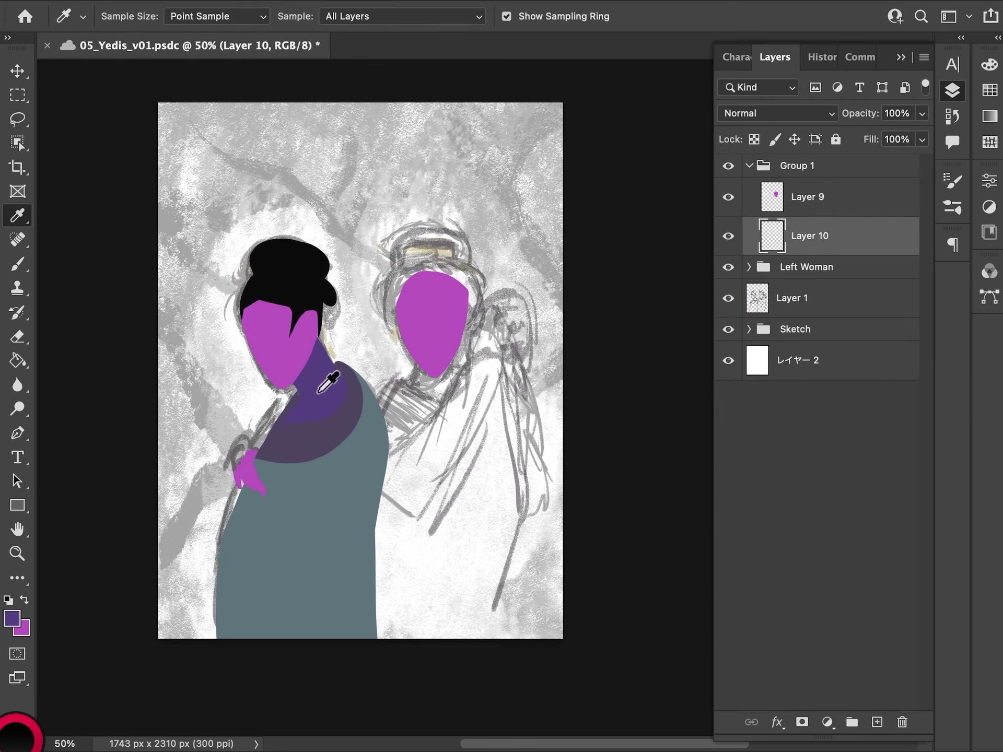
pyautogui.press('l')
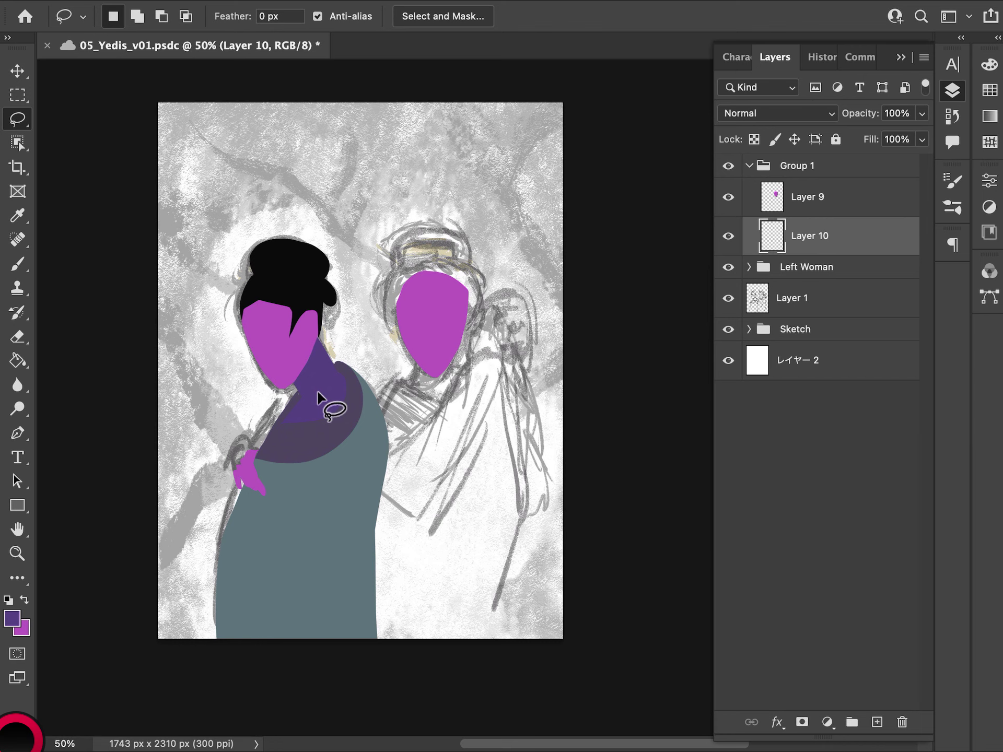
pyautogui.moveTo(416, 345)
pyautogui.mouseDown()
pyautogui.moveTo(410, 388)
pyautogui.moveTo(433, 405)
pyautogui.moveTo(468, 377)
pyautogui.moveTo(456, 326)
pyautogui.mouseUp()
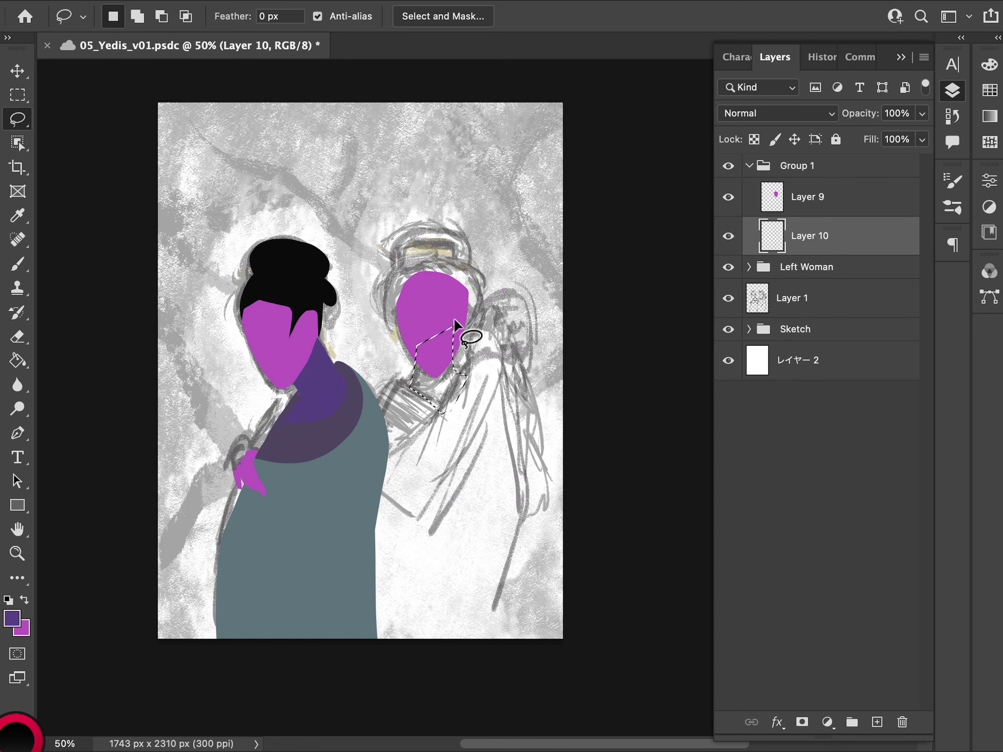
pyautogui.hotkey('alt', 'BackSpace')
pyautogui.hotkey('ctrl', 'd')
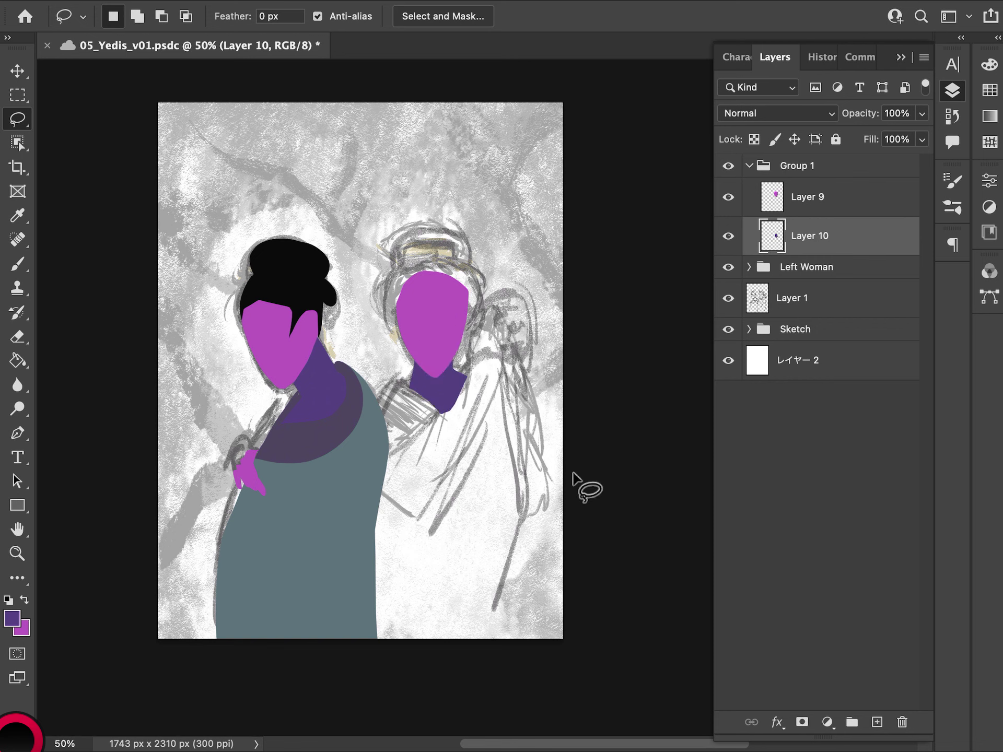
# Sample black from the left woman's hair for the next shape
pyautogui.press('i')
pyautogui.click(299, 277)
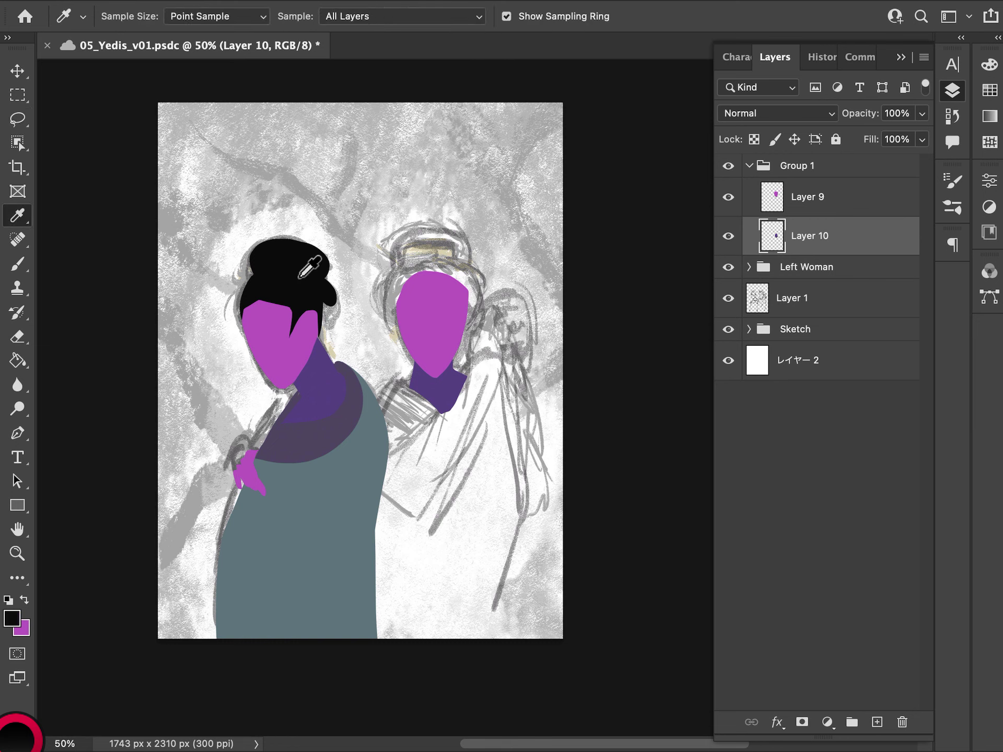
pyautogui.press('l')
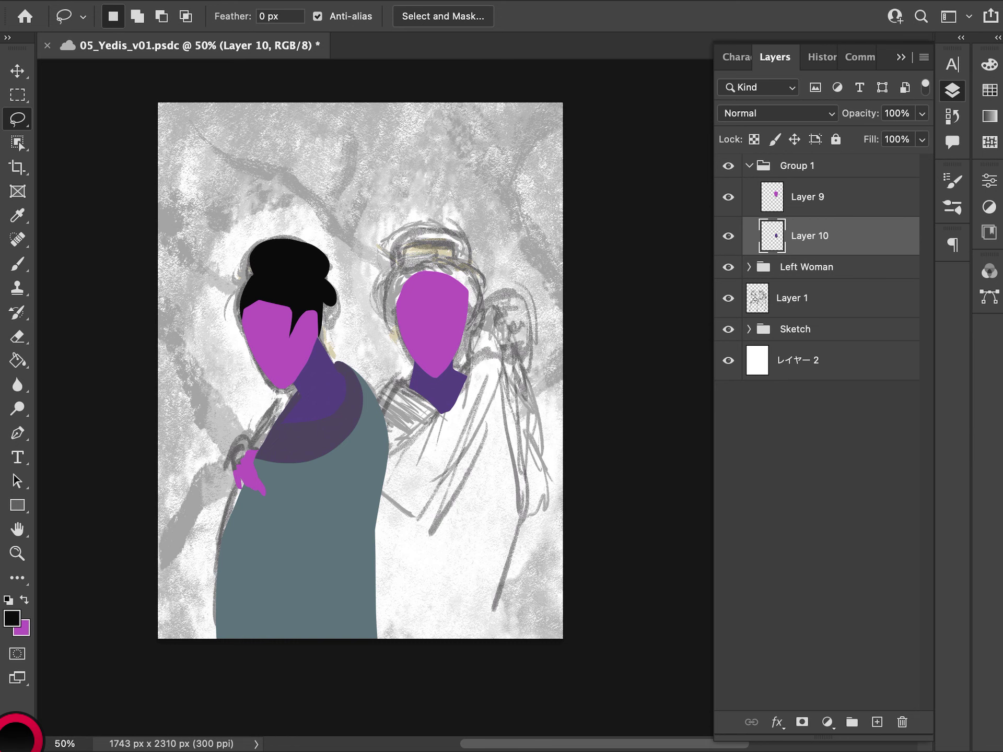
# Lasso the right woman's hair and fill it black on new Layer 11 above the face
pyautogui.moveTo(397, 315)
pyautogui.mouseDown()
pyautogui.moveTo(407, 290)
pyautogui.moveTo(470, 293)
pyautogui.mouseUp()
pyautogui.moveTo(396, 312)
pyautogui.mouseDown()
pyautogui.moveTo(418, 283)
pyautogui.moveTo(458, 287)
pyautogui.moveTo(468, 314)
pyautogui.mouseUp()
pyautogui.moveTo(479, 292)
pyautogui.mouseDown()
pyautogui.moveTo(462, 259)
pyautogui.moveTo(401, 253)
pyautogui.moveTo(384, 282)
pyautogui.moveTo(399, 328)
pyautogui.mouseUp()
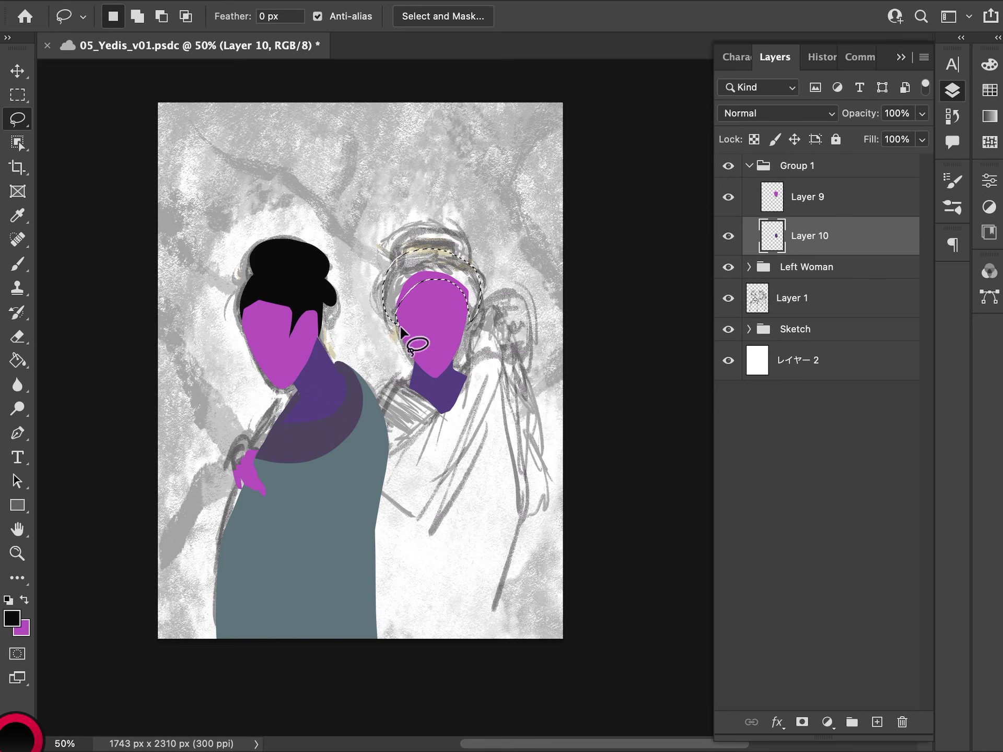
pyautogui.press('super+BackSpace')
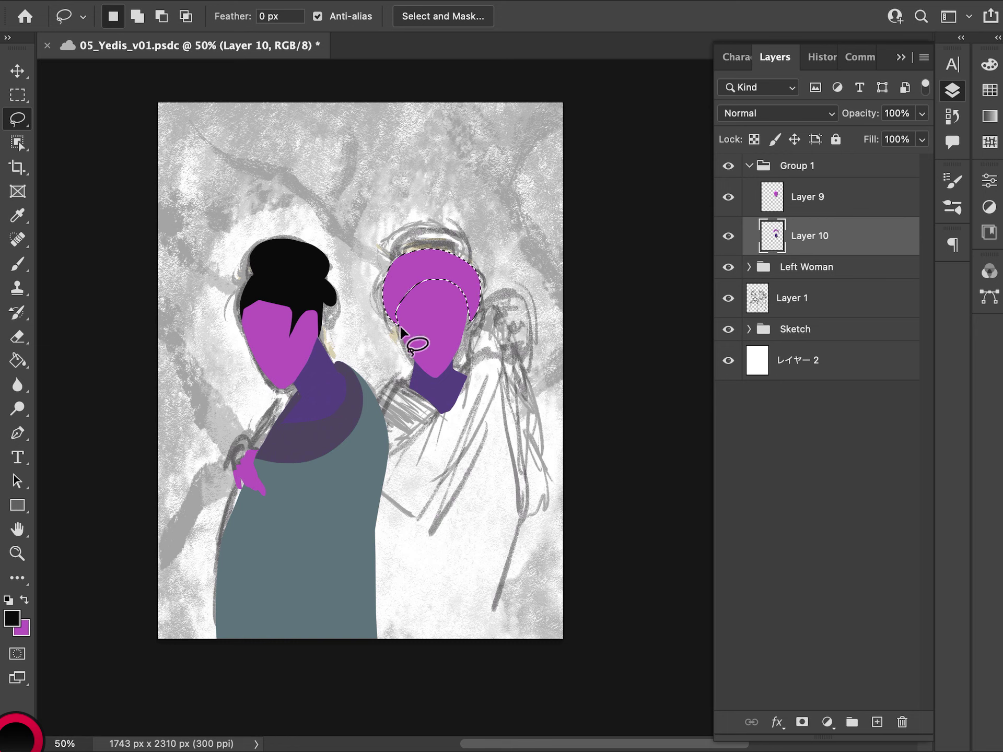
pyautogui.hotkey('alt', 'BackSpace')
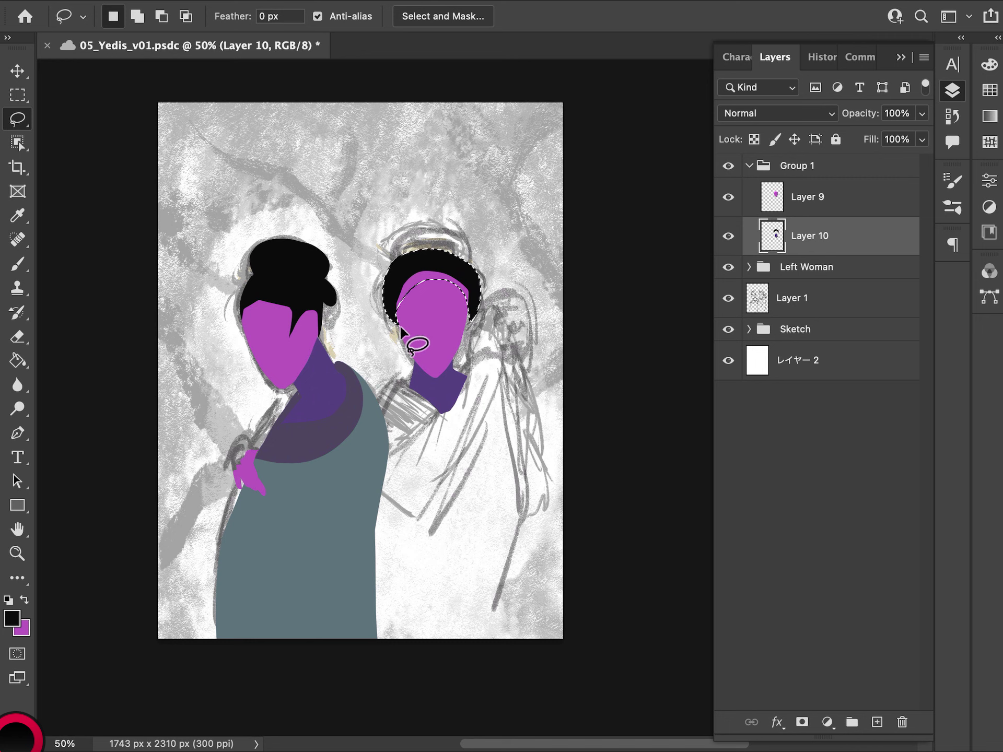
pyautogui.moveTo(809, 236); pyautogui.dragTo(809, 180)
pyautogui.click(833, 197)
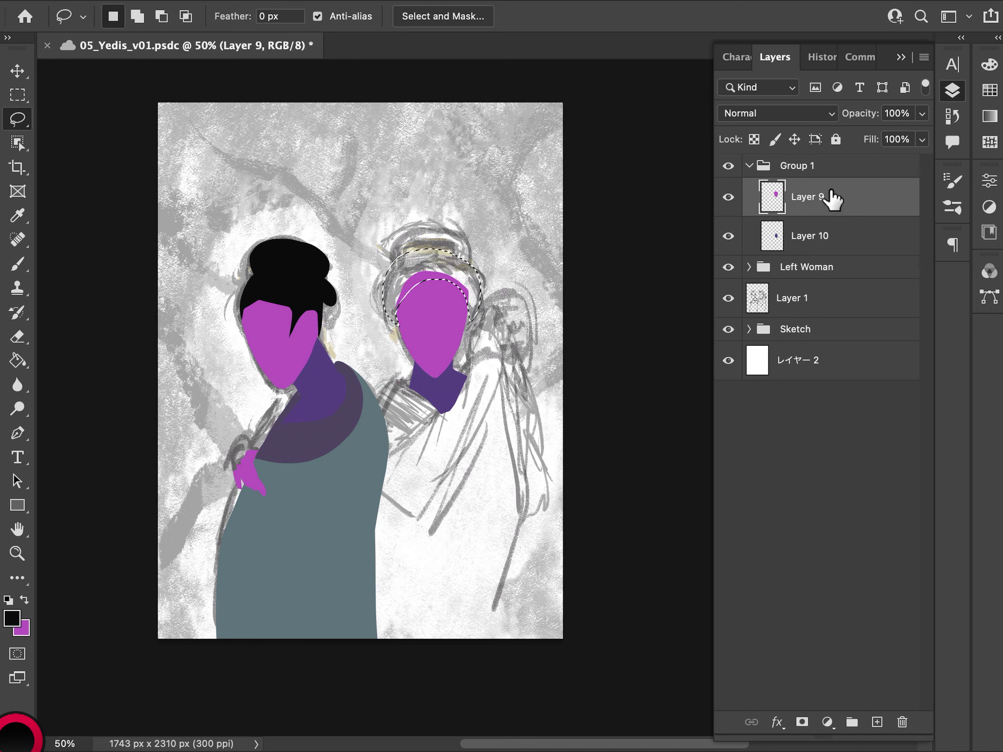
pyautogui.click(877, 722)
pyautogui.hotkey('alt', 'BackSpace')
pyautogui.hotkey('ctrl', 'd')
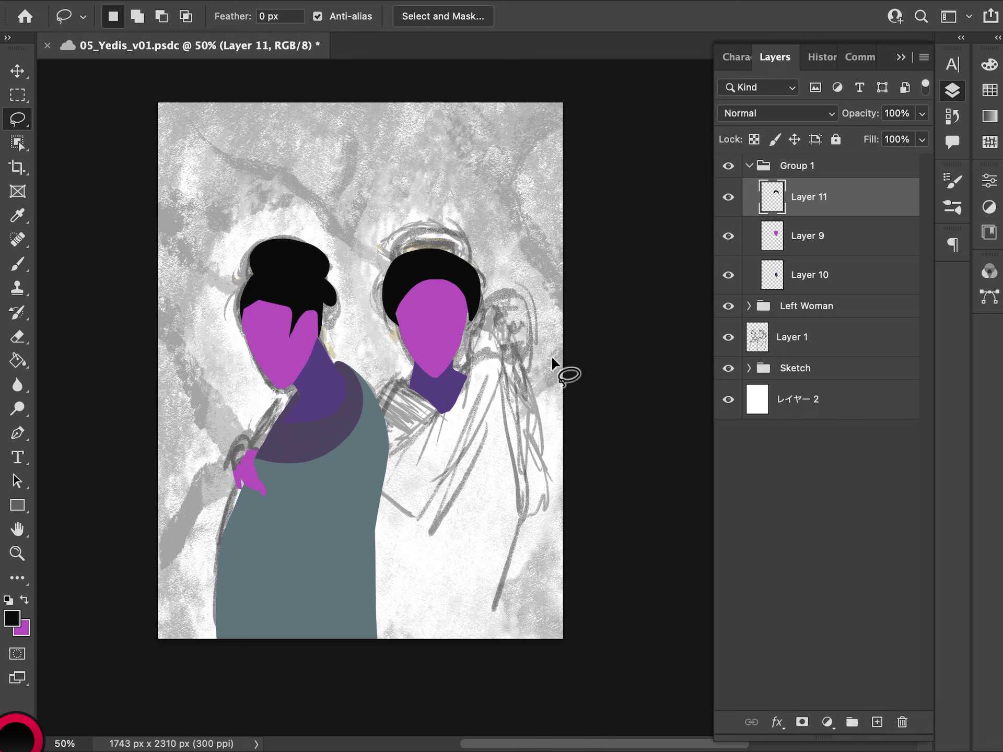
pyautogui.hotkey('ctrl', '+')
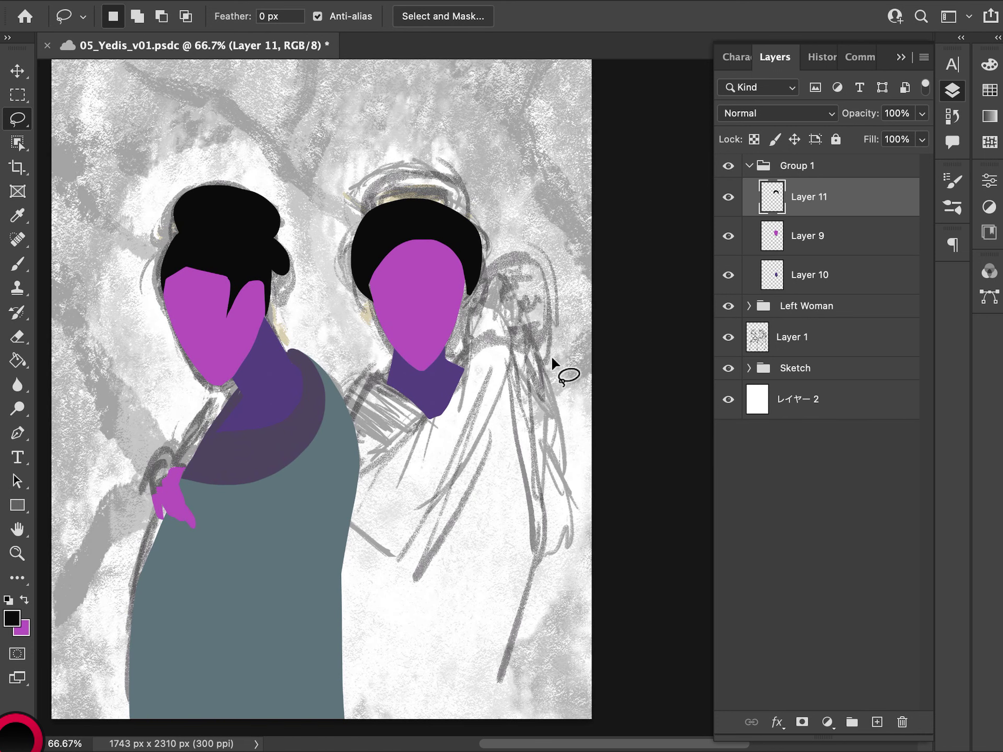
# Save the document and hide the side panels with Tab
pyautogui.hotkey('ctrl', 's')
pyautogui.press('super+Tab')
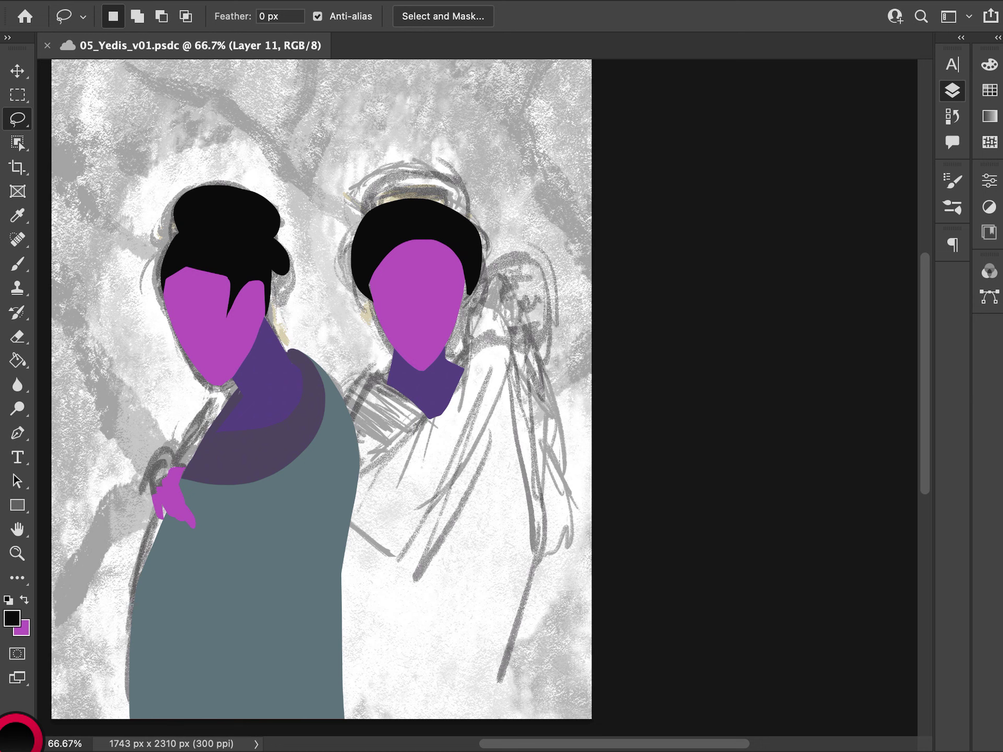
# Fill the right woman's hair black, with the face area subtracted from the selection
pyautogui.press('F7')
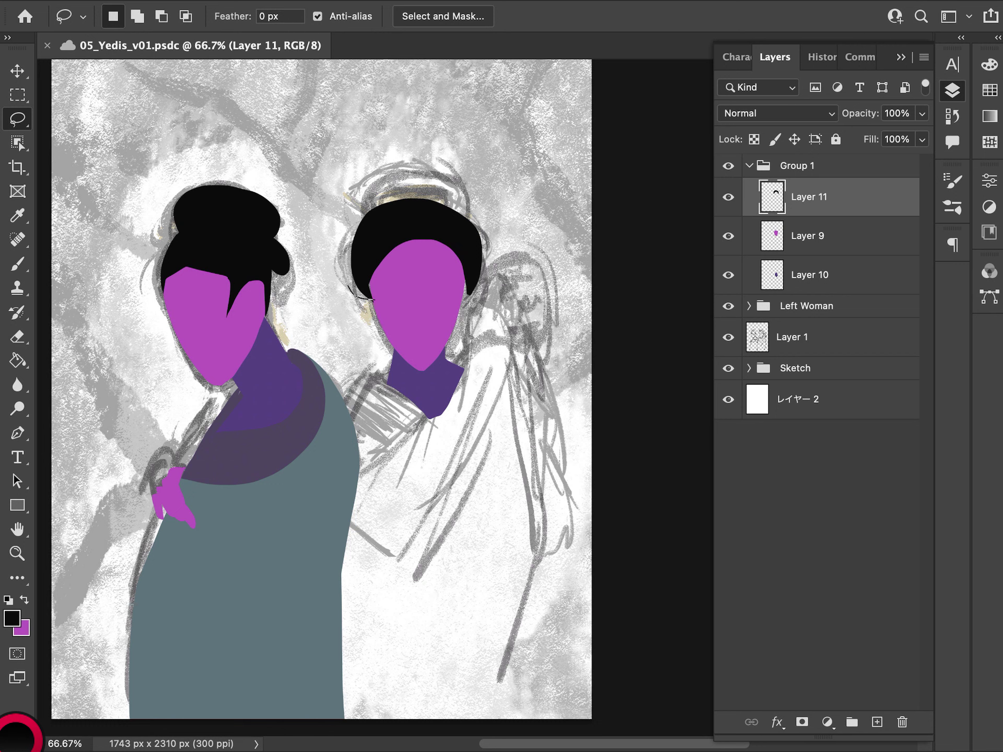
pyautogui.moveTo(370, 302)
pyautogui.mouseDown()
pyautogui.moveTo(356, 290)
pyautogui.moveTo(361, 218)
pyautogui.moveTo(389, 197)
pyautogui.moveTo(425, 212)
pyautogui.mouseUp()
pyautogui.press('alt')
pyautogui.moveTo(372, 297)
pyautogui.mouseDown()
pyautogui.moveTo(398, 249)
pyautogui.moveTo(433, 249)
pyautogui.mouseUp()
pyautogui.hotkey('alt', 'BackSpace')
pyautogui.press('super+d')
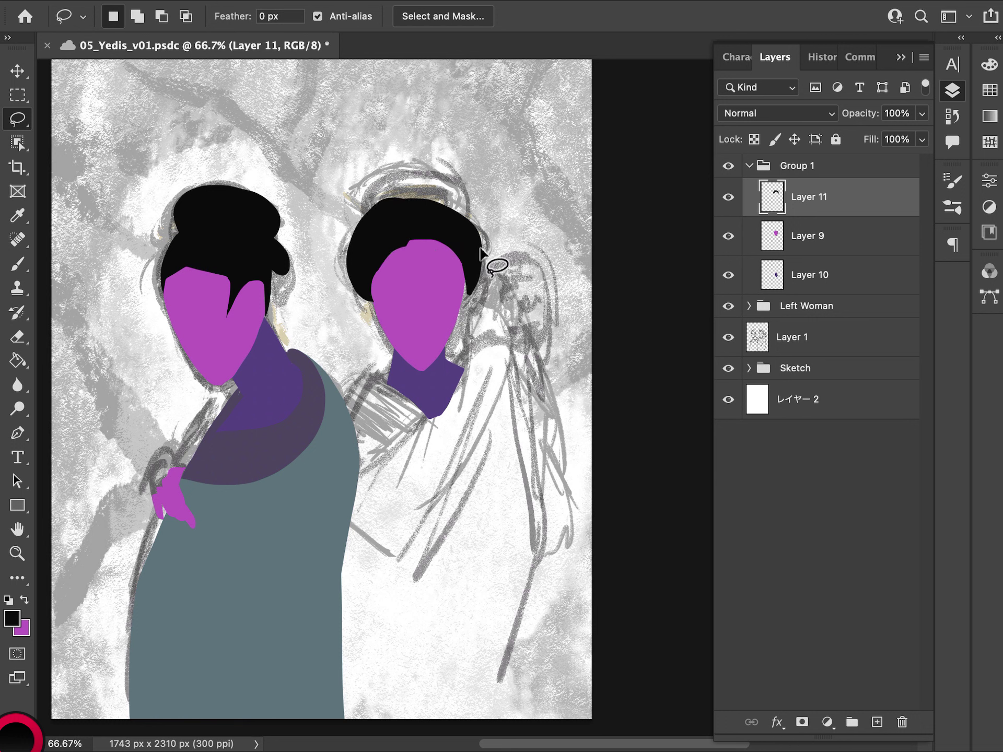
# Fill the strip along the right woman's left hairline with black
pyautogui.moveTo(368, 289); pyautogui.dragTo(406, 240)
pyautogui.hotkey('alt', 'BackSpace')
pyautogui.press('super+d')
pyautogui.moveTo(368, 290)
pyautogui.mouseDown()
pyautogui.moveTo(385, 256)
pyautogui.moveTo(407, 246)
pyautogui.mouseUp()
pyautogui.hotkey('alt', 'BackSpace')
pyautogui.press('super+d')
# Fill the left hairline outline and a V shape at the top of the face black
pyautogui.moveTo(368, 292); pyautogui.dragTo(380, 263)
pyautogui.moveTo(436, 250); pyautogui.dragTo(484, 285)
pyautogui.hotkey('alt', 'BackSpace')
pyautogui.press('super+d')
pyautogui.moveTo(369, 289)
pyautogui.mouseDown()
pyautogui.moveTo(385, 255)
pyautogui.moveTo(406, 244)
pyautogui.moveTo(447, 246)
pyautogui.mouseUp()
pyautogui.press('super+d')
pyautogui.hotkey('alt', 'BackSpace')
pyautogui.press('super+d')
# Delete hair along the upper-left hairline to widen the face slightly
pyautogui.moveTo(428, 231)
pyautogui.mouseDown()
pyautogui.moveTo(473, 264)
pyautogui.moveTo(475, 253)
pyautogui.mouseUp()
pyautogui.moveTo(408, 243)
pyautogui.mouseDown()
pyautogui.moveTo(374, 271)
pyautogui.moveTo(378, 289)
pyautogui.mouseUp()
pyautogui.press('Delete')
pyautogui.press('super+d')
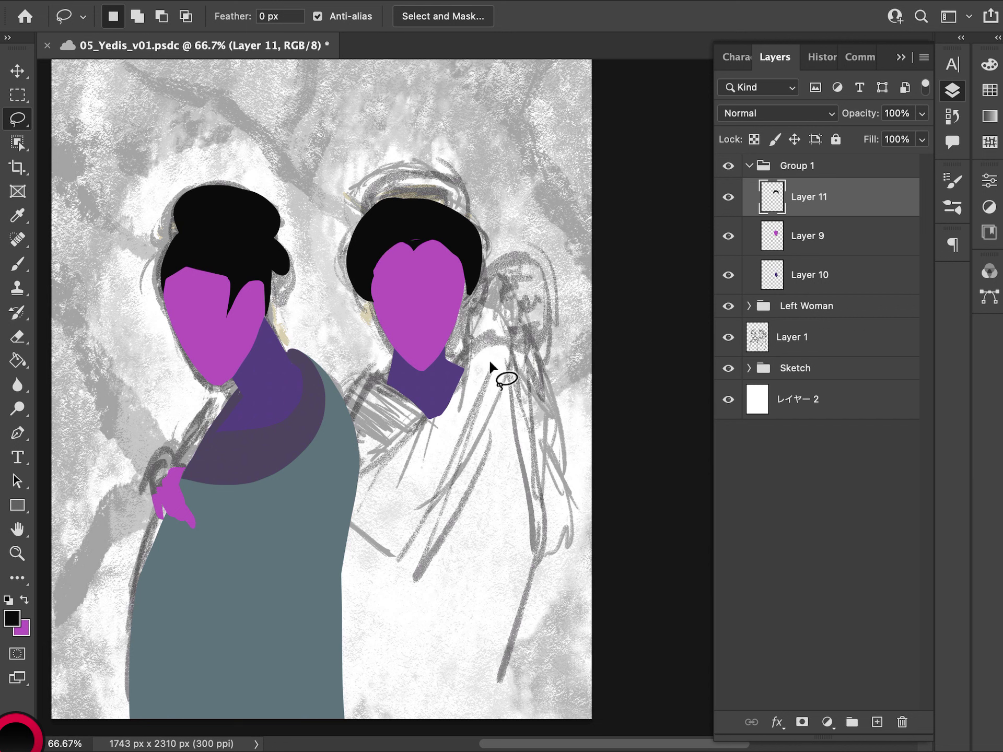
pyautogui.moveTo(368, 265); pyautogui.dragTo(411, 228)
pyautogui.moveTo(373, 265)
pyautogui.mouseDown()
pyautogui.moveTo(411, 229)
pyautogui.moveTo(374, 268)
pyautogui.moveTo(405, 236)
pyautogui.moveTo(397, 222)
pyautogui.moveTo(359, 256)
pyautogui.mouseUp()
pyautogui.press('Delete')
pyautogui.hotkey('ctrl', 'd')
# Trim two more hair slivers from the left hairline
pyautogui.moveTo(385, 253)
pyautogui.mouseDown()
pyautogui.moveTo(409, 243)
pyautogui.moveTo(420, 222)
pyautogui.moveTo(398, 227)
pyautogui.moveTo(410, 243)
pyautogui.mouseUp()
pyautogui.hotkey('alt', 'BackSpace')
pyautogui.press('Delete')
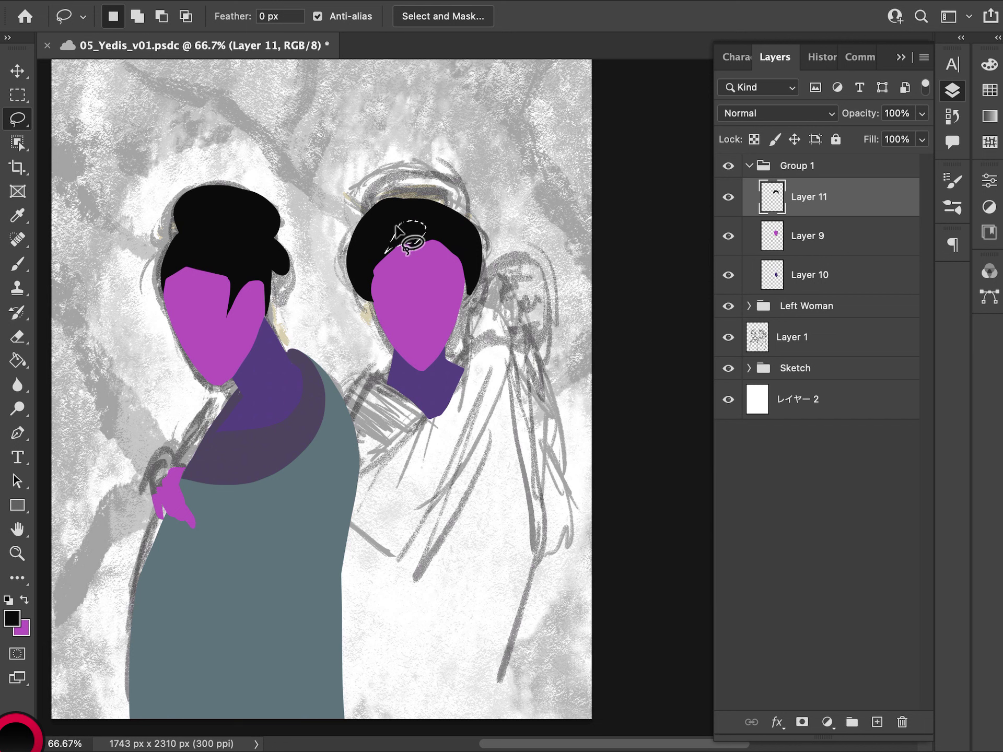
pyautogui.hotkey('ctrl', 'd')
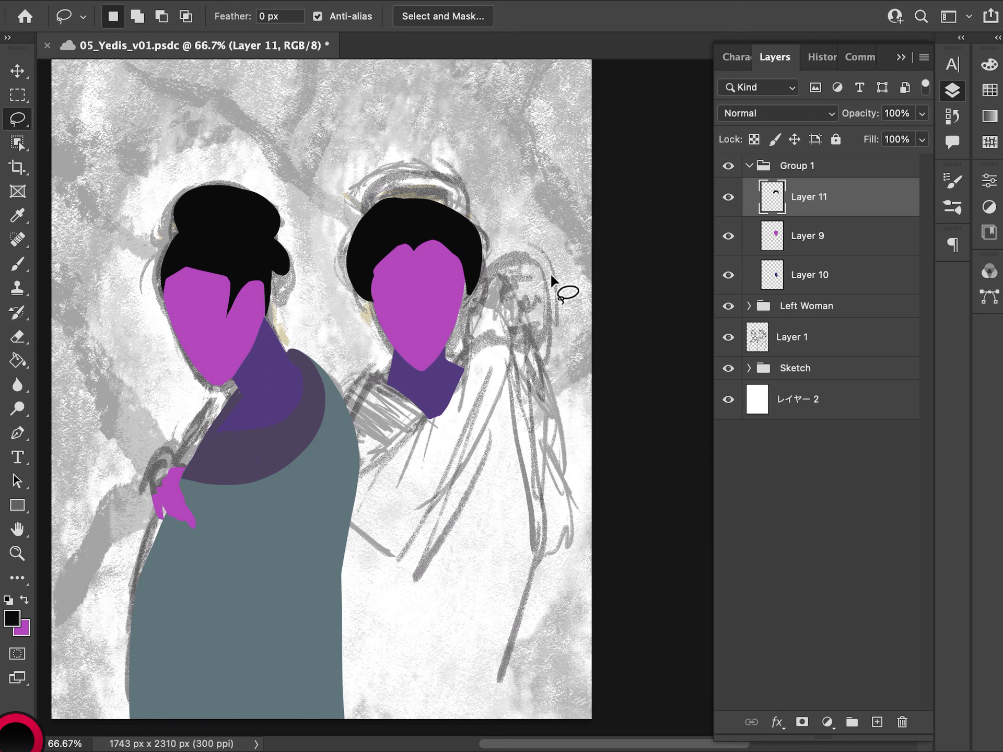
pyautogui.moveTo(371, 268)
pyautogui.mouseDown()
pyautogui.moveTo(372, 293)
pyautogui.moveTo(391, 285)
pyautogui.mouseUp()
pyautogui.press('Delete')
pyautogui.hotkey('ctrl', 'd')
# Fill the hair's right edge and a section at its top with black
pyautogui.moveTo(463, 255)
pyautogui.mouseDown()
pyautogui.moveTo(473, 296)
pyautogui.moveTo(462, 257)
pyautogui.moveTo(462, 301)
pyautogui.moveTo(481, 296)
pyautogui.moveTo(492, 253)
pyautogui.moveTo(463, 299)
pyautogui.moveTo(486, 277)
pyautogui.moveTo(466, 224)
pyautogui.mouseUp()
pyautogui.press('super+d')
pyautogui.hotkey('alt', 'BackSpace')
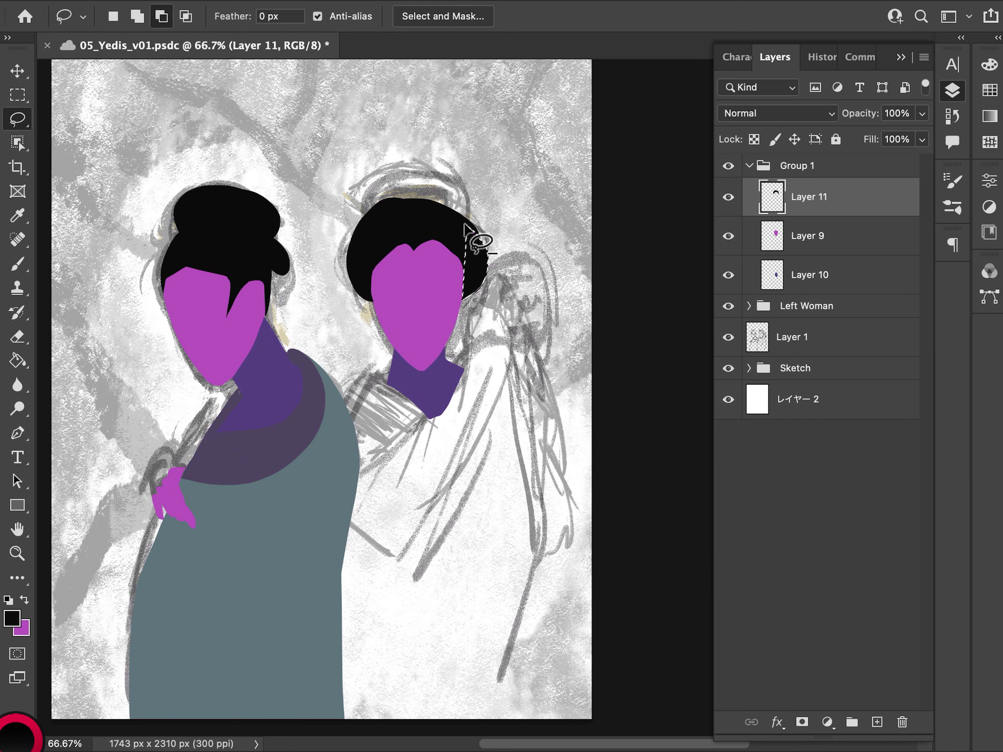
pyautogui.press('super+d')
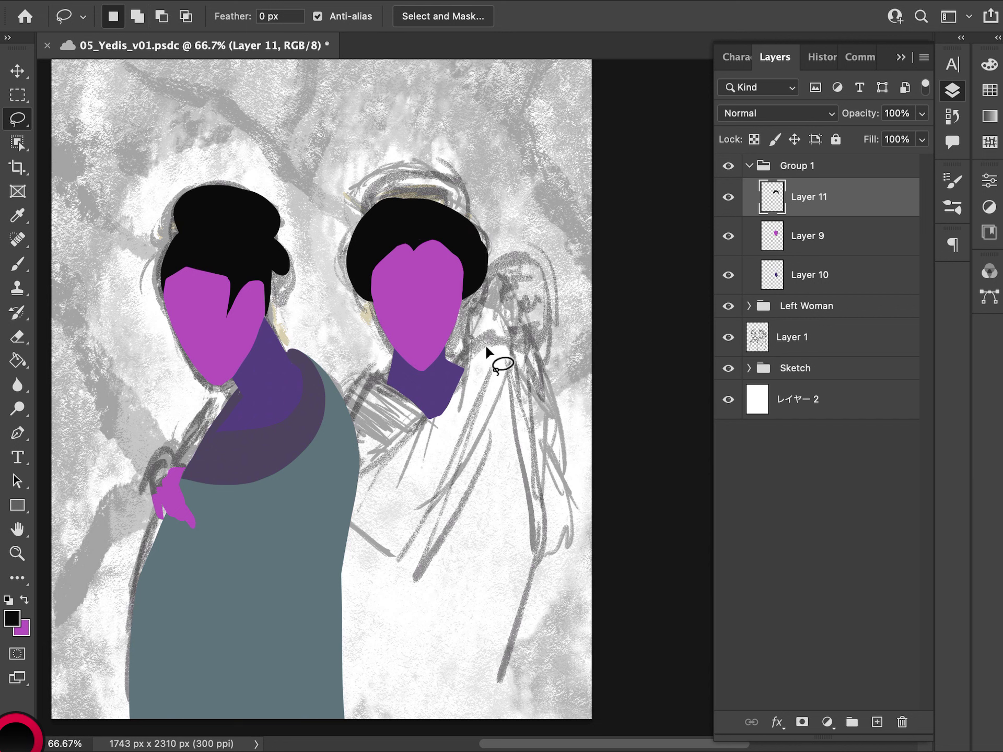
pyautogui.moveTo(429, 234)
pyautogui.mouseDown()
pyautogui.moveTo(464, 262)
pyautogui.moveTo(473, 244)
pyautogui.moveTo(475, 262)
pyautogui.moveTo(474, 249)
pyautogui.mouseUp()
pyautogui.hotkey('alt', 'BackSpace')
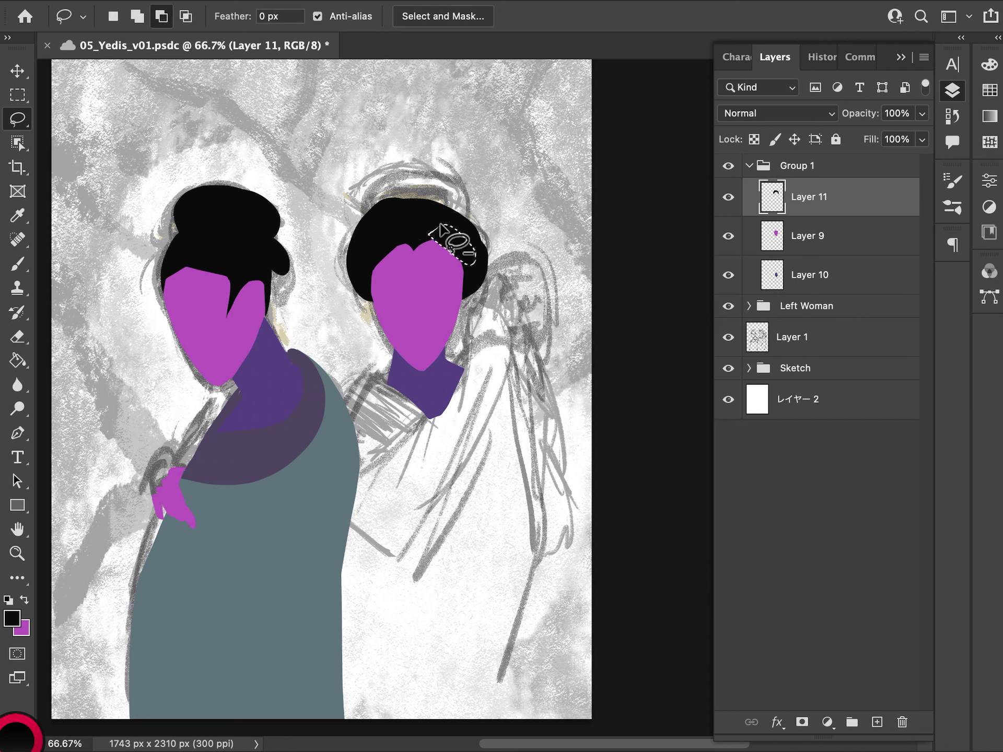
pyautogui.hotkey('ctrl', 'd')
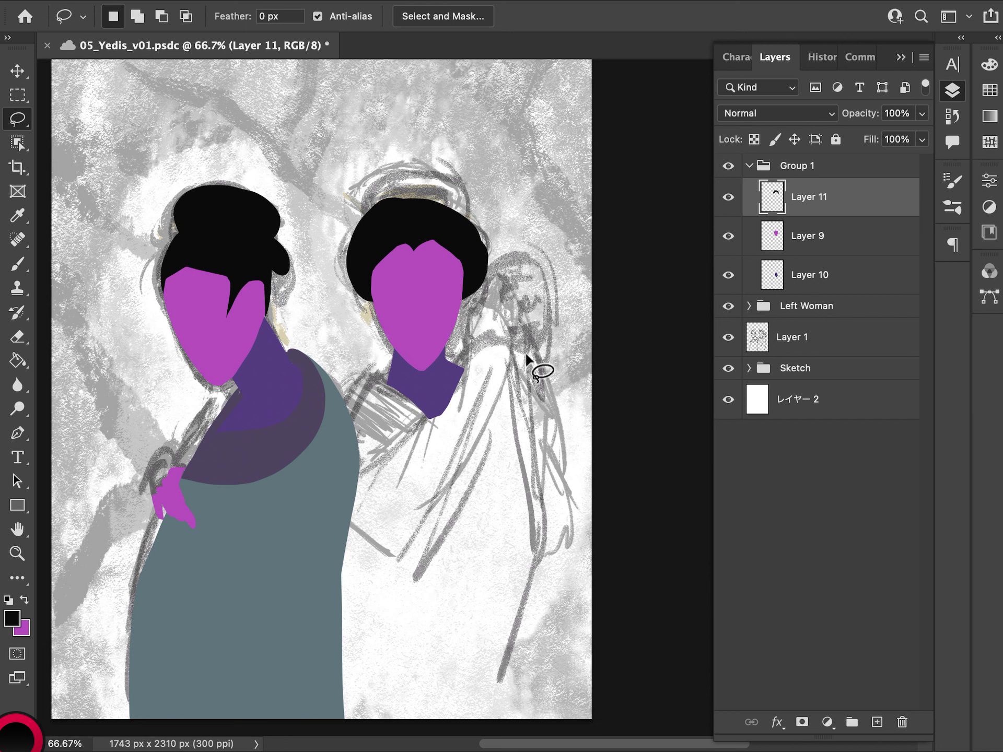
# Fill the remaining pale slivers and small gaps along the hairline with black
pyautogui.moveTo(420, 243); pyautogui.dragTo(447, 242)
pyautogui.hotkey('ctrl', 'd')
pyautogui.moveTo(414, 246); pyautogui.dragTo(454, 238)
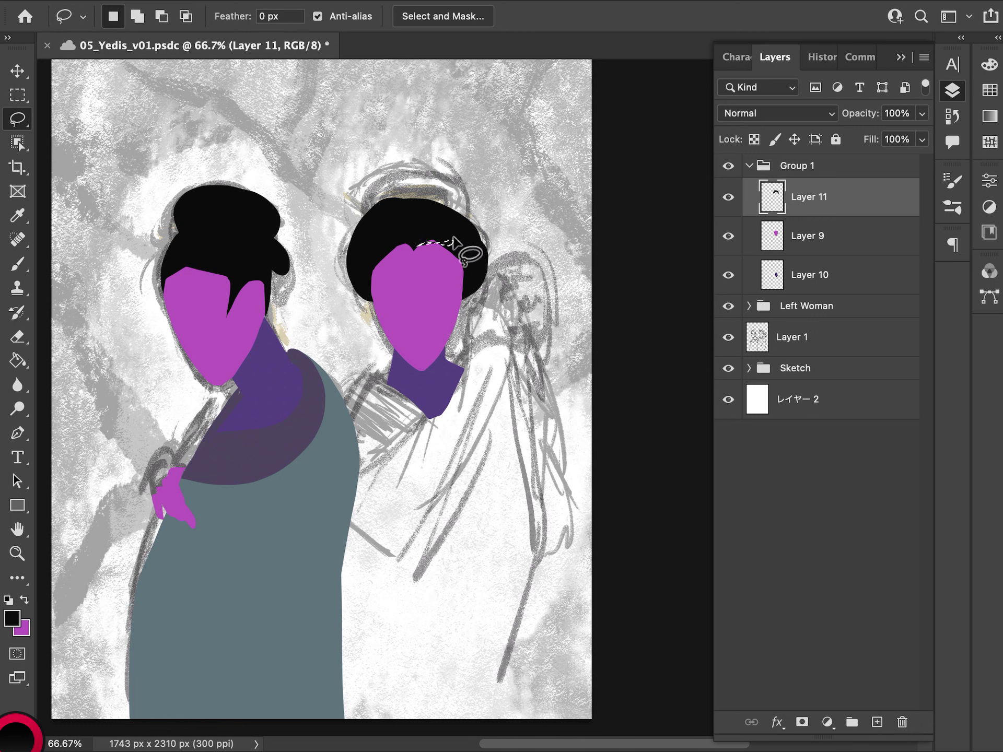
pyautogui.hotkey('alt', 'BackSpace')
pyautogui.hotkey('ctrl', 'd')
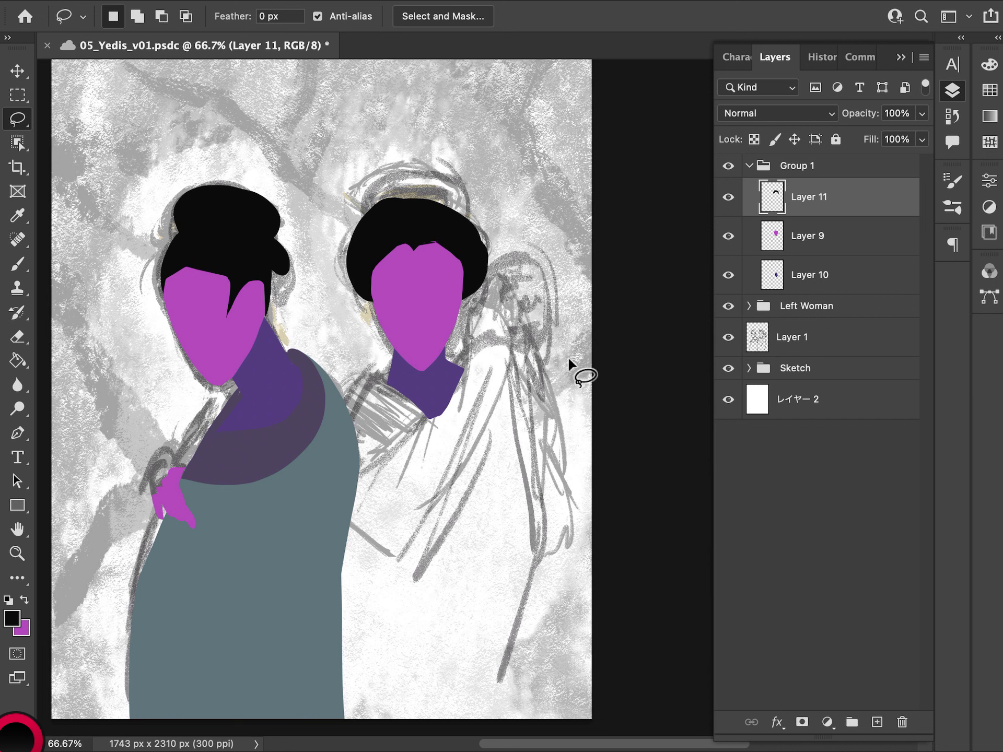
pyautogui.moveTo(429, 242)
pyautogui.mouseDown()
pyautogui.moveTo(442, 235)
pyautogui.moveTo(435, 242)
pyautogui.moveTo(423, 222)
pyautogui.mouseUp()
pyautogui.hotkey('alt', 'BackSpace')
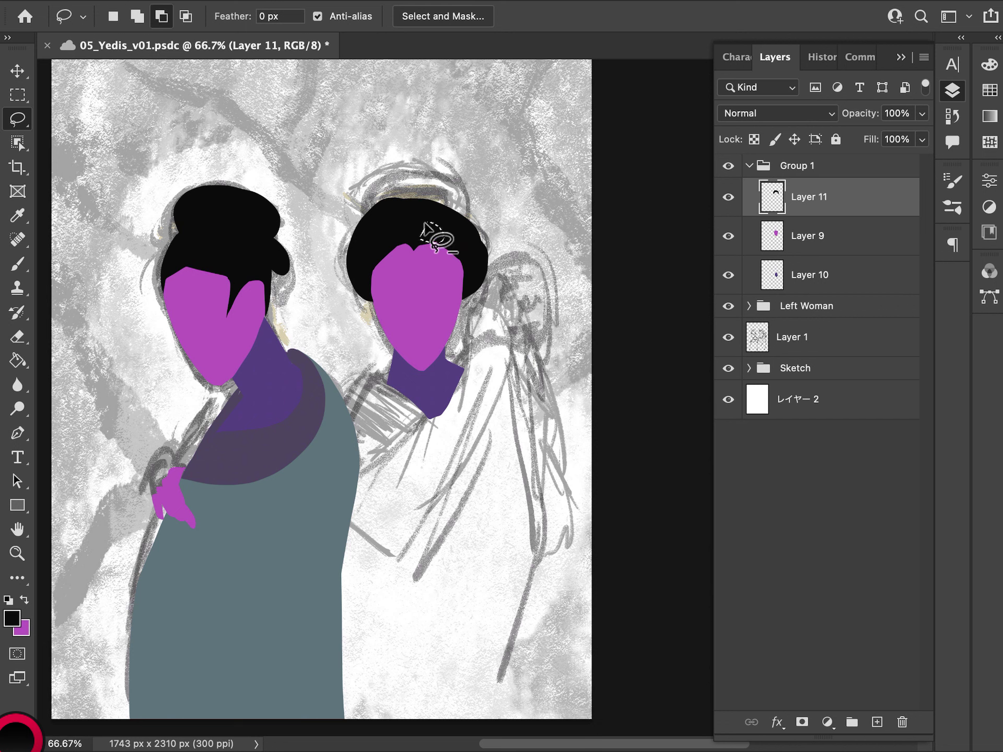
pyautogui.press('super+d')
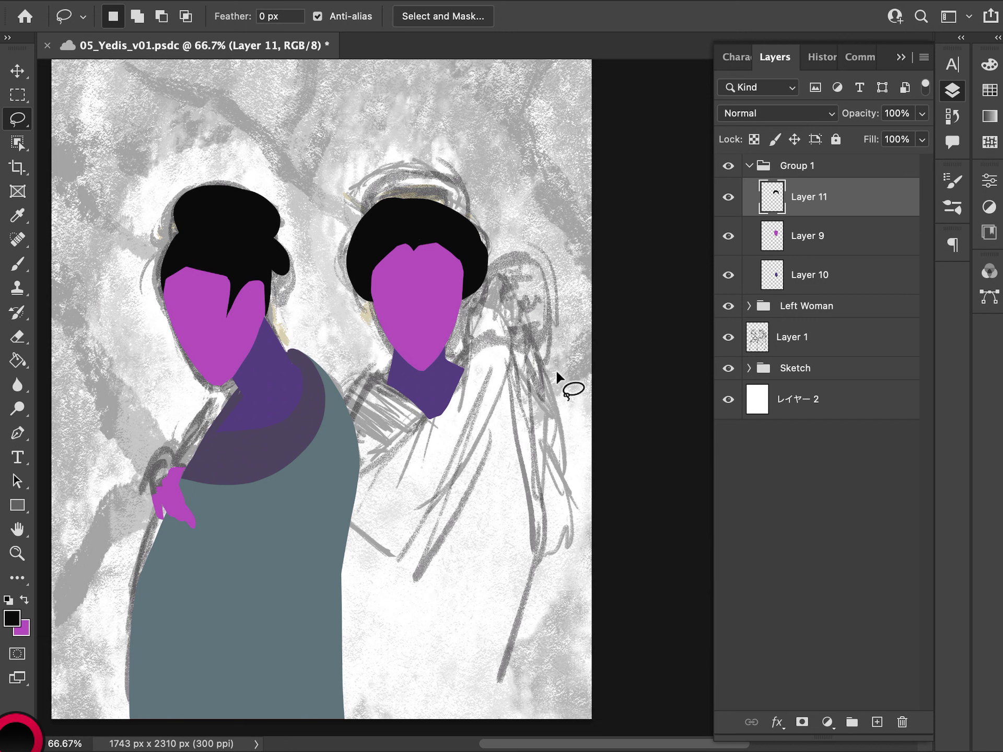
pyautogui.moveTo(459, 253)
pyautogui.mouseDown()
pyautogui.moveTo(461, 296)
pyautogui.moveTo(462, 247)
pyautogui.mouseUp()
pyautogui.hotkey('alt', 'BackSpace')
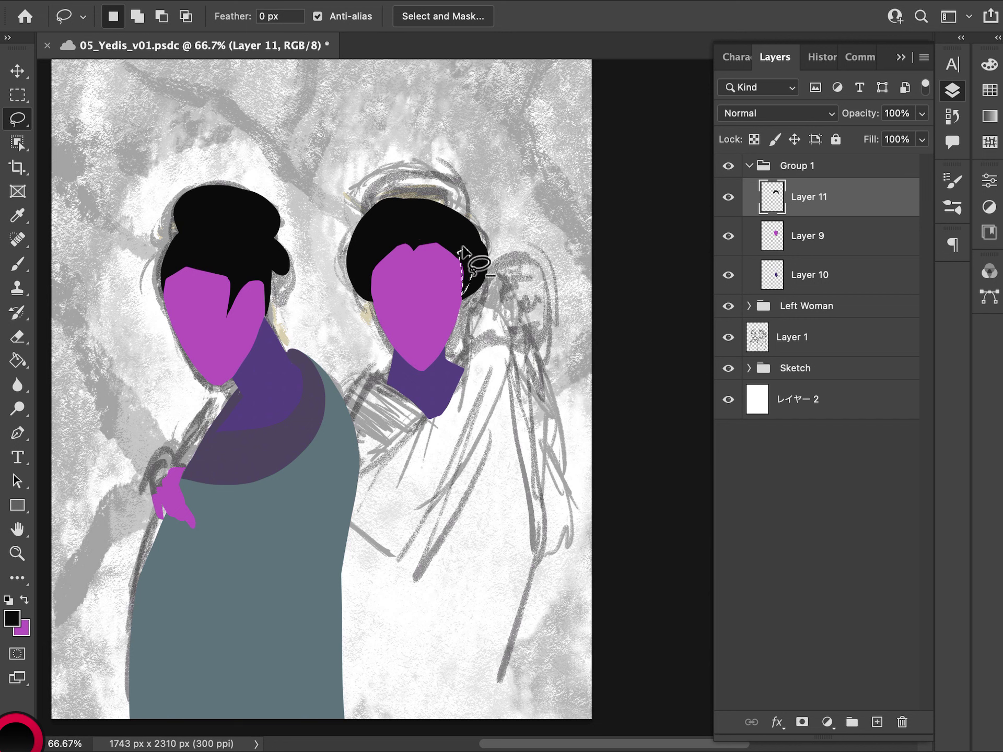
pyautogui.press('super+d')
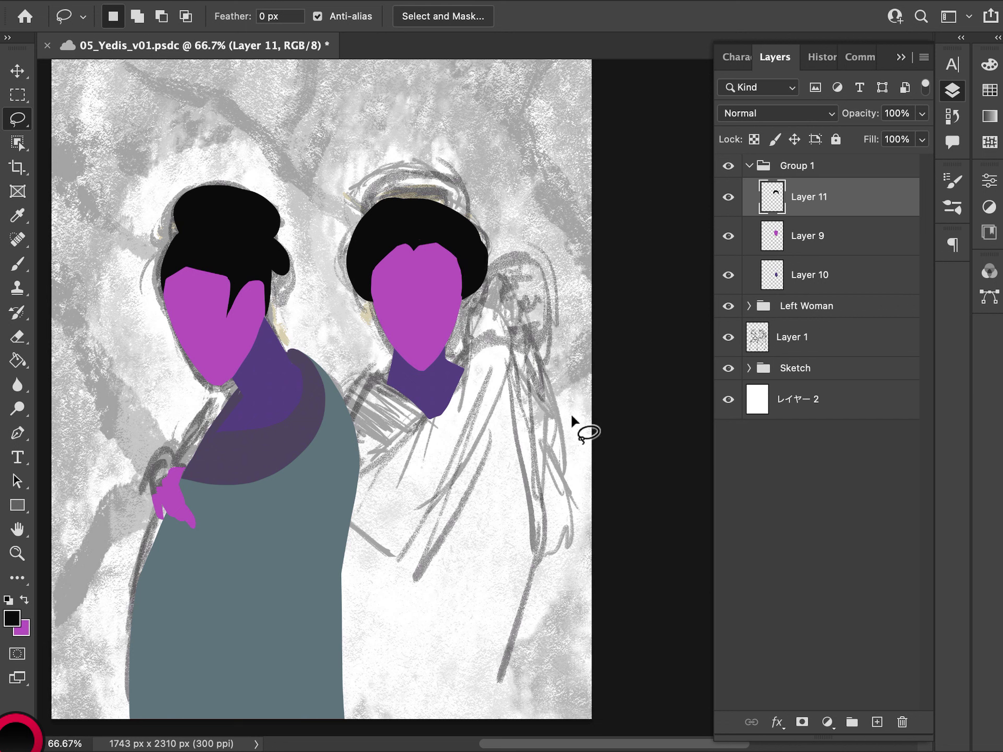
# Shift the hairline notch left so it sits above the face centre
pyautogui.moveTo(432, 245)
pyautogui.mouseDown()
pyautogui.moveTo(441, 246)
pyautogui.moveTo(434, 262)
pyautogui.mouseUp()
pyautogui.press('v')
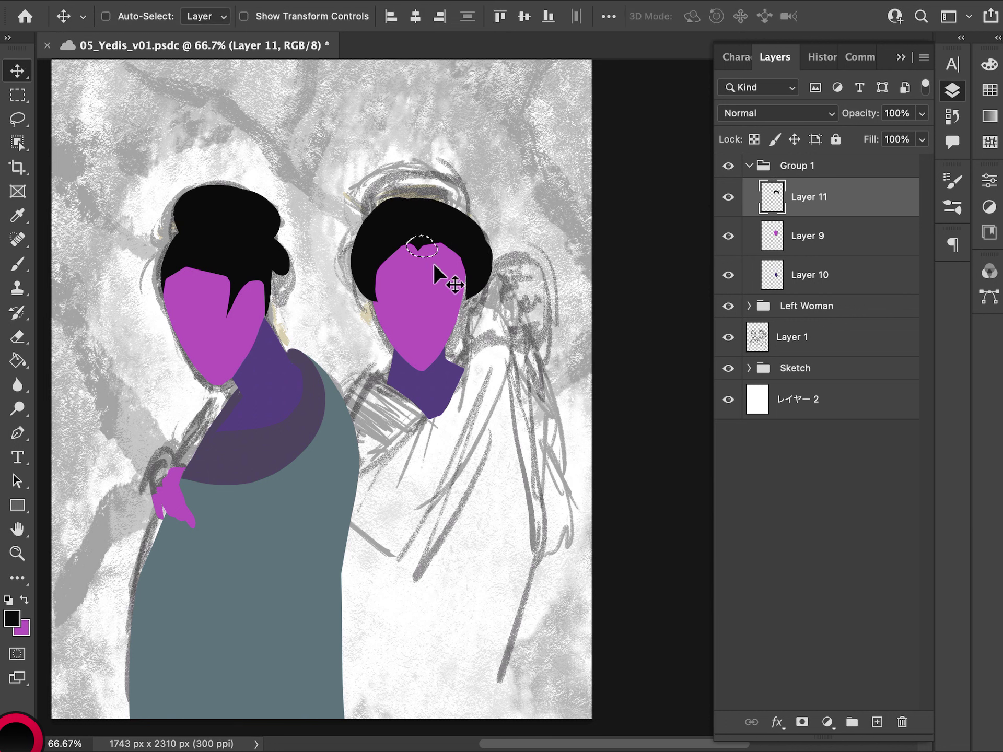
pyautogui.hotkey('shift', 'Left')
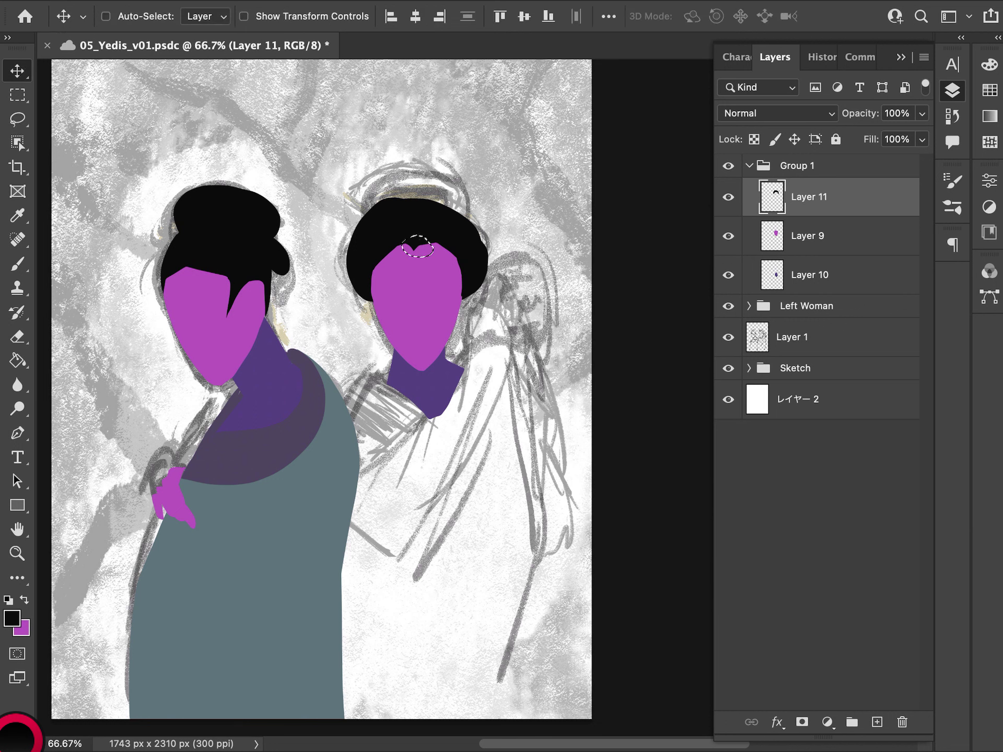
pyautogui.moveTo(437, 255)
pyautogui.mouseDown()
pyautogui.moveTo(445, 259)
pyautogui.moveTo(422, 249)
pyautogui.mouseUp()
pyautogui.press('m')
pyautogui.click(470, 356)
pyautogui.press('l')
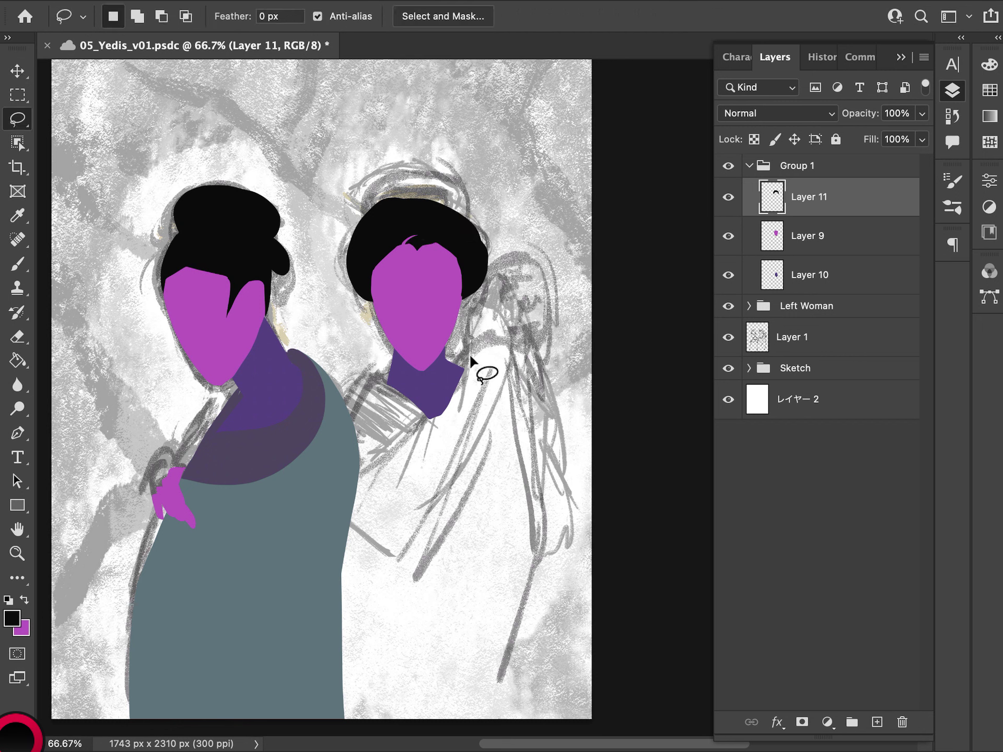
# Fill the purple sliver and a hairline gap in the right woman's hair black
pyautogui.moveTo(398, 246); pyautogui.dragTo(412, 227)
pyautogui.hotkey('alt', 'BackSpace')
pyautogui.press('super+d')
pyautogui.moveTo(428, 242)
pyautogui.mouseDown()
pyautogui.moveTo(451, 234)
pyautogui.moveTo(432, 242)
pyautogui.moveTo(454, 244)
pyautogui.moveTo(435, 222)
pyautogui.mouseUp()
pyautogui.hotkey('alt', 'BackSpace')
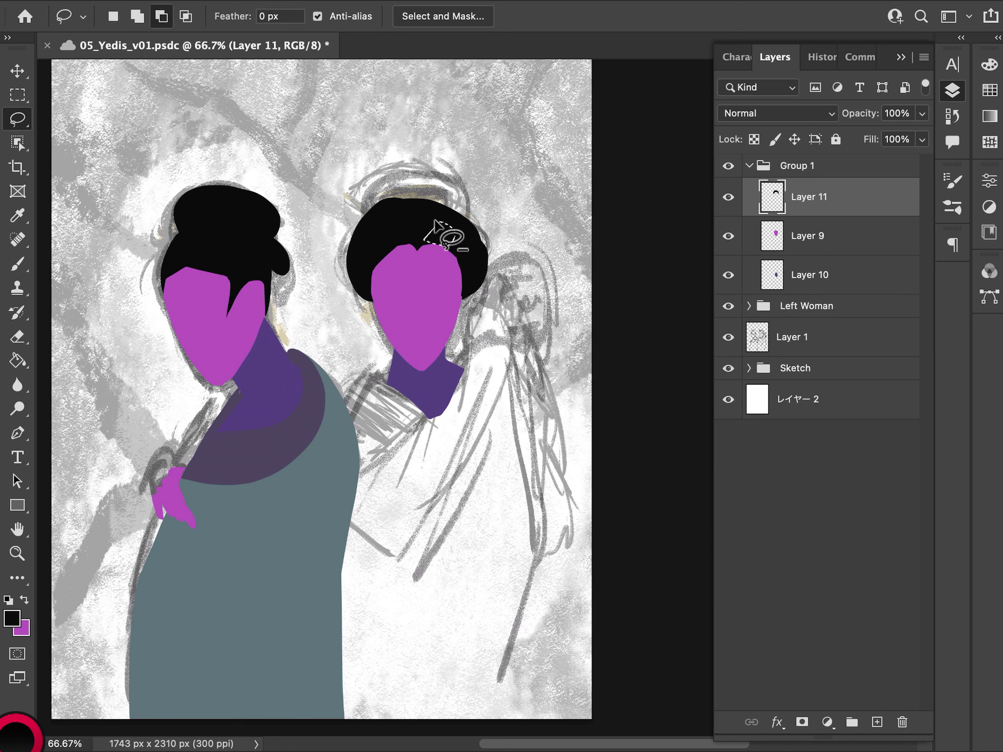
pyautogui.press('super+d')
# Add a raised black area along the top of the hair
pyautogui.moveTo(486, 268)
pyautogui.mouseDown()
pyautogui.moveTo(486, 251)
pyautogui.moveTo(456, 221)
pyautogui.mouseUp()
pyautogui.moveTo(488, 268)
pyautogui.mouseDown()
pyautogui.moveTo(480, 234)
pyautogui.moveTo(393, 198)
pyautogui.moveTo(377, 204)
pyautogui.mouseUp()
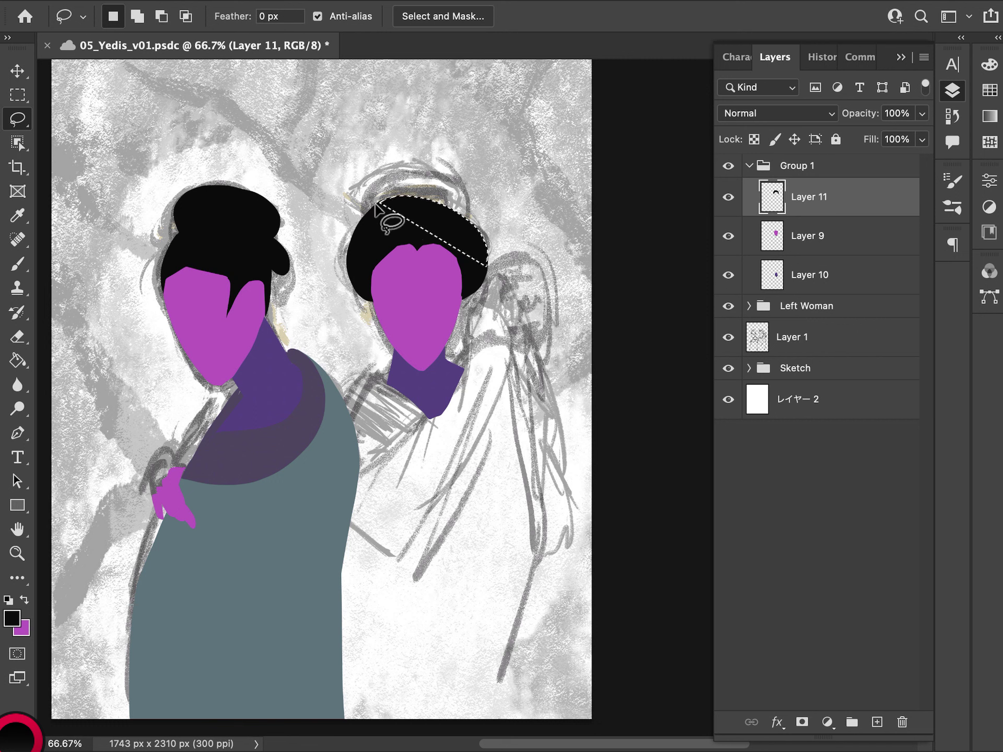
pyautogui.press('super+d')
pyautogui.moveTo(486, 259)
pyautogui.mouseDown()
pyautogui.moveTo(472, 222)
pyautogui.moveTo(393, 209)
pyautogui.mouseUp()
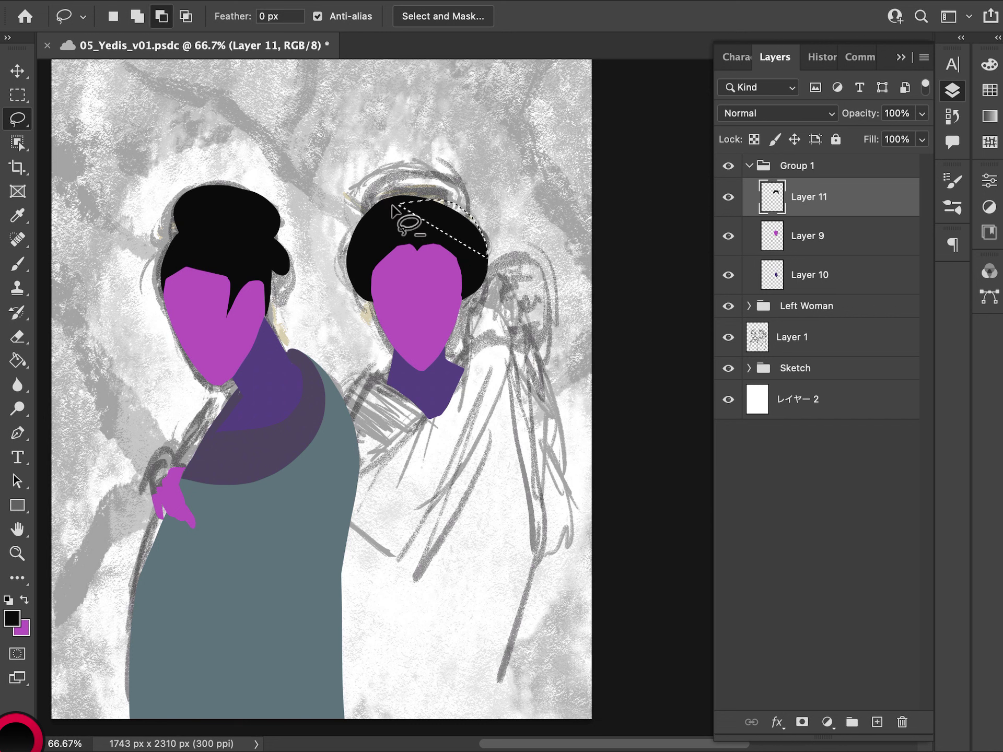
pyautogui.hotkey('alt', 'BackSpace')
pyautogui.press('super+d')
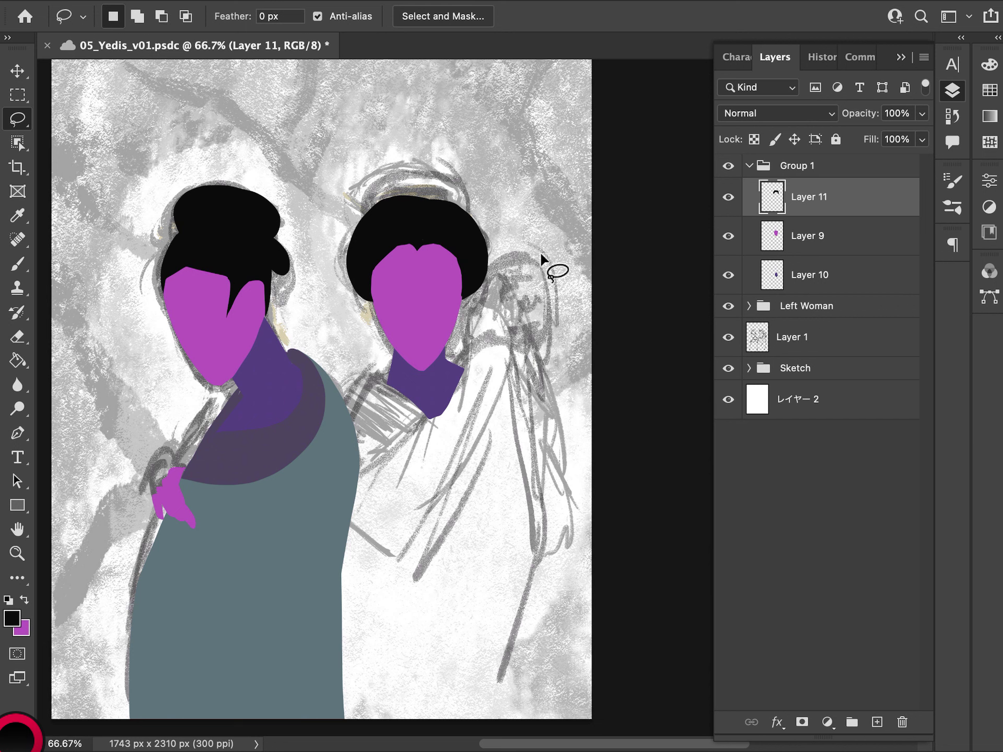
# Build the black bun over the top of the head, including its top-right edge
pyautogui.moveTo(372, 207)
pyautogui.mouseDown()
pyautogui.moveTo(402, 165)
pyautogui.moveTo(447, 162)
pyautogui.moveTo(463, 184)
pyautogui.mouseUp()
pyautogui.moveTo(368, 222)
pyautogui.mouseDown()
pyautogui.moveTo(369, 191)
pyautogui.moveTo(403, 167)
pyautogui.moveTo(431, 166)
pyautogui.moveTo(467, 229)
pyautogui.mouseUp()
pyautogui.hotkey('alt', 'BackSpace')
pyautogui.press('super+d')
pyautogui.moveTo(423, 170)
pyautogui.mouseDown()
pyautogui.moveTo(478, 217)
pyautogui.moveTo(471, 228)
pyautogui.moveTo(430, 172)
pyautogui.moveTo(459, 193)
pyautogui.moveTo(426, 170)
pyautogui.moveTo(465, 227)
pyautogui.mouseUp()
pyautogui.hotkey('alt', 'BackSpace')
pyautogui.press('super+d')
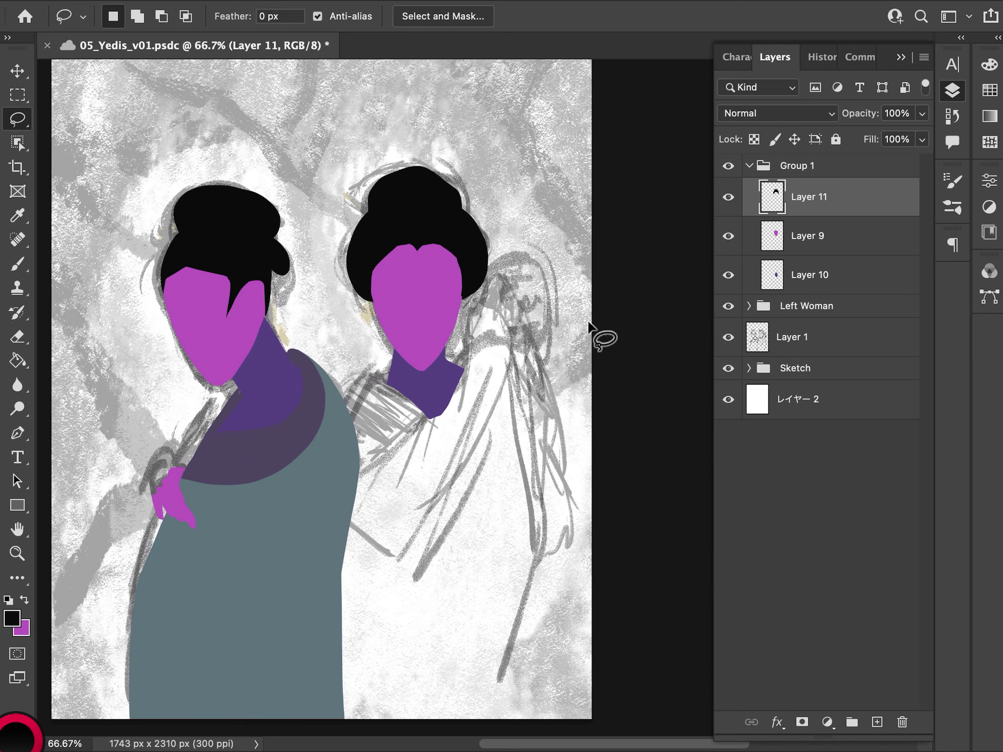
pyautogui.press('super+z')
pyautogui.hotkey('alt', 'BackSpace')
pyautogui.press('super+d')
# Toggle the hair layer's visibility to check it, then add a new layer above Layer 11
pyautogui.click(727, 197)
pyautogui.click(728, 198)
pyautogui.click(848, 172)
pyautogui.click(838, 203)
pyautogui.click(877, 723)
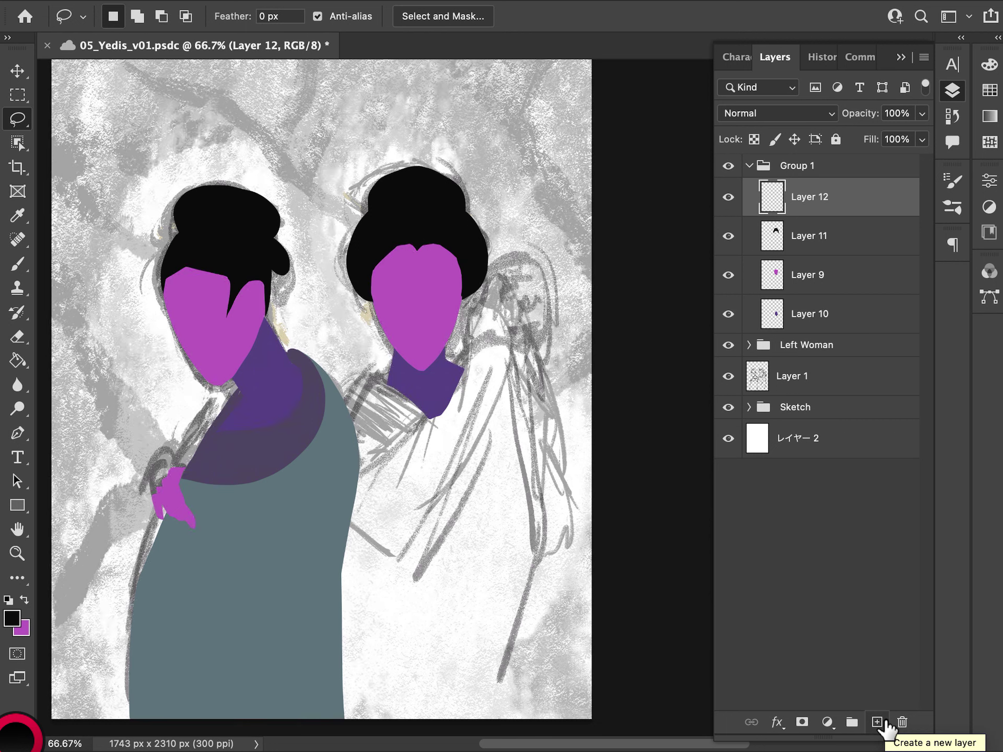
# Fill a collar band across the right shoulder with olive green a2a952
pyautogui.moveTo(355, 381)
pyautogui.mouseDown()
pyautogui.moveTo(409, 404)
pyautogui.moveTo(429, 427)
pyautogui.moveTo(385, 378)
pyautogui.moveTo(433, 421)
pyautogui.mouseUp()
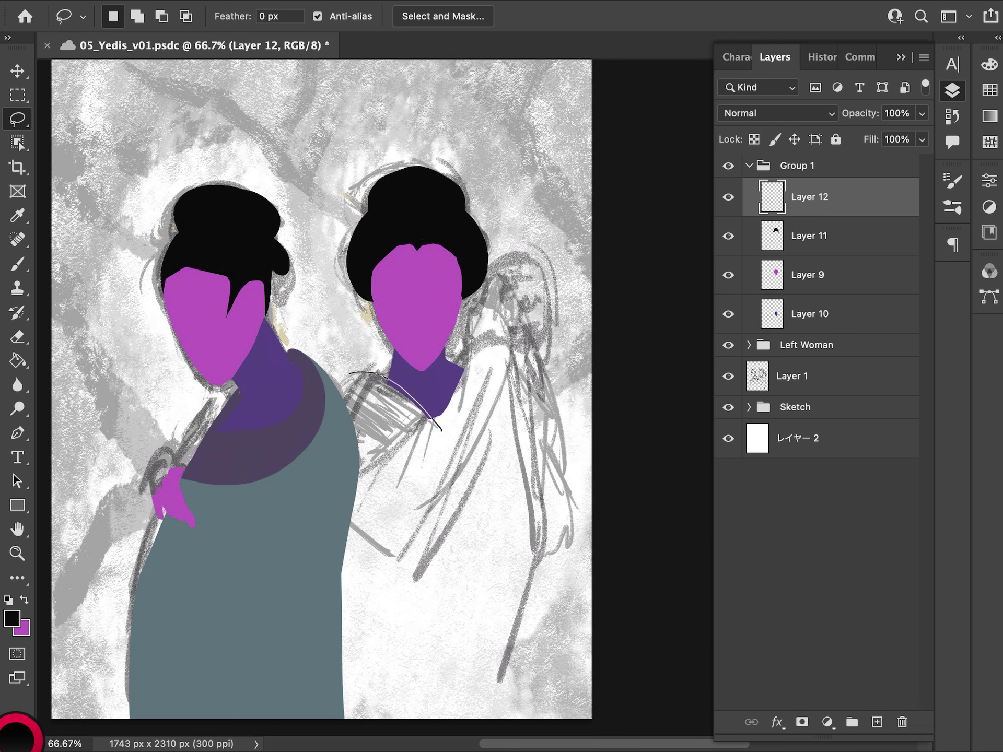
pyautogui.moveTo(434, 450)
pyautogui.mouseDown()
pyautogui.moveTo(382, 394)
pyautogui.moveTo(345, 374)
pyautogui.mouseUp()
pyautogui.click(12, 618)
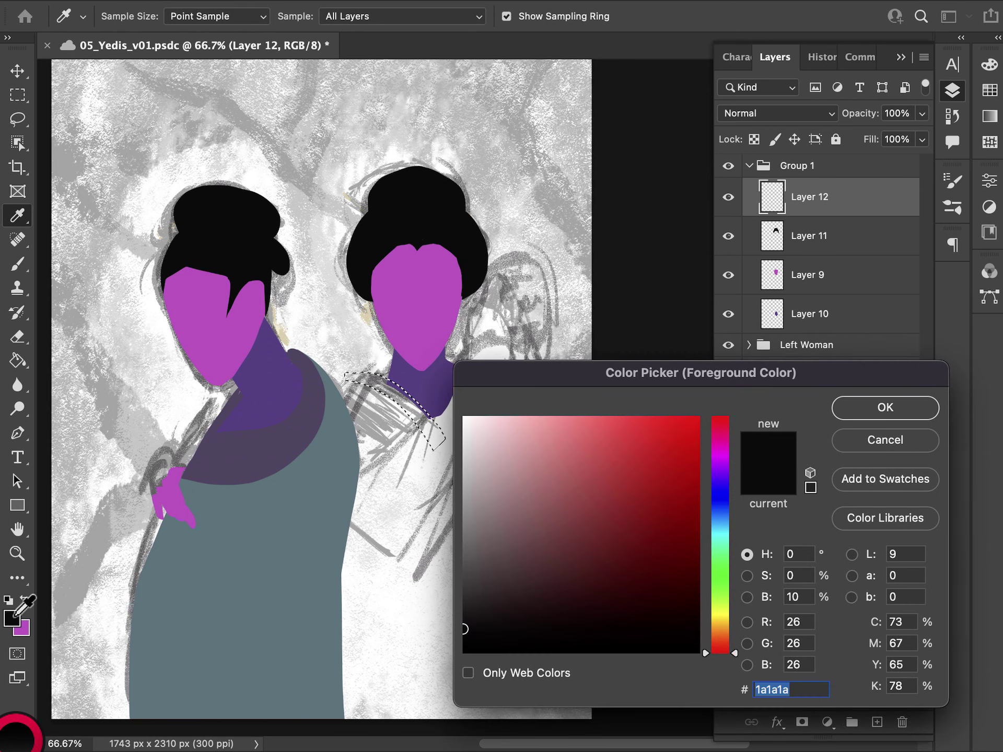
pyautogui.click(720, 610)
pyautogui.click(587, 492)
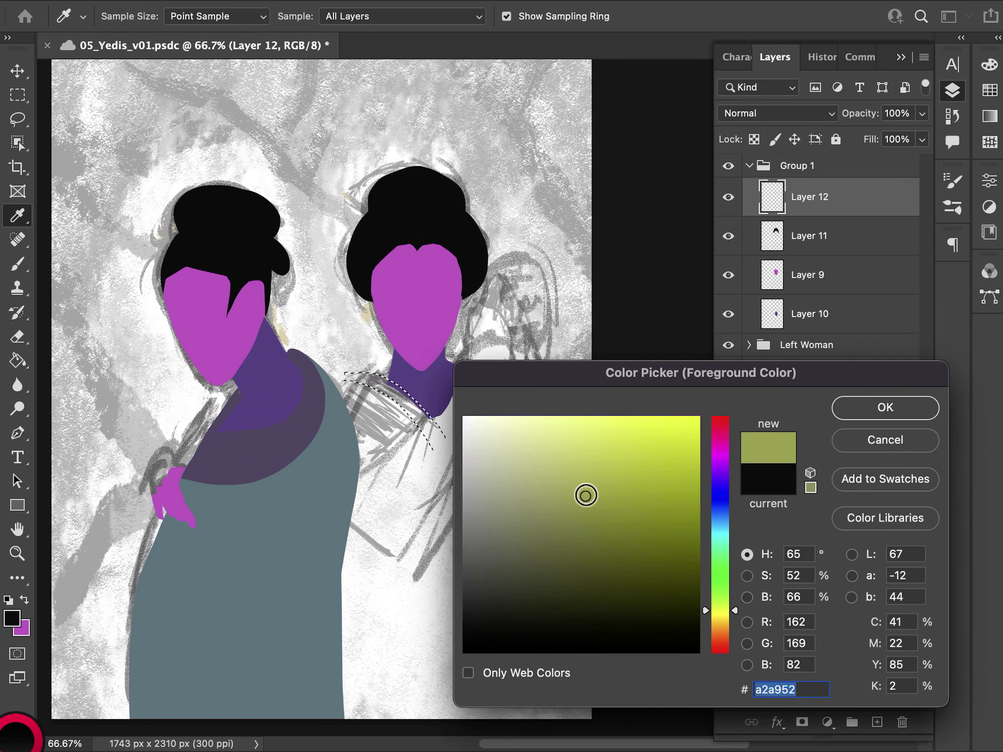
pyautogui.click(882, 410)
pyautogui.hotkey('alt', 'BackSpace')
pyautogui.click(639, 491)
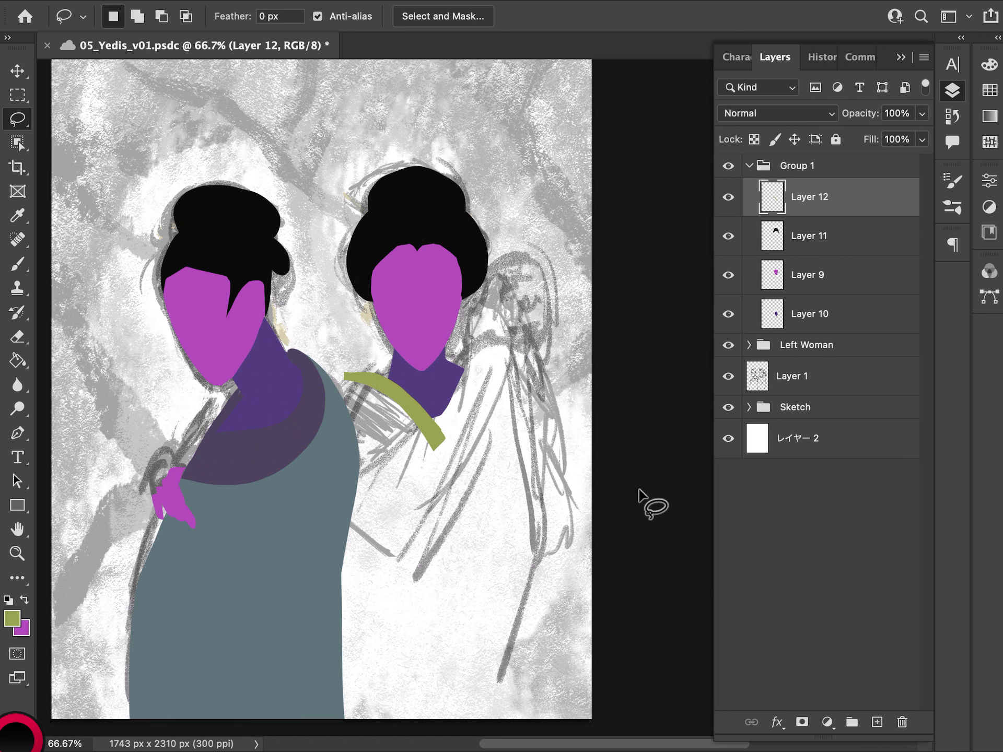
pyautogui.click(877, 722)
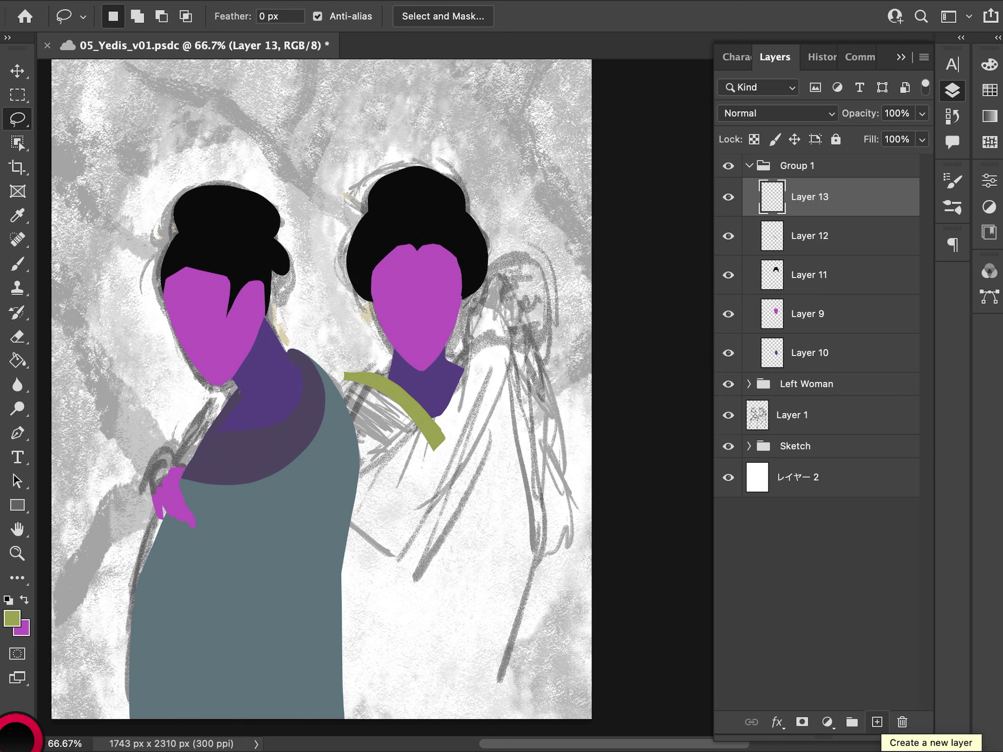
# Fill a strip under the green collar band with dark purple sampled from the left collar
pyautogui.moveTo(383, 388); pyautogui.dragTo(410, 410)
pyautogui.press('super+z')
pyautogui.moveTo(340, 375)
pyautogui.mouseDown()
pyautogui.moveTo(390, 390)
pyautogui.moveTo(438, 455)
pyautogui.moveTo(427, 467)
pyautogui.moveTo(396, 425)
pyautogui.moveTo(343, 387)
pyautogui.mouseUp()
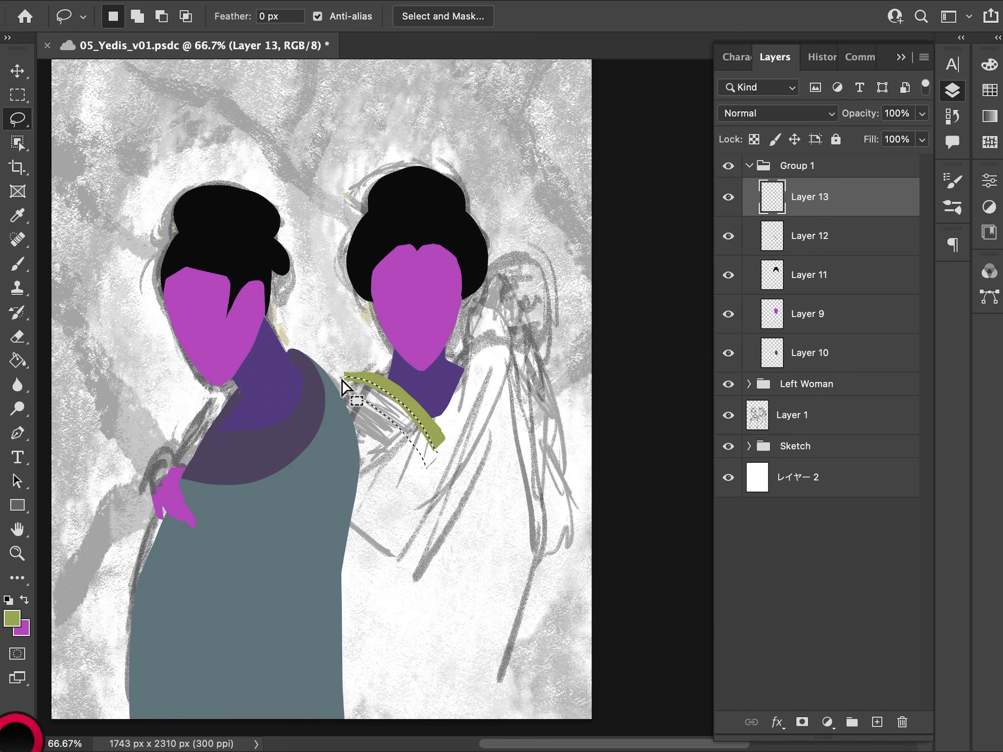
pyautogui.press('i')
pyautogui.click(303, 403)
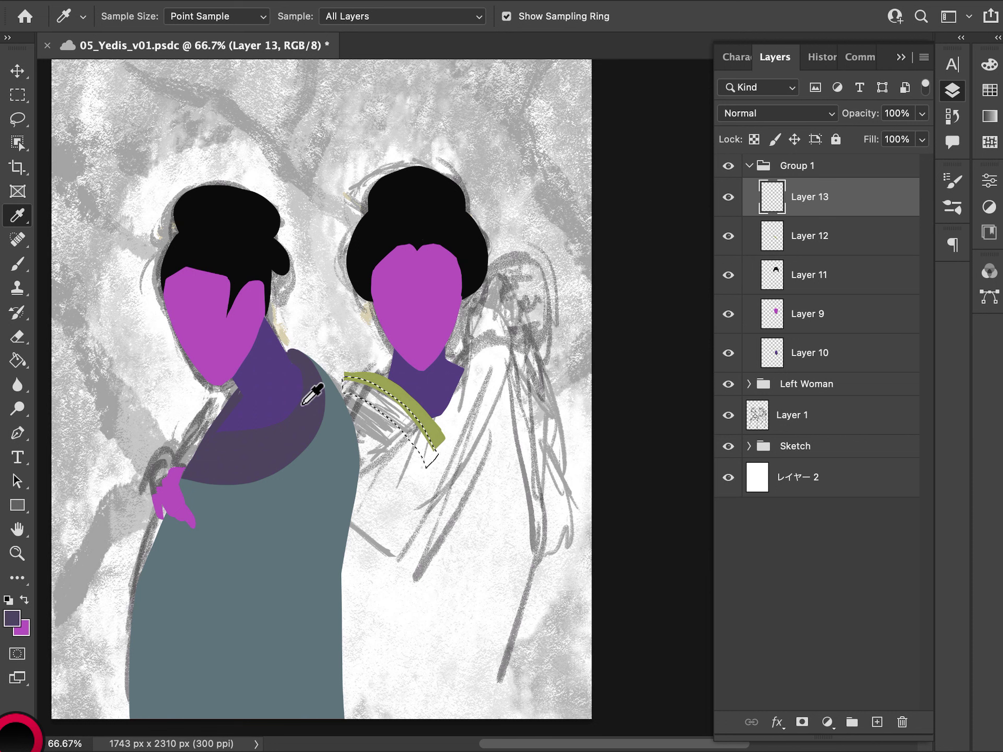
pyautogui.hotkey('alt', 'BackSpace')
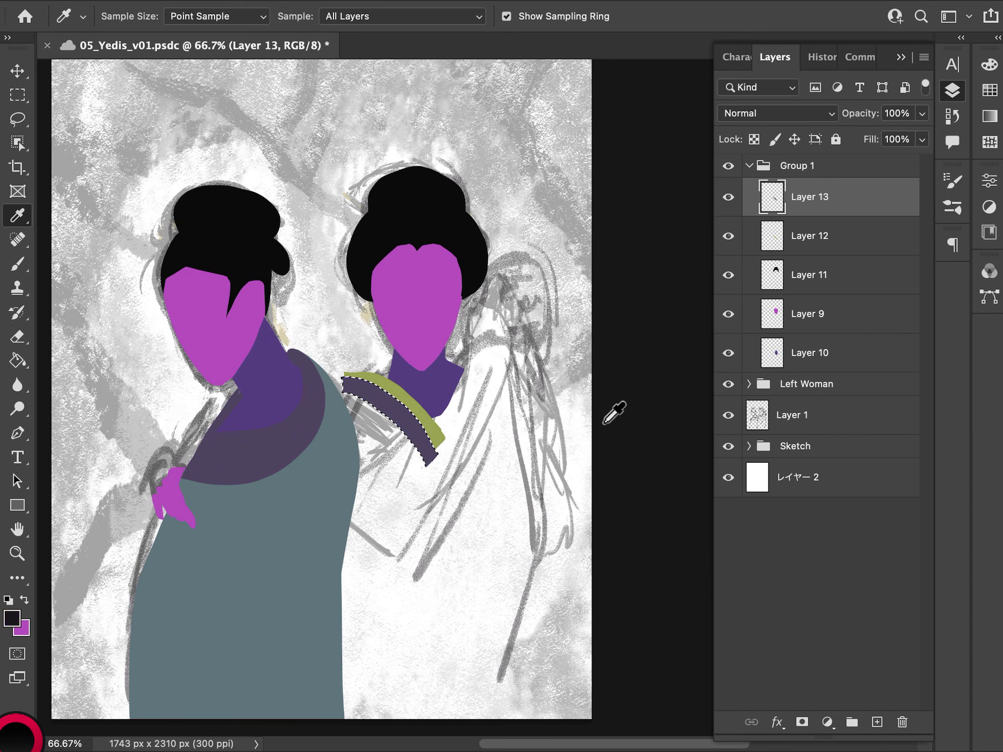
pyautogui.press('m')
pyautogui.hotkey('ctrl', 'd')
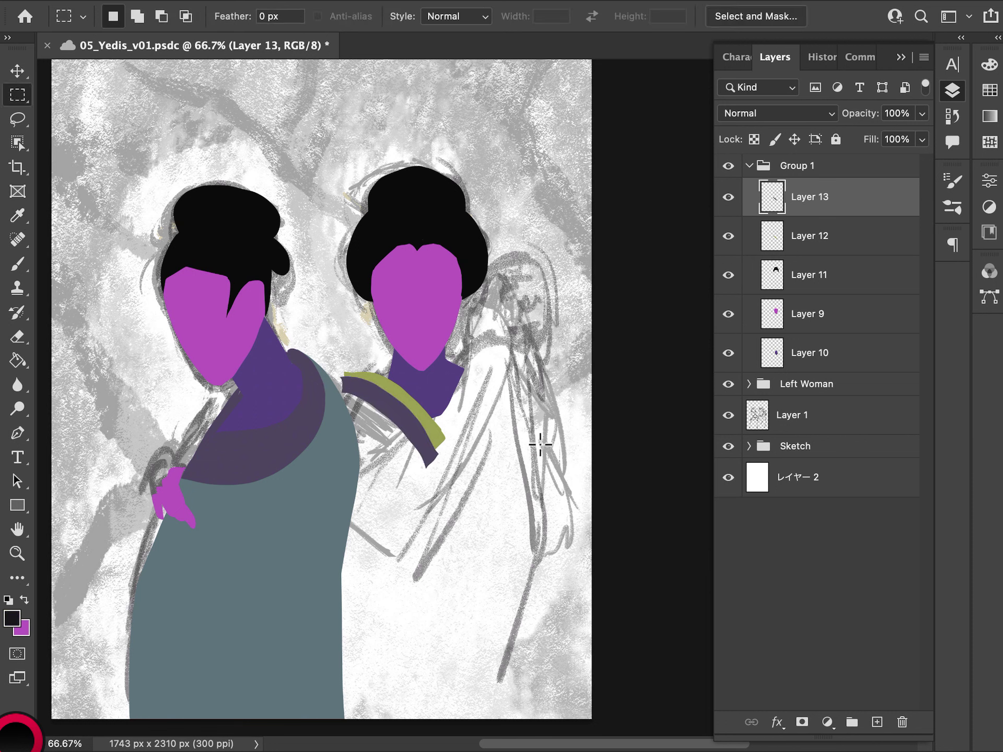
pyautogui.press('l')
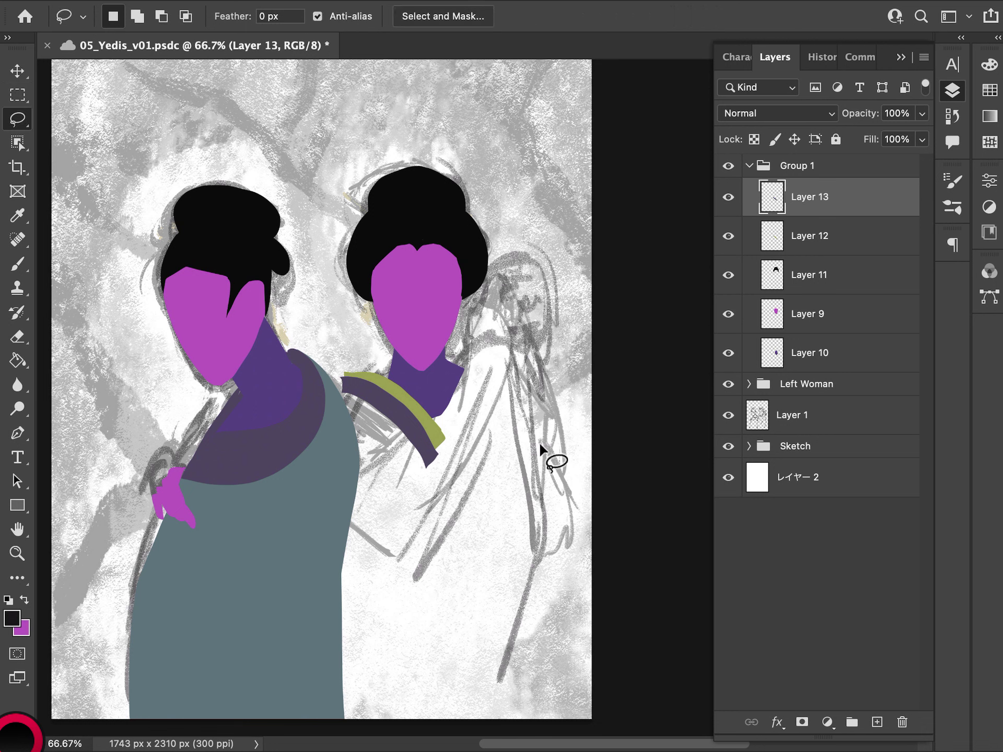
# Outline a small patch at the strip's left end and resample the dark purple
pyautogui.moveTo(346, 390); pyautogui.dragTo(353, 380)
pyautogui.press('i')
pyautogui.click(410, 416)
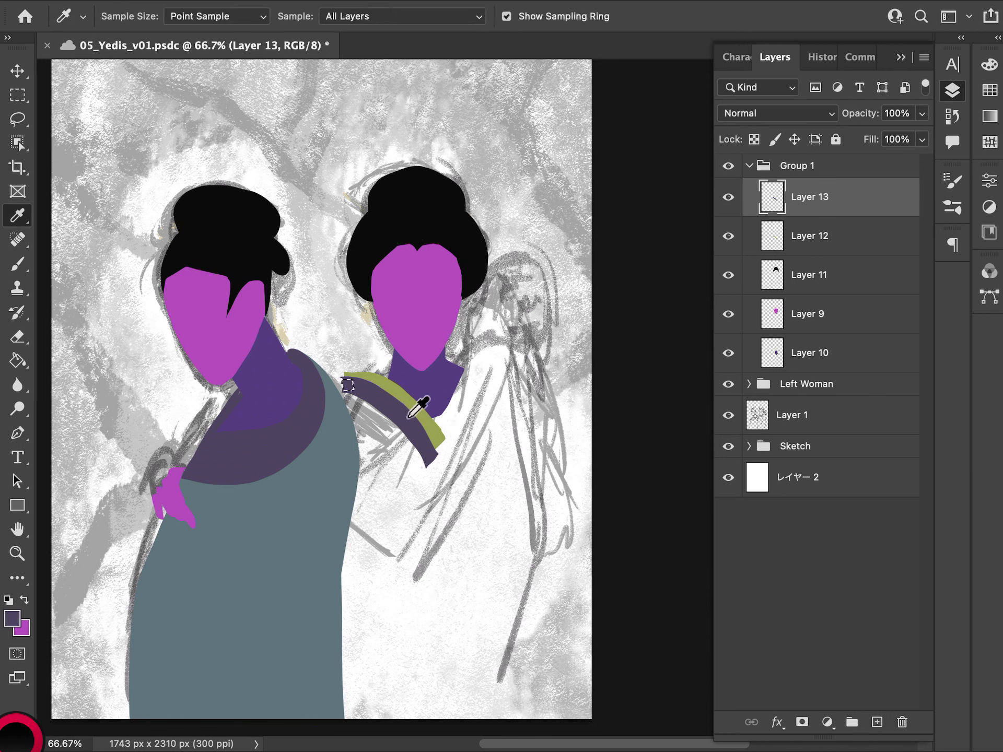
pyautogui.press('m')
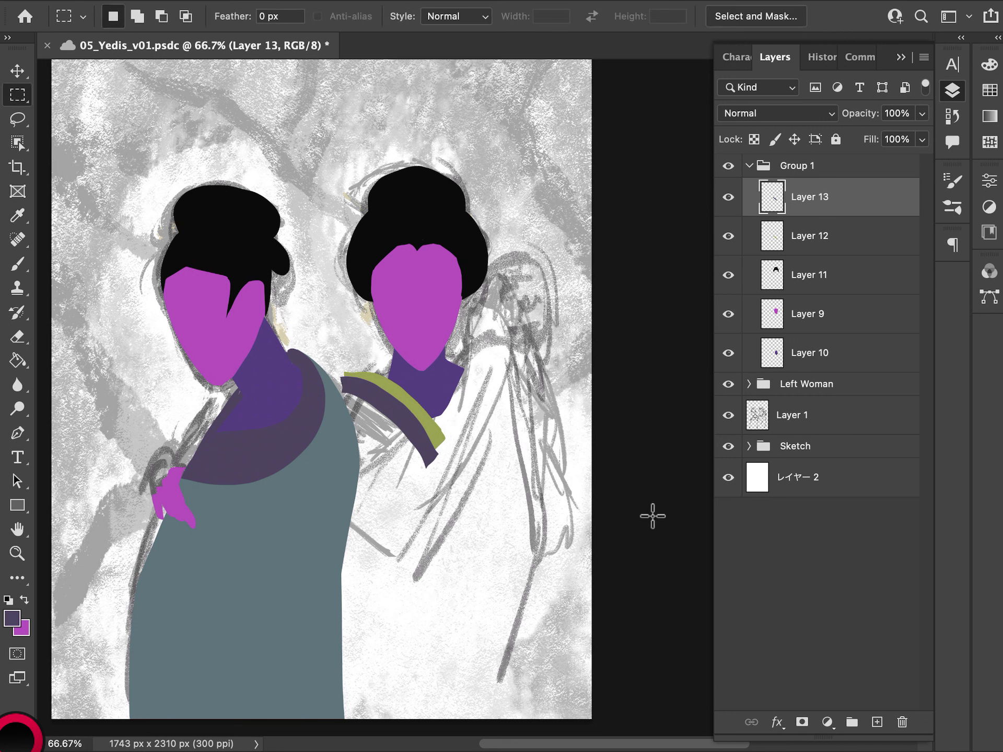
pyautogui.click(877, 722)
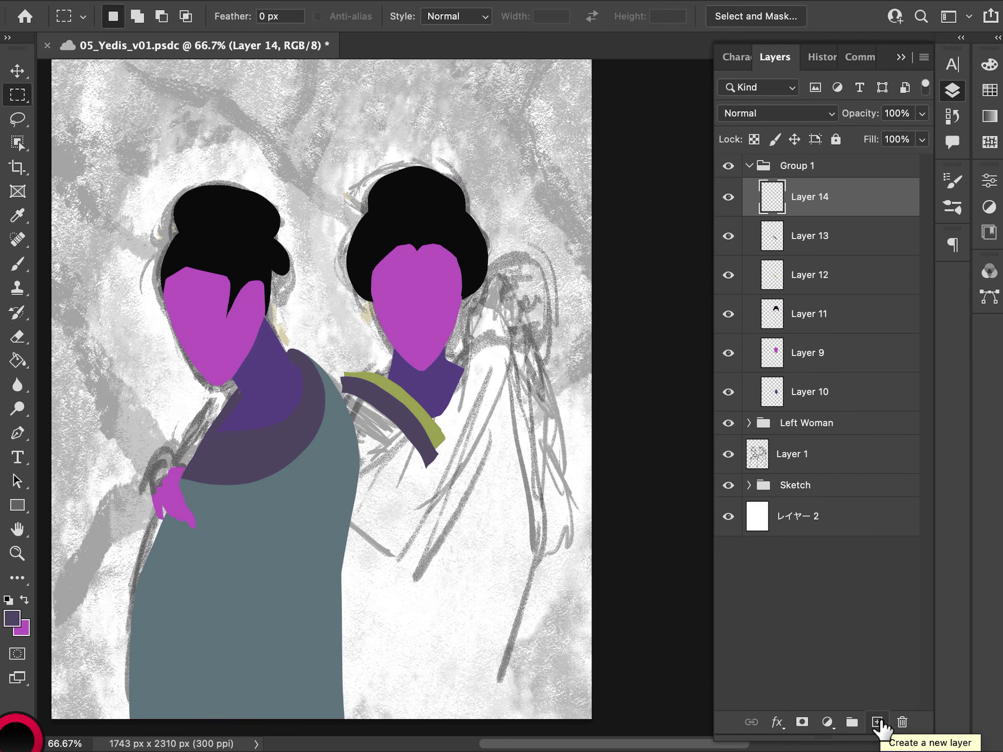
# Set the foreground to a brighter teal based on the sampled grey-teal robe colour
pyautogui.press('i')
pyautogui.click(312, 510)
pyautogui.click(14, 618)
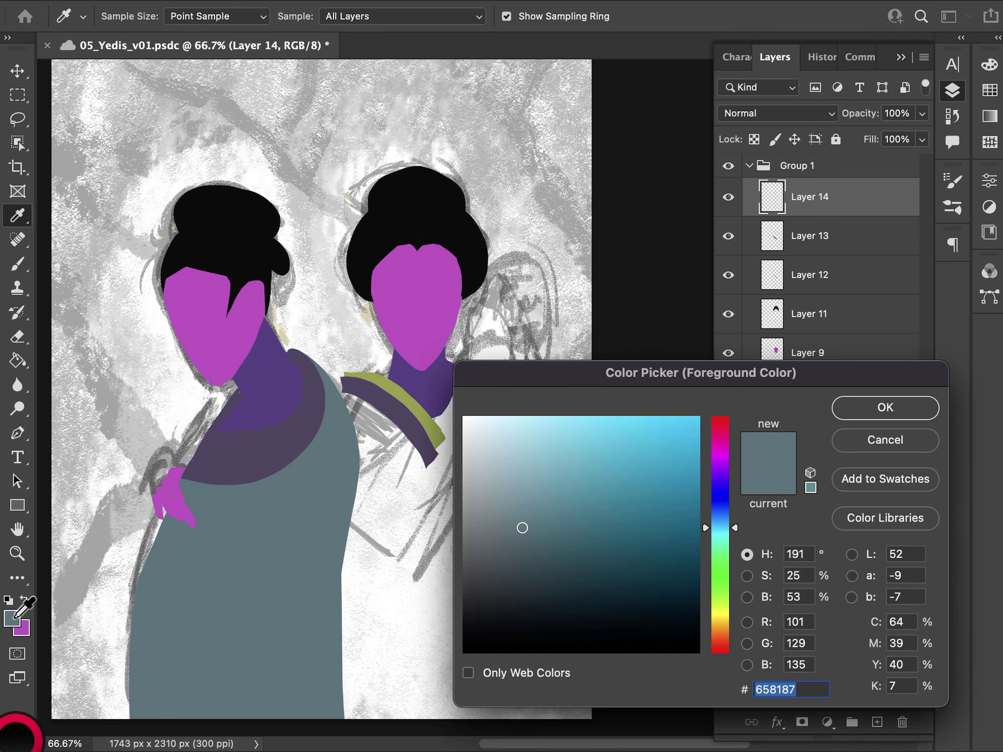
pyautogui.click(663, 471)
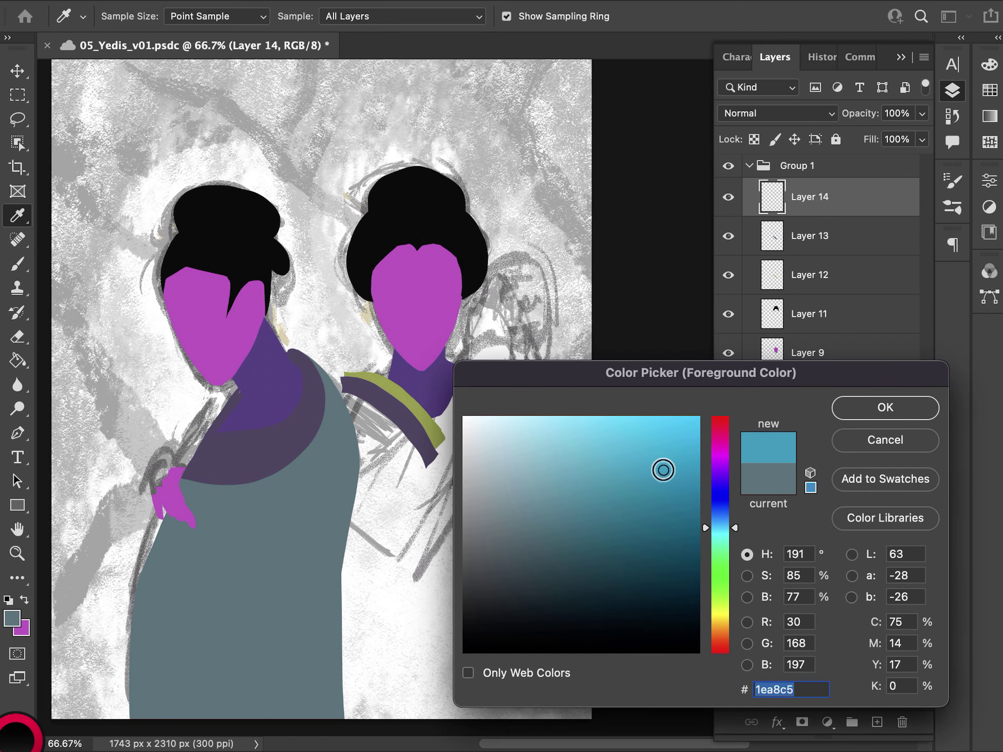
pyautogui.click(855, 413)
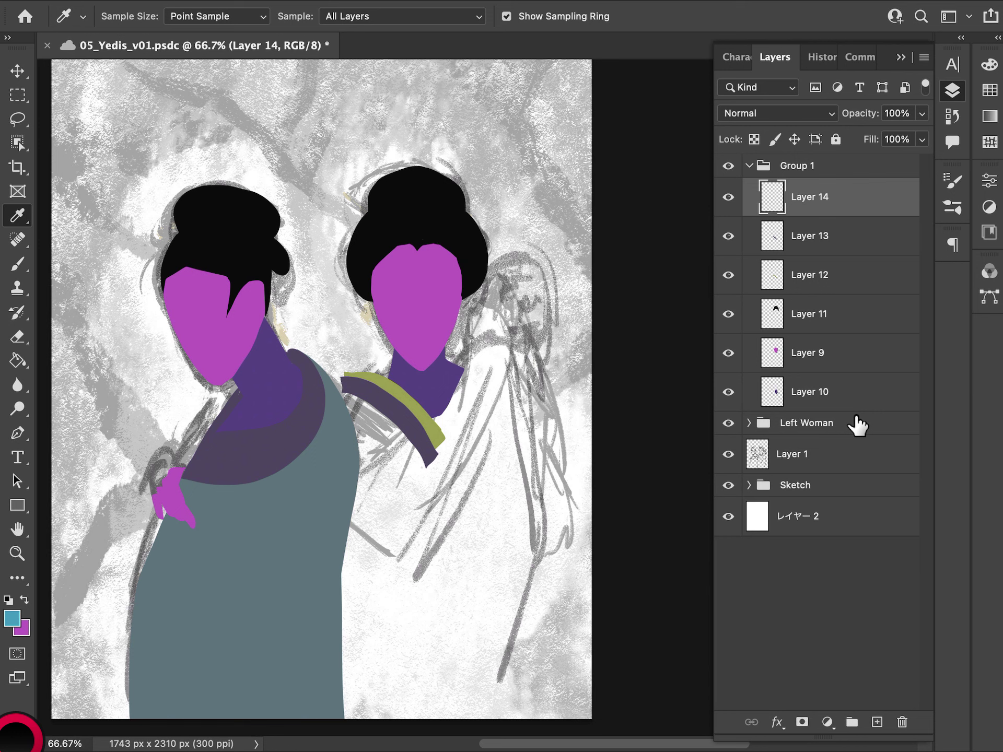
# Lasso the robe from the collar down over shoulder and sleeve, and fill it teal
pyautogui.press('l')
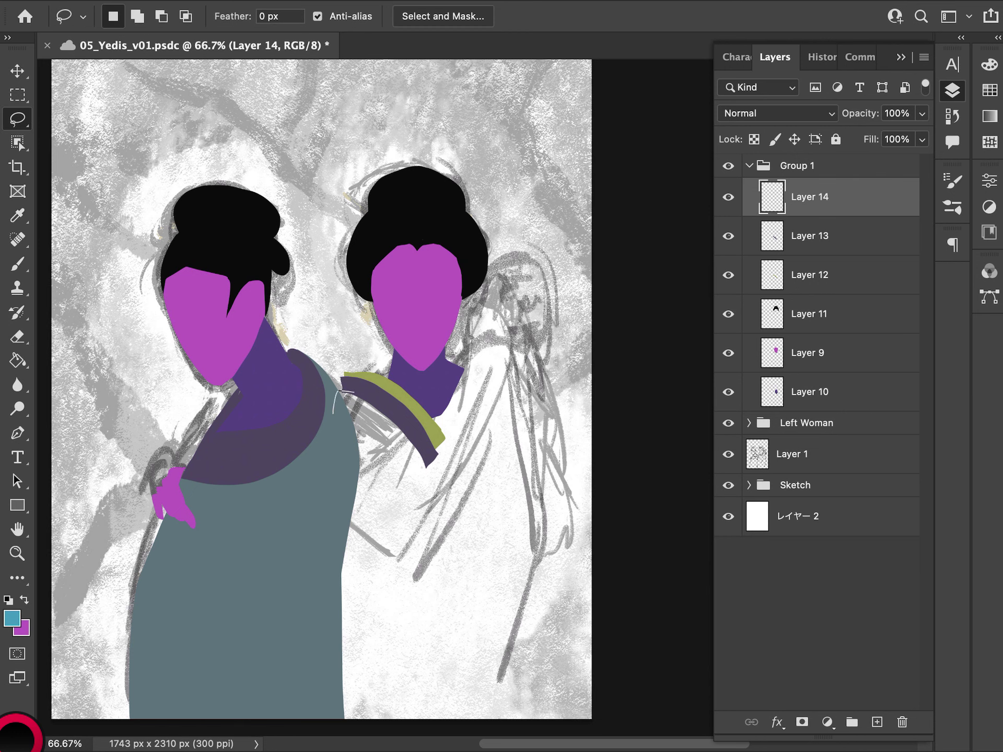
pyautogui.moveTo(332, 419); pyautogui.dragTo(314, 502)
pyautogui.press('super+d')
pyautogui.moveTo(341, 391)
pyautogui.mouseDown()
pyautogui.moveTo(308, 492)
pyautogui.moveTo(416, 640)
pyautogui.moveTo(449, 651)
pyautogui.moveTo(504, 584)
pyautogui.moveTo(515, 493)
pyautogui.moveTo(446, 472)
pyautogui.mouseUp()
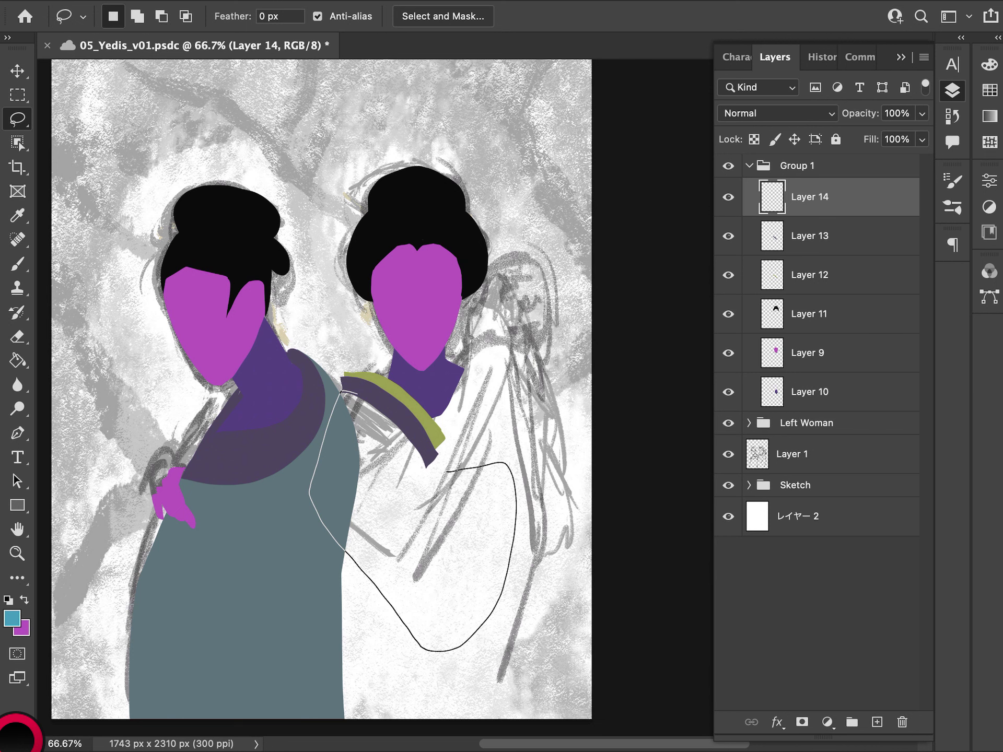
pyautogui.moveTo(431, 483)
pyautogui.mouseDown()
pyautogui.moveTo(399, 431)
pyautogui.moveTo(352, 396)
pyautogui.mouseUp()
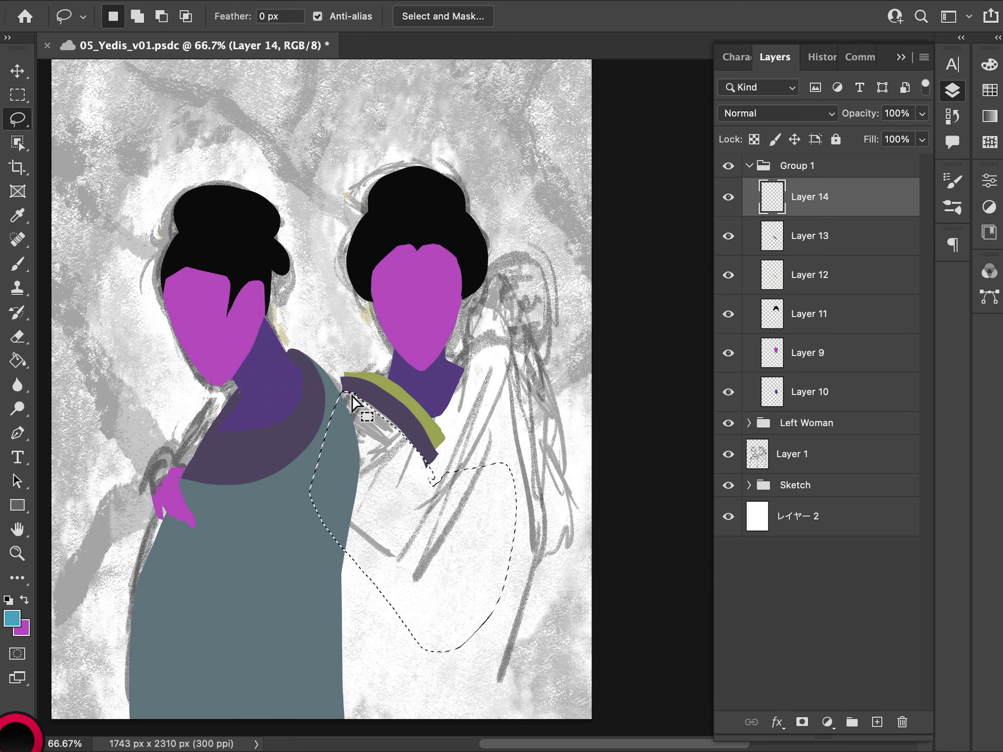
pyautogui.hotkey('alt', 'BackSpace')
pyautogui.press('super+d')
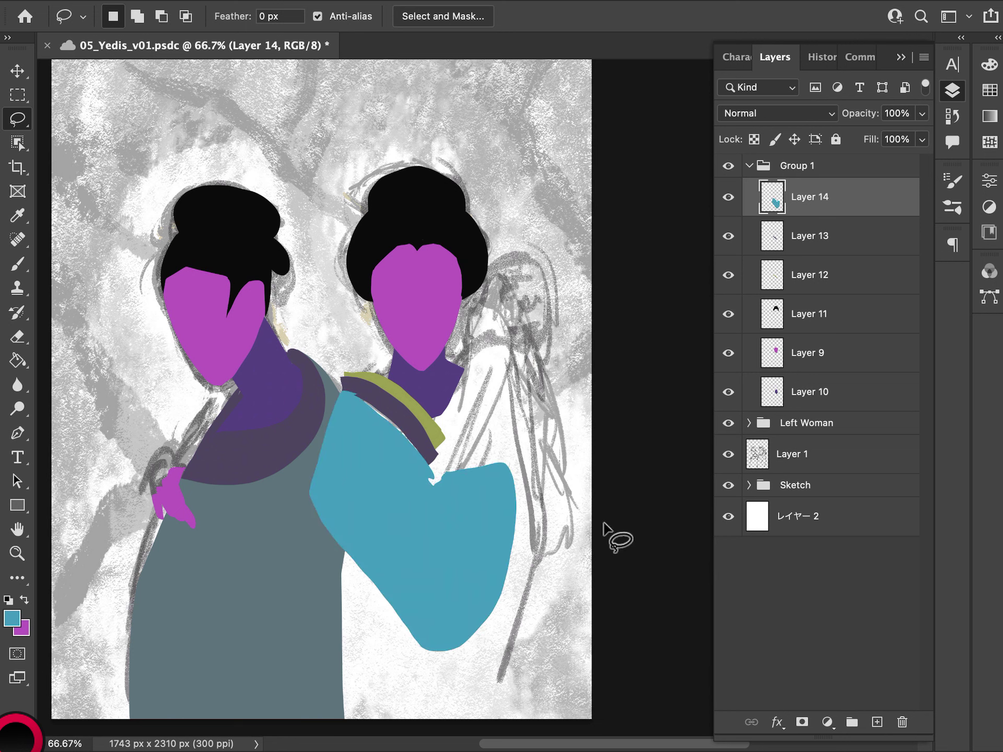
# Fill the sleeve edge below the collar and the collar-sleeve gap with teal
pyautogui.moveTo(350, 395)
pyautogui.mouseDown()
pyautogui.moveTo(401, 426)
pyautogui.moveTo(459, 518)
pyautogui.mouseUp()
pyautogui.hotkey('alt', 'BackSpace')
pyautogui.press('super+d')
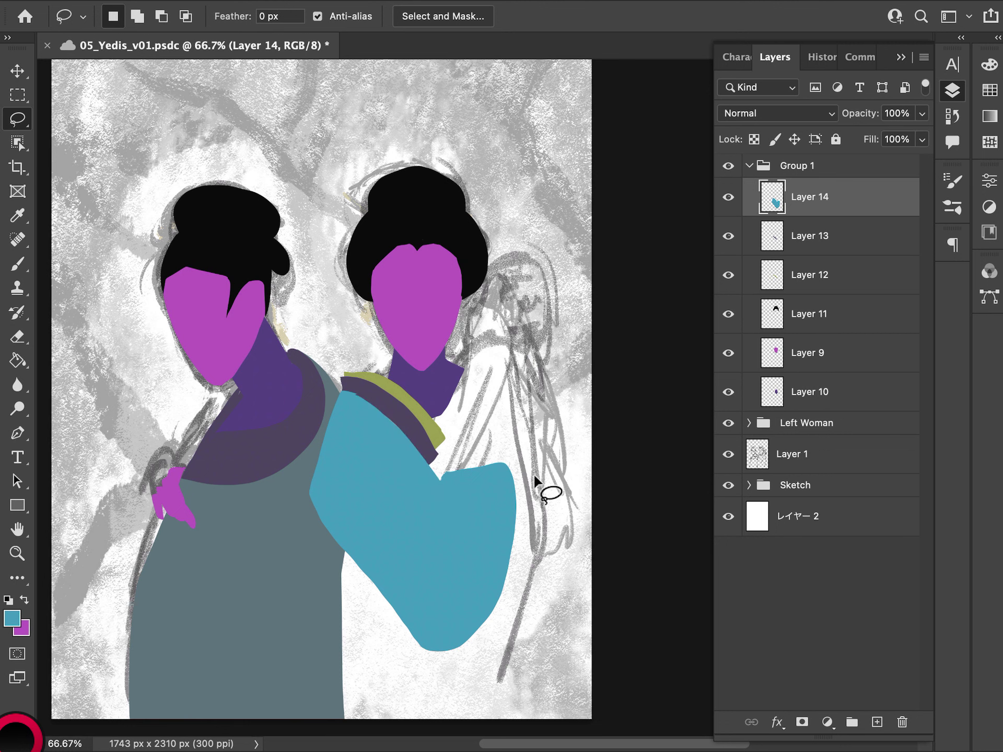
pyautogui.moveTo(396, 471)
pyautogui.mouseDown()
pyautogui.moveTo(453, 440)
pyautogui.moveTo(470, 451)
pyautogui.moveTo(448, 493)
pyautogui.moveTo(447, 430)
pyautogui.mouseUp()
pyautogui.moveTo(459, 517); pyautogui.dragTo(437, 511)
pyautogui.hotkey('alt', 'BackSpace')
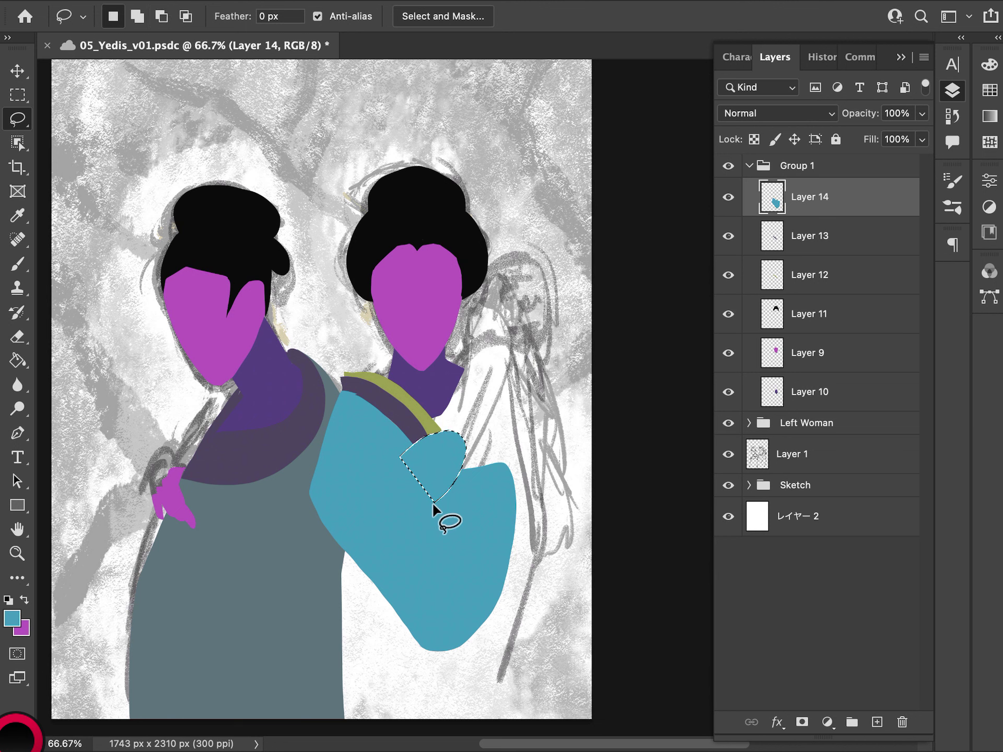
pyautogui.press('super+d')
# Fill the robe along the neck edge and beside the collar with teal
pyautogui.moveTo(426, 455); pyautogui.dragTo(460, 384)
pyautogui.press('super+z')
pyautogui.moveTo(423, 449)
pyautogui.mouseDown()
pyautogui.moveTo(462, 382)
pyautogui.moveTo(447, 465)
pyautogui.mouseUp()
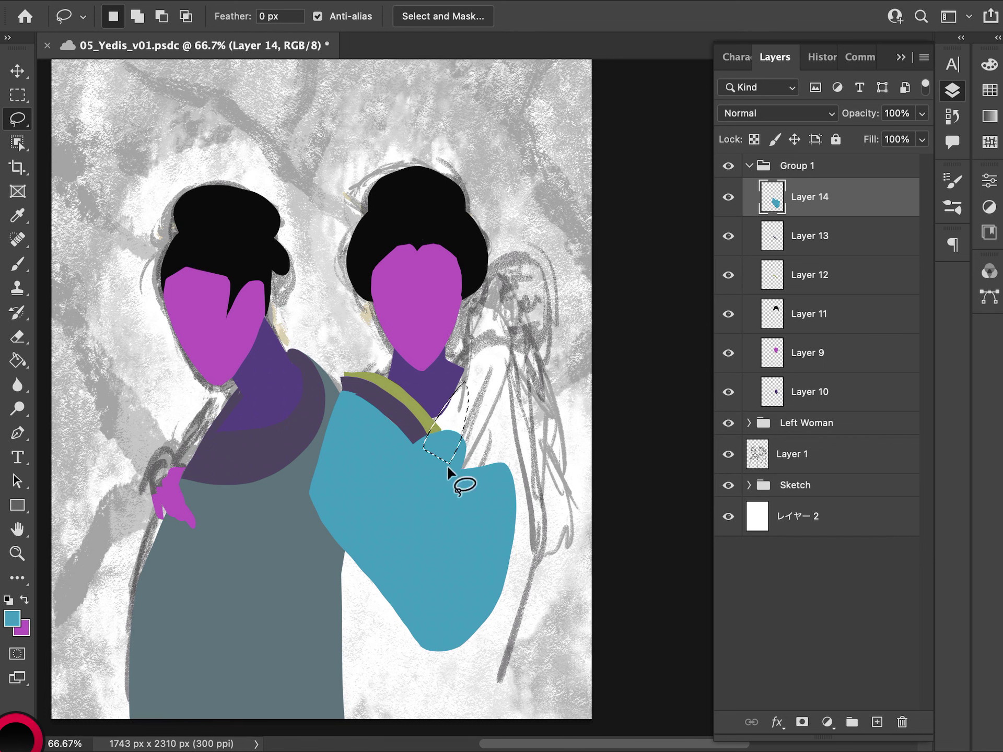
pyautogui.hotkey('alt', 'BackSpace')
pyautogui.hotkey('ctrl', 'd')
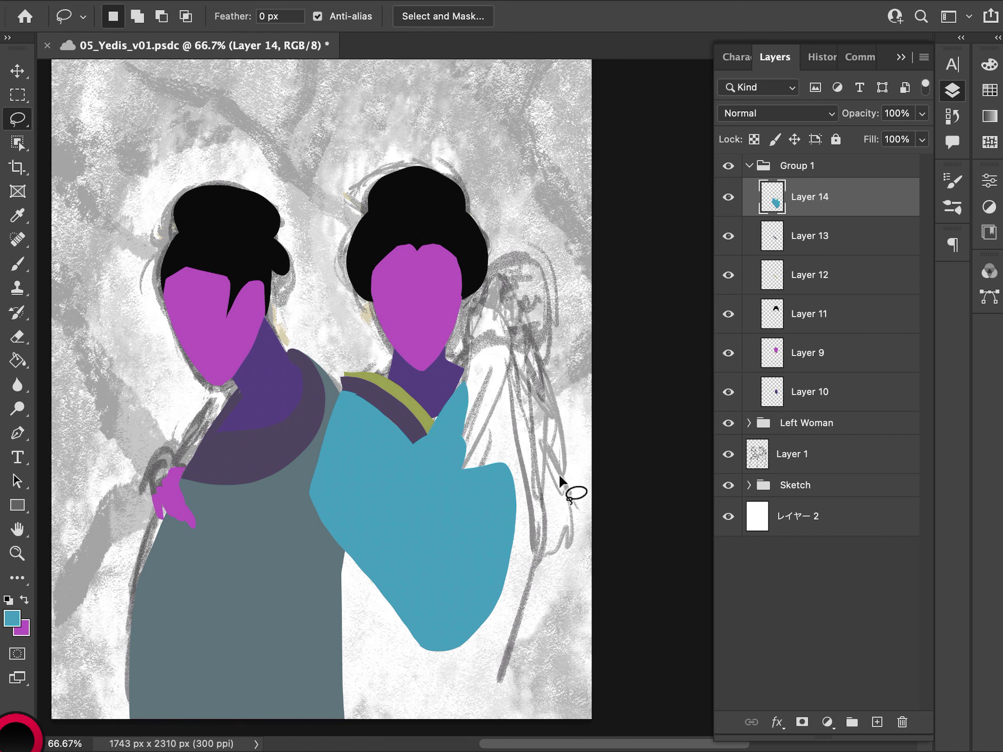
pyautogui.moveTo(454, 414)
pyautogui.mouseDown()
pyautogui.moveTo(474, 352)
pyautogui.moveTo(484, 395)
pyautogui.moveTo(457, 427)
pyautogui.mouseUp()
pyautogui.hotkey('alt', 'BackSpace')
pyautogui.hotkey('ctrl', 'd')
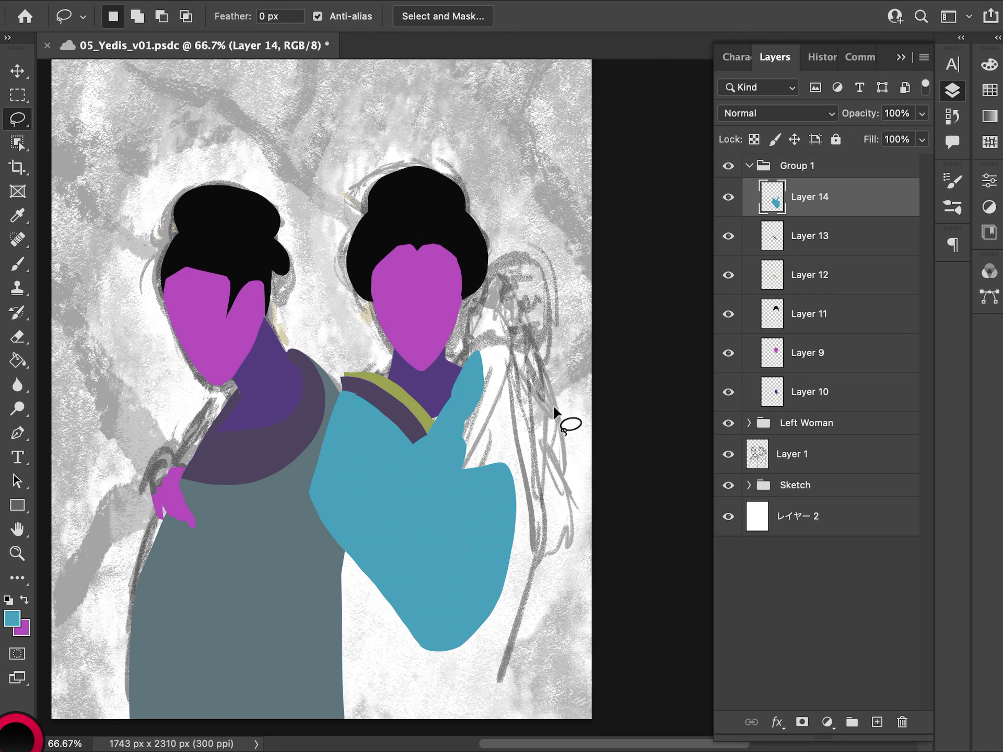
# Add a teal raised sleeve rising beside the right woman's head
pyautogui.moveTo(470, 368)
pyautogui.mouseDown()
pyautogui.moveTo(477, 339)
pyautogui.moveTo(509, 329)
pyautogui.moveTo(515, 358)
pyautogui.moveTo(441, 507)
pyautogui.mouseUp()
pyautogui.press('alt')
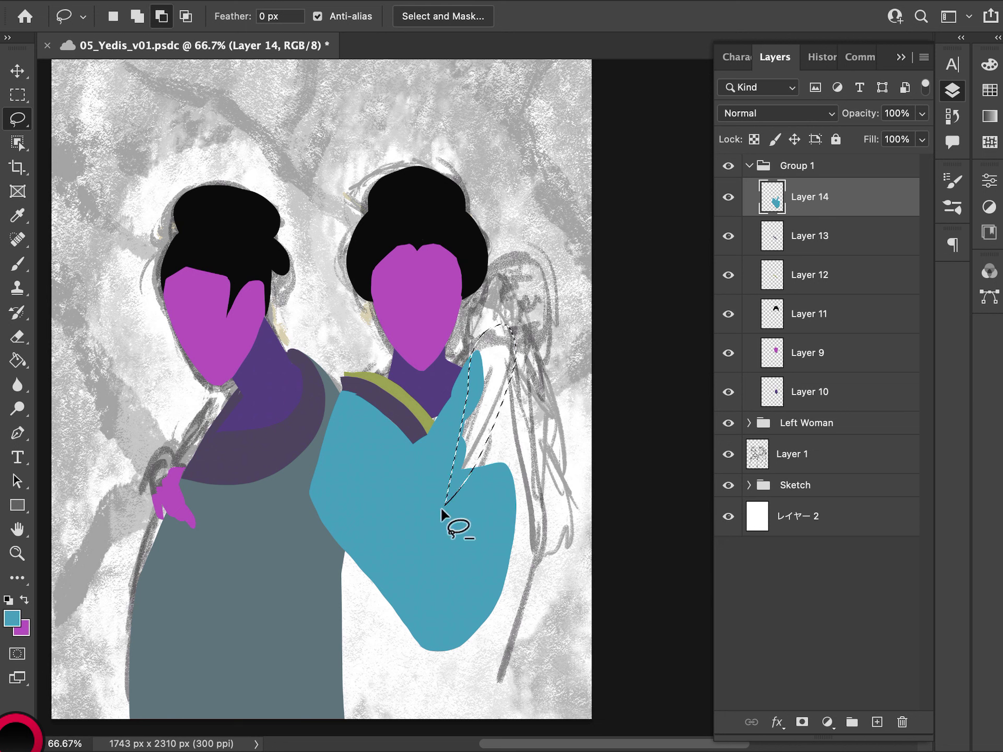
pyautogui.hotkey('alt', 'BackSpace')
pyautogui.hotkey('ctrl', 'd')
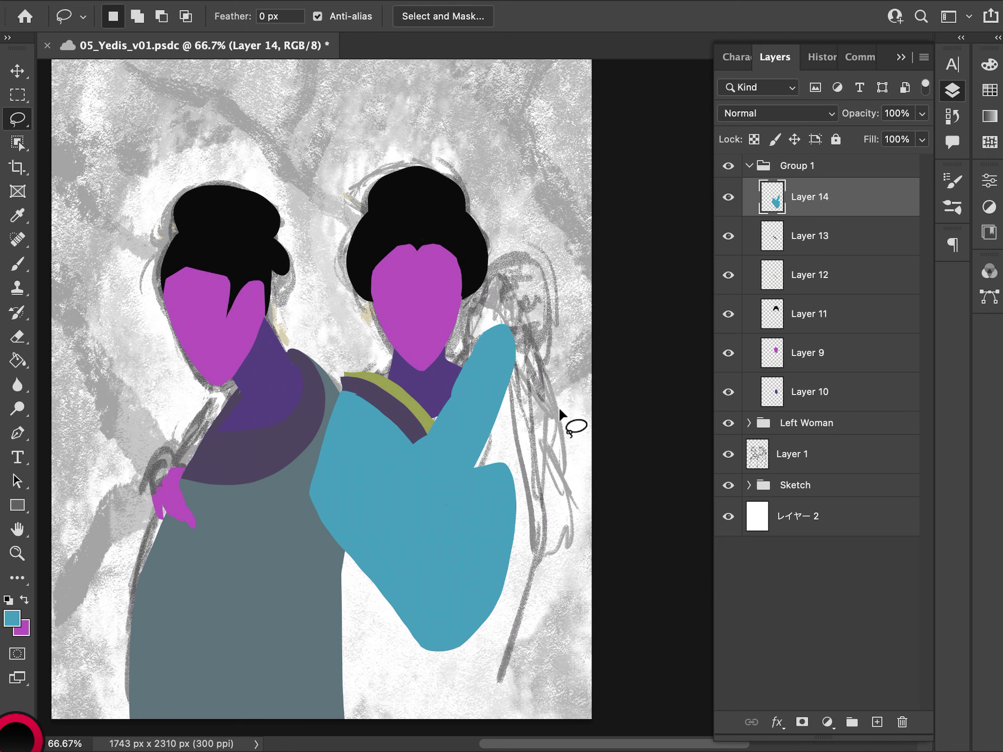
# Widen the sleeve's right edge with additional teal fills
pyautogui.moveTo(509, 348)
pyautogui.mouseDown()
pyautogui.moveTo(522, 392)
pyautogui.moveTo(456, 517)
pyautogui.mouseUp()
pyautogui.hotkey('alt', 'BackSpace')
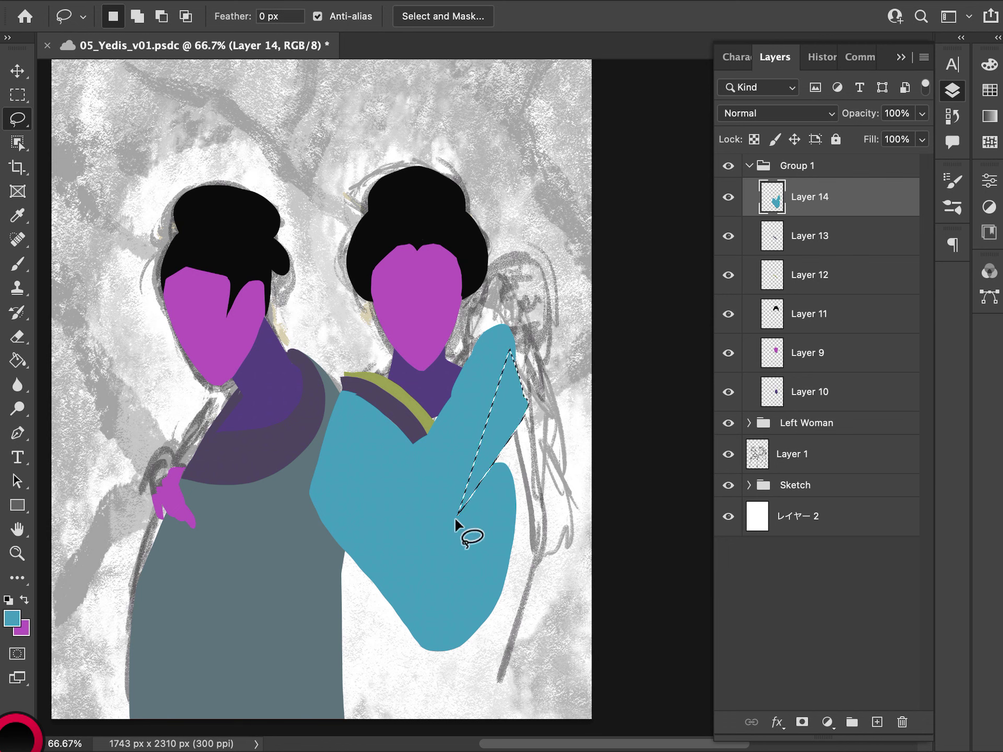
pyautogui.hotkey('ctrl', 'd')
pyautogui.moveTo(516, 362)
pyautogui.mouseDown()
pyautogui.moveTo(539, 443)
pyautogui.moveTo(534, 476)
pyautogui.moveTo(549, 489)
pyautogui.moveTo(551, 544)
pyautogui.moveTo(522, 579)
pyautogui.moveTo(482, 420)
pyautogui.mouseUp()
pyautogui.hotkey('ctrl', 'd')
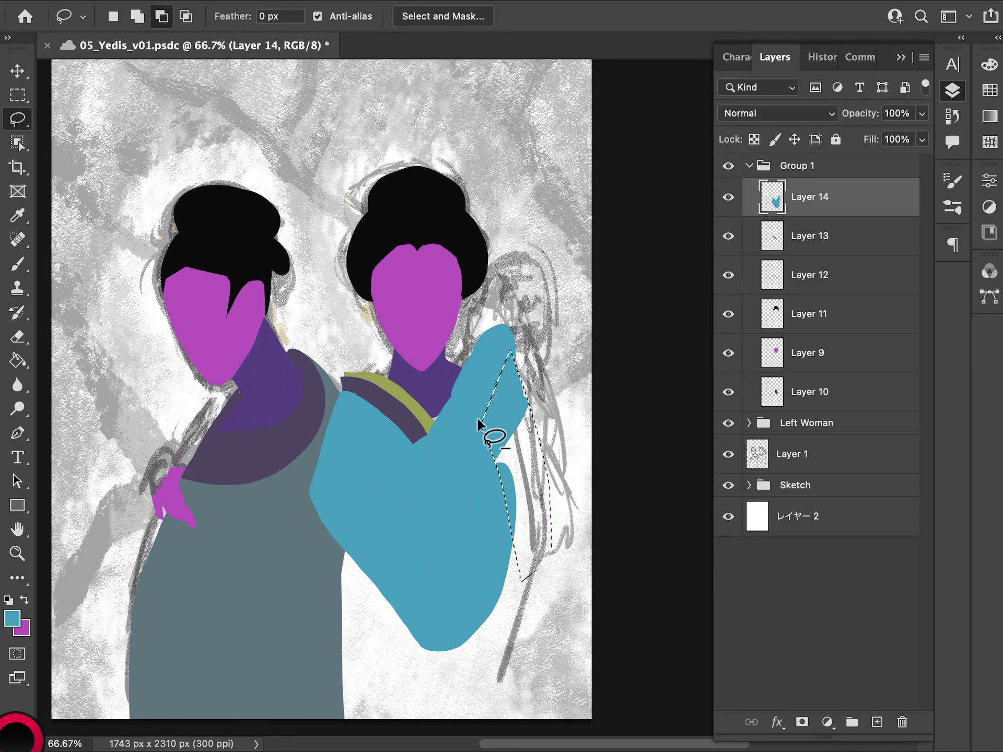
pyautogui.hotkey('alt', 'BackSpace')
pyautogui.press('super+d')
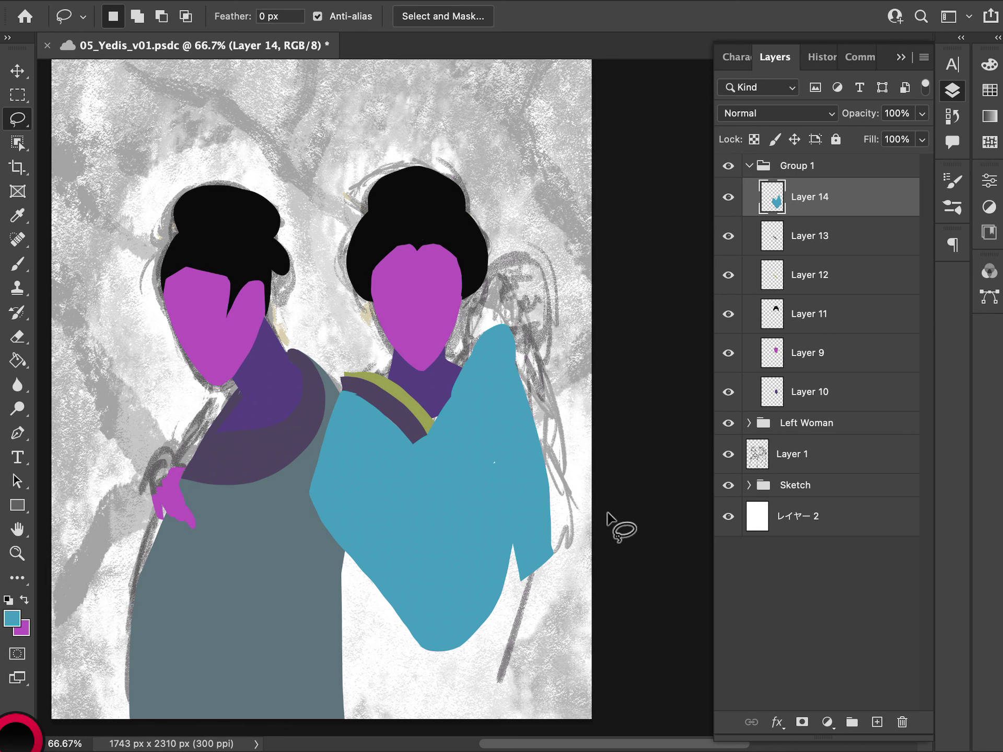
# Fill the sleeve's lower right and the robe down to the canvas bottom with teal
pyautogui.moveTo(536, 529)
pyautogui.mouseDown()
pyautogui.moveTo(518, 717)
pyautogui.moveTo(457, 554)
pyautogui.mouseUp()
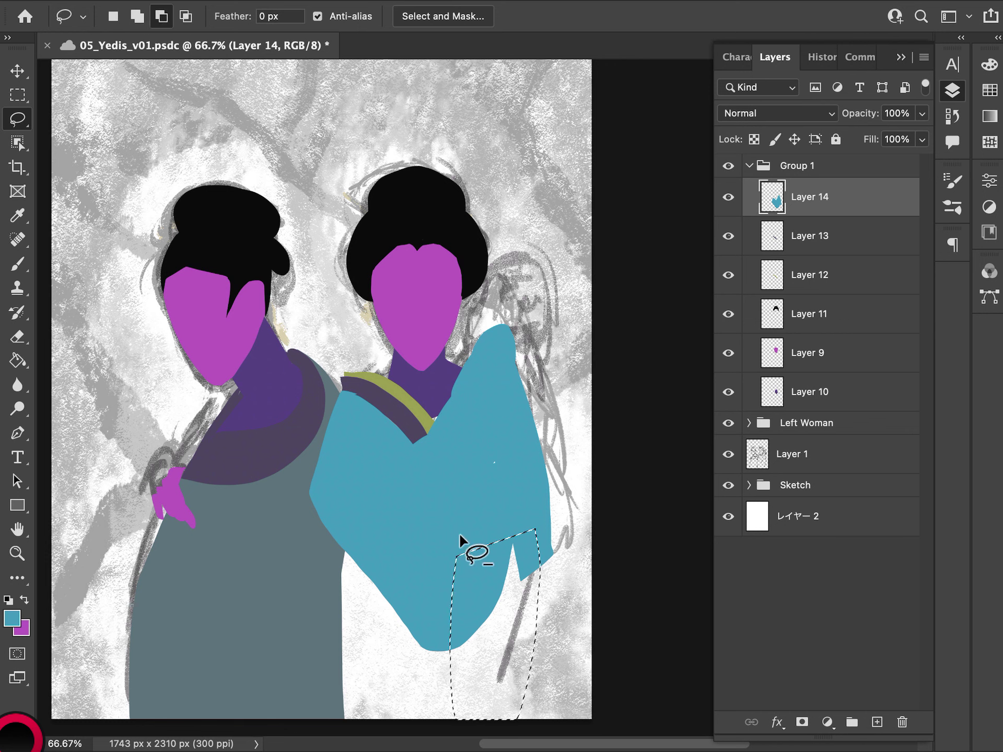
pyautogui.hotkey('alt', 'BackSpace')
pyautogui.press('super+d')
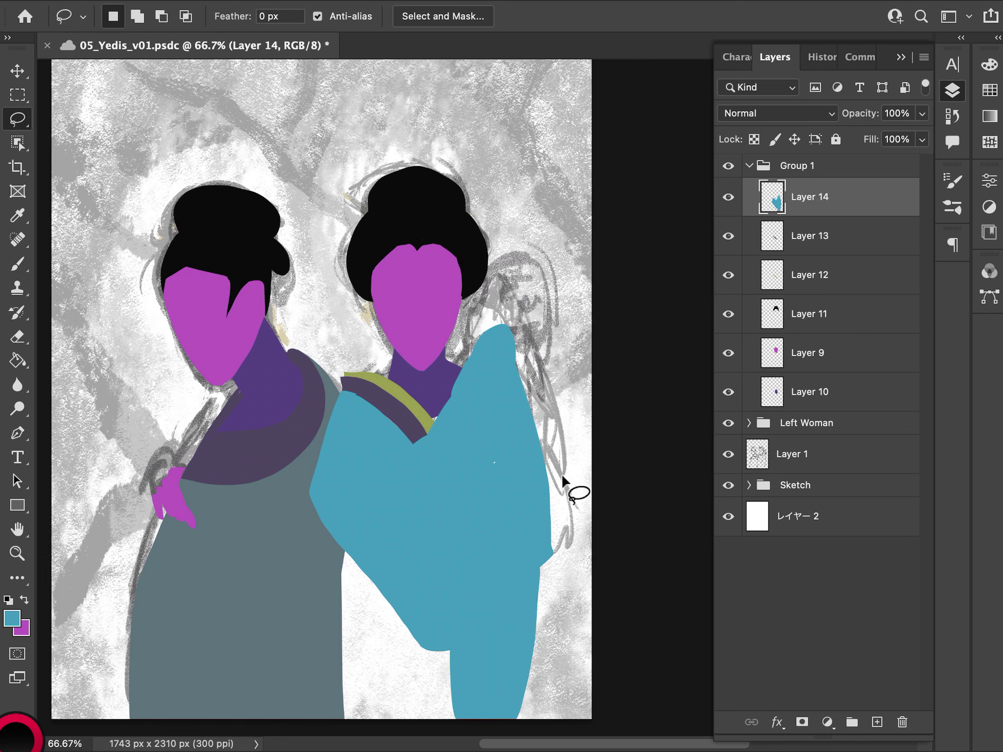
pyautogui.moveTo(354, 521); pyautogui.dragTo(316, 585)
pyautogui.press('Escape')
pyautogui.moveTo(338, 520); pyautogui.dragTo(307, 570)
pyautogui.press('Escape')
pyautogui.moveTo(341, 520)
pyautogui.mouseDown()
pyautogui.moveTo(308, 567)
pyautogui.moveTo(320, 647)
pyautogui.moveTo(400, 703)
pyautogui.moveTo(466, 666)
pyautogui.mouseUp()
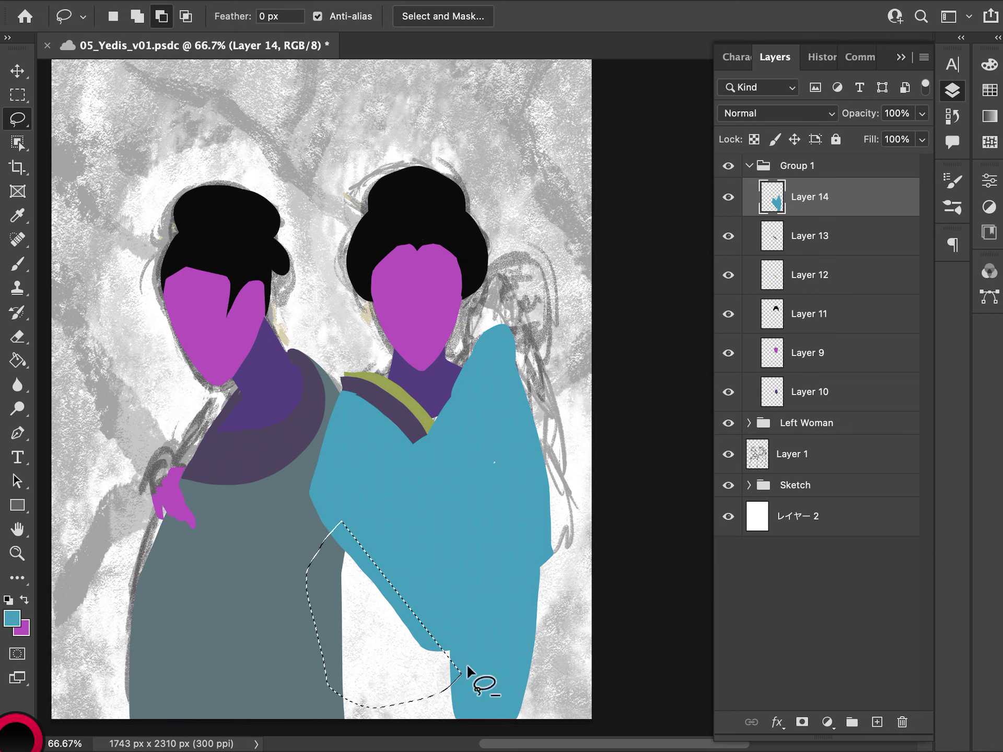
pyautogui.hotkey('alt', 'BackSpace')
pyautogui.press('super+d')
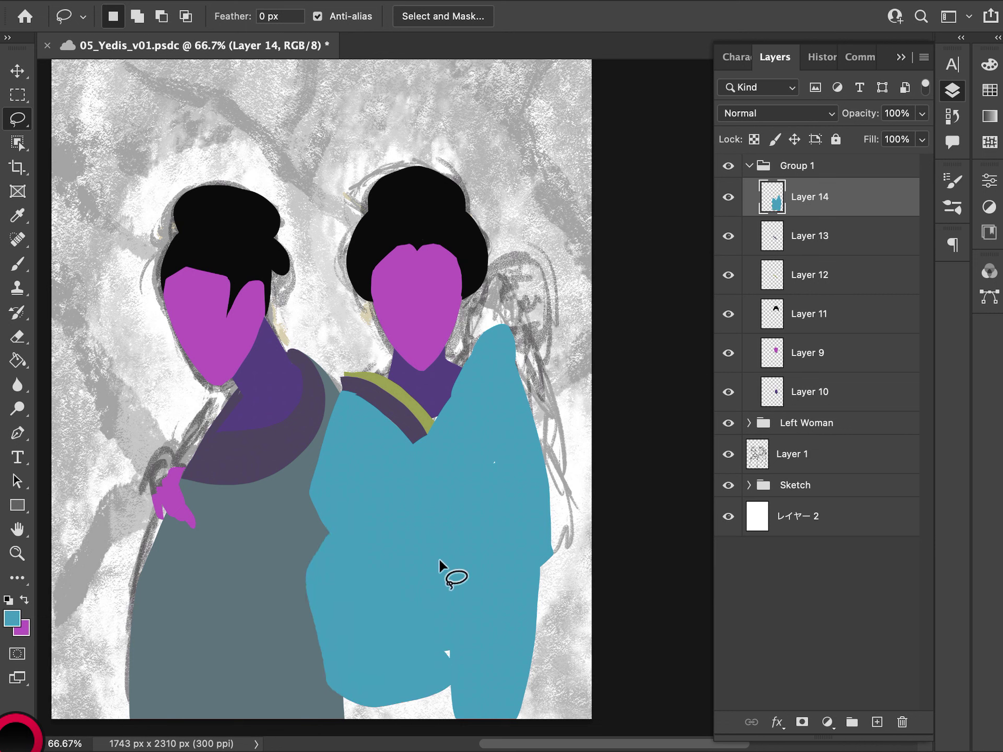
# Fill the remaining bottom-left corner pieces of the robe with teal
pyautogui.moveTo(346, 685)
pyautogui.mouseDown()
pyautogui.moveTo(376, 720)
pyautogui.moveTo(485, 679)
pyautogui.moveTo(472, 653)
pyautogui.mouseUp()
pyautogui.hotkey('alt', 'BackSpace')
pyautogui.press('super+d')
pyautogui.moveTo(336, 667)
pyautogui.mouseDown()
pyautogui.moveTo(392, 718)
pyautogui.moveTo(441, 572)
pyautogui.moveTo(432, 583)
pyautogui.mouseUp()
pyautogui.hotkey('alt', 'BackSpace')
pyautogui.press('super+d')
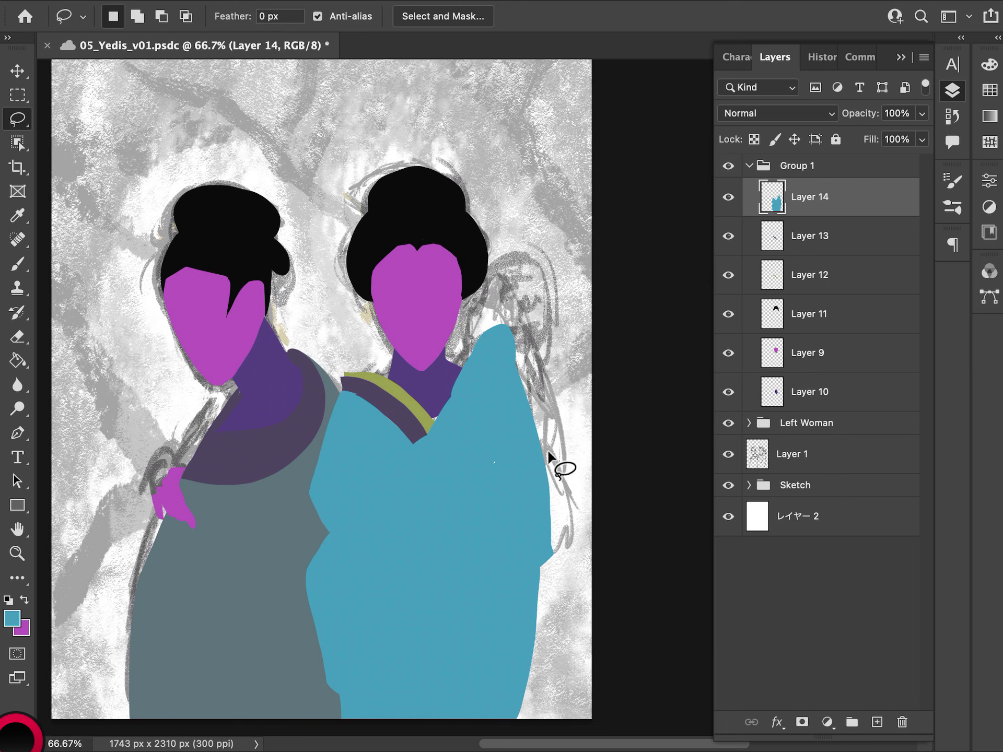
pyautogui.click(747, 276)
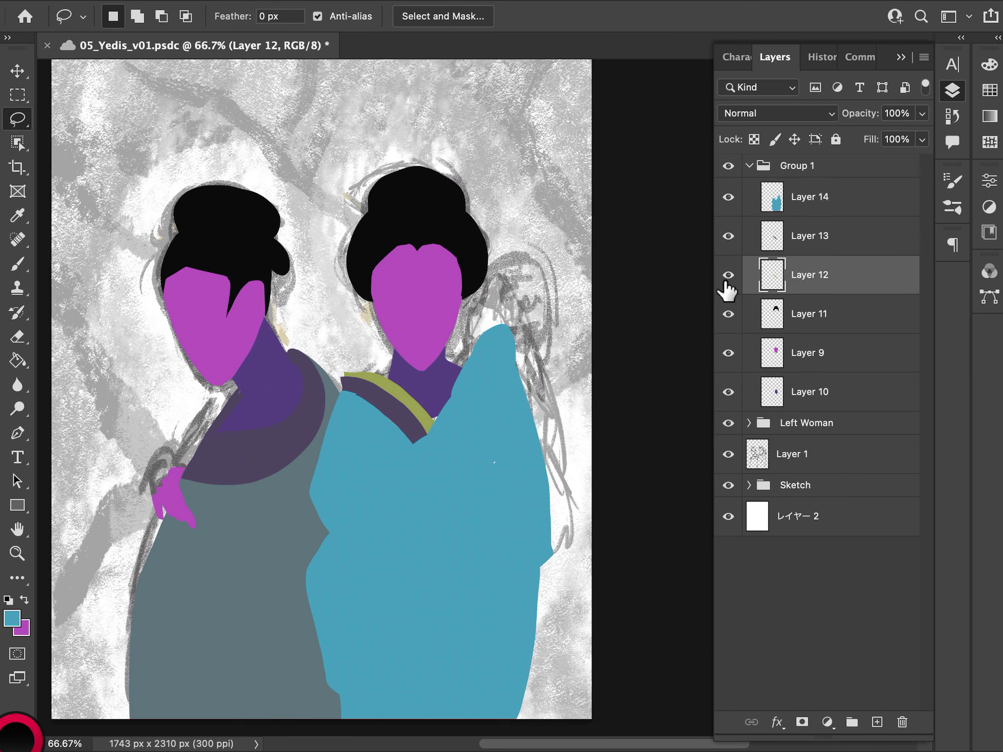
# On Layer 13, sample the dark collar colour and switch to the Brush
pyautogui.click(801, 248)
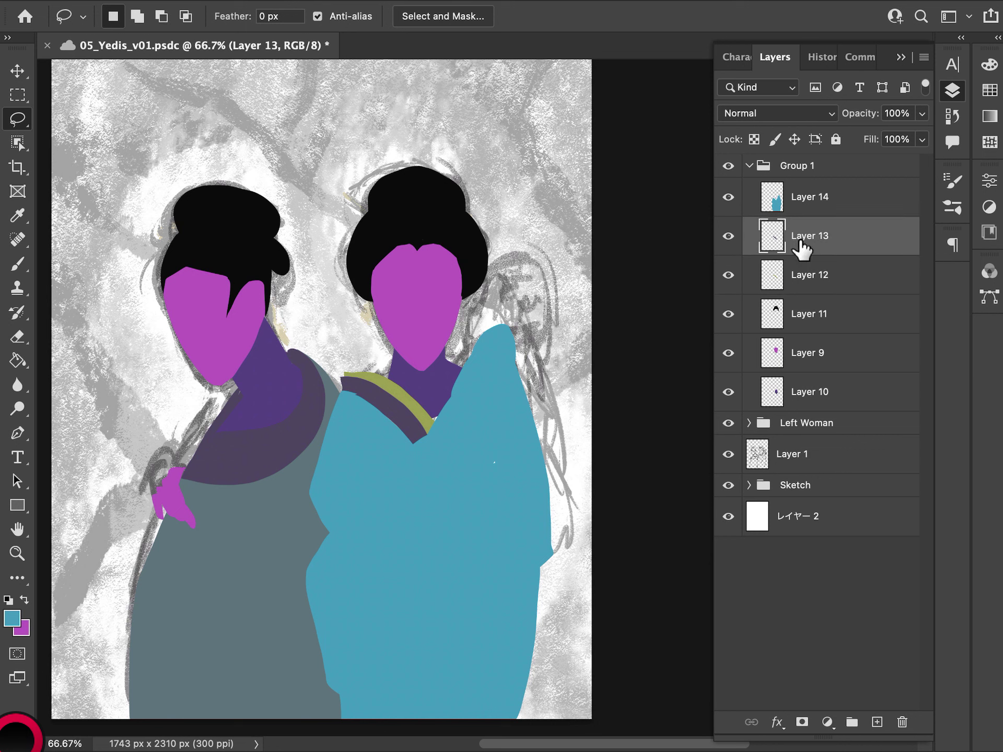
pyautogui.press('i')
pyautogui.click(398, 415)
pyautogui.press('b')
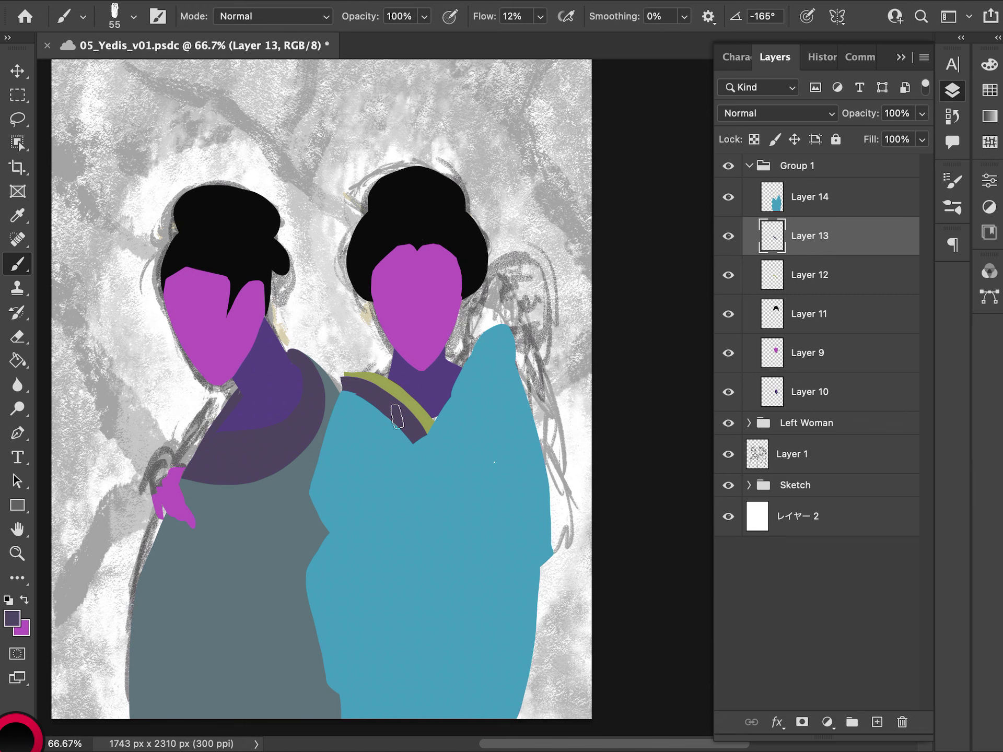
# On Layer 14, patch a small pale speck in the robe with sampled teal
pyautogui.click(818, 205)
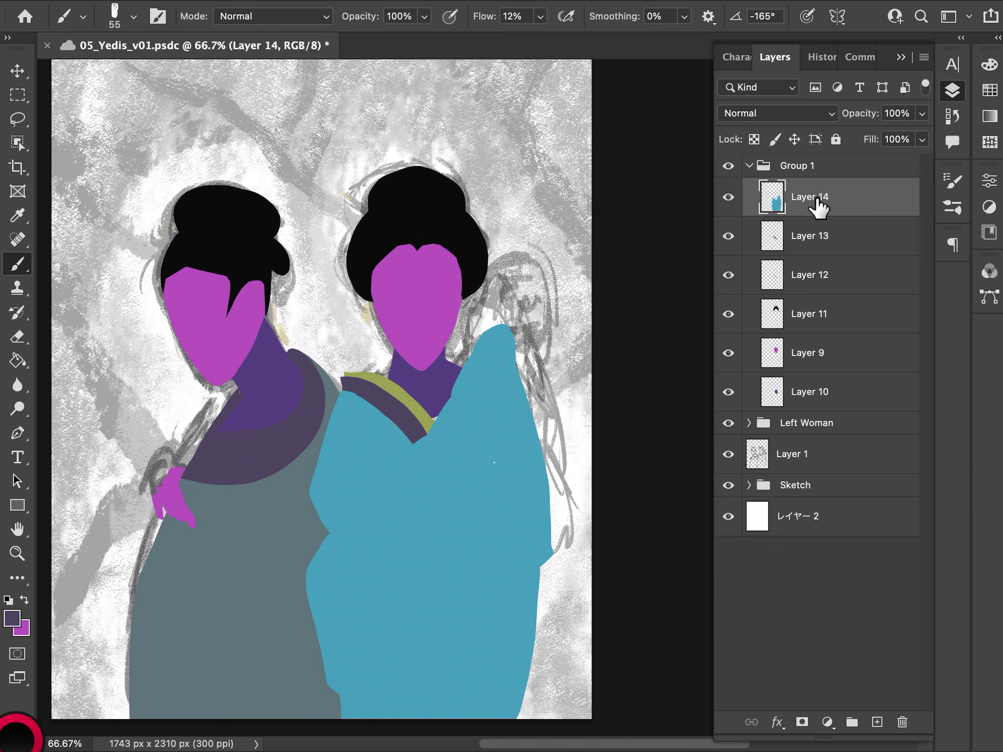
pyautogui.press('l')
pyautogui.moveTo(502, 445); pyautogui.dragTo(504, 455)
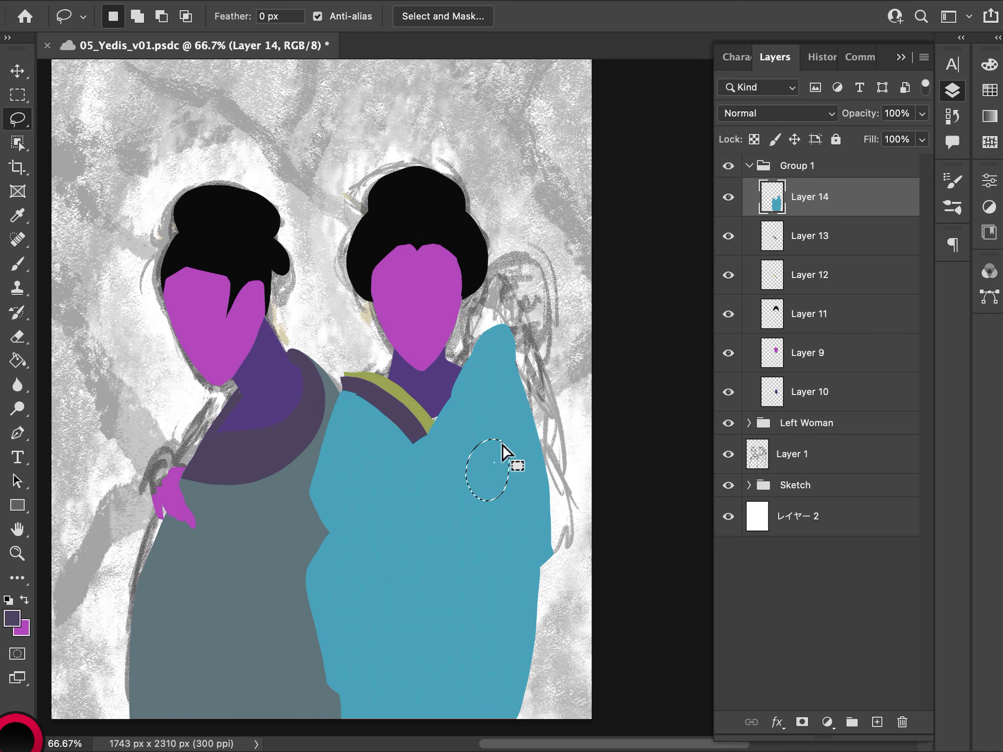
pyautogui.press('i')
pyautogui.click(495, 385)
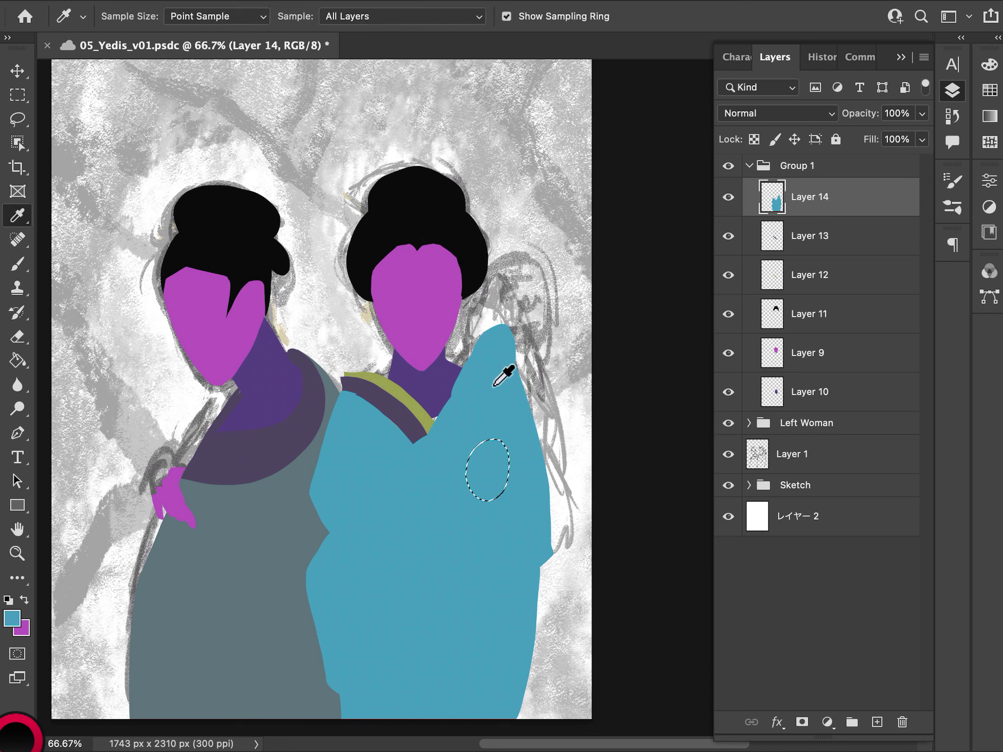
pyautogui.press('m')
pyautogui.hotkey('ctrl', 'd')
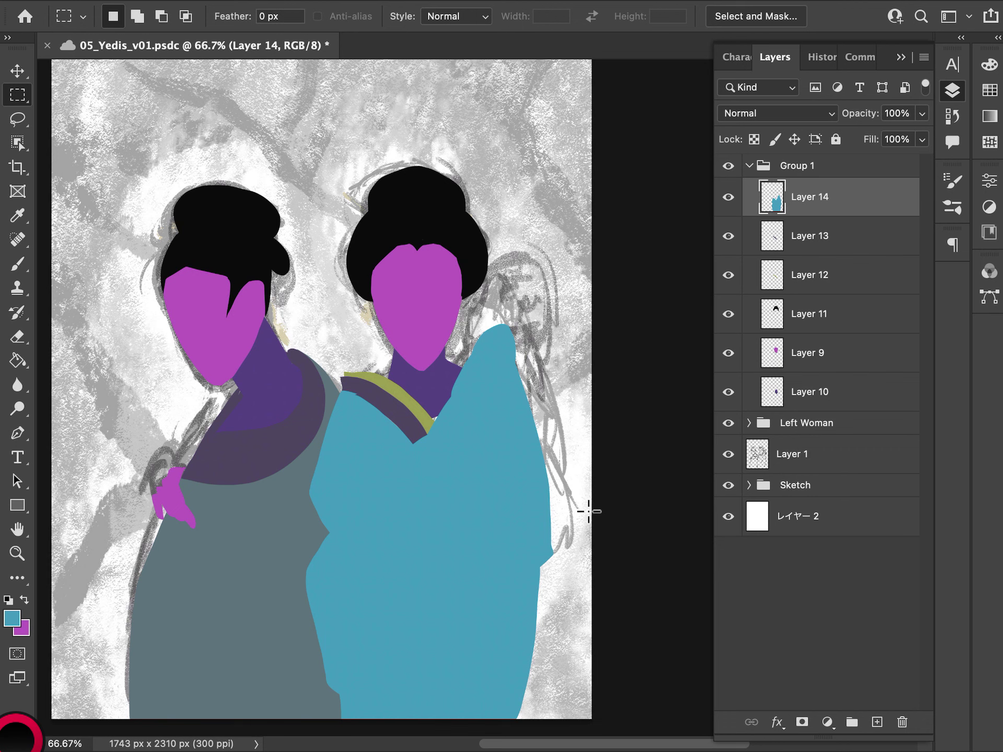
# On Layer 10, fill the right woman's collar area with her neck purple
pyautogui.click(794, 397)
pyautogui.press('i')
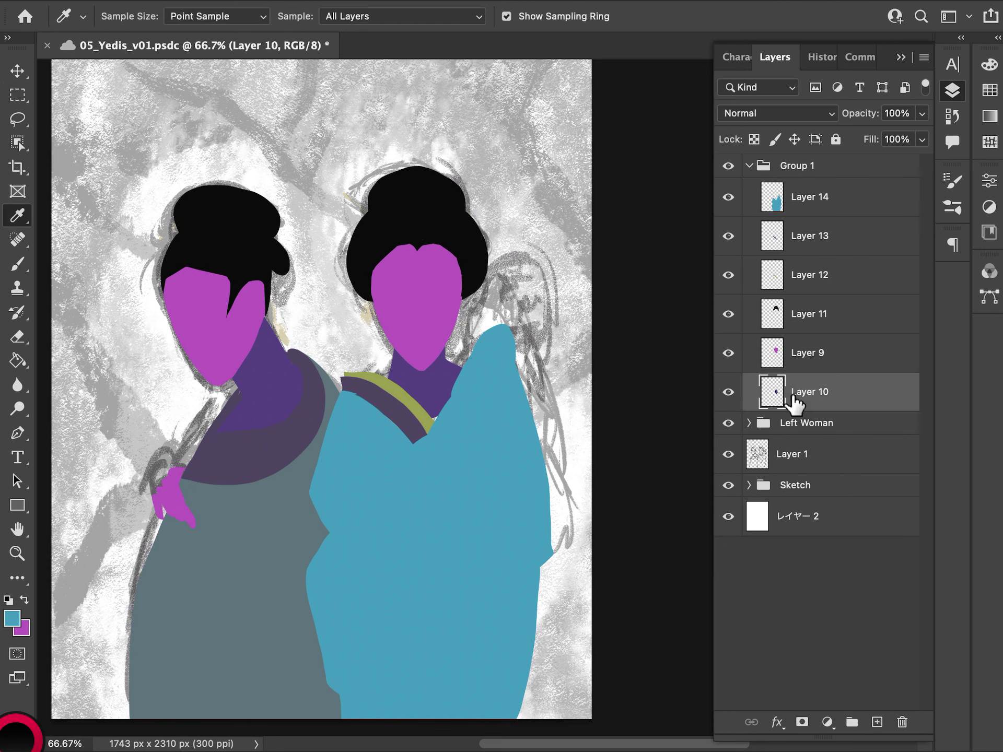
pyautogui.press('l')
pyautogui.moveTo(456, 410); pyautogui.dragTo(458, 412)
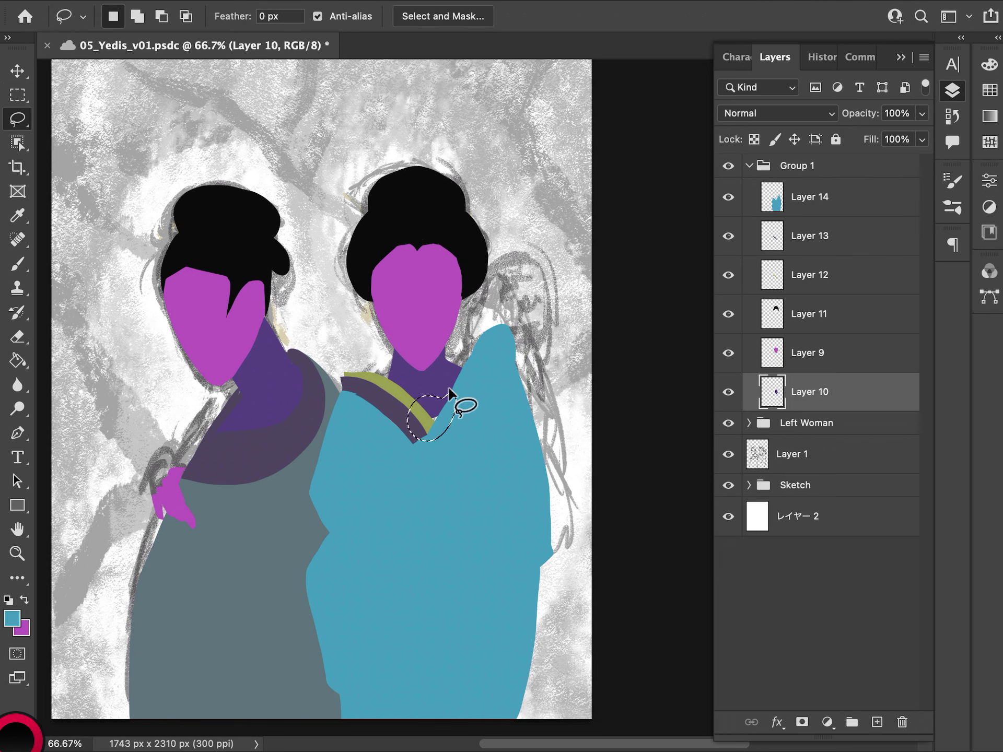
pyautogui.press('i')
pyautogui.click(451, 366)
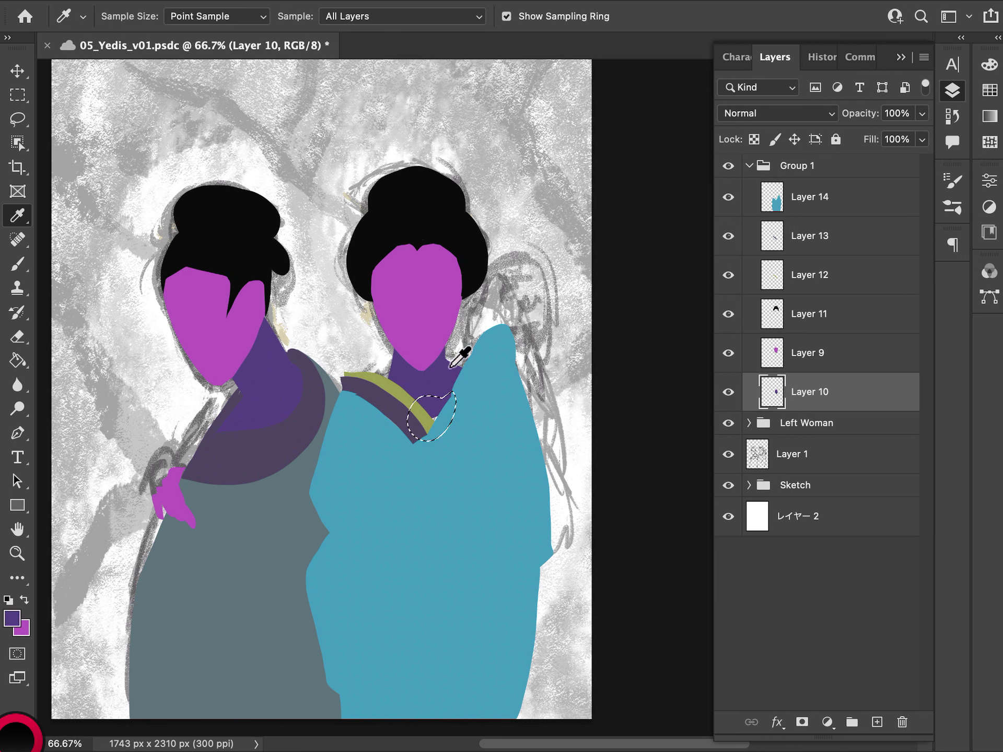
pyautogui.hotkey('alt', 'BackSpace')
pyautogui.hotkey('ctrl', 'd')
pyautogui.press('m')
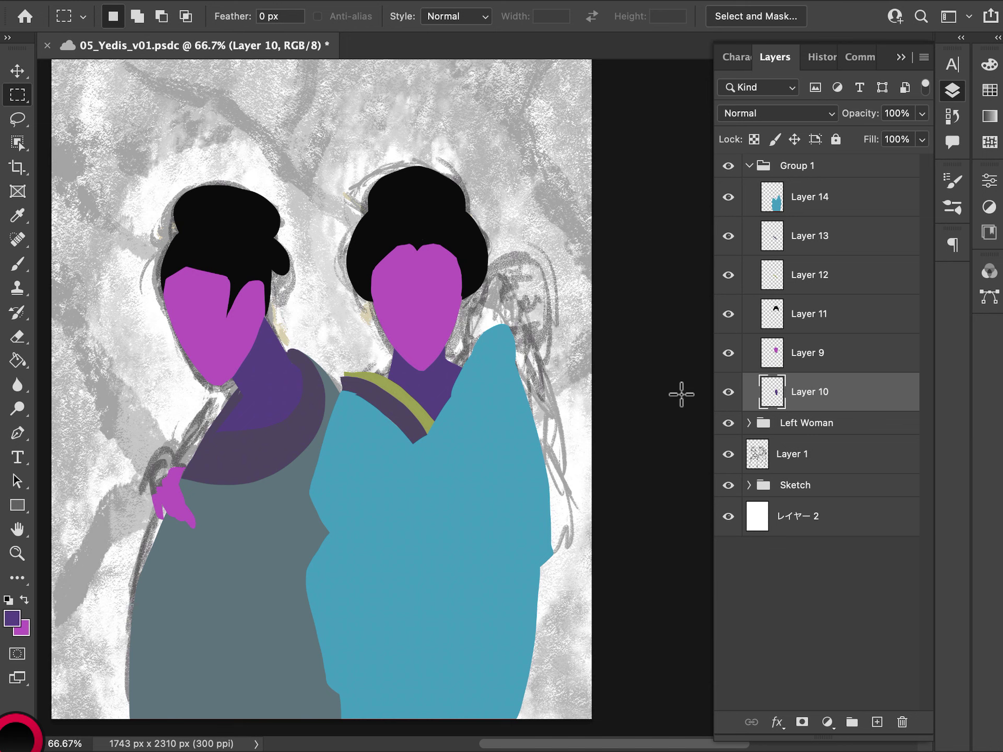
# Create an empty Layer 15 directly above Layer 11 in Group 1
pyautogui.click(835, 202)
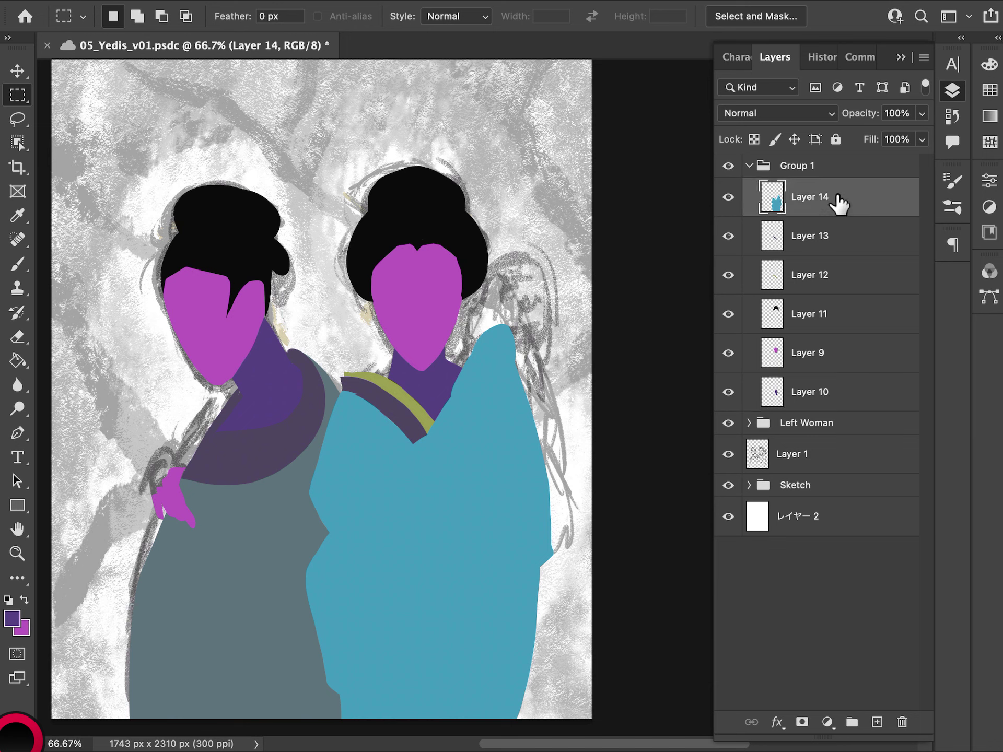
pyautogui.click(839, 325)
pyautogui.click(877, 722)
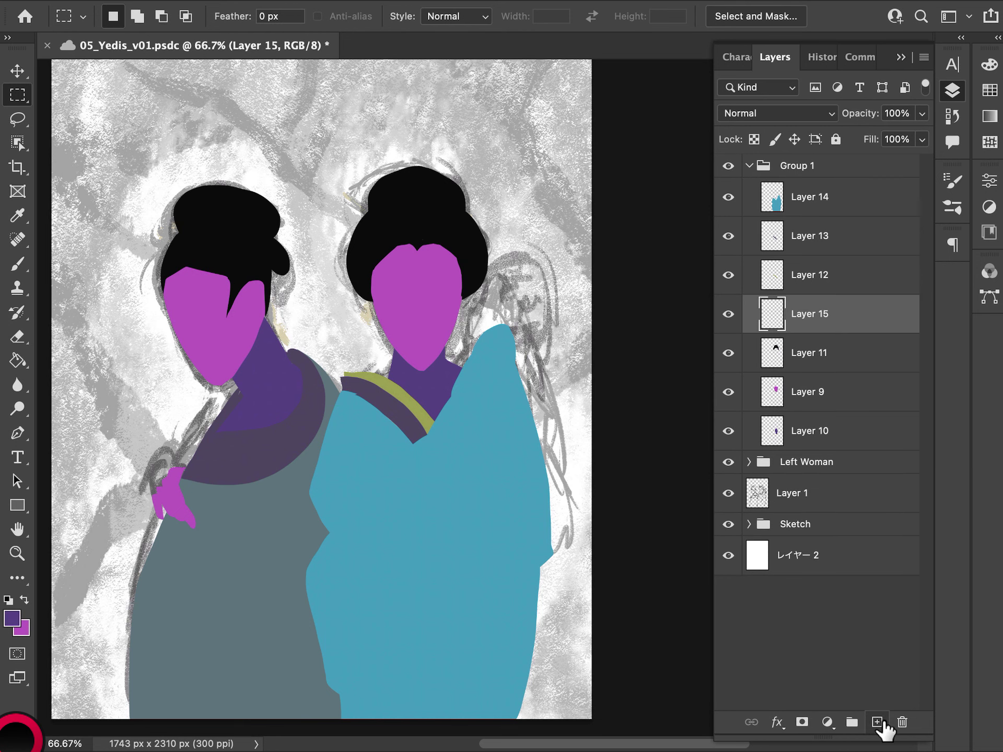
# Set the foreground colour to bright green #58ba42
pyautogui.click(13, 619)
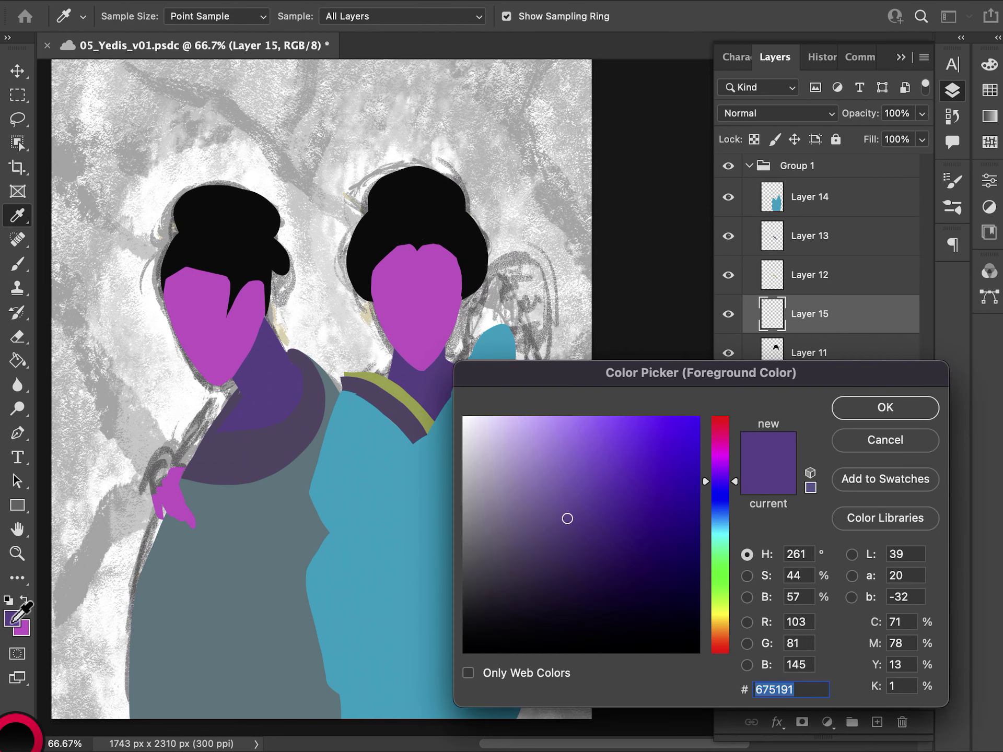
pyautogui.click(725, 459)
pyautogui.moveTo(725, 457); pyautogui.dragTo(722, 581)
pyautogui.click(616, 479)
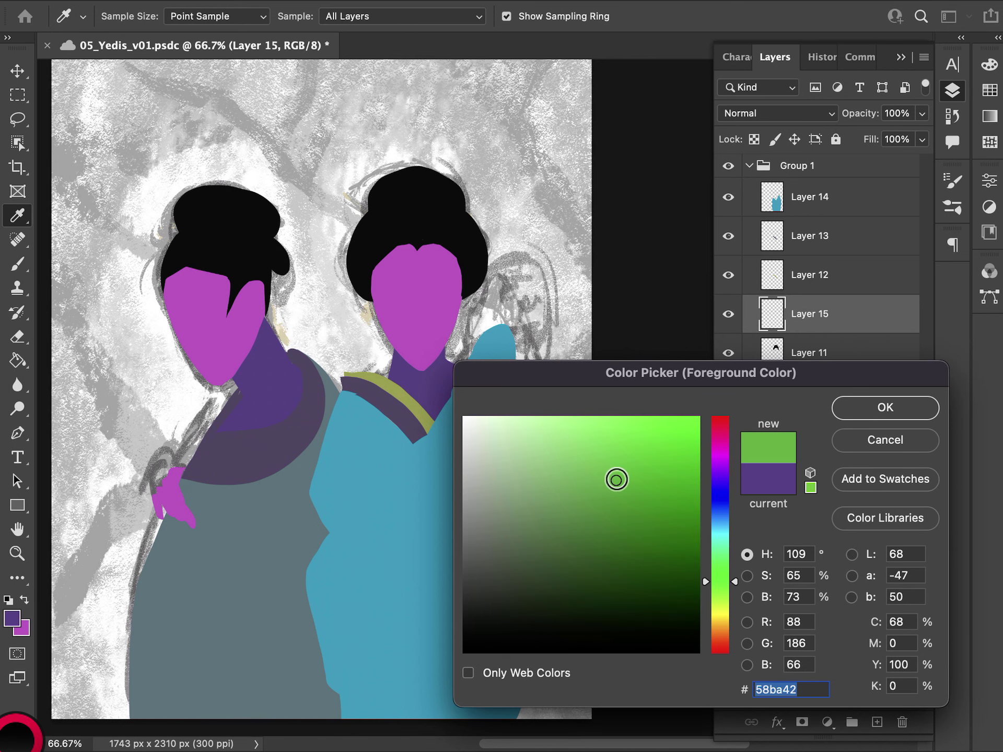
pyautogui.click(869, 417)
# Try a green-filled lasso hairpin shape on the right woman's hair, then undo it
pyautogui.press('m')
pyautogui.press('l')
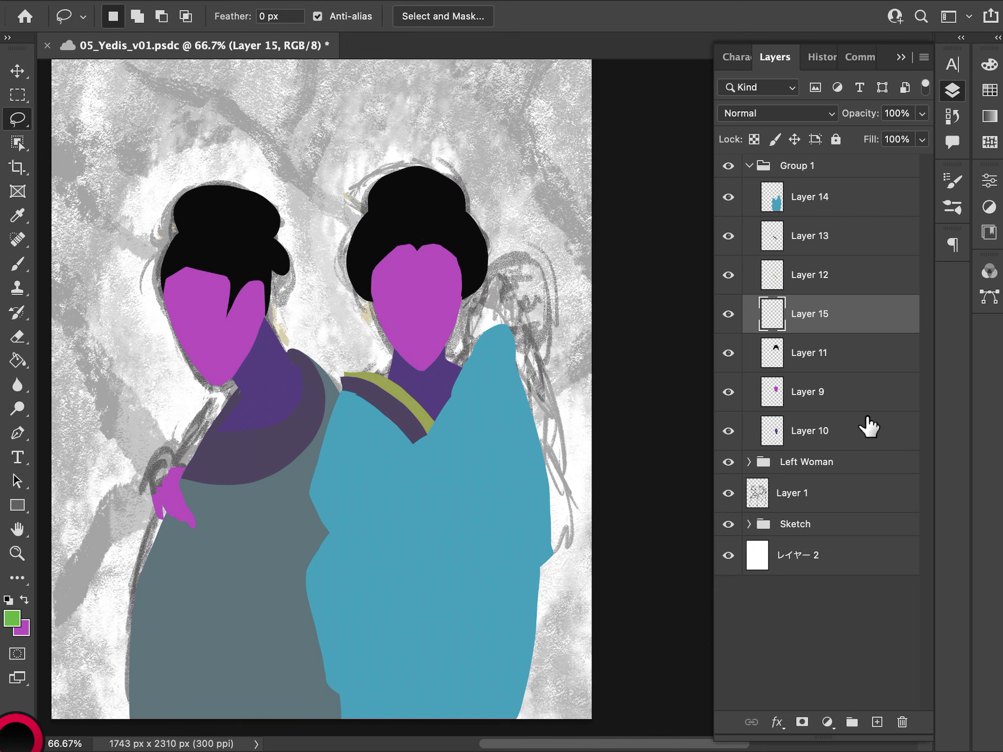
pyautogui.moveTo(371, 230); pyautogui.dragTo(346, 254)
pyautogui.hotkey('alt', 'BackSpace')
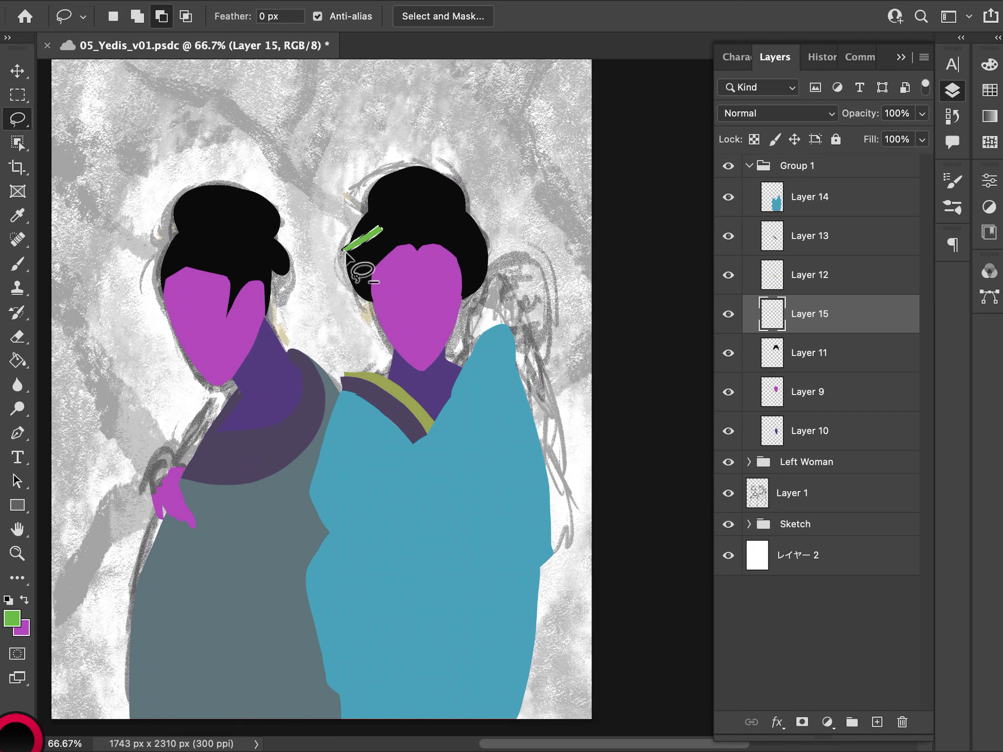
pyautogui.press('super+d')
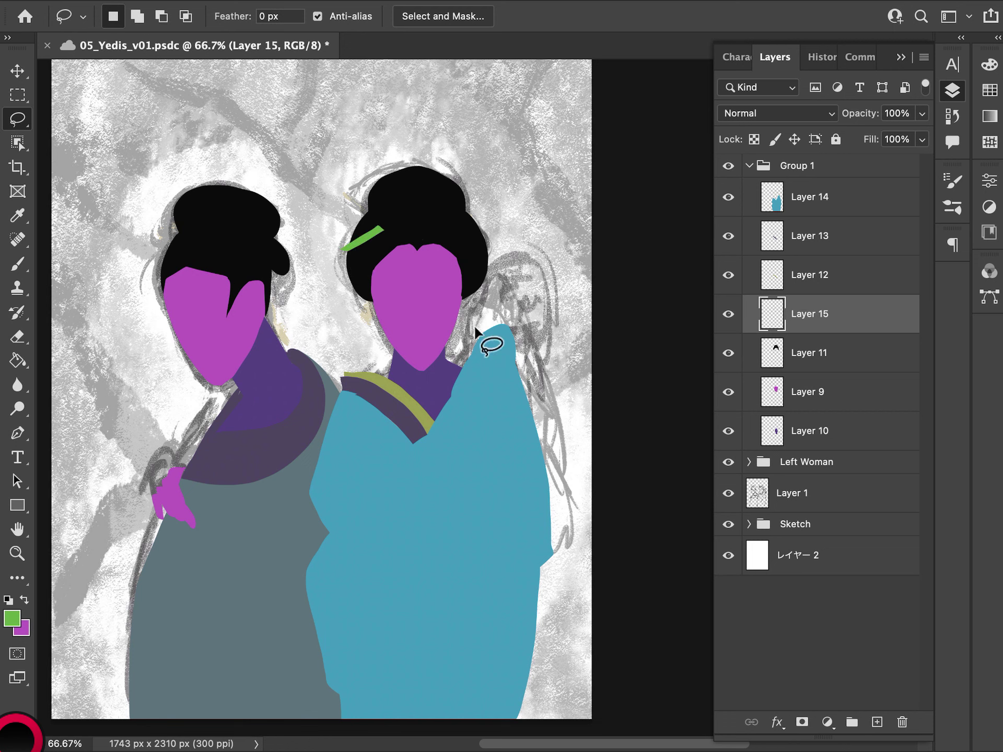
pyautogui.hotkey('ctrl', 'z')
pyautogui.hotkey('ctrl', 'z')
# Fill a long thin green strip above the right woman's head and a thinner strip left of it
pyautogui.press('m')
pyautogui.moveTo(361, 116); pyautogui.dragTo(439, 128)
pyautogui.press('alt')
pyautogui.hotkey('alt', 'BackSpace')
pyautogui.hotkey('ctrl', 'd')
pyautogui.moveTo(341, 121); pyautogui.dragTo(379, 127)
pyautogui.press('alt')
pyautogui.click(523, 328)
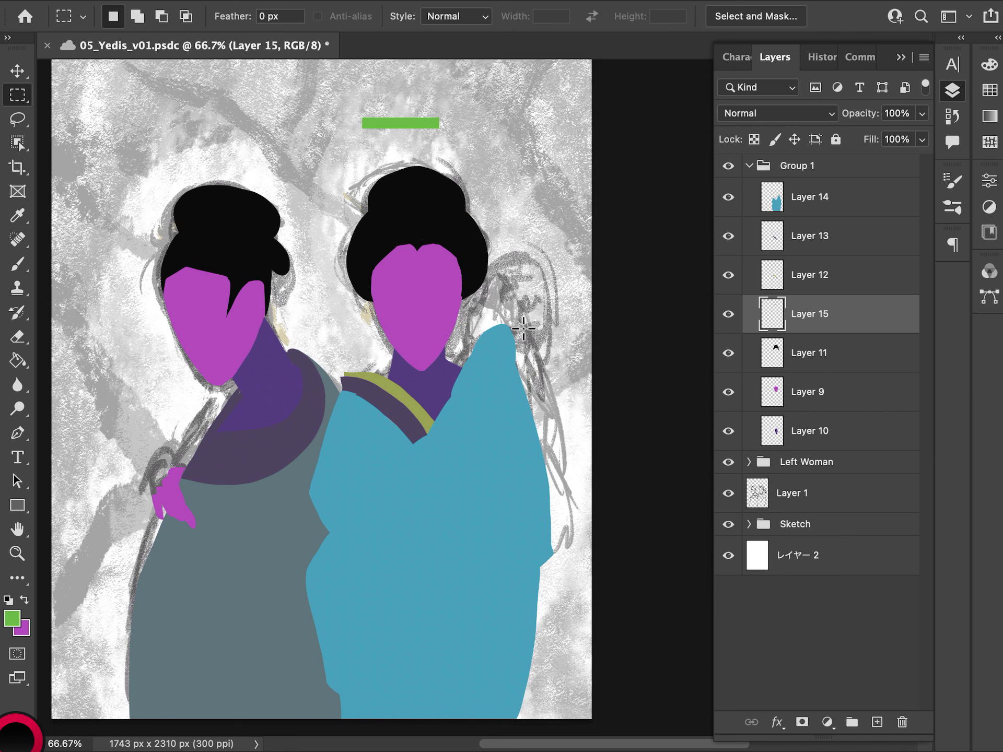
pyautogui.moveTo(291, 143); pyautogui.dragTo(327, 147)
pyautogui.press('alt')
pyautogui.hotkey('ctrl', 'd')
# Reposition the green strokes and nudge the thin bar against the main bar
pyautogui.press('v')
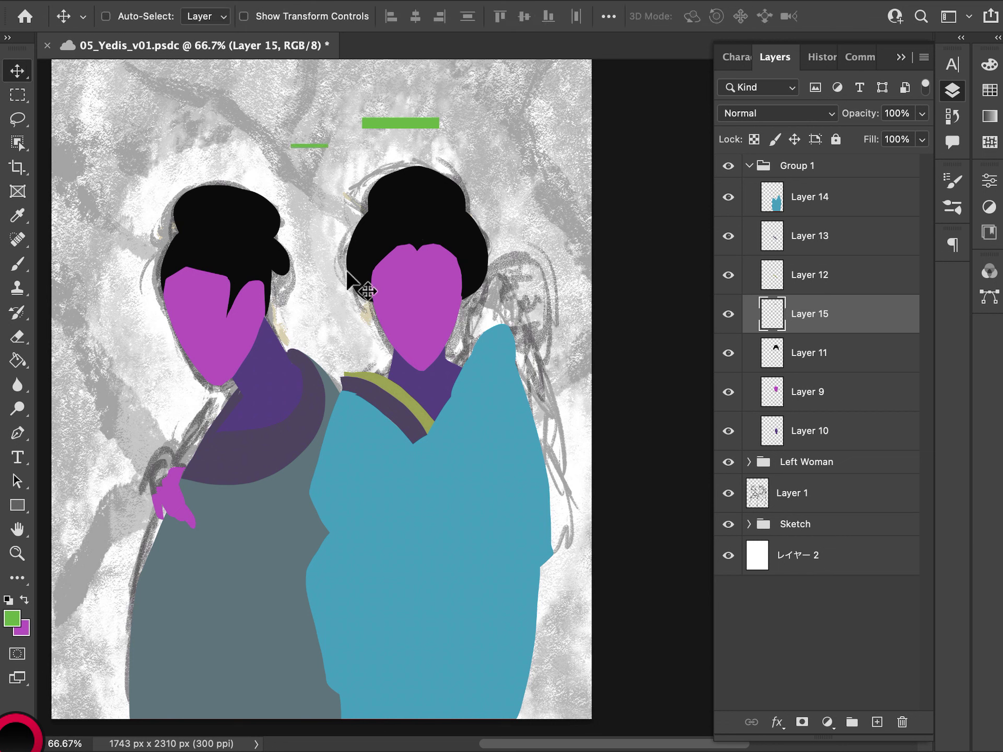
pyautogui.moveTo(358, 286); pyautogui.dragTo(383, 278)
pyautogui.moveTo(382, 176); pyautogui.dragTo(371, 187)
pyautogui.press('l')
pyautogui.moveTo(358, 127)
pyautogui.mouseDown()
pyautogui.moveTo(351, 138)
pyautogui.moveTo(378, 119)
pyautogui.moveTo(337, 164)
pyautogui.moveTo(396, 131)
pyautogui.mouseUp()
pyautogui.press('v')
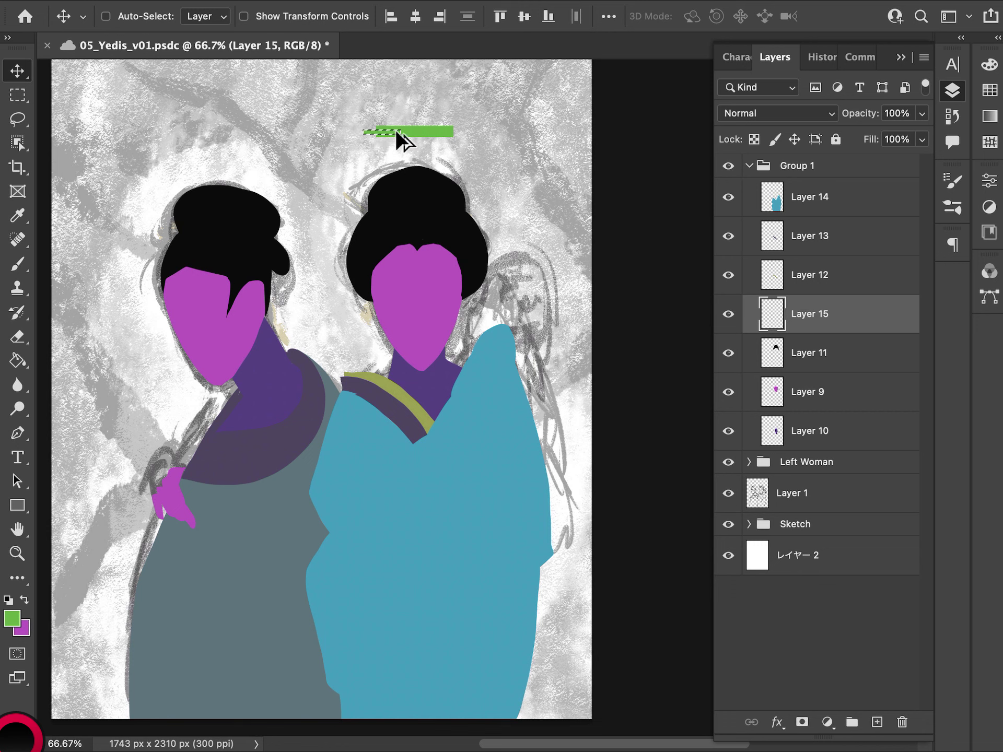
pyautogui.hotkey('shift', 'Left')
pyautogui.hotkey('shift', 'Left')
pyautogui.hotkey('shift', 'Left')
pyautogui.hotkey('shift', 'Up')
# Fill a small green circle near the bar's left end
pyautogui.press('m')
pyautogui.hotkey('ctrl', 'd')
pyautogui.hotkey('shift', 'm')
pyautogui.moveTo(341, 171); pyautogui.dragTo(363, 191)
pyautogui.hotkey('alt', 'BackSpace')
pyautogui.hotkey('ctrl', 'd')
pyautogui.hotkey('ctrl', 't')
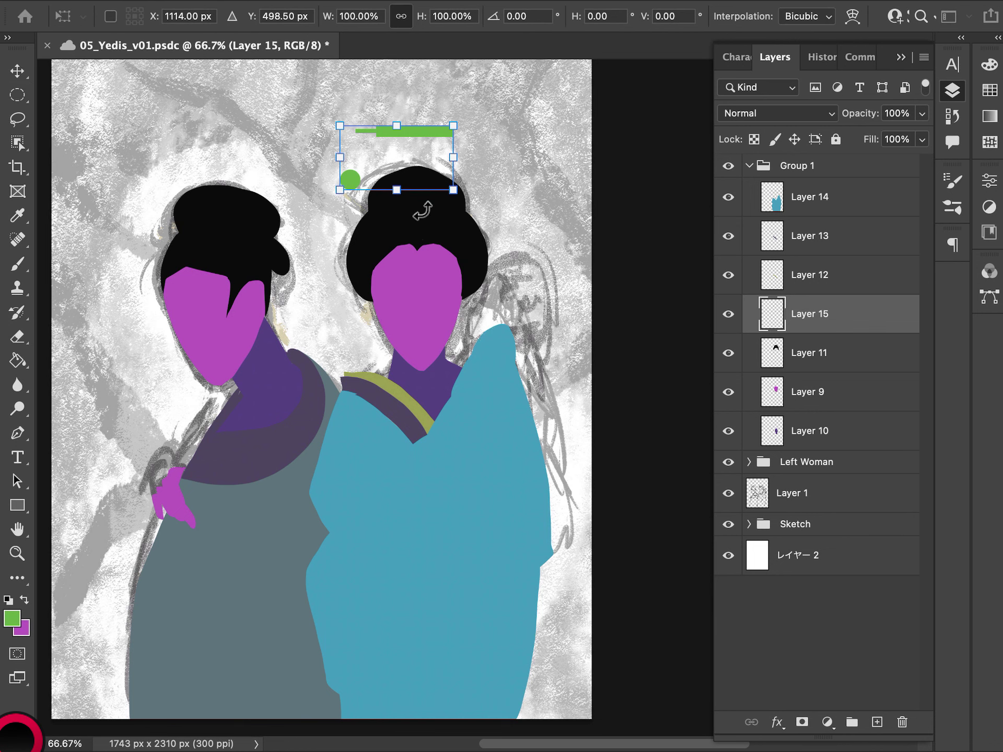
pyautogui.press('Return')
# Shrink the green circle to about 72% and nudge it onto the bar's end
pyautogui.press('l')
pyautogui.moveTo(362, 157)
pyautogui.mouseDown()
pyautogui.moveTo(371, 203)
pyautogui.moveTo(360, 192)
pyautogui.moveTo(356, 130)
pyautogui.mouseUp()
pyautogui.hotkey('ctrl', 't')
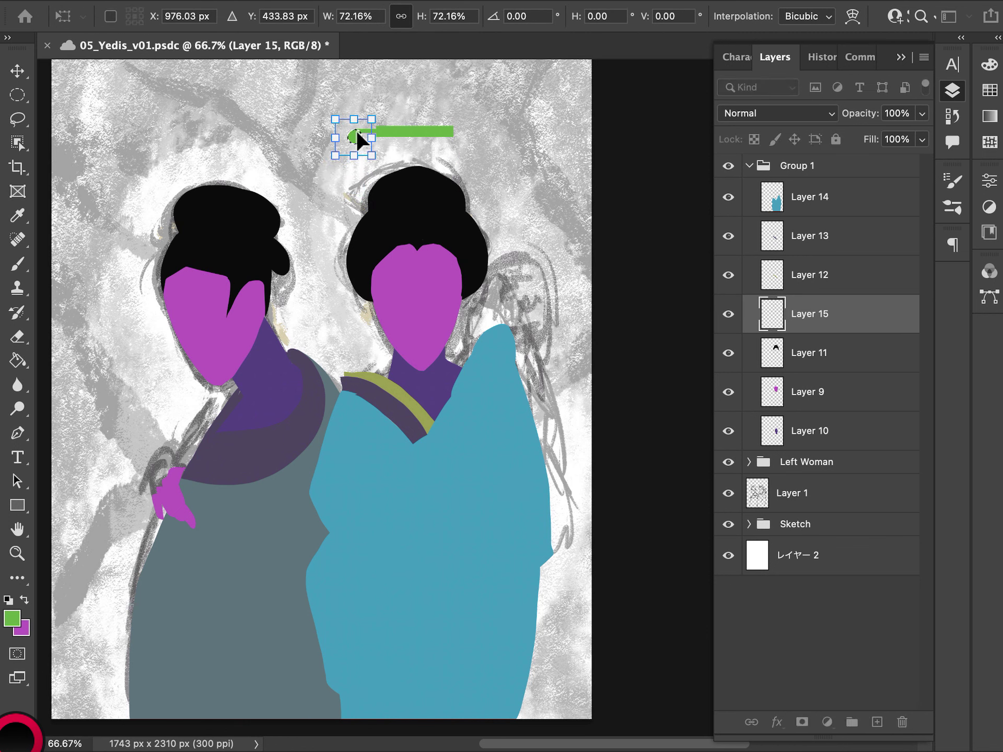
pyautogui.press('Up')
pyautogui.press('Up')
pyautogui.press('Up')
pyautogui.press('Up')
pyautogui.press('Up')
pyautogui.press('Up')
pyautogui.press('Up')
pyautogui.press('Up')
pyautogui.press('Up')
pyautogui.press('Up')
pyautogui.press('Up')
pyautogui.press('Up')
pyautogui.press('Up')
pyautogui.press('Up')
pyautogui.press('Up')
pyautogui.press('Up')
pyautogui.press('Up')
pyautogui.press('Up')
pyautogui.press('Up')
pyautogui.press('Up')
pyautogui.press('Up')
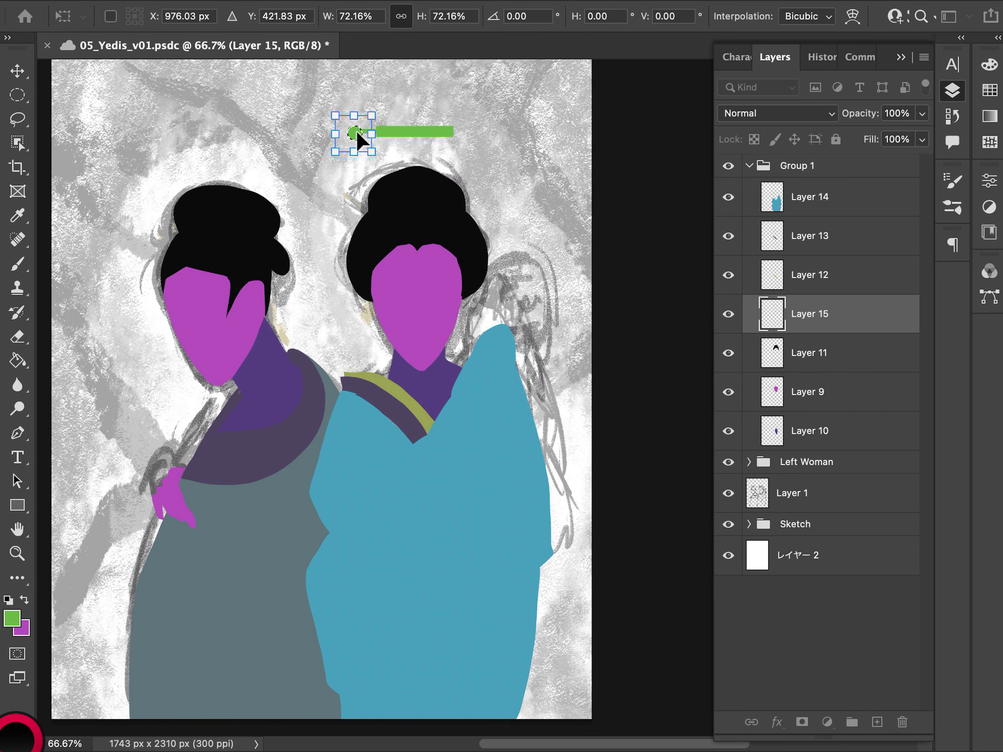
pyautogui.press('Up')
pyautogui.press('Up')
pyautogui.press('Up')
pyautogui.press('Up')
pyautogui.hotkey('shift', 'Right')
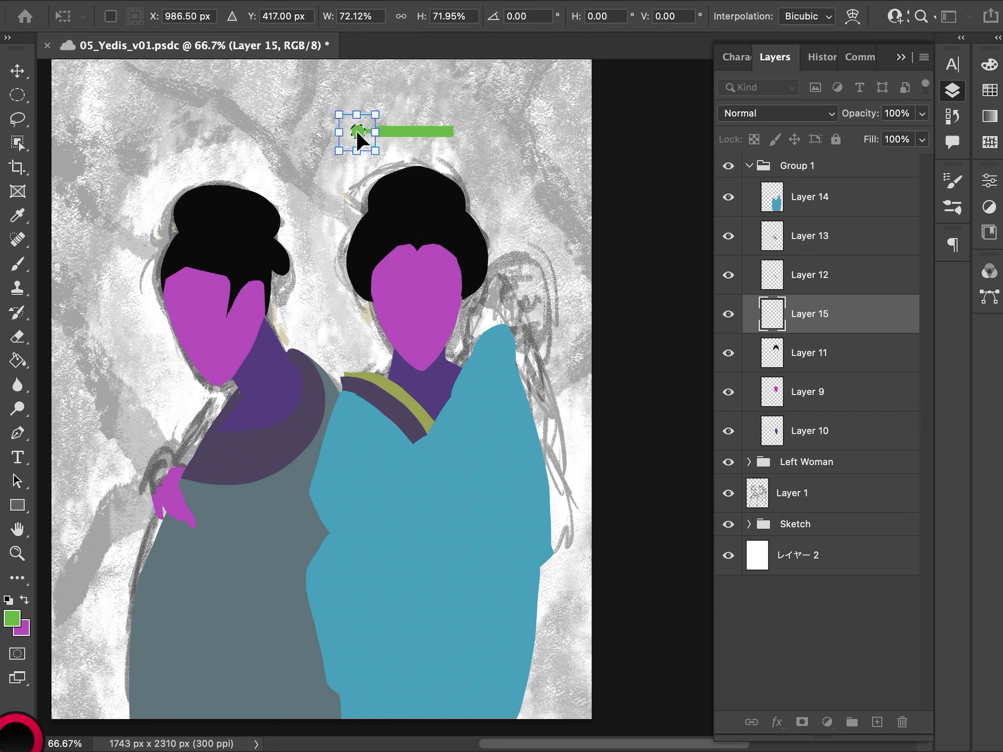
pyautogui.press('Return')
# Delete a thin strip inside the green bar to hollow it out
pyautogui.press('l')
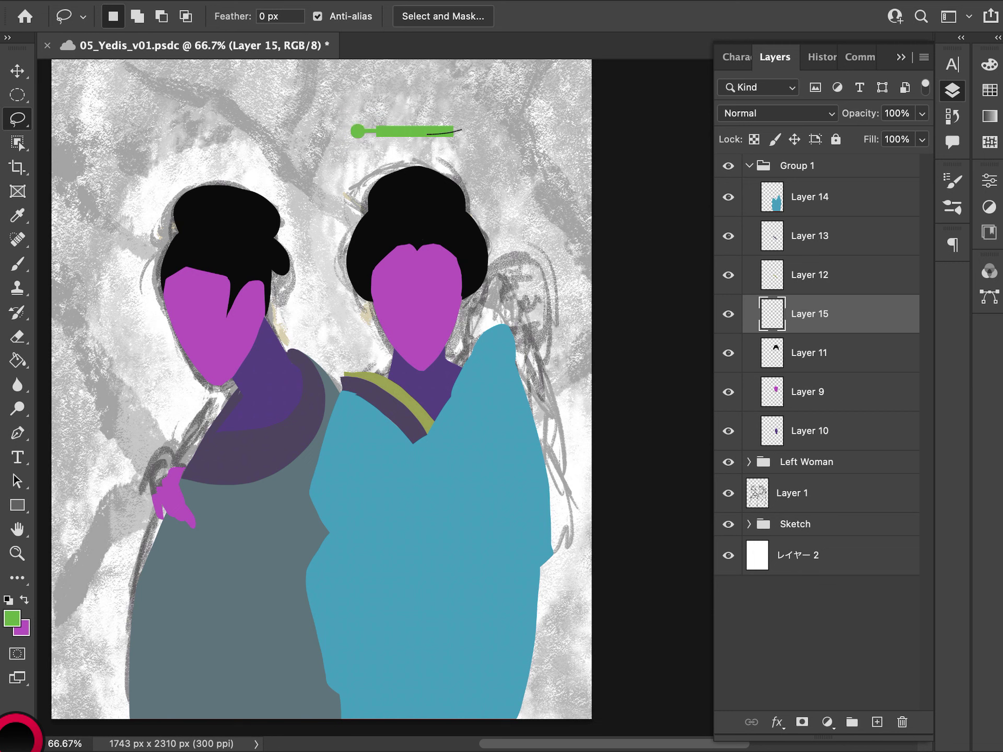
pyautogui.press('m')
pyautogui.hotkey('shift', 'm')
pyautogui.moveTo(462, 126); pyautogui.dragTo(386, 134)
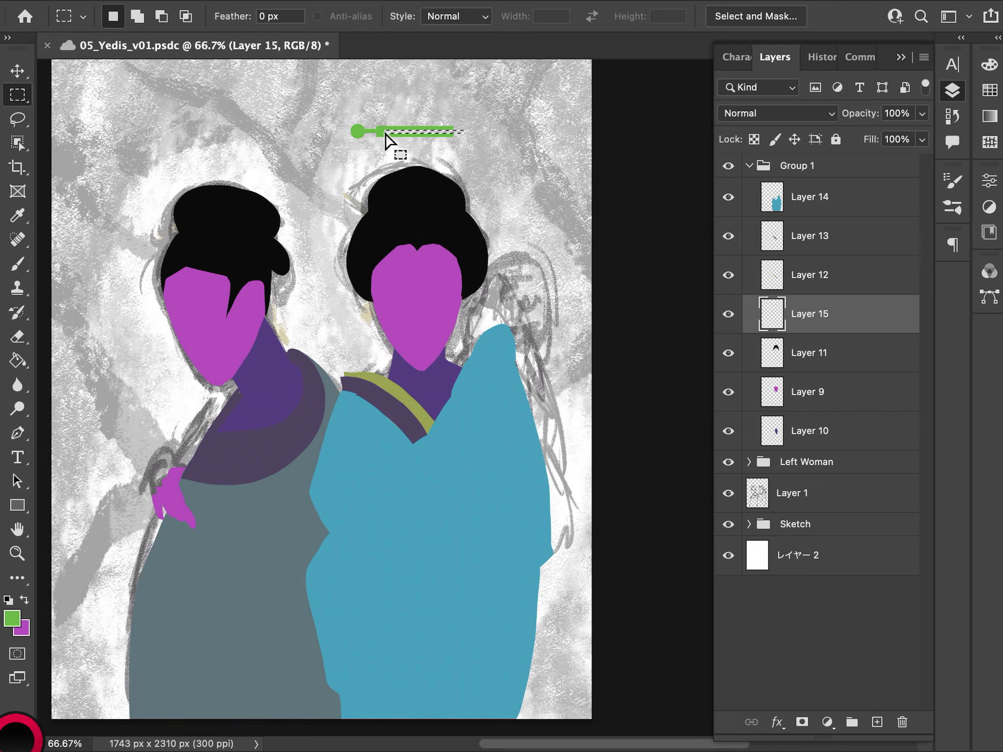
pyautogui.press('Delete')
pyautogui.click(585, 360)
# Scale the hairpin to 63%, rotate it -15°, and set it into the bun
pyautogui.hotkey('ctrl', 't')
pyautogui.moveTo(453, 138); pyautogui.dragTo(373, 233)
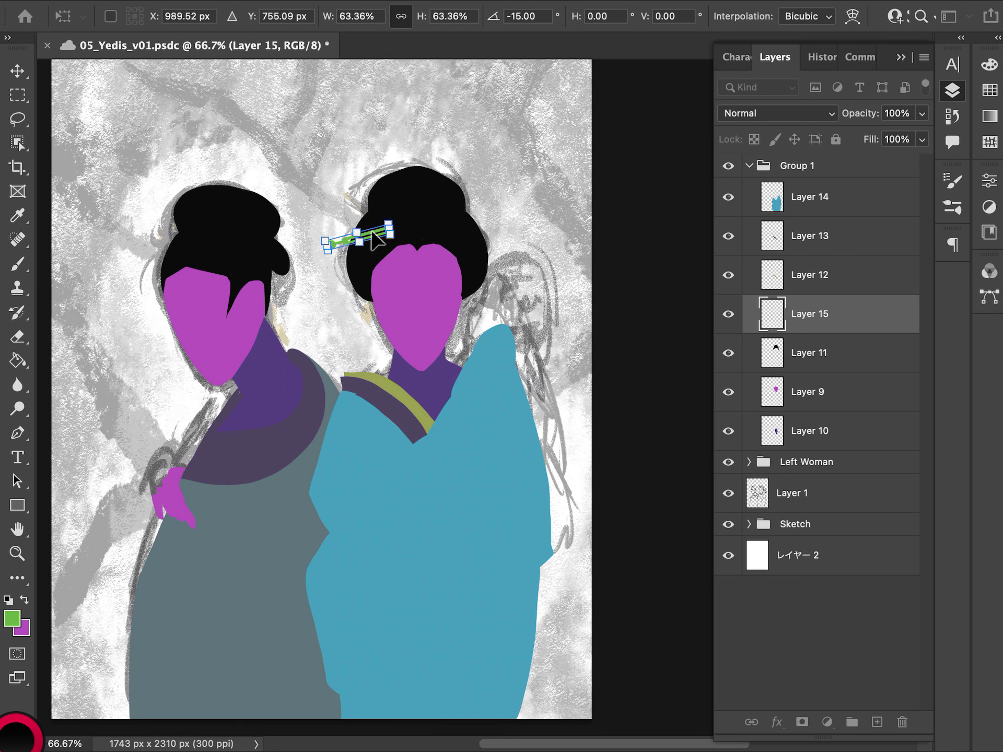
pyautogui.press('Return')
pyautogui.press('m')
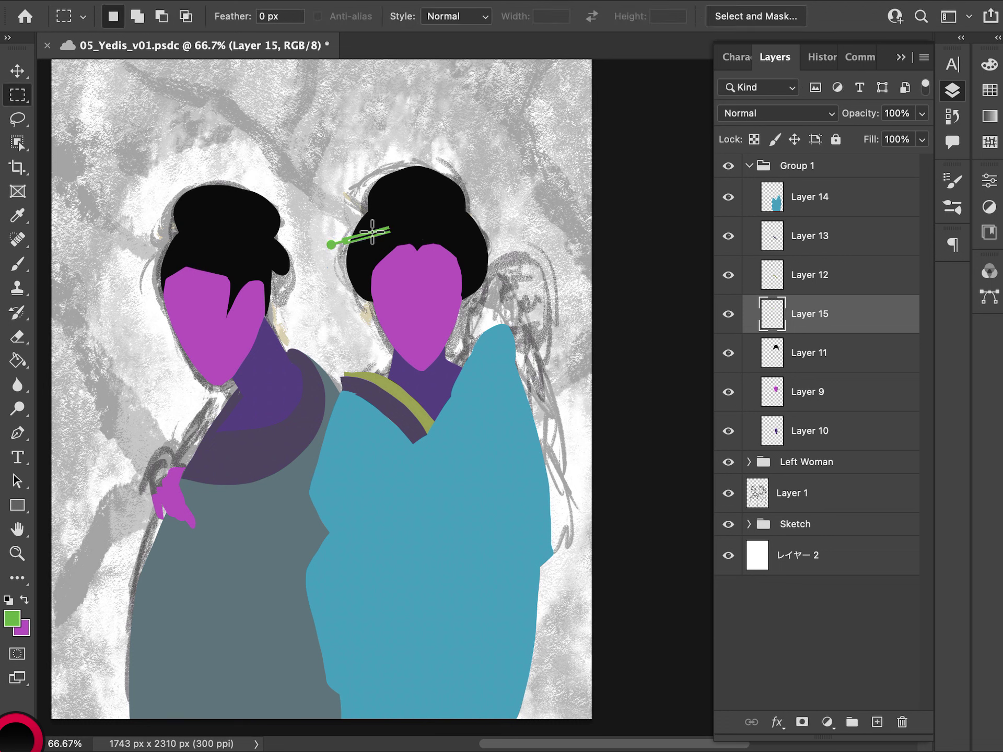
pyautogui.press('l')
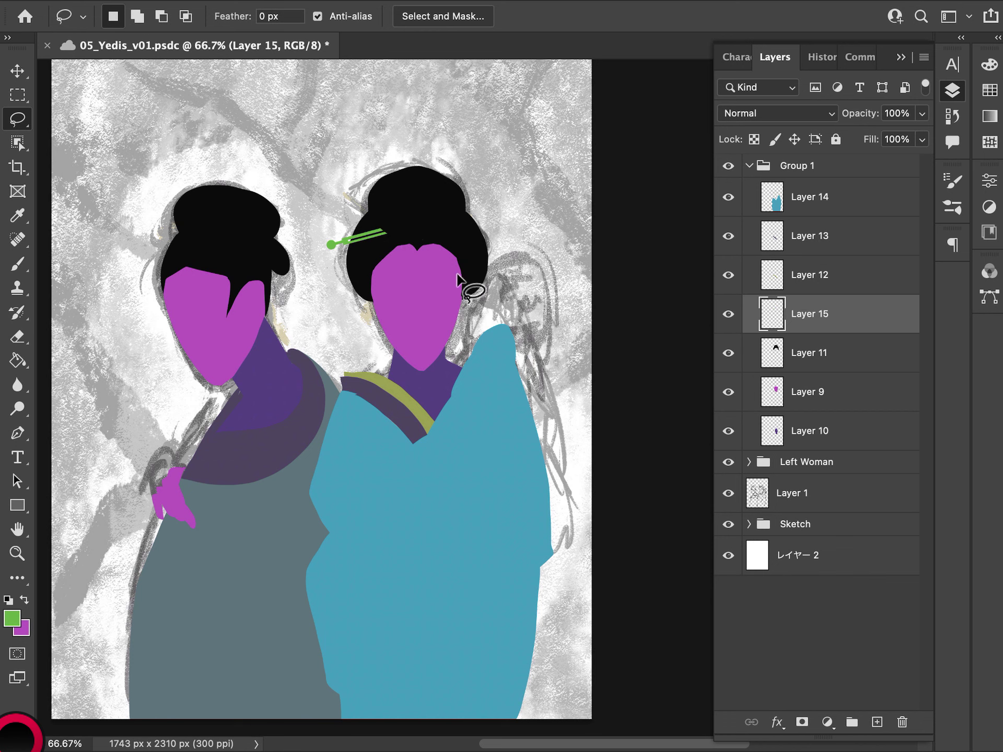
# Nudge the green hairpin into its final spot in the right woman's bun
pyautogui.press('v')
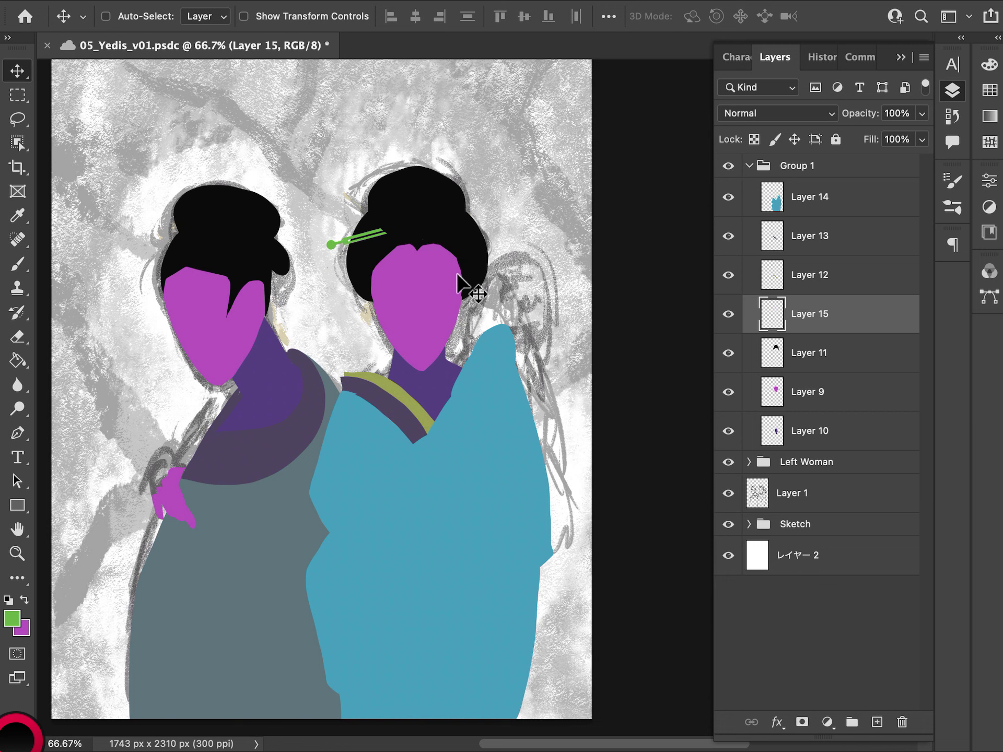
pyautogui.hotkey('shift', 'Right')
pyautogui.hotkey('shift', 'Right')
pyautogui.hotkey('shift', 'Right')
pyautogui.hotkey('shift', 'Right')
pyautogui.hotkey('shift', 'Up')
pyautogui.hotkey('shift', 'Left')
pyautogui.hotkey('shift', 'Down')
# Paint a wide green oval, about 466 × 199 px, above her head
pyautogui.press('l')
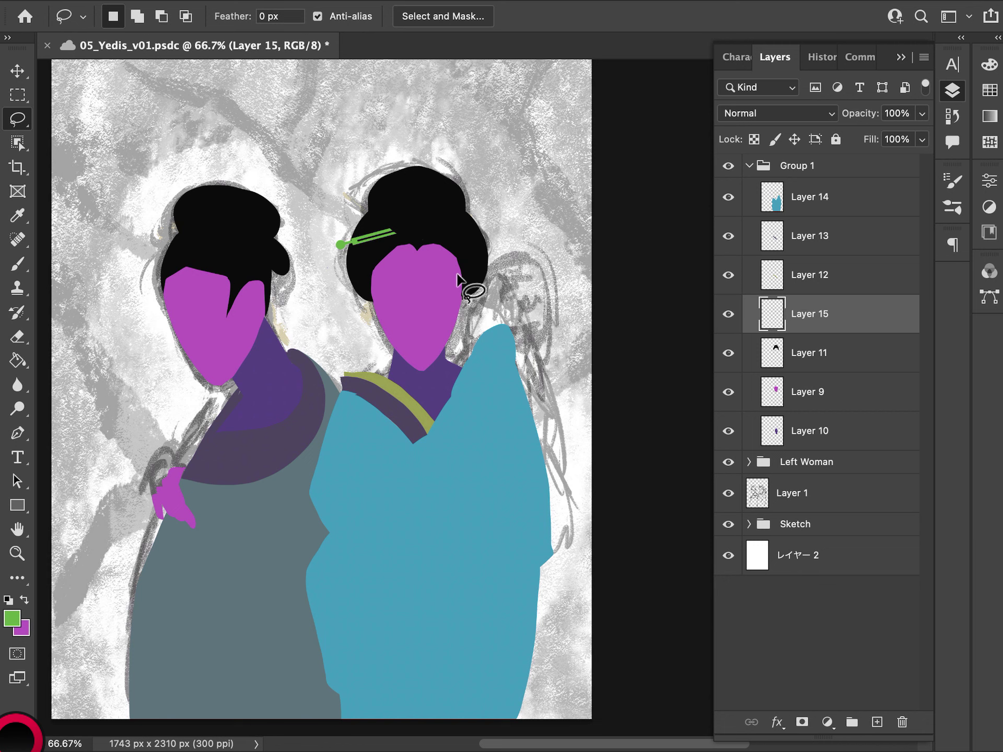
pyautogui.press('m')
pyautogui.hotkey('shift', 'm')
pyautogui.moveTo(294, 131); pyautogui.dragTo(438, 193)
pyautogui.press('super+BackSpace')
pyautogui.press('super+z')
pyautogui.hotkey('alt', 'BackSpace')
pyautogui.press('super+d')
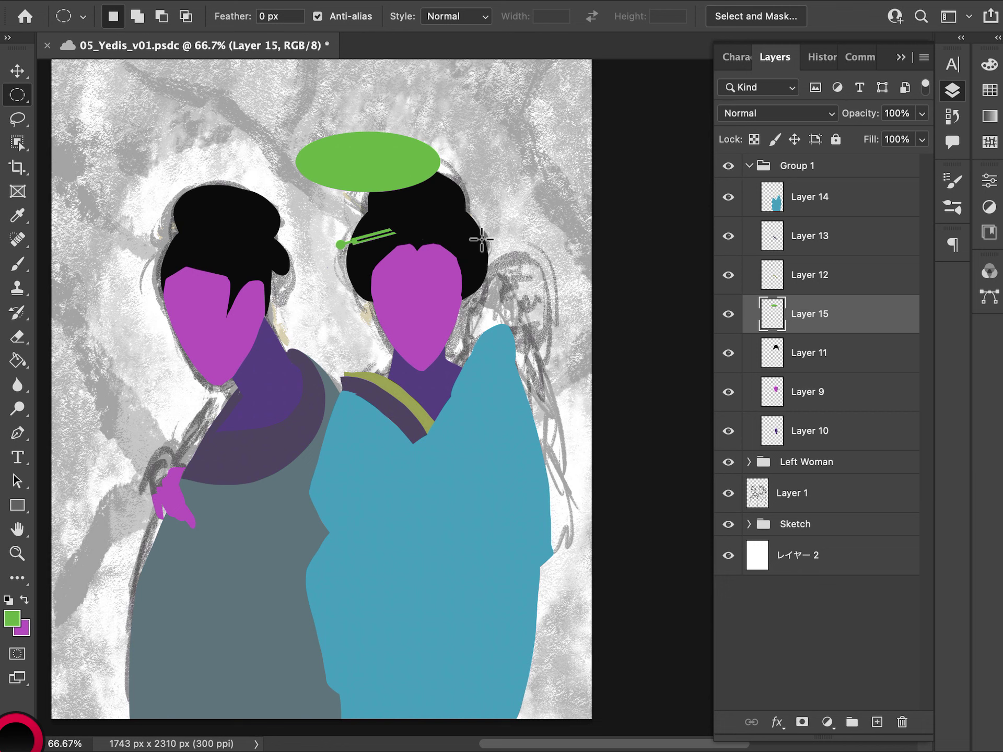
pyautogui.moveTo(464, 116); pyautogui.dragTo(515, 209)
pyautogui.press('super+d')
pyautogui.hotkey('shift', 'm')
pyautogui.moveTo(454, 135); pyautogui.dragTo(514, 249)
pyautogui.rightClick(491, 221)
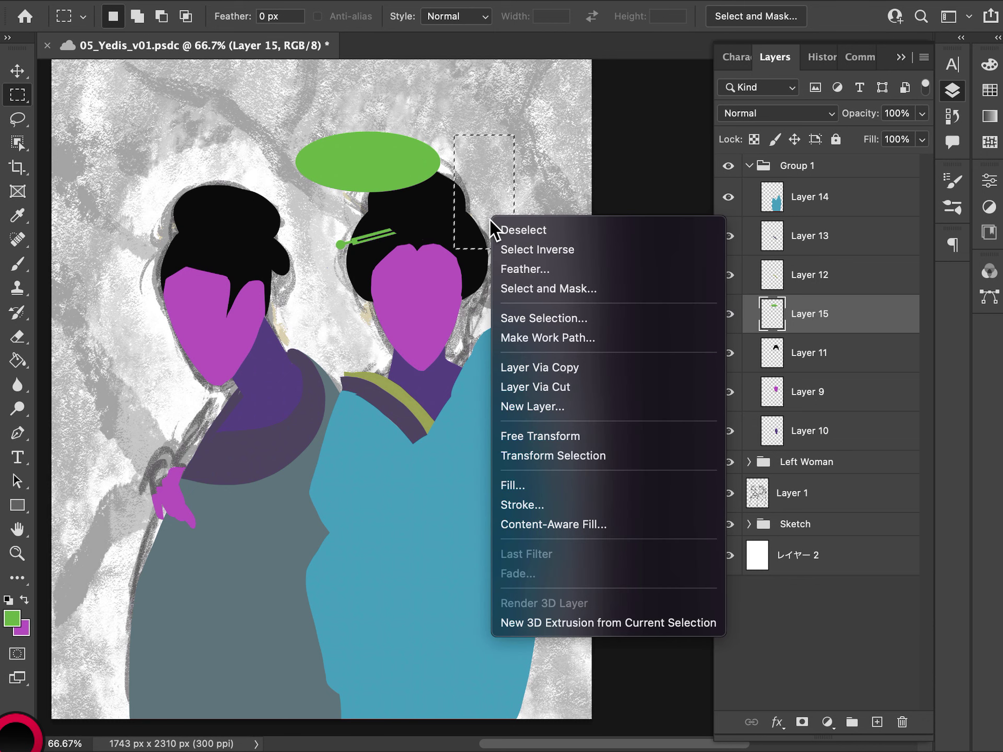
pyautogui.click(571, 456)
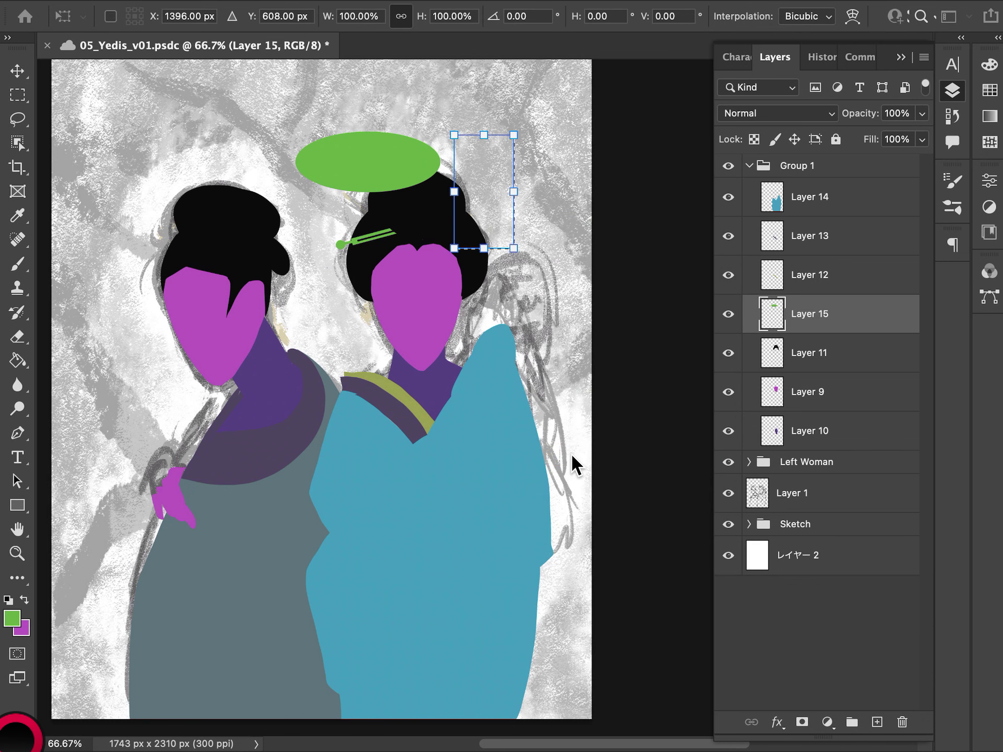
pyautogui.moveTo(526, 123)
pyautogui.mouseDown()
pyautogui.moveTo(542, 130)
pyautogui.moveTo(529, 131)
pyautogui.mouseUp()
pyautogui.moveTo(492, 169); pyautogui.dragTo(456, 153)
pyautogui.press('Return')
pyautogui.press('Return')
pyautogui.click(730, 316)
pyautogui.click(733, 319)
pyautogui.press('BackSpace')
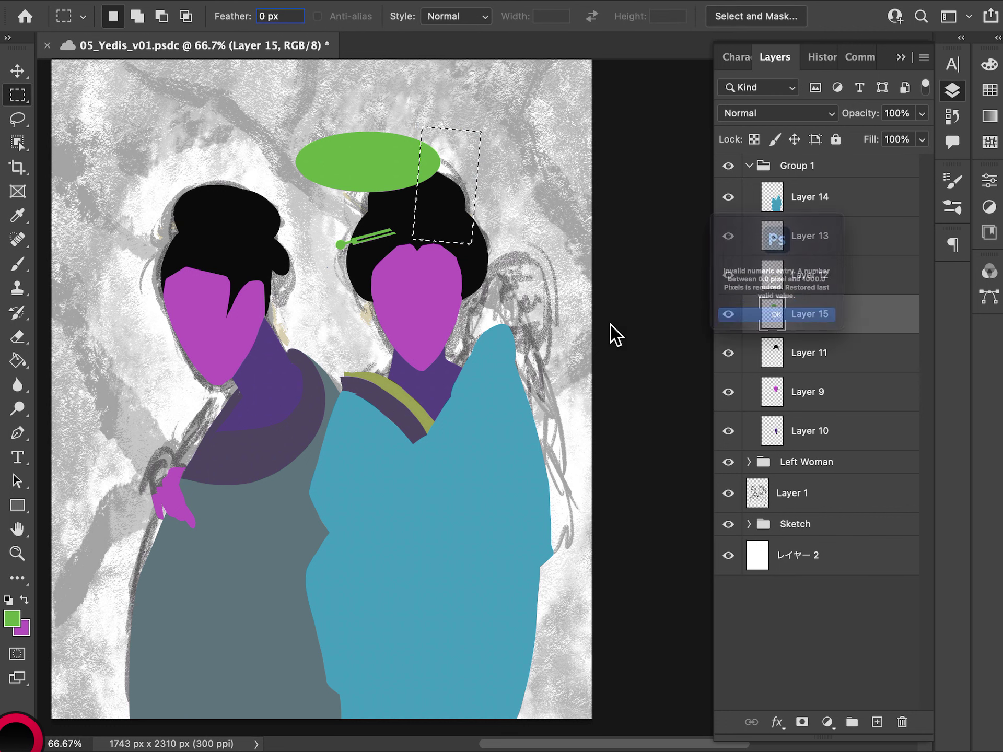
pyautogui.click(783, 349)
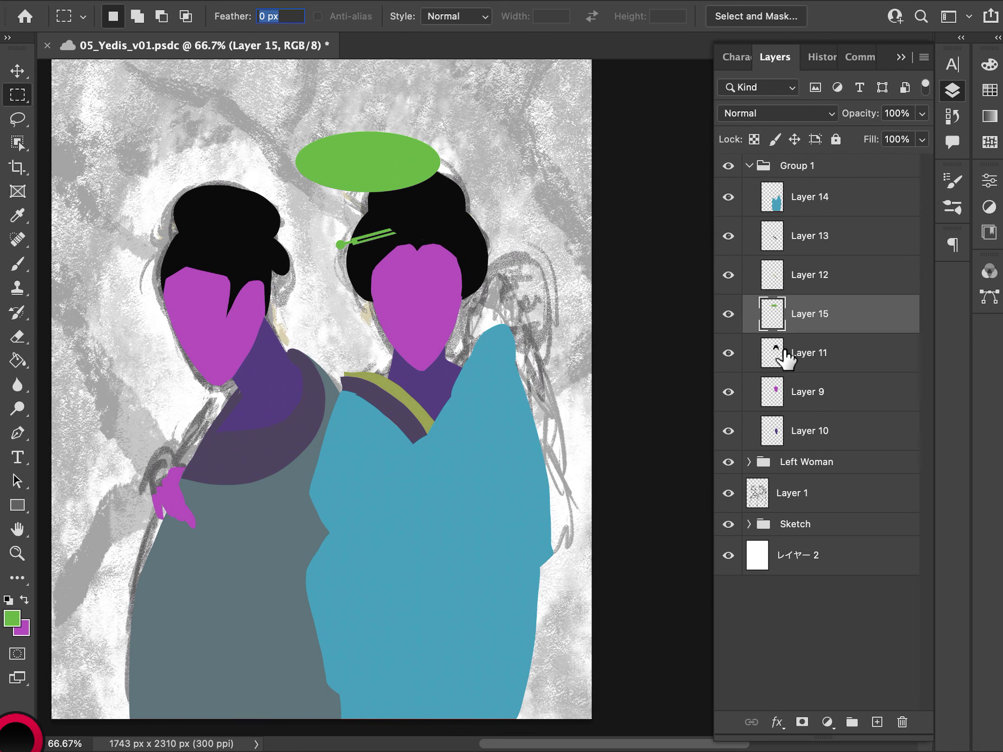
# Cut the green ellipse onto its own layer and raise it higher above the hair
pyautogui.moveTo(254, 108); pyautogui.dragTo(517, 204)
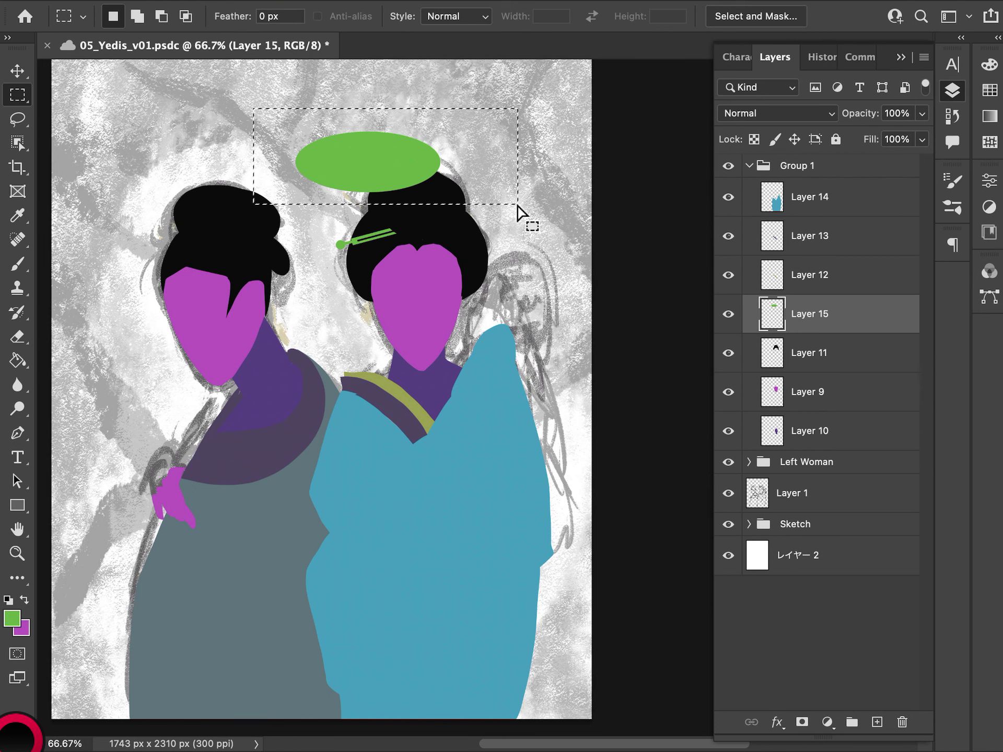
pyautogui.press('super+x')
pyautogui.press('super+v')
pyautogui.press('v')
pyautogui.moveTo(357, 378); pyautogui.dragTo(407, 136)
# Delete the ellipse's right end with a rotated rectangular selection
pyautogui.press('m')
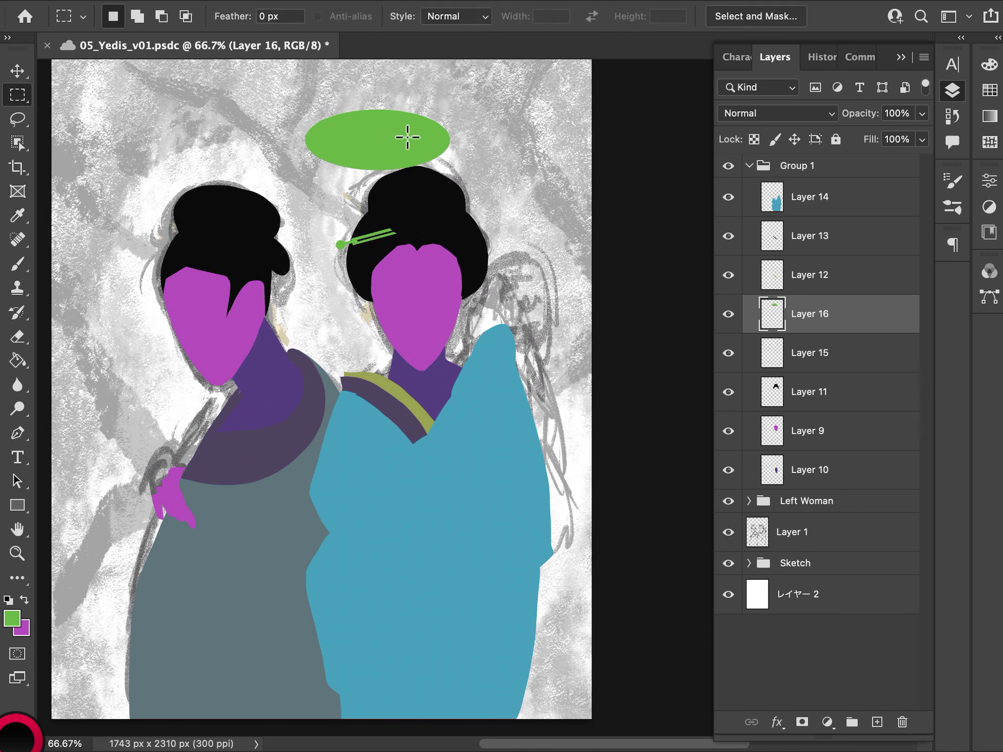
pyautogui.moveTo(469, 149); pyautogui.dragTo(547, 262)
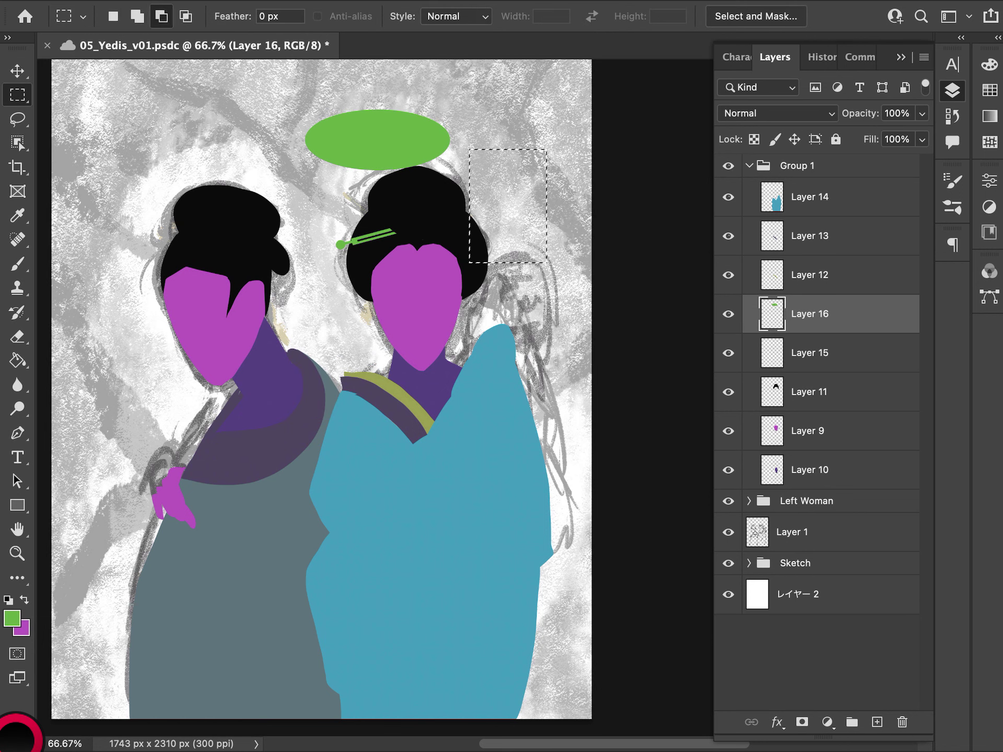
pyautogui.rightClick(512, 233)
pyautogui.click(574, 459)
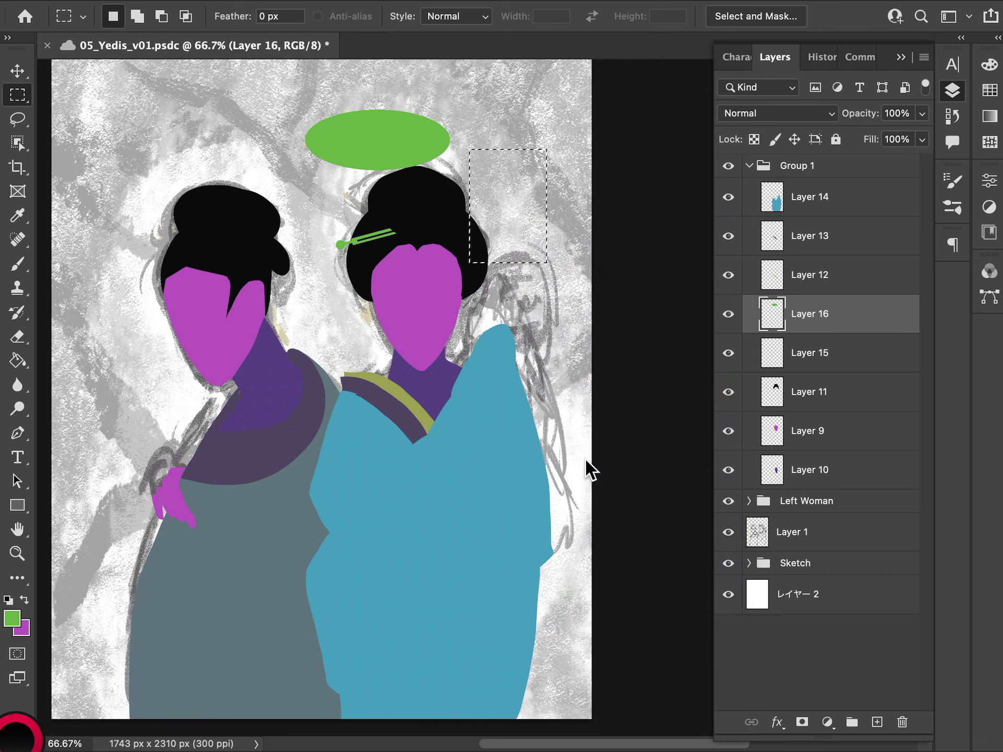
pyautogui.moveTo(578, 241); pyautogui.dragTo(575, 256)
pyautogui.moveTo(515, 189); pyautogui.dragTo(457, 158)
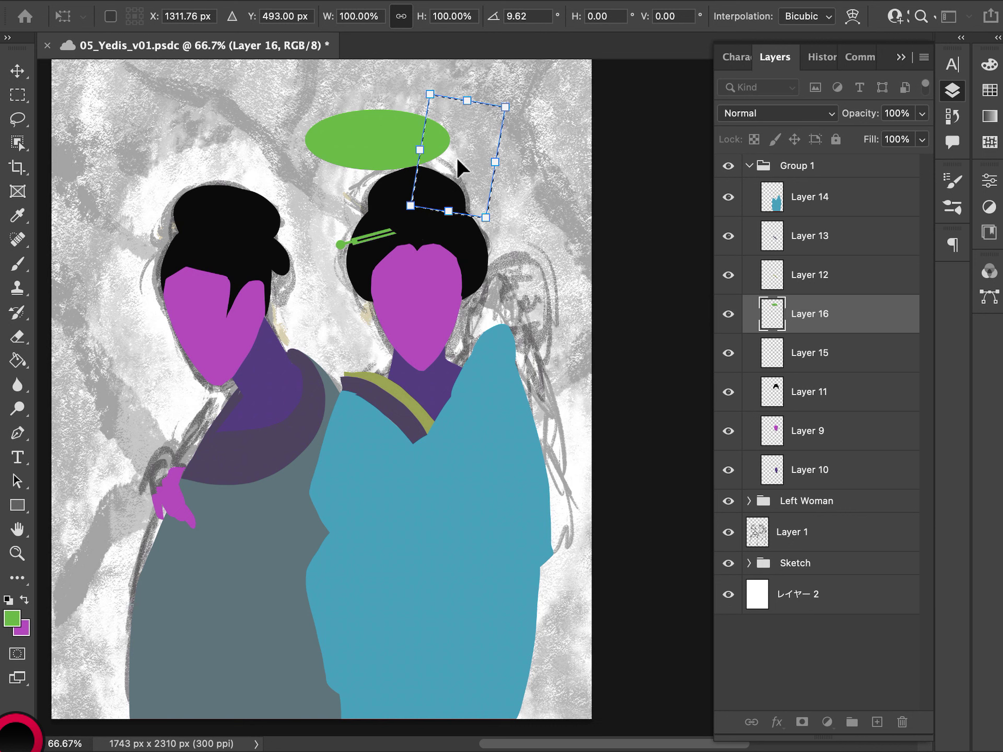
pyautogui.press('Return')
pyautogui.press('Delete')
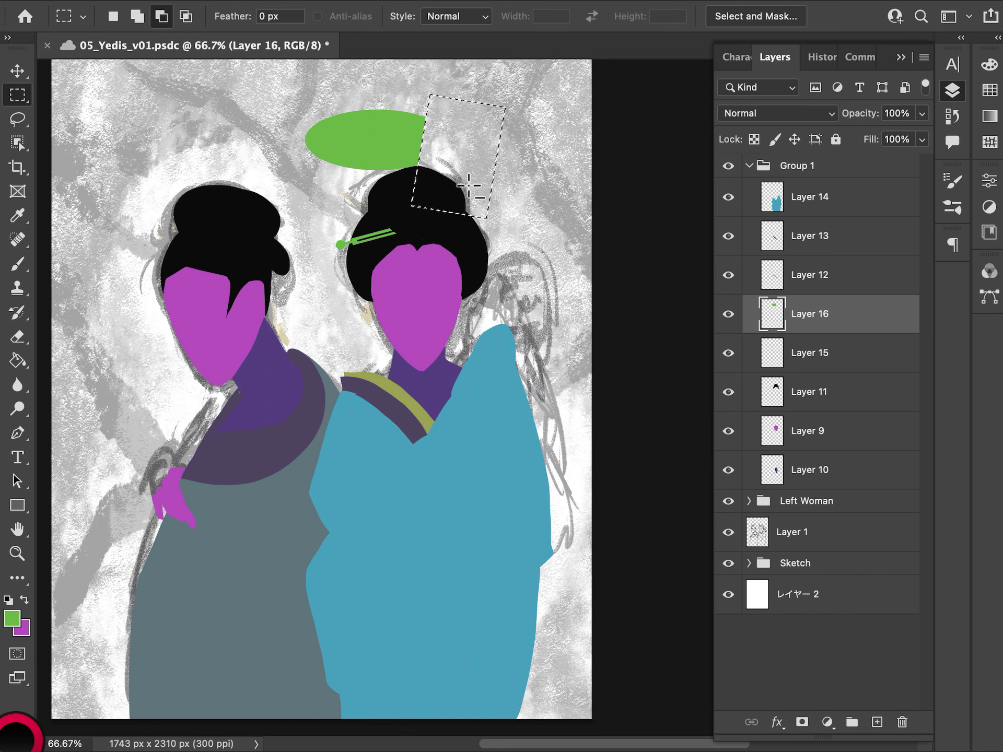
# Mirror the rotated selection over the ellipse's left end and delete it
pyautogui.rightClick(468, 188)
pyautogui.click(530, 424)
pyautogui.rightClick(465, 160)
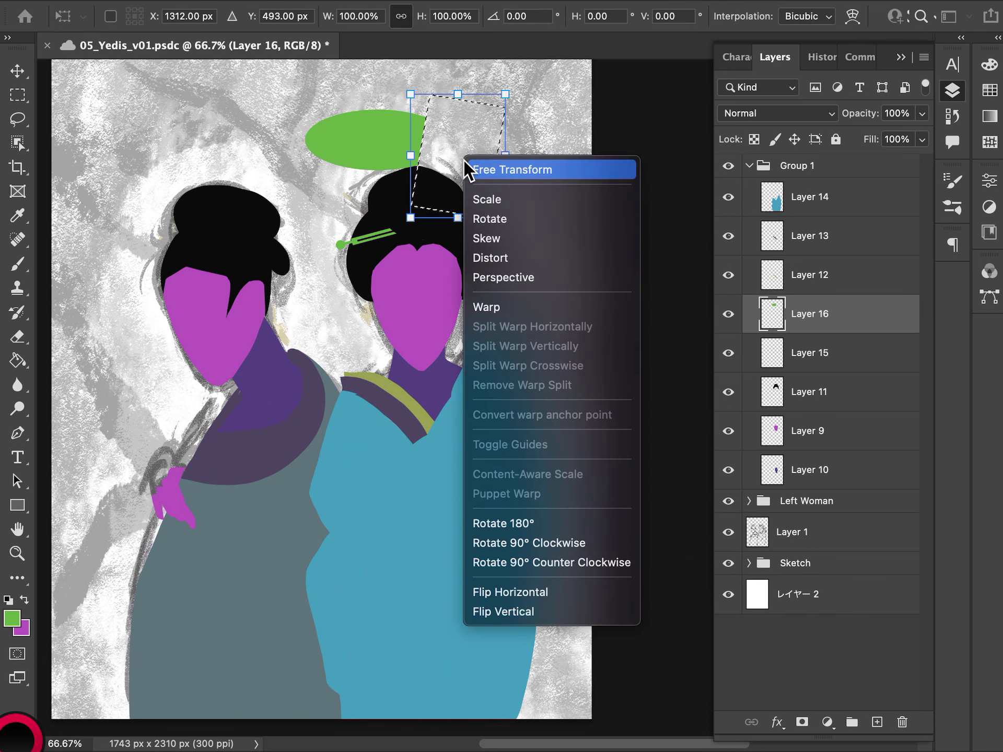
pyautogui.click(535, 596)
pyautogui.press('Return')
pyautogui.moveTo(483, 187); pyautogui.dragTo(346, 169)
pyautogui.press('super+z')
pyautogui.press('m')
pyautogui.moveTo(472, 187); pyautogui.dragTo(317, 187)
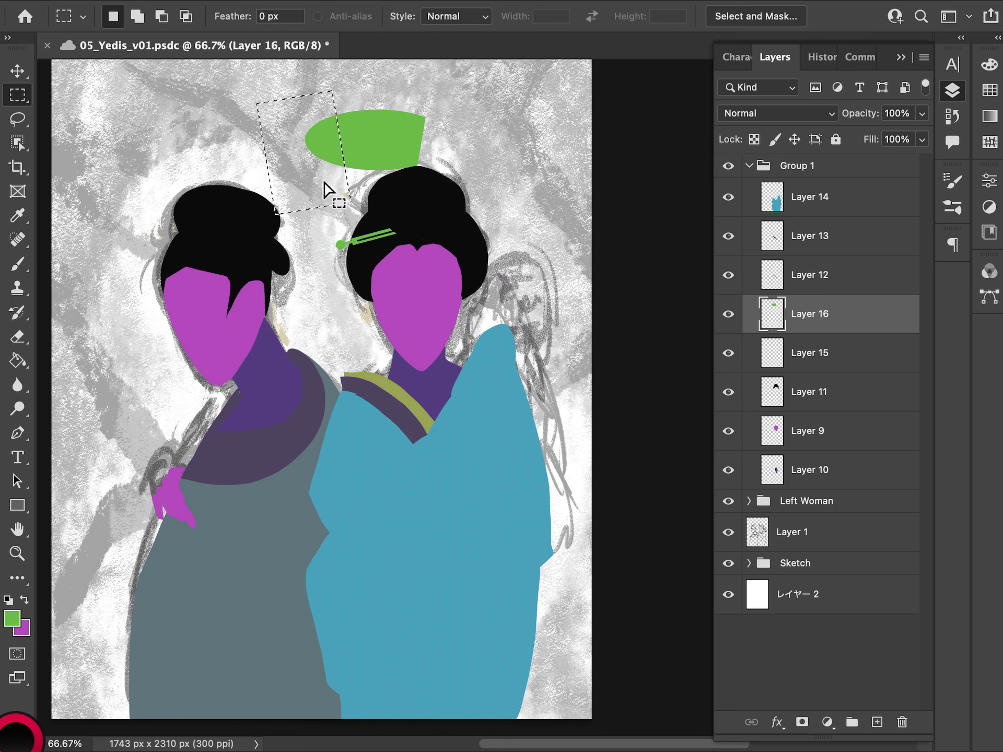
pyautogui.press('Delete')
# Undo the trims to restore the full oval, then add an empty Layer 17
pyautogui.press('super+d')
pyautogui.press('super+z')
pyautogui.press('super+z')
pyautogui.press('Delete')
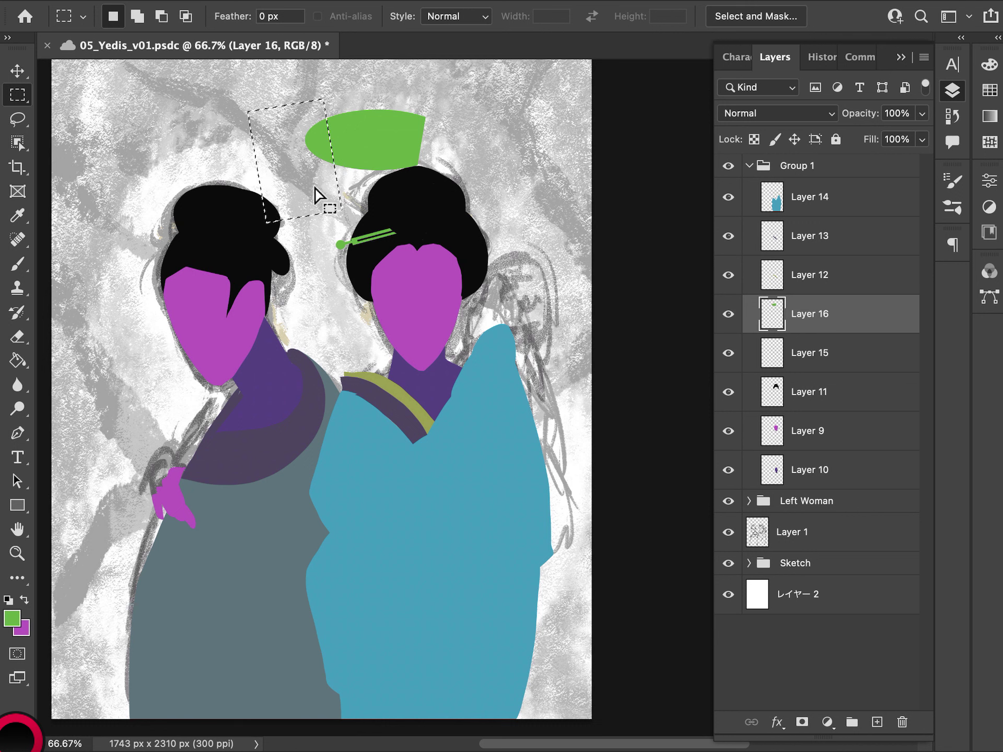
pyautogui.press('super+d')
pyautogui.press('super+z')
pyautogui.press('super+z')
pyautogui.press('super+z')
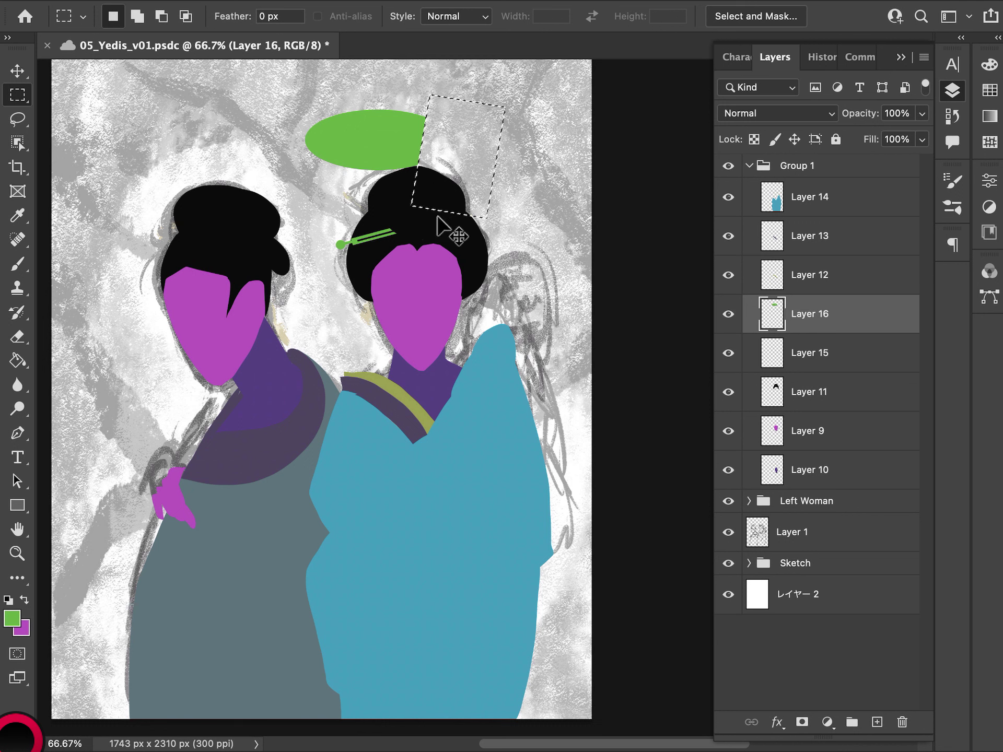
pyautogui.press('super+z')
pyautogui.press('super+d')
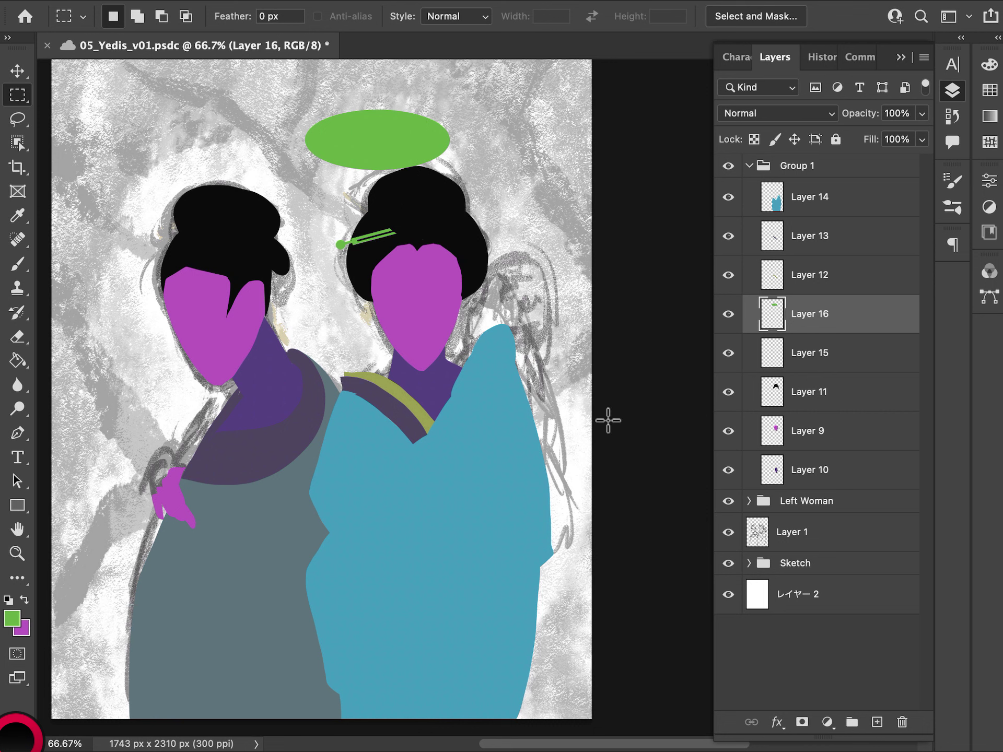
pyautogui.click(877, 722)
# Fill a pink rectangle, place it at the ellipse's right end, and rotate it about 9.65°
pyautogui.moveTo(523, 254)
pyautogui.mouseDown()
pyautogui.moveTo(590, 319)
pyautogui.moveTo(577, 353)
pyautogui.mouseUp()
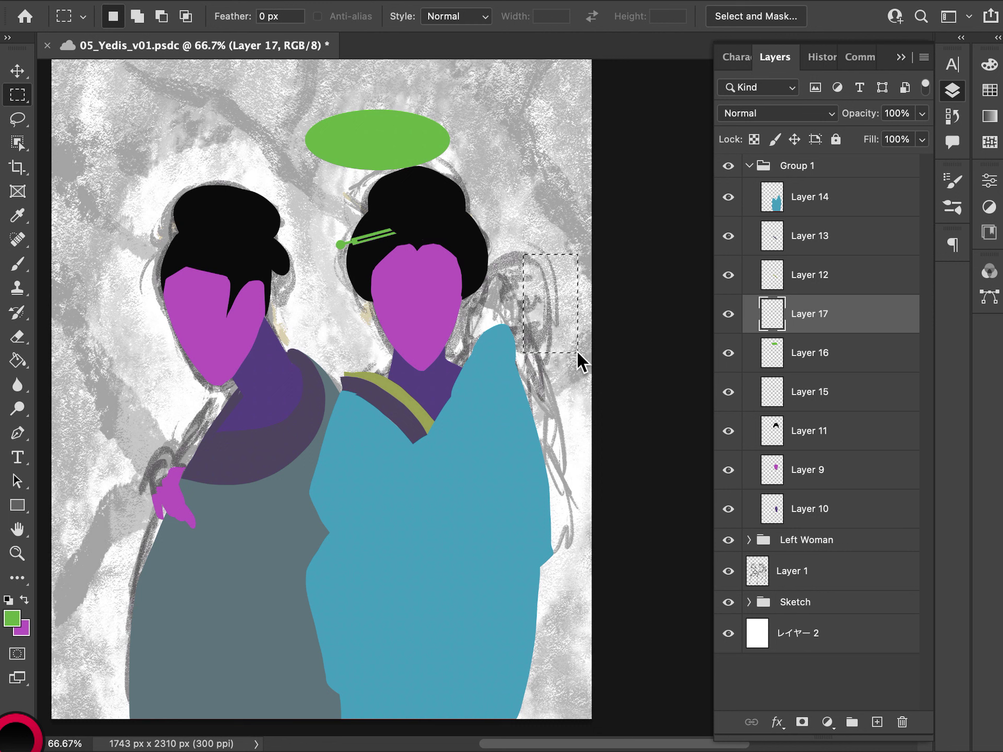
pyautogui.press('super+BackSpace')
pyautogui.press('super+d')
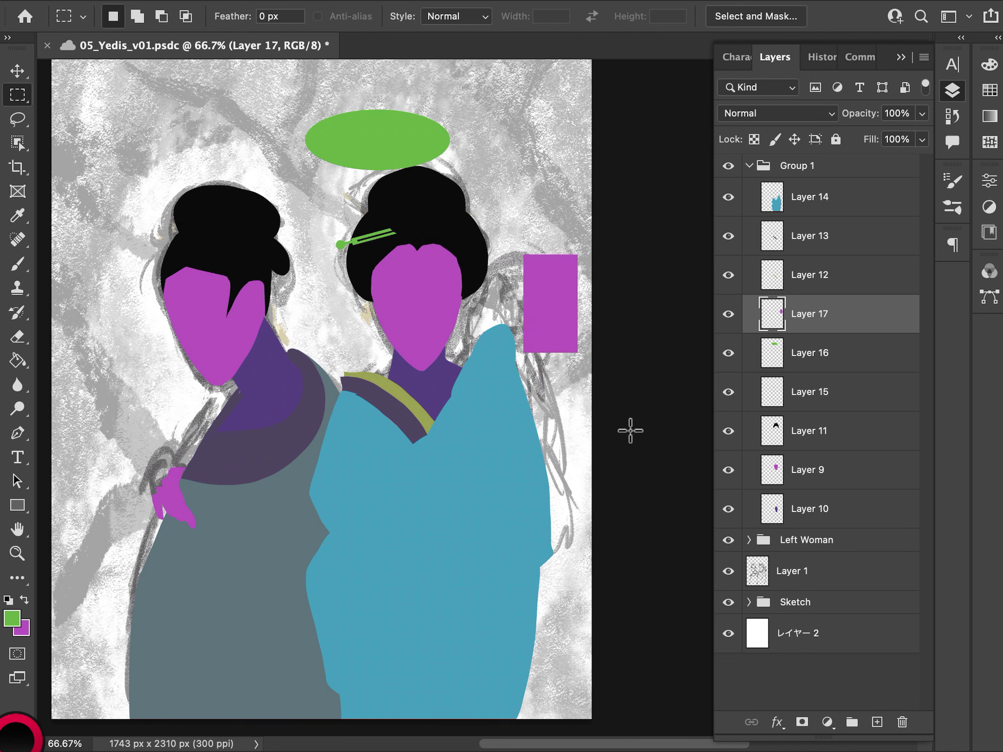
pyautogui.press('v')
pyautogui.moveTo(557, 339); pyautogui.dragTo(480, 192)
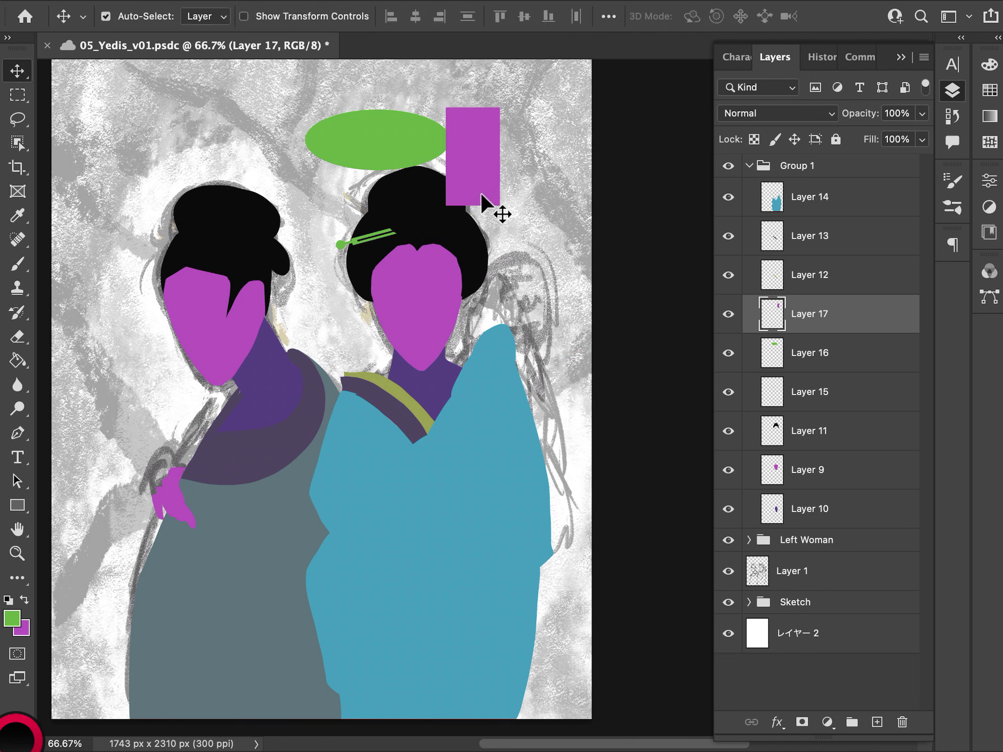
pyautogui.press('super+t')
pyautogui.moveTo(511, 93); pyautogui.dragTo(521, 100)
pyautogui.moveTo(478, 161); pyautogui.dragTo(450, 155)
pyautogui.press('Return')
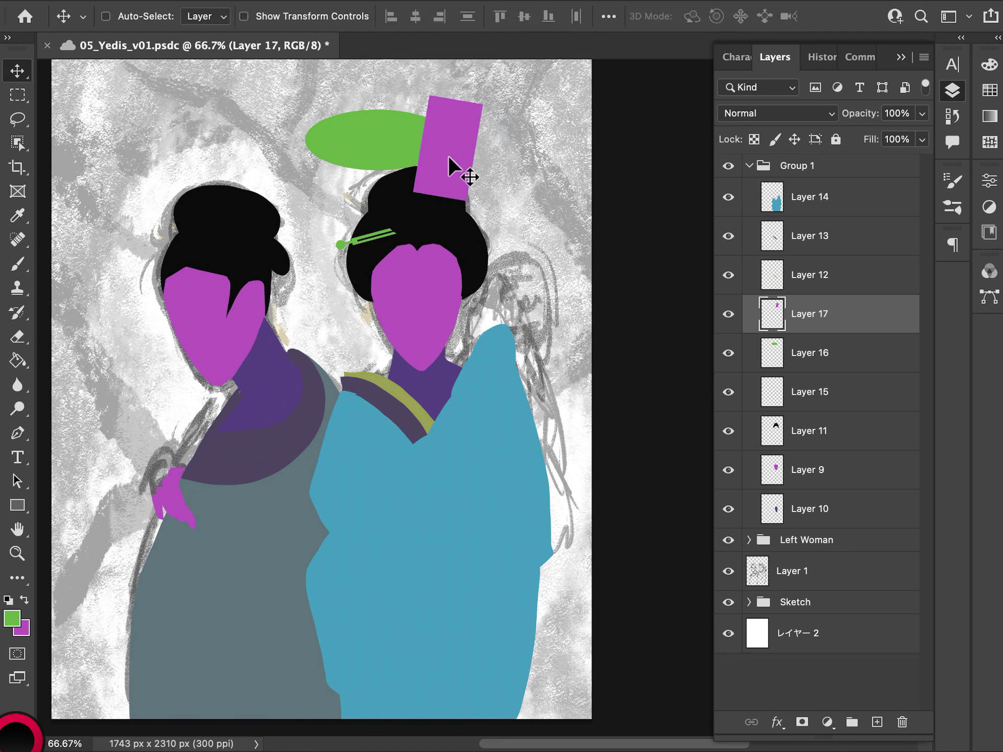
# Save the document and lower the pink layer's opacity to 78%
pyautogui.press('super+s')
pyautogui.press('8')
pyautogui.press('2')
pyautogui.press('7')
pyautogui.press('8')
# Duplicate the pink rectangle, flip the copy horizontally, and move it to the ellipse's left end
pyautogui.press('super+j')
pyautogui.rightClick(450, 157)
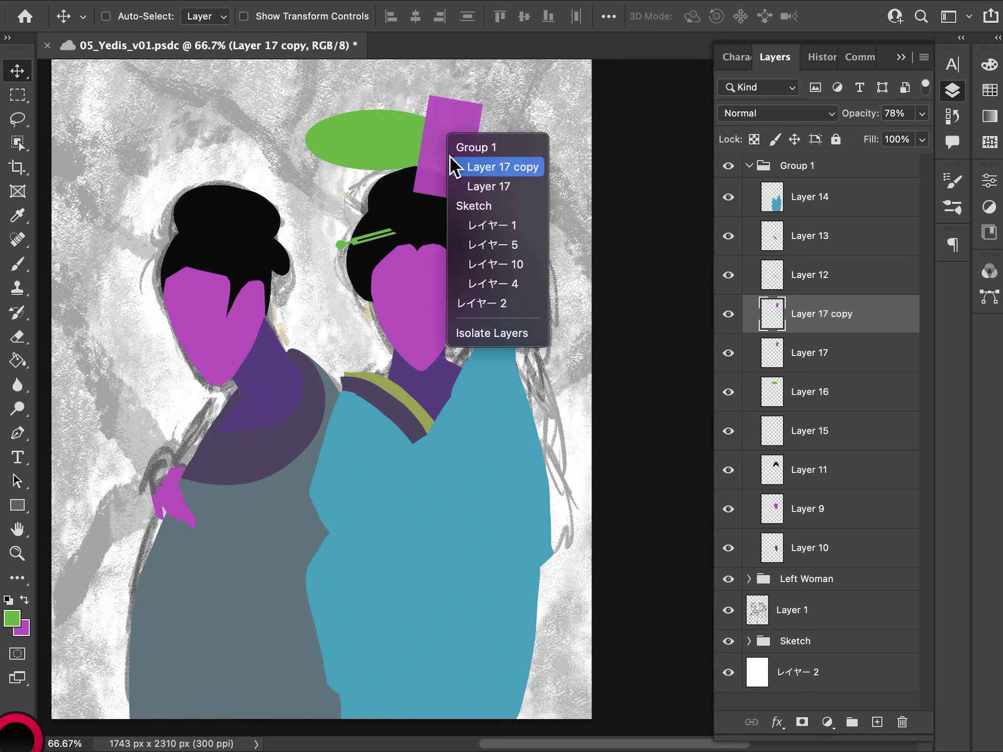
pyautogui.click(450, 155)
pyautogui.press('super+t')
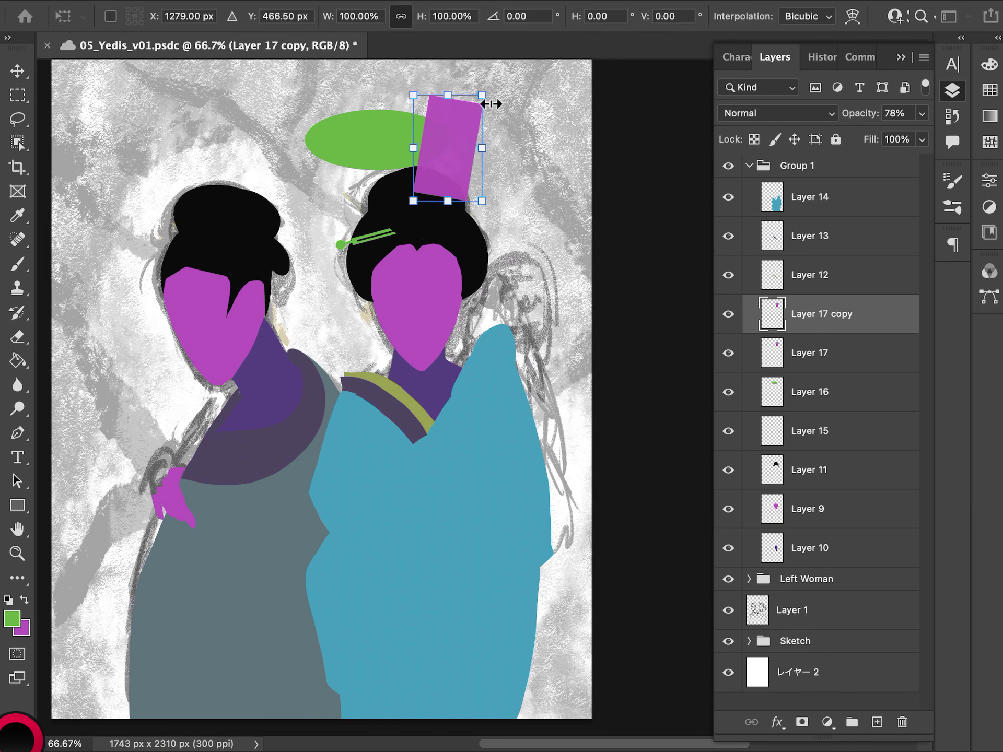
pyautogui.rightClick(454, 164)
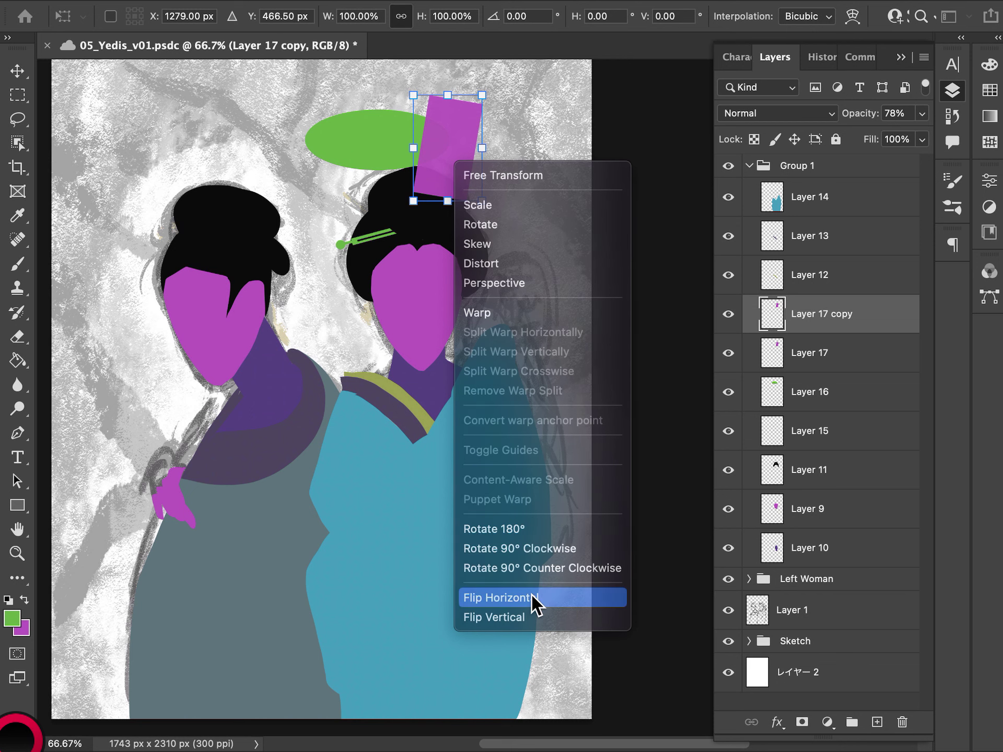
pyautogui.click(533, 598)
pyautogui.moveTo(456, 121); pyautogui.dragTo(319, 121)
pyautogui.press('Return')
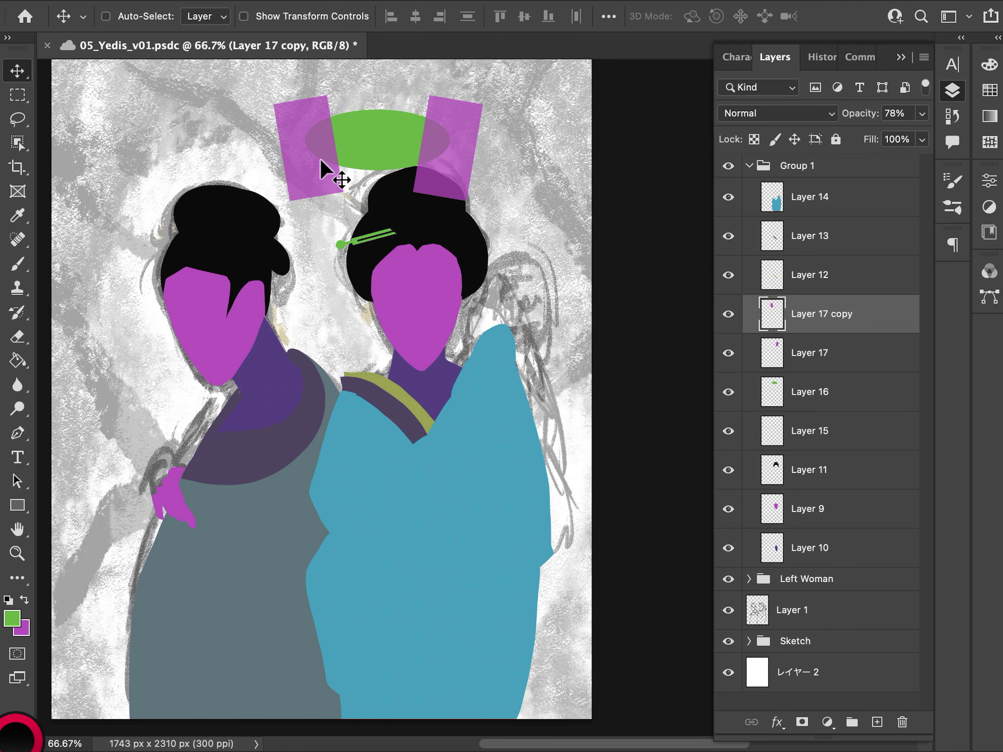
# Load both pink rectangles as a selection on Layer 16, then hide Layer 17 and Layer 17 copy
pyautogui.doubleClick(771, 316)
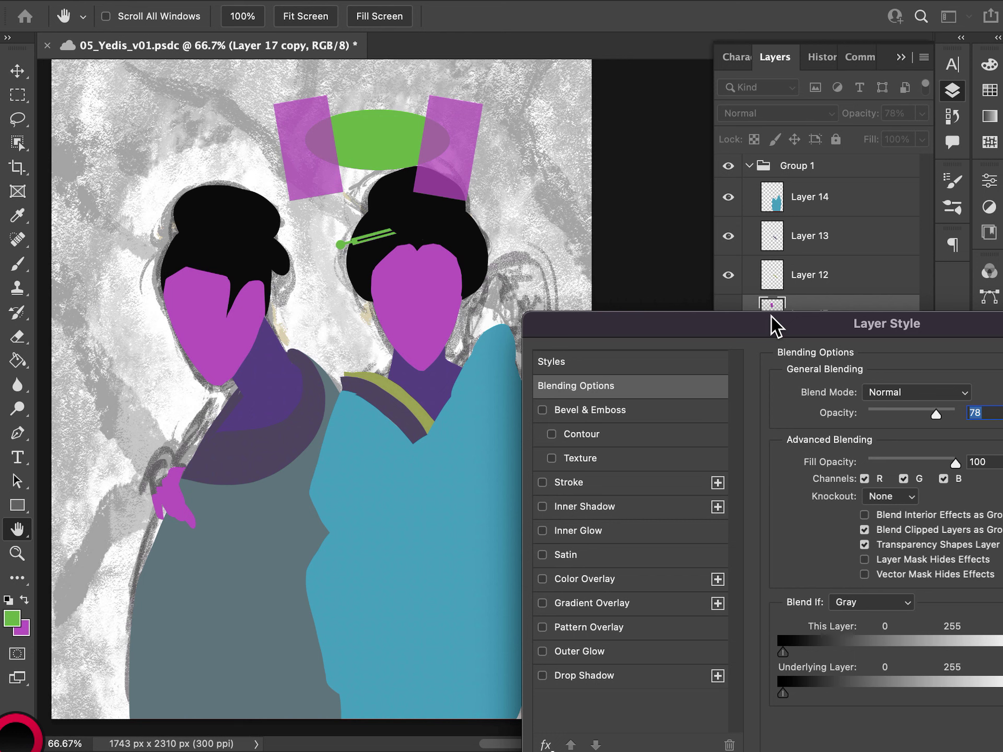
pyautogui.press('Escape')
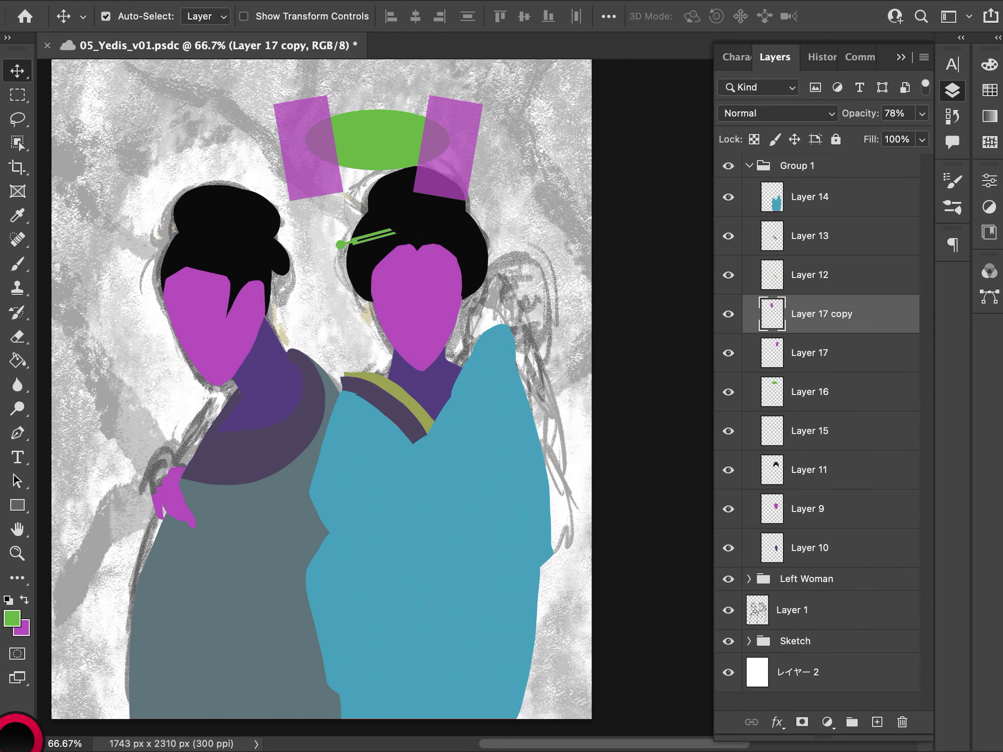
pyautogui.keyDown('super'); pyautogui.click(771, 316); pyautogui.keyUp('super')
pyautogui.keyDown('shift'); pyautogui.keyDown('super'); pyautogui.click(772, 351); pyautogui.keyUp('super'); pyautogui.keyUp('shift')
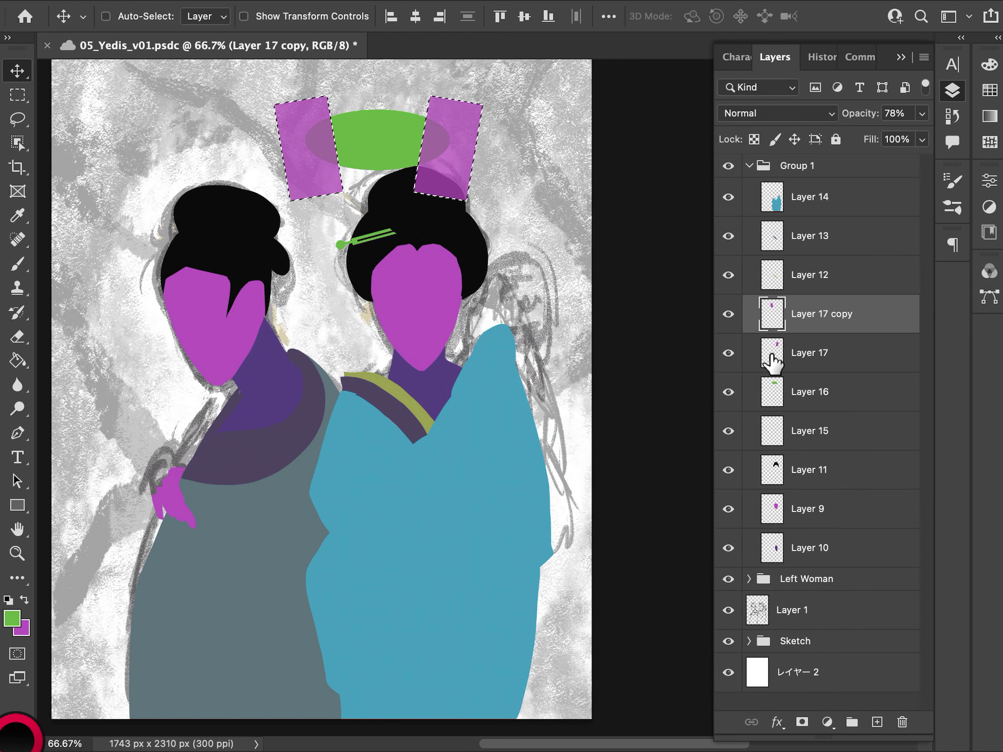
pyautogui.click(817, 399)
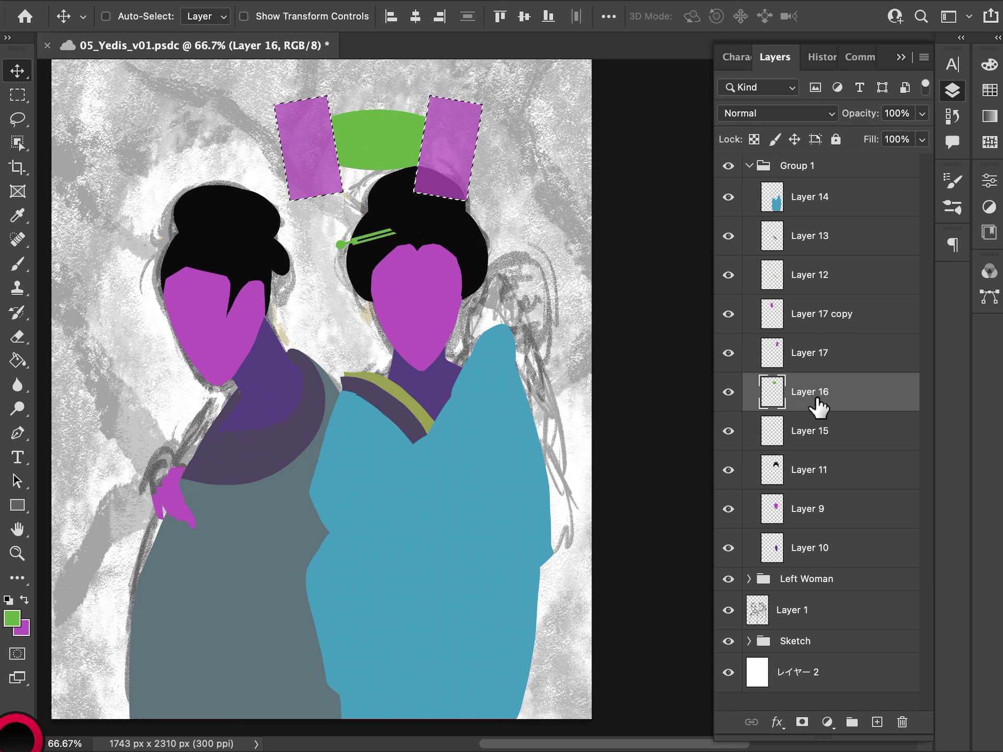
pyautogui.click(728, 353)
pyautogui.click(727, 314)
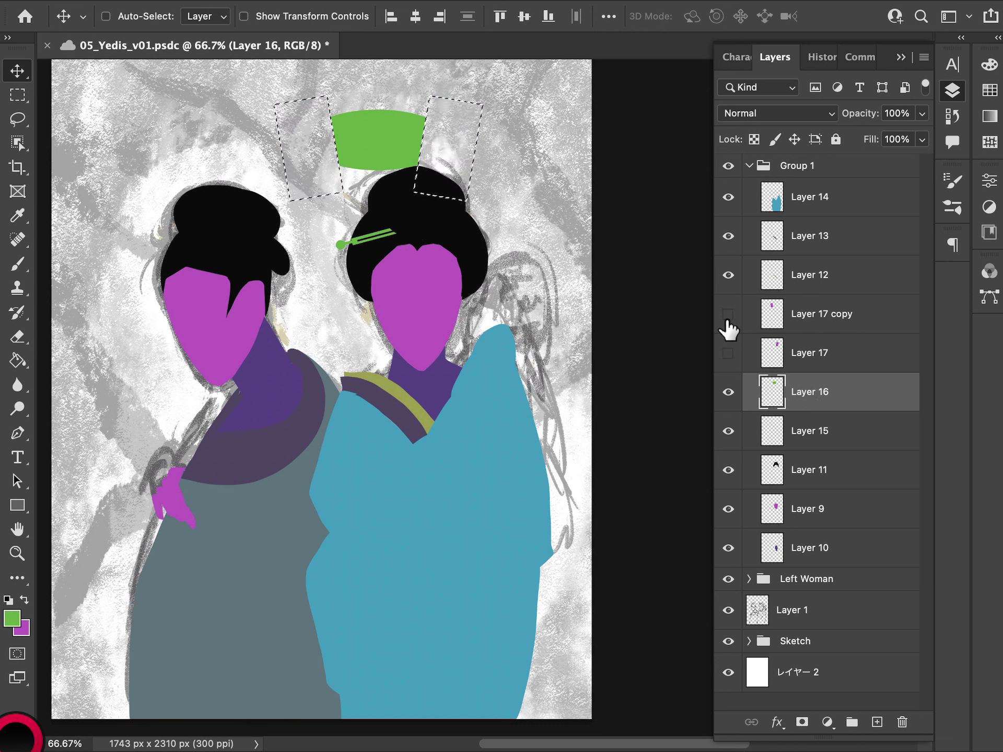
pyautogui.press('m')
pyautogui.hotkey('ctrl', 'd')
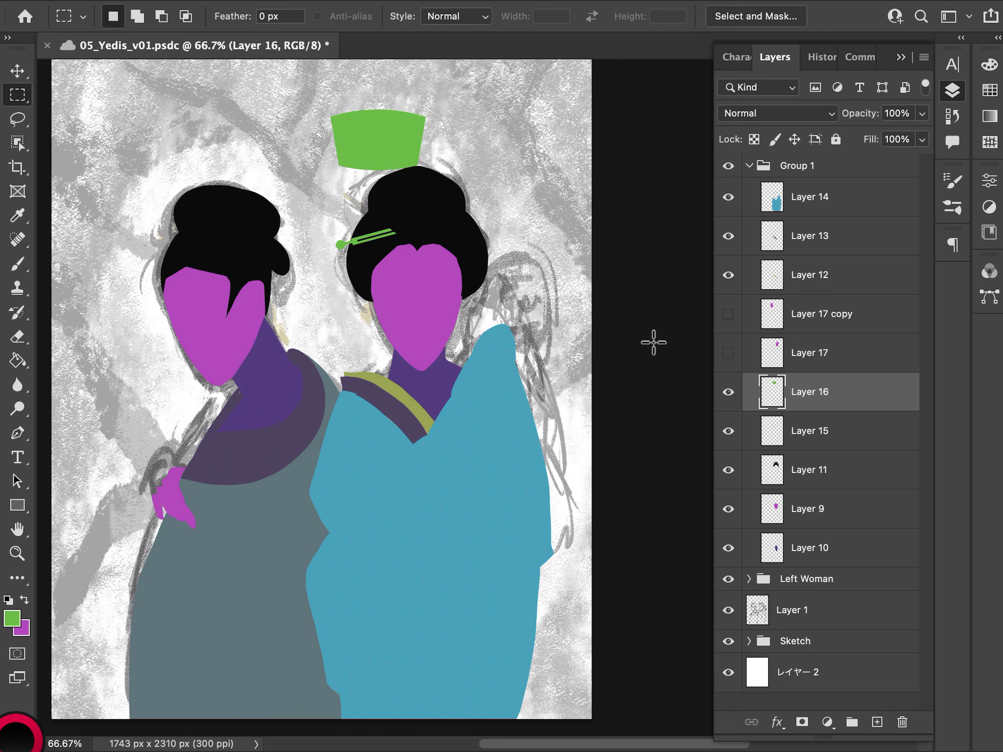
# Show Layer 17's pink rectangle and rotate it to lie horizontally
pyautogui.click(772, 361)
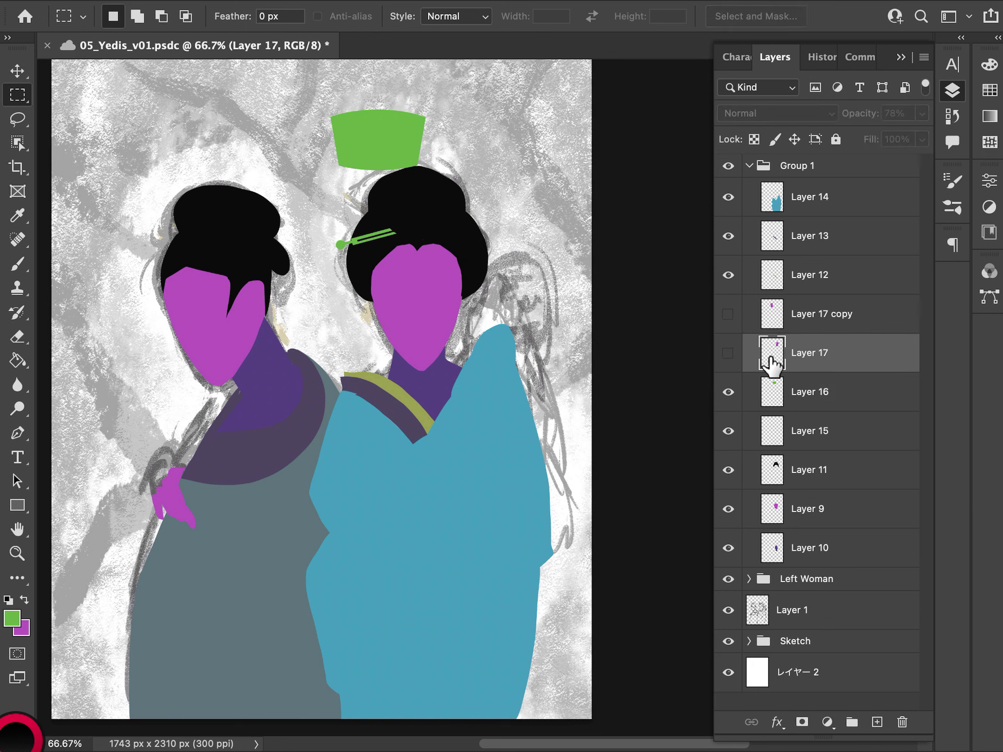
pyautogui.keyDown('ctrl'); pyautogui.click(772, 360); pyautogui.keyUp('ctrl')
pyautogui.click(727, 353)
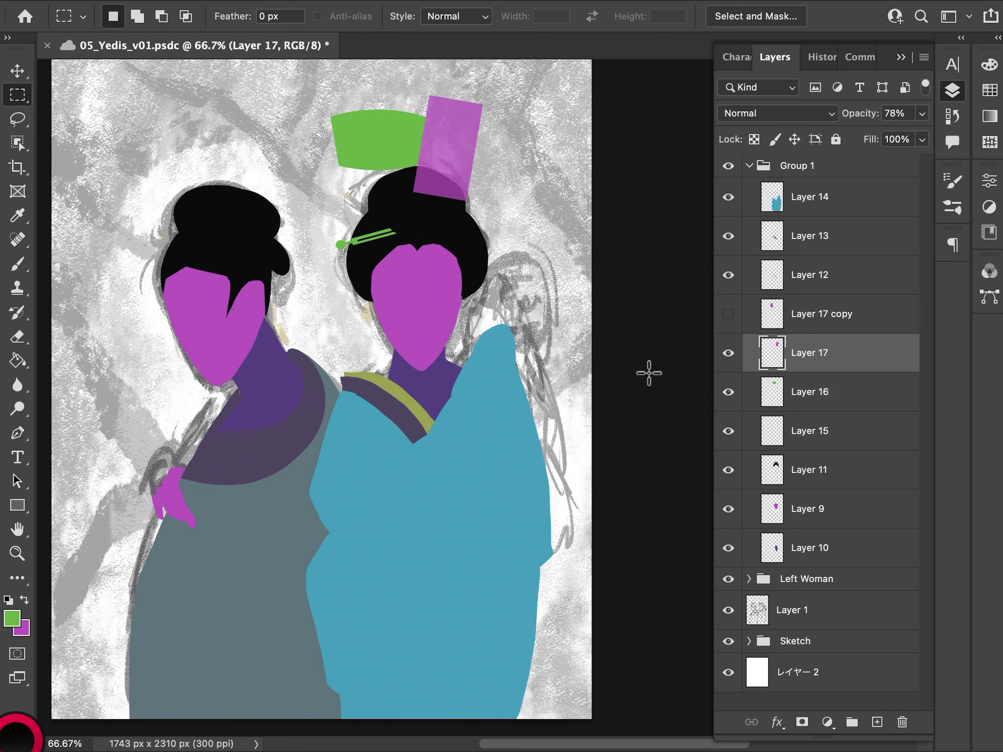
pyautogui.hotkey('ctrl', 't')
pyautogui.moveTo(514, 65); pyautogui.dragTo(516, 153)
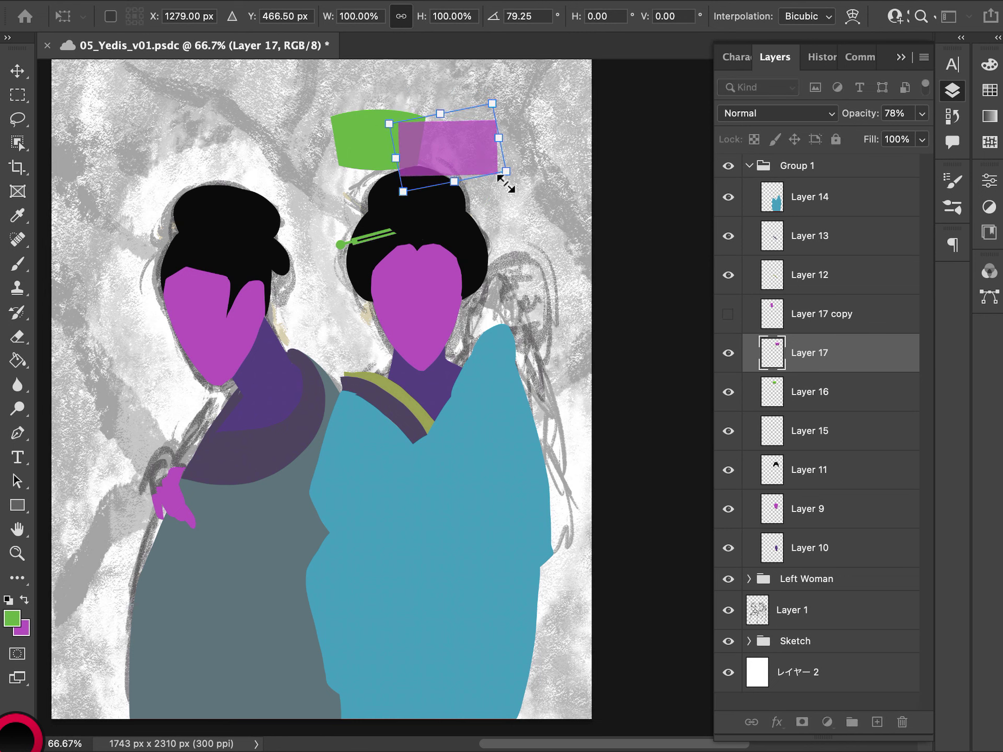
pyautogui.press('Escape')
# Add a new Layer 18 above Layer 17 and hide the pink rectangle layer
pyautogui.press('m')
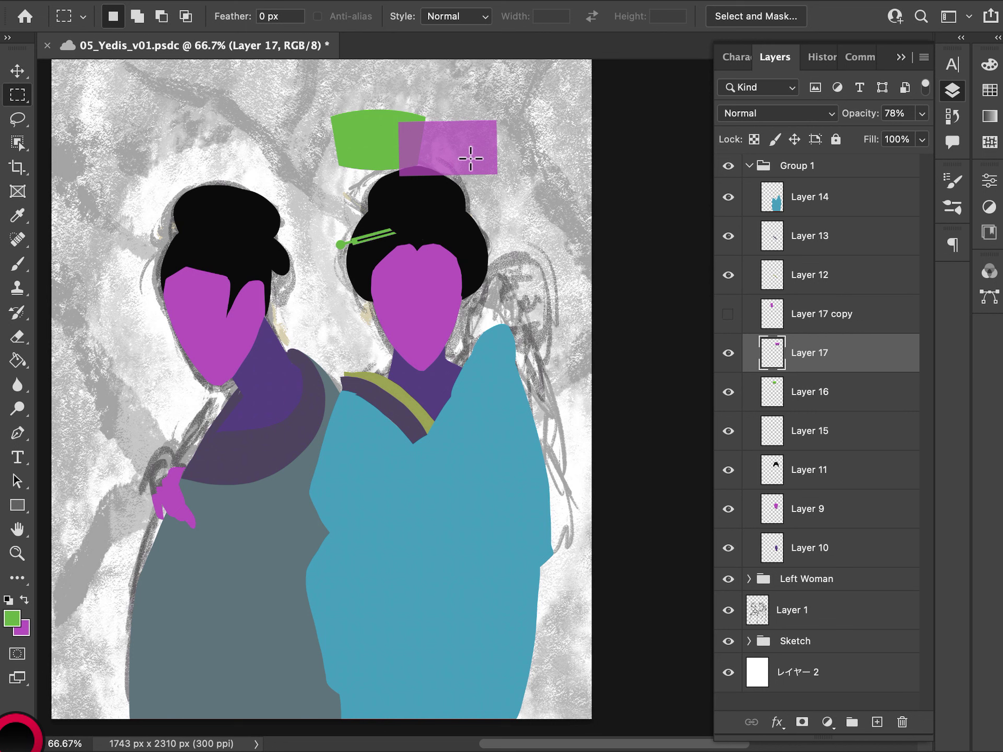
pyautogui.click(877, 722)
pyautogui.click(728, 353)
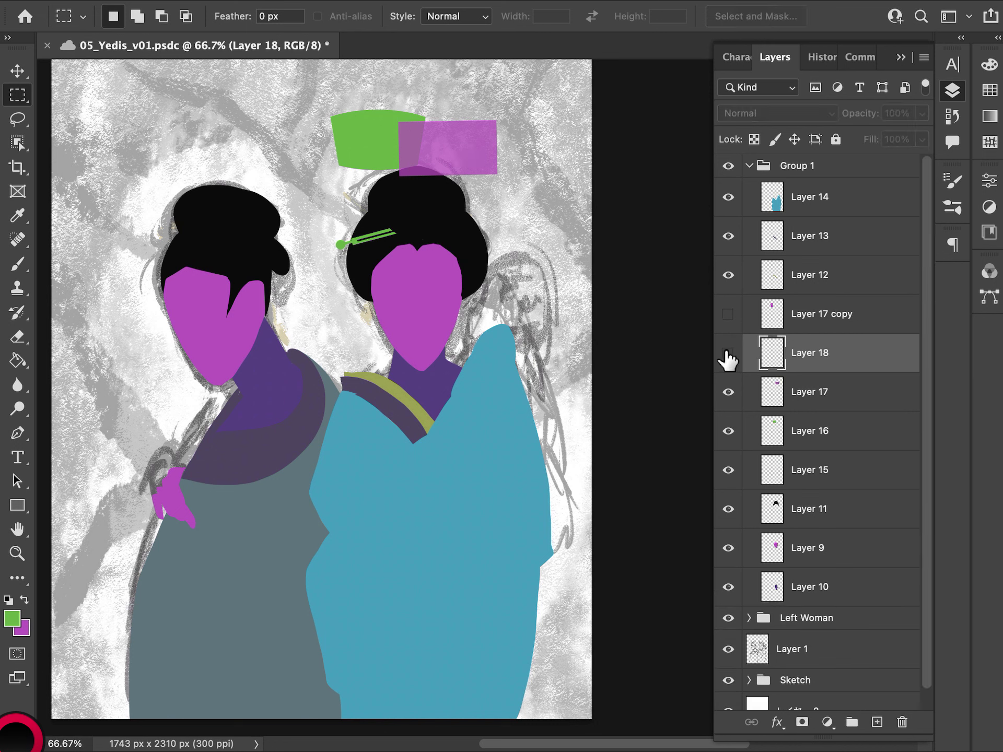
pyautogui.click(728, 392)
pyautogui.click(728, 353)
# Erase a rectangular strip along the bottom of the green ornament on Layer 16
pyautogui.moveTo(307, 185)
pyautogui.mouseDown()
pyautogui.moveTo(434, 222)
pyautogui.moveTo(443, 198)
pyautogui.mouseUp()
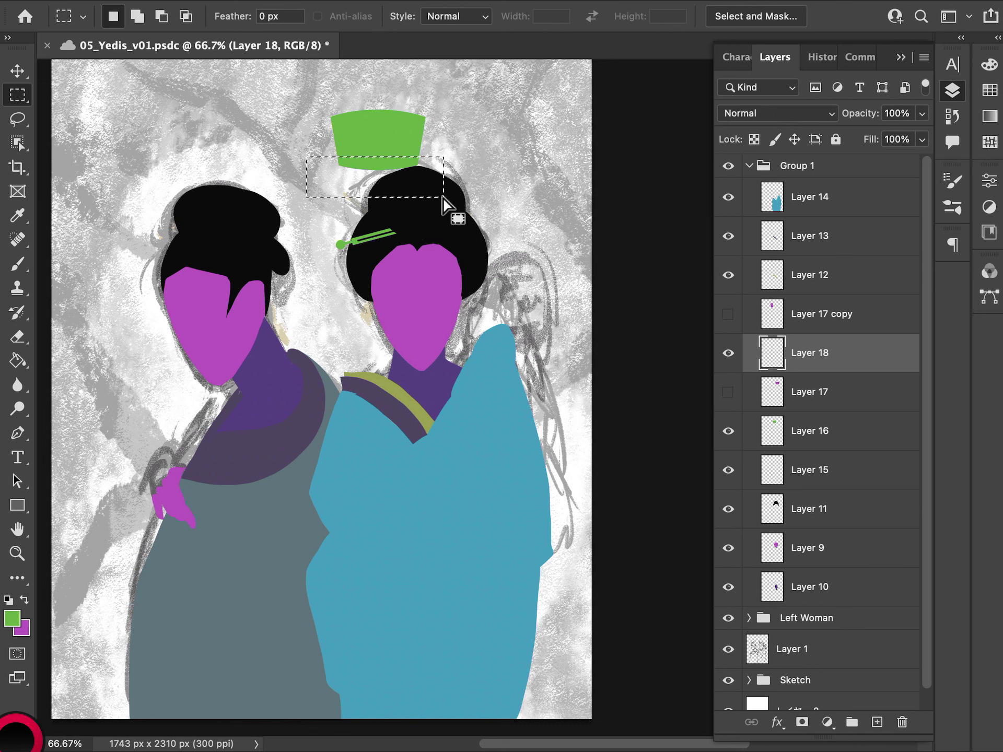
pyautogui.click(794, 433)
pyautogui.press('Delete')
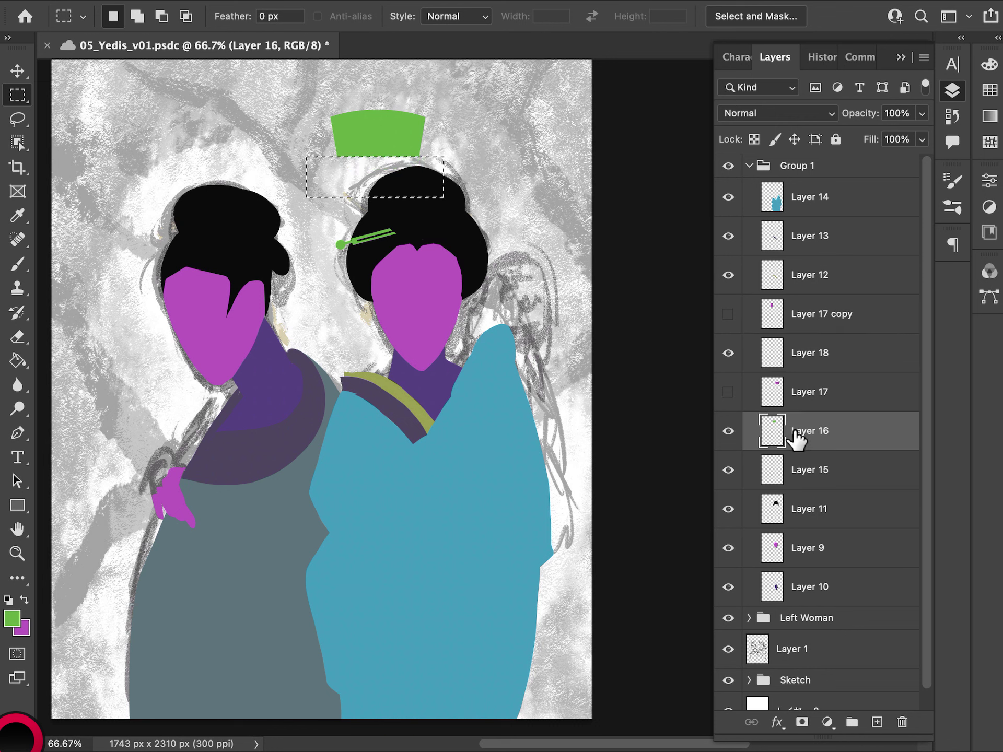
pyautogui.hotkey('ctrl', 'd')
pyautogui.hotkey('shift', 'm')
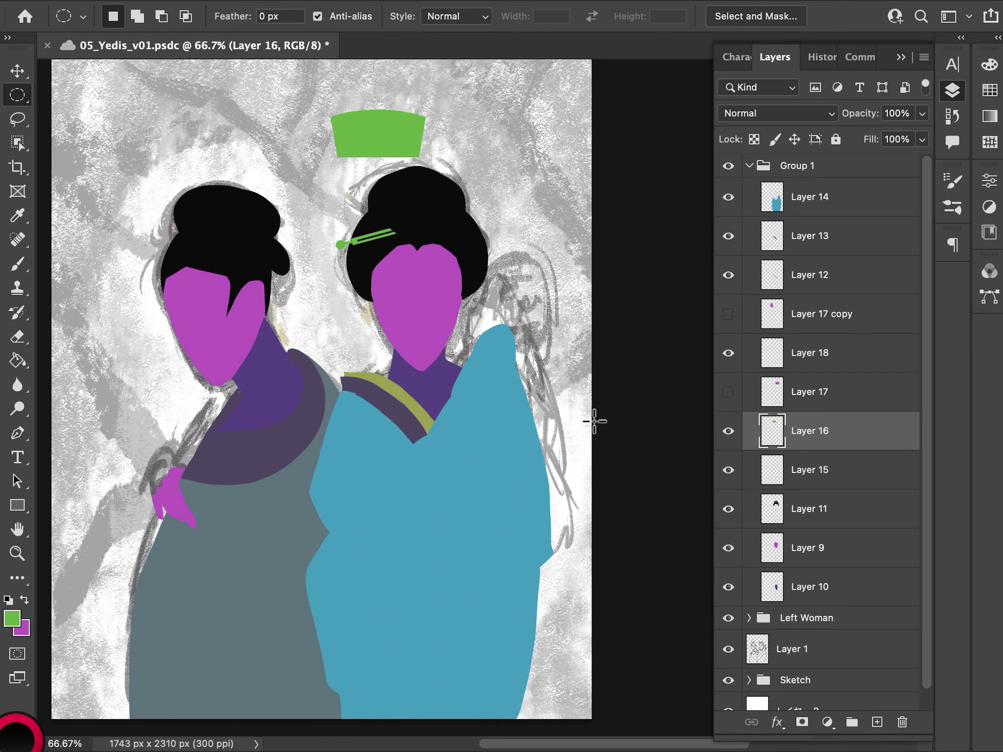
# Cut an oval from the ornament's lower middle to form an arch, then squash it to about 62% height
pyautogui.moveTo(421, 182); pyautogui.dragTo(409, 218)
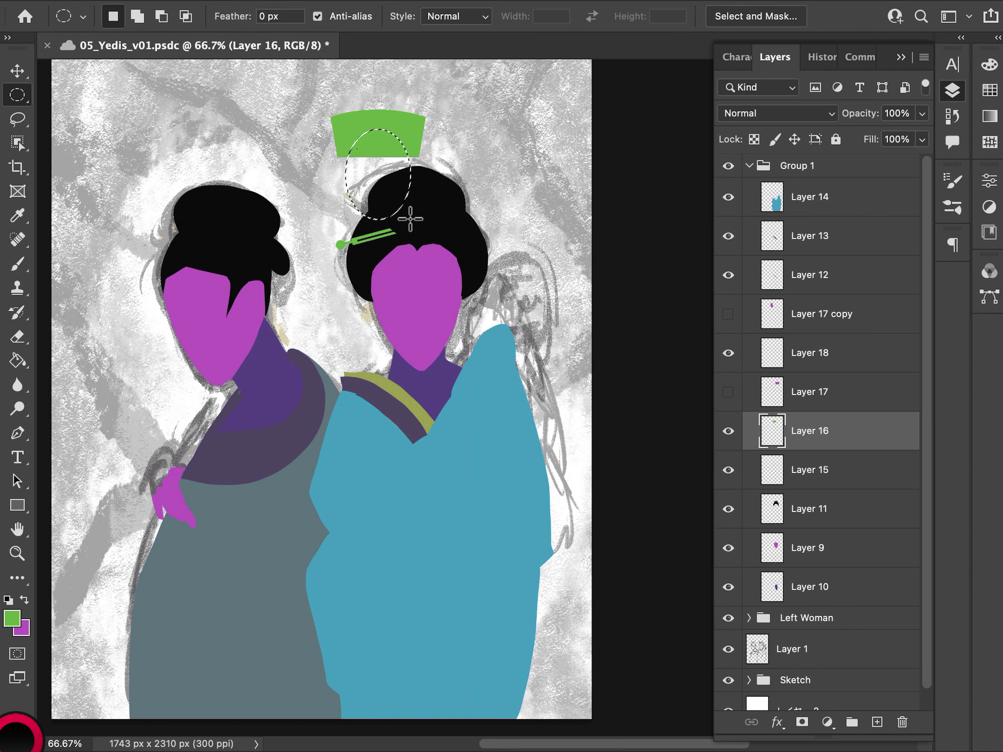
pyautogui.press('Delete')
pyautogui.press('super+d')
pyautogui.press('super+t')
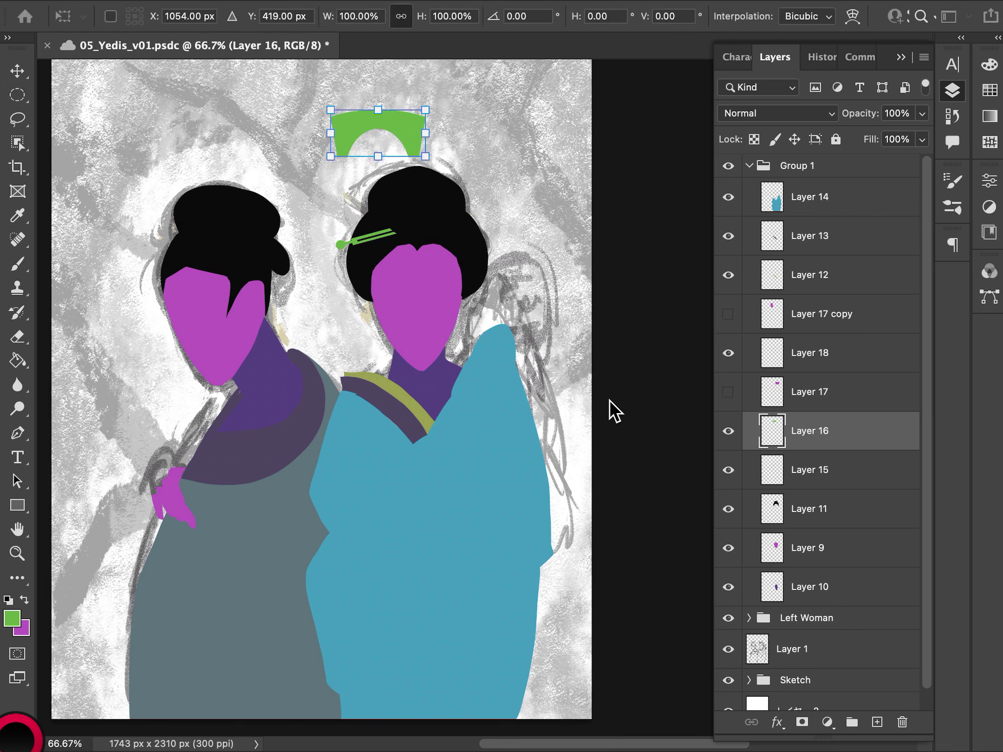
pyautogui.moveTo(377, 156)
pyautogui.mouseDown()
pyautogui.moveTo(379, 127)
pyautogui.moveTo(383, 139)
pyautogui.mouseUp()
pyautogui.press('Return')
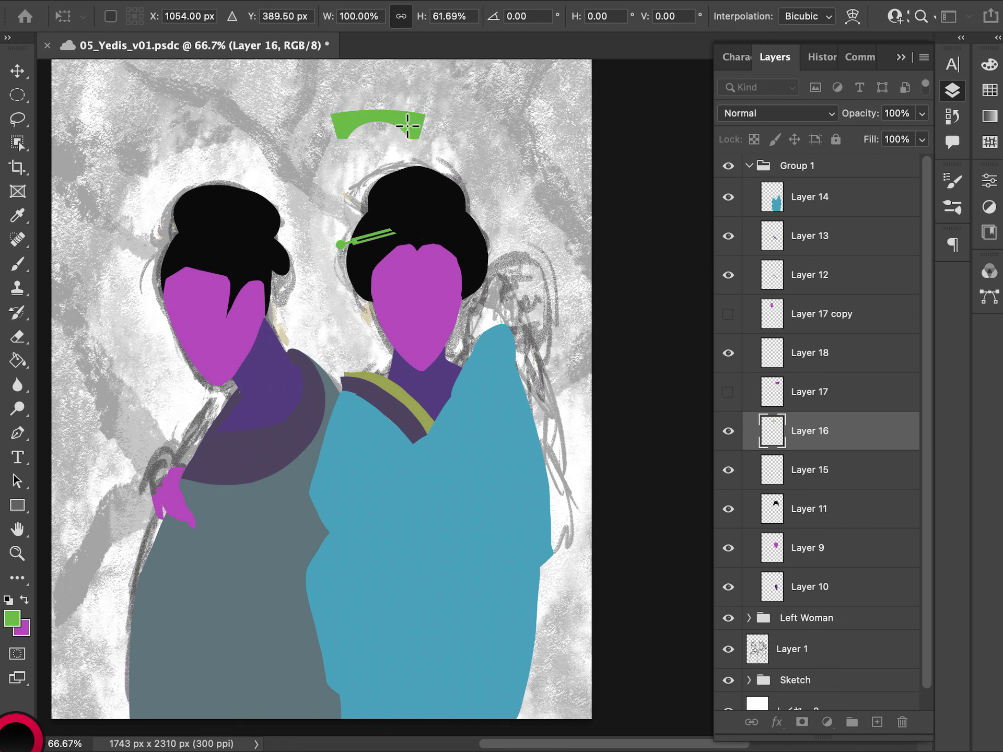
# Move the green arch down onto the right woman's hair
pyautogui.press('m')
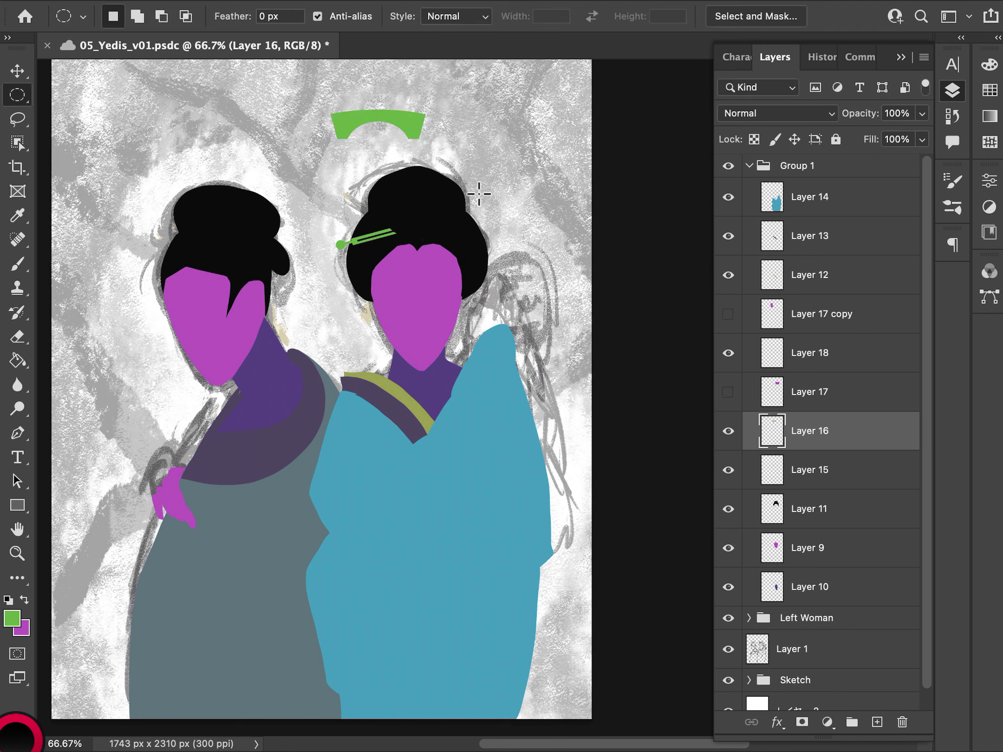
pyautogui.press('l')
pyautogui.hotkey('ctrl', 't')
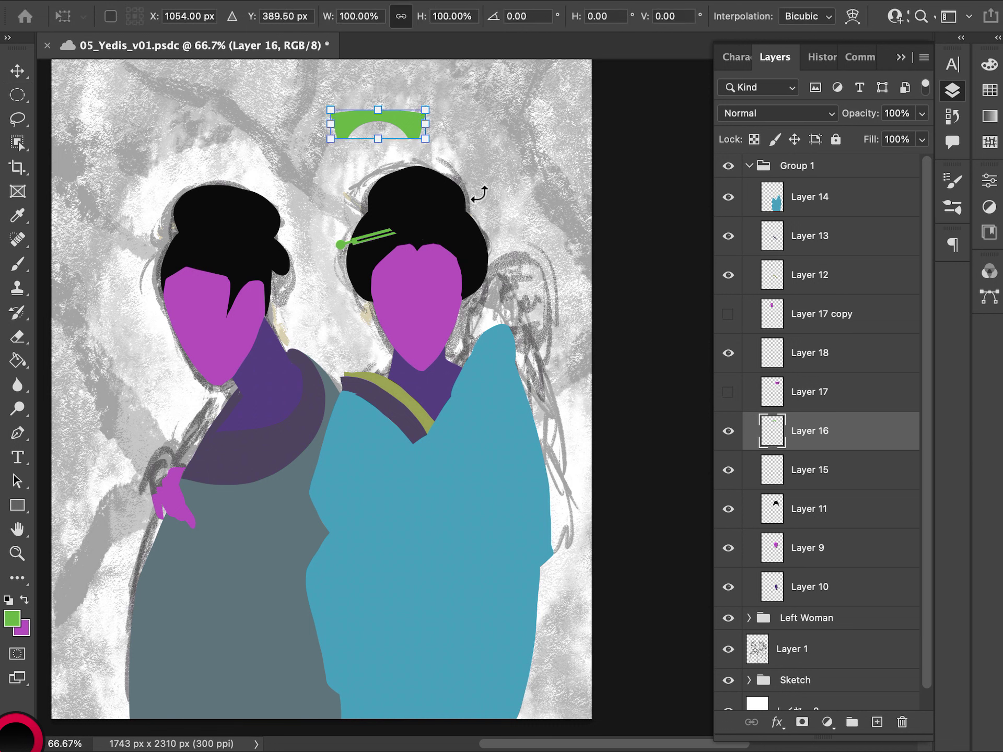
pyautogui.moveTo(401, 116); pyautogui.dragTo(430, 202)
pyautogui.press('Return')
pyautogui.press('l')
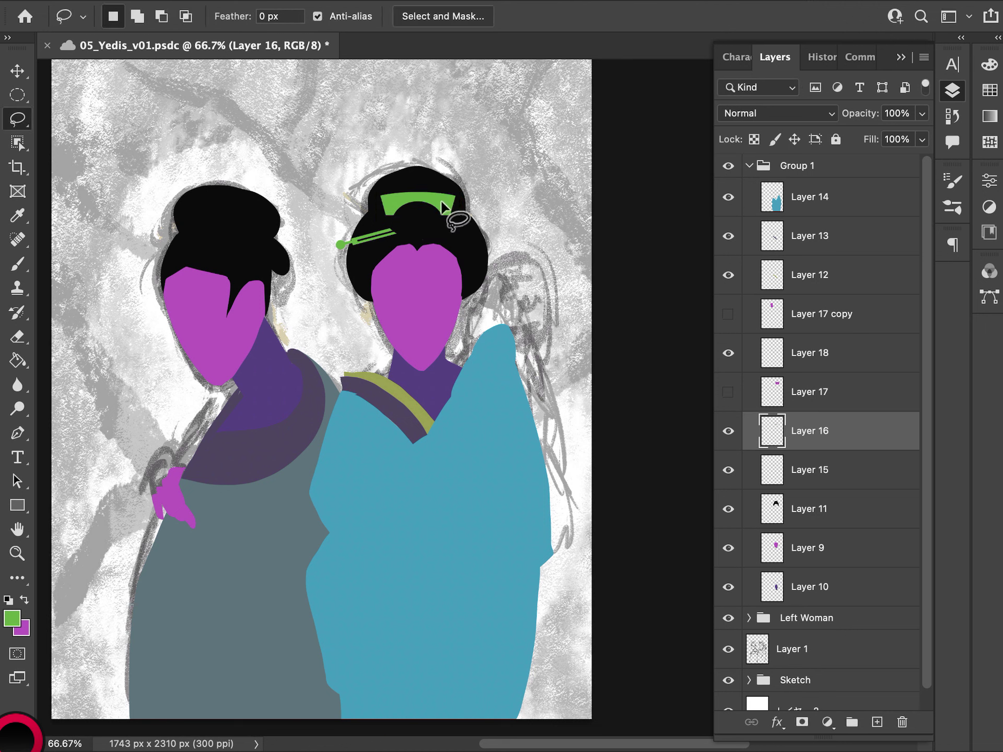
pyautogui.press('super+minus')
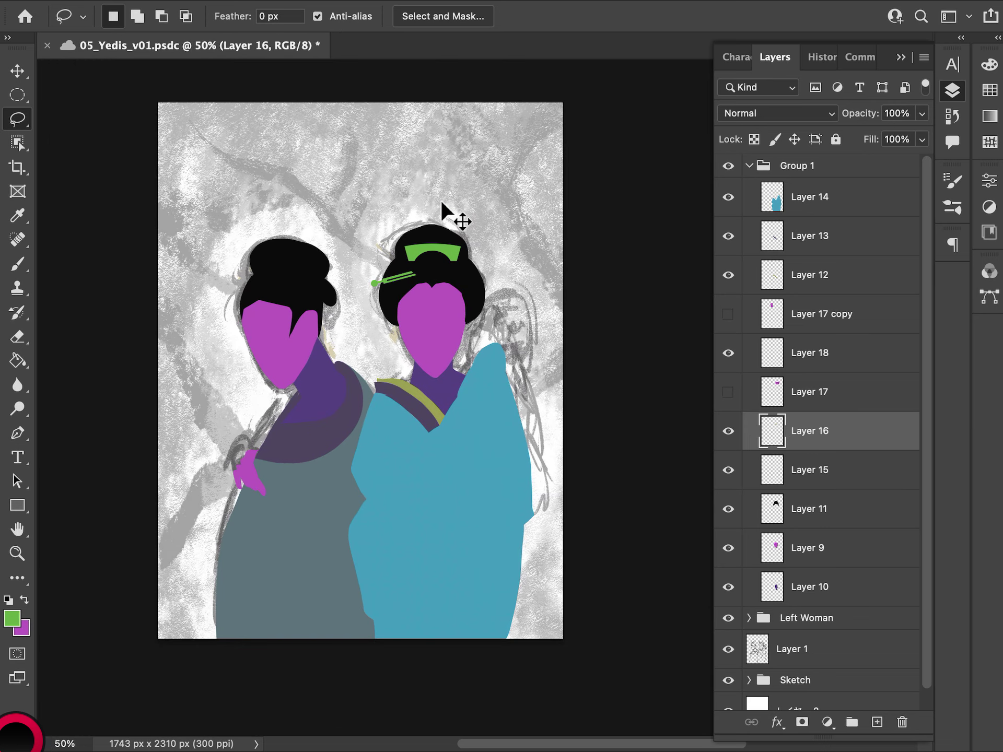
pyautogui.press('super+equal')
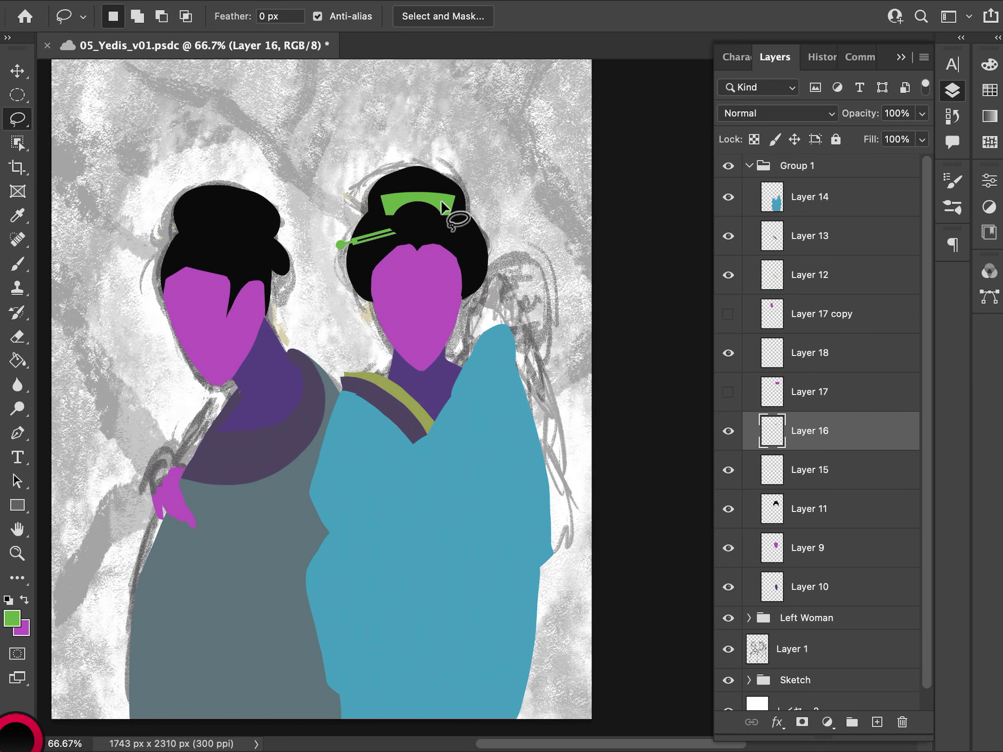
pyautogui.moveTo(972, 3); pyautogui.dragTo(961, 157)
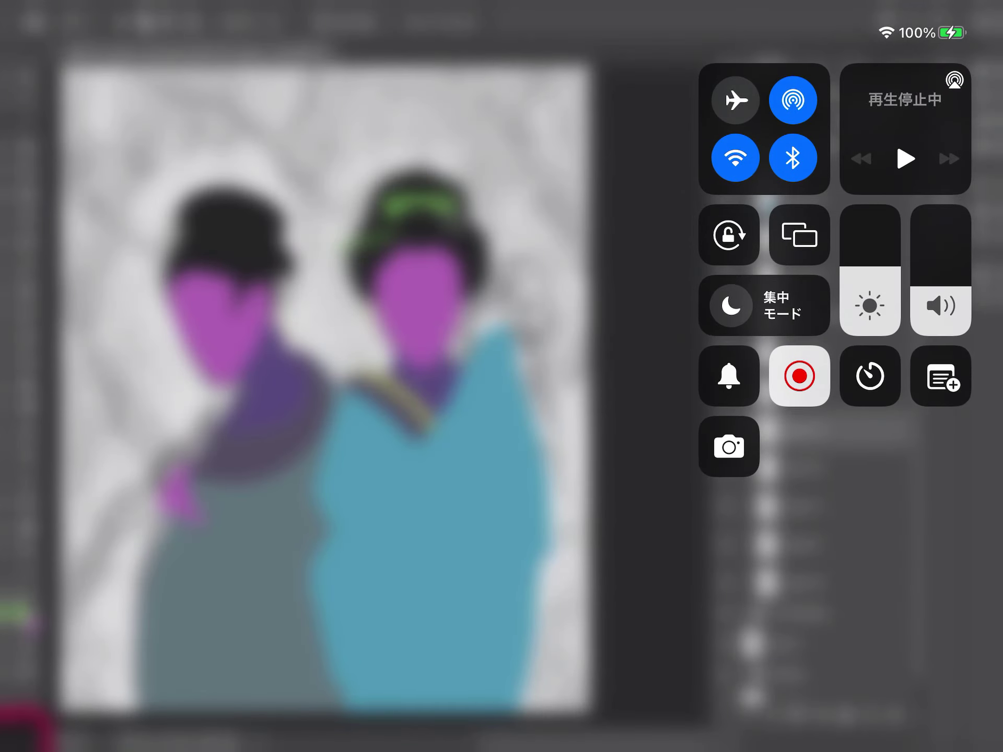